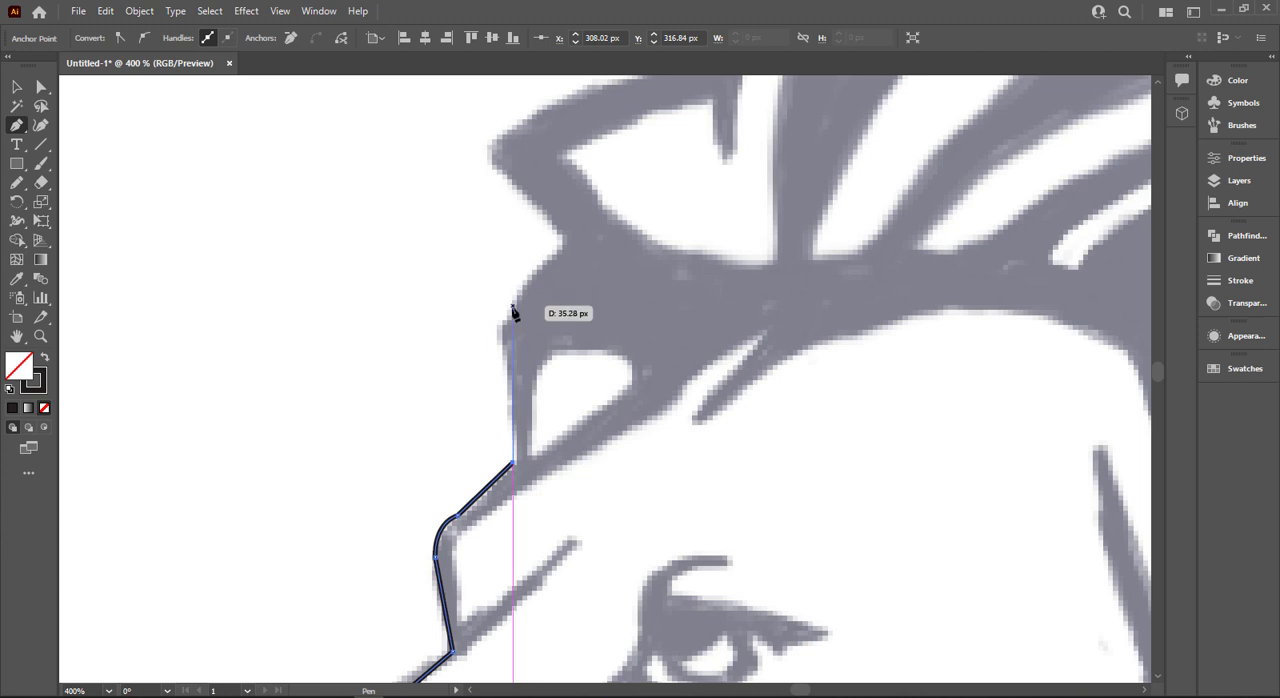
- Continue the Pen path along the lion's front hairline, around the pointed front tuft to the base of the crest
{"action": "left_click", "coordinate": [507, 321]}
{"action": "left_click_drag", "start_coordinate": [563, 245], "coordinate": [596, 229]}
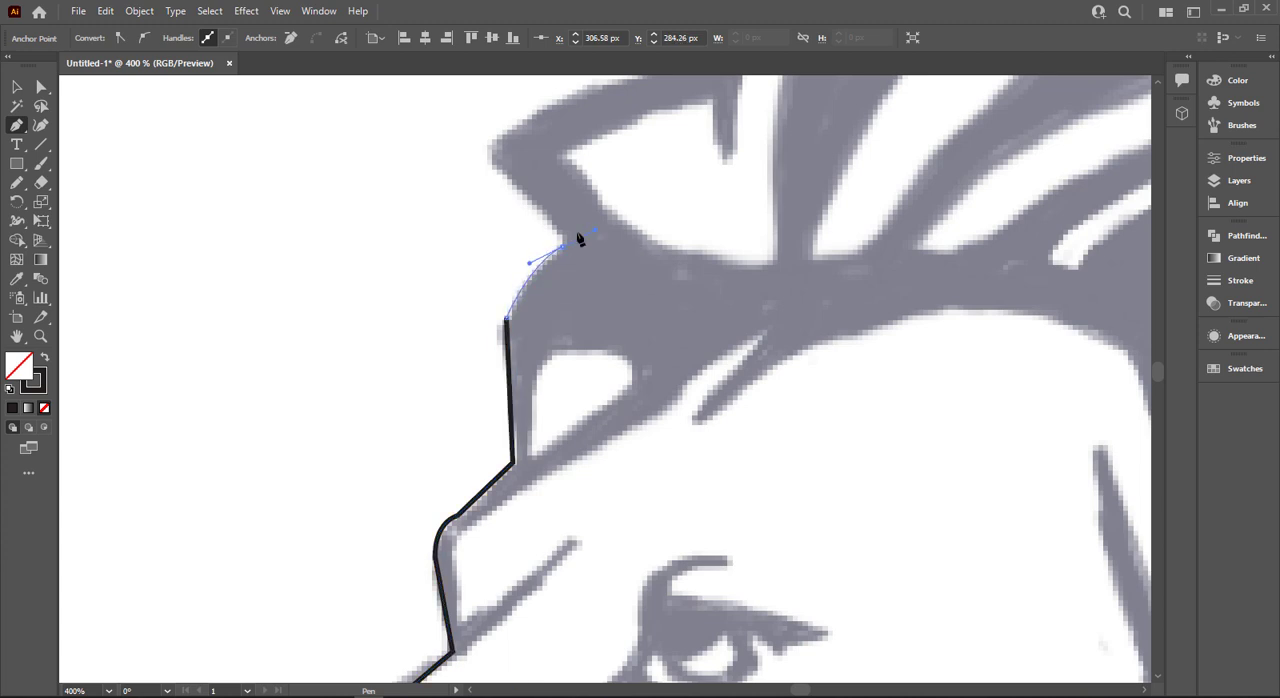
{"action": "scroll", "coordinate": [540, 234], "scroll_direction": "up", "scroll_amount": 2}
{"action": "left_click_drag", "start_coordinate": [486, 234], "coordinate": [497, 243]}
{"action": "left_click", "coordinate": [487, 234]}
{"action": "left_click_drag", "start_coordinate": [698, 164], "coordinate": [710, 290]}
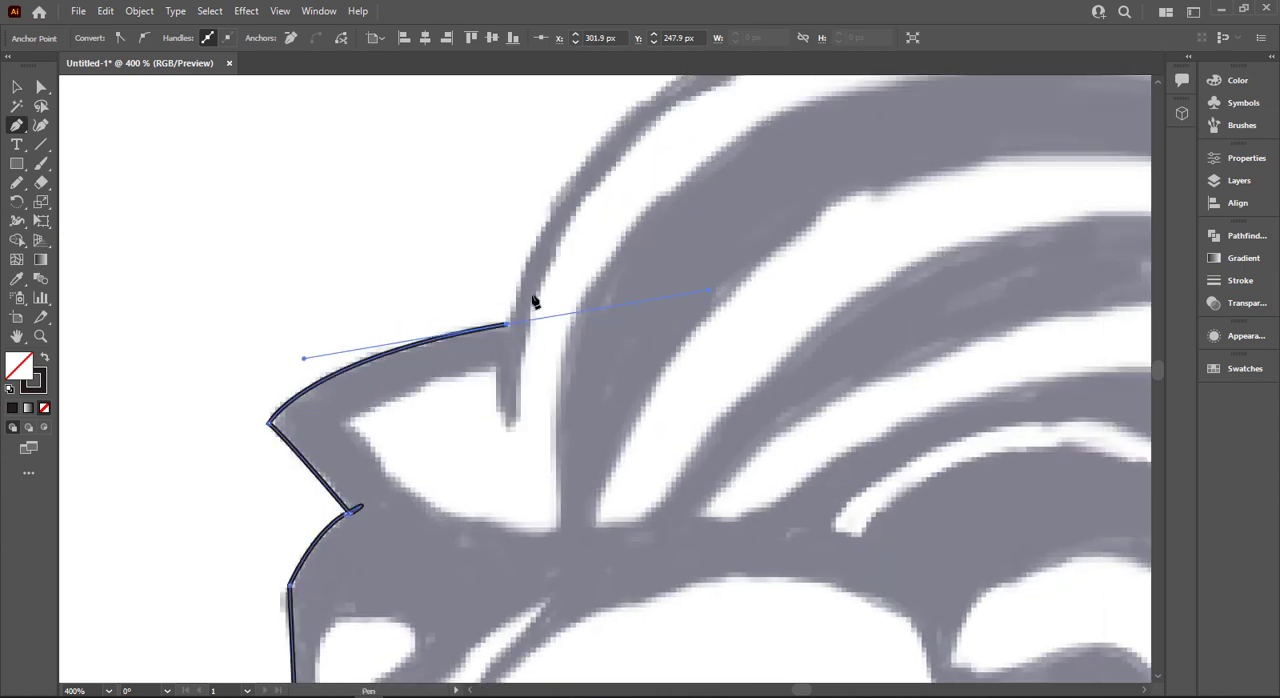
- Trace the top edge of the mane's crest from the front tuft to the pointed tip of the upper back tuft
{"action": "scroll", "coordinate": [518, 320], "scroll_direction": "down", "scroll_amount": 2}
{"action": "left_click_drag", "start_coordinate": [667, 212], "coordinate": [308, 298]}
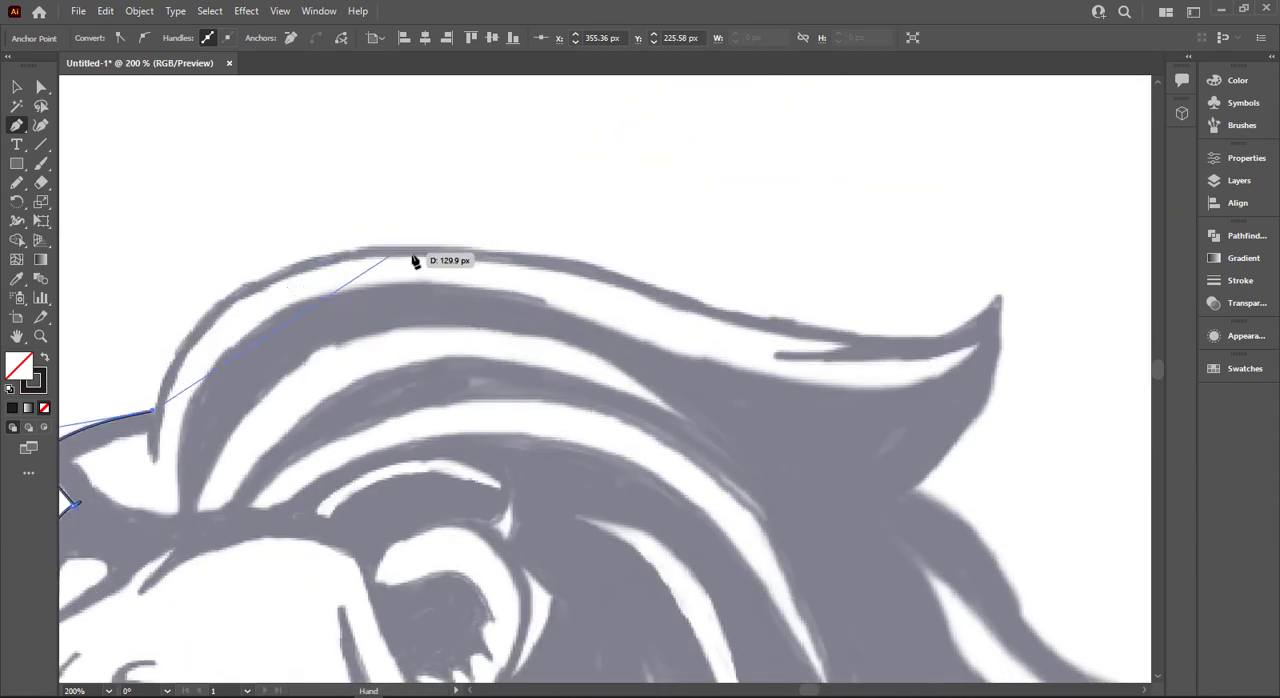
{"action": "left_click_drag", "start_coordinate": [460, 267], "coordinate": [677, 246]}
{"action": "left_click", "coordinate": [423, 245]}
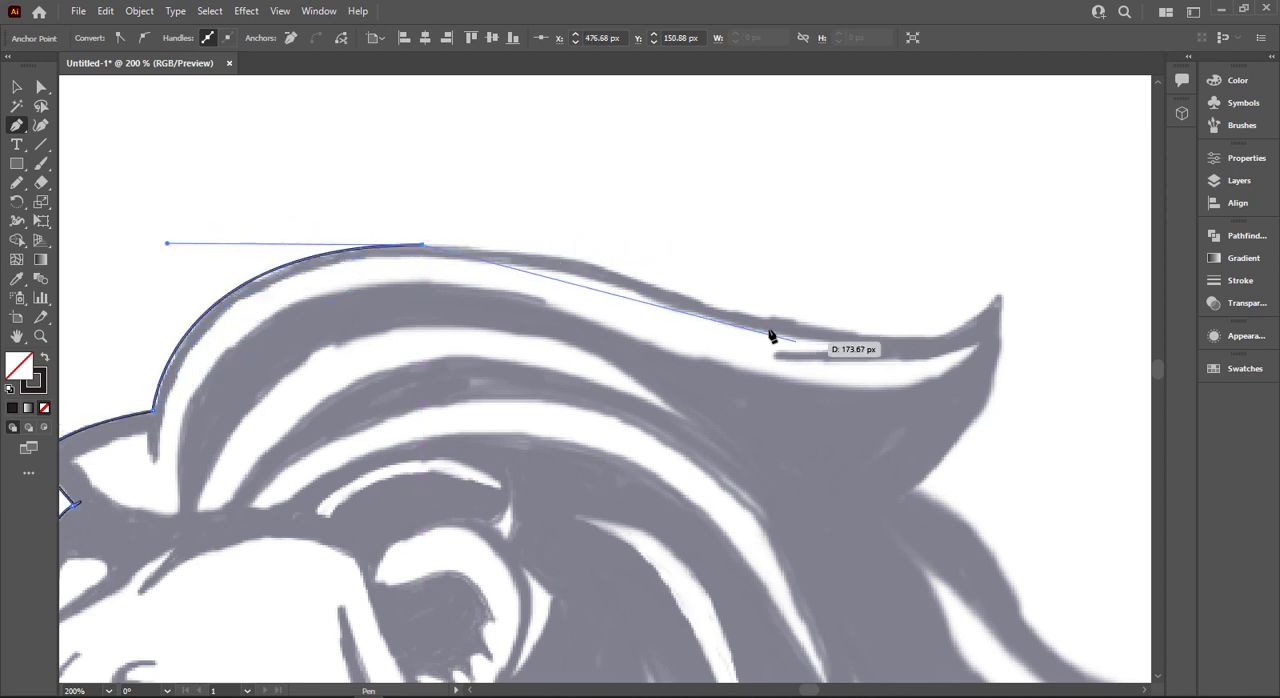
{"action": "left_click_drag", "start_coordinate": [711, 308], "coordinate": [805, 447]}
{"action": "left_click", "coordinate": [998, 297]}
- Continue the path beneath the upper back tuft and around the second back tuft to the notch under it
{"action": "scroll", "coordinate": [1000, 310], "scroll_direction": "down", "scroll_amount": 2}
{"action": "left_click_drag", "start_coordinate": [880, 382], "coordinate": [629, 354]}
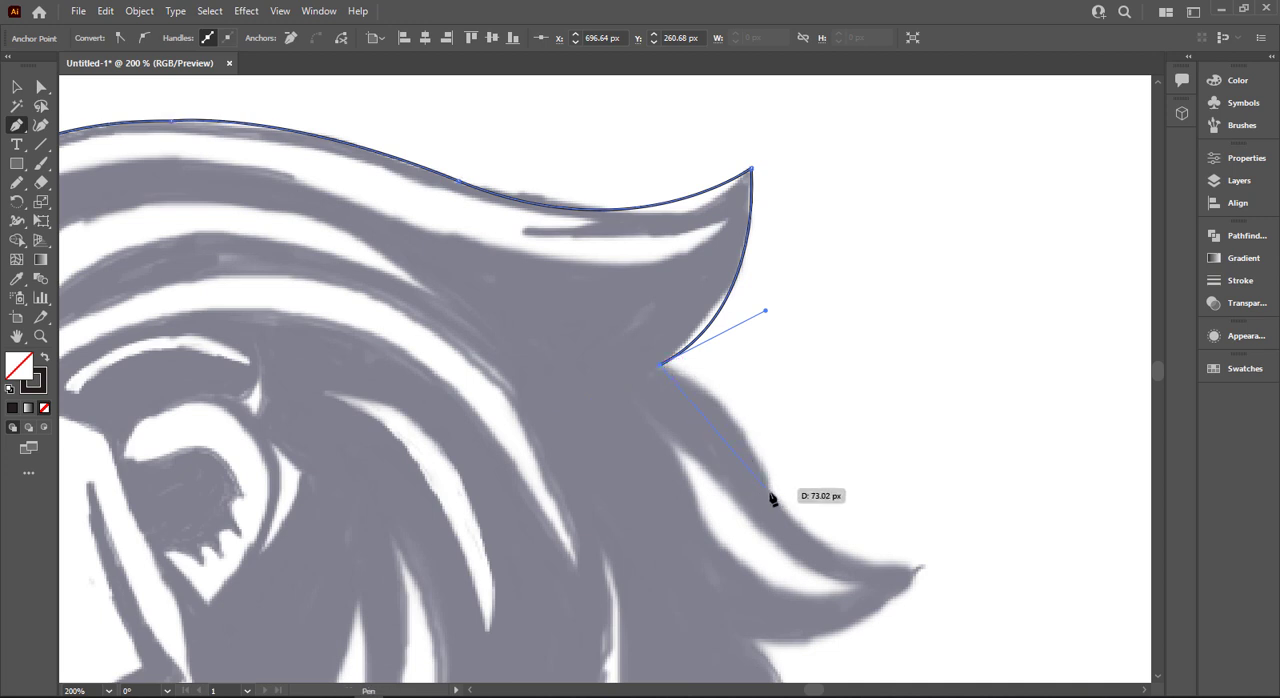
{"action": "left_click_drag", "start_coordinate": [766, 474], "coordinate": [779, 523]}
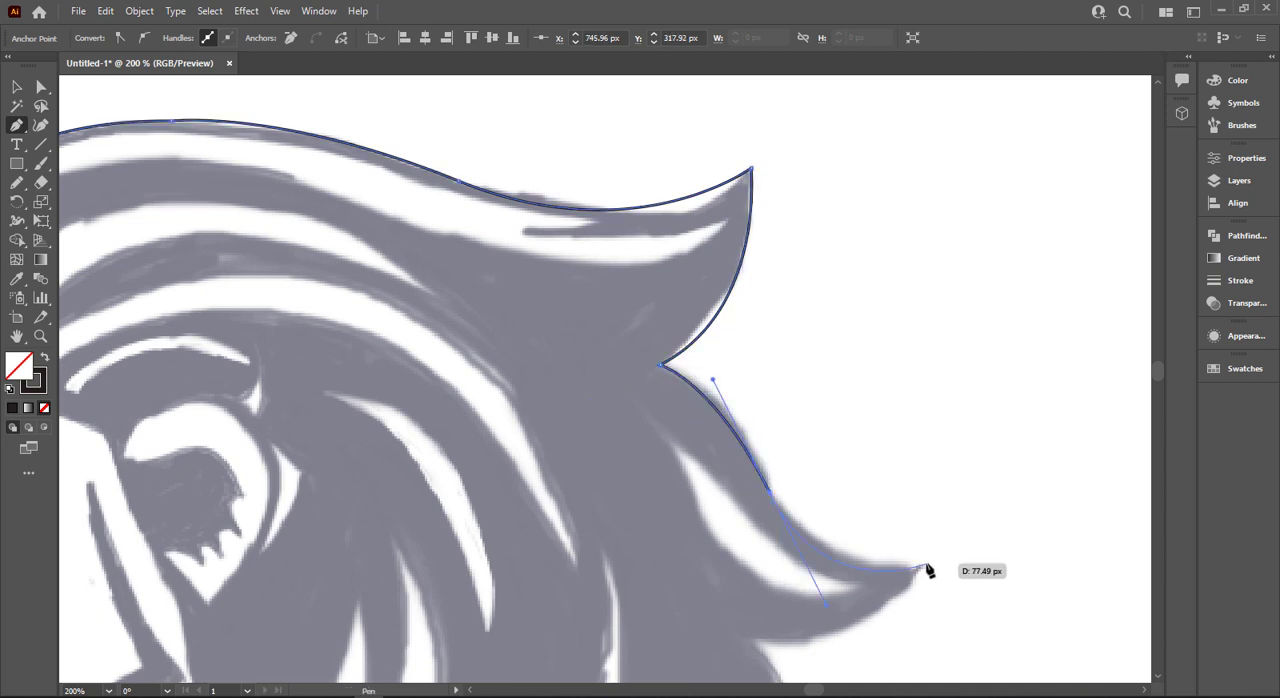
{"action": "left_click", "coordinate": [926, 565]}
{"action": "scroll", "coordinate": [919, 567], "scroll_direction": "down", "scroll_amount": 2}
{"action": "left_click_drag", "start_coordinate": [751, 524], "coordinate": [711, 525]}
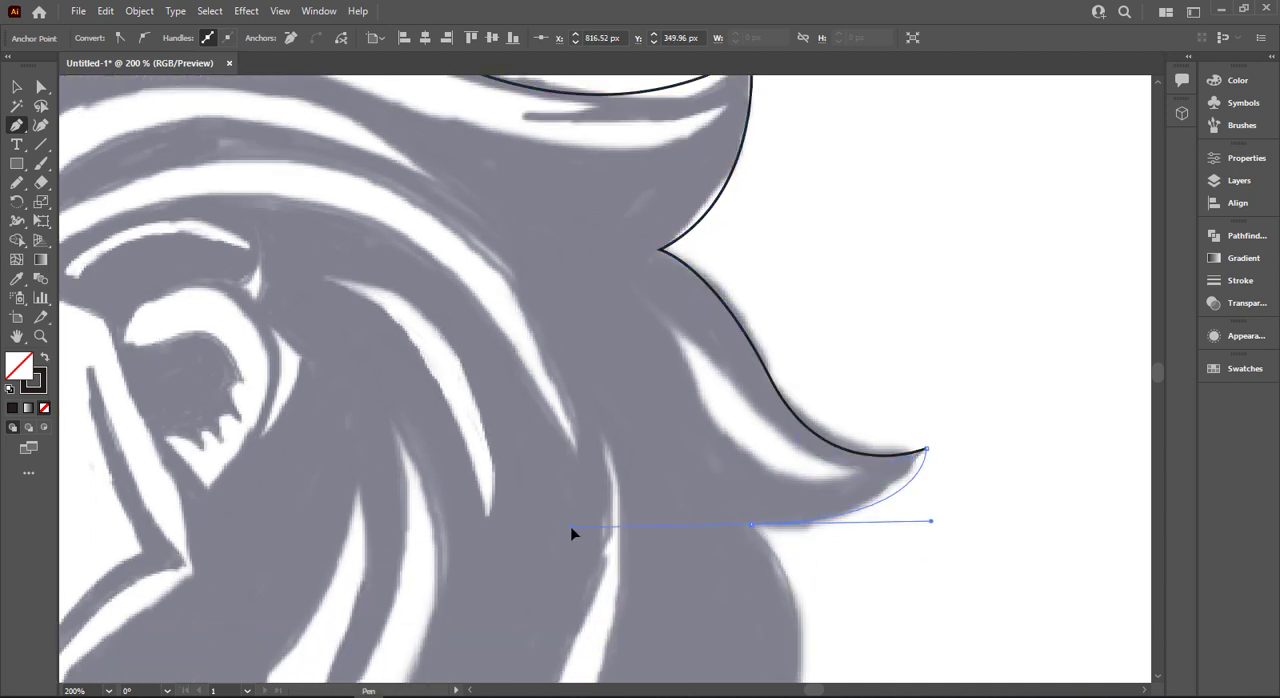
{"action": "left_click_drag", "start_coordinate": [647, 496], "coordinate": [649, 500]}
{"action": "scroll", "coordinate": [757, 409], "scroll_direction": "down", "scroll_amount": 4}
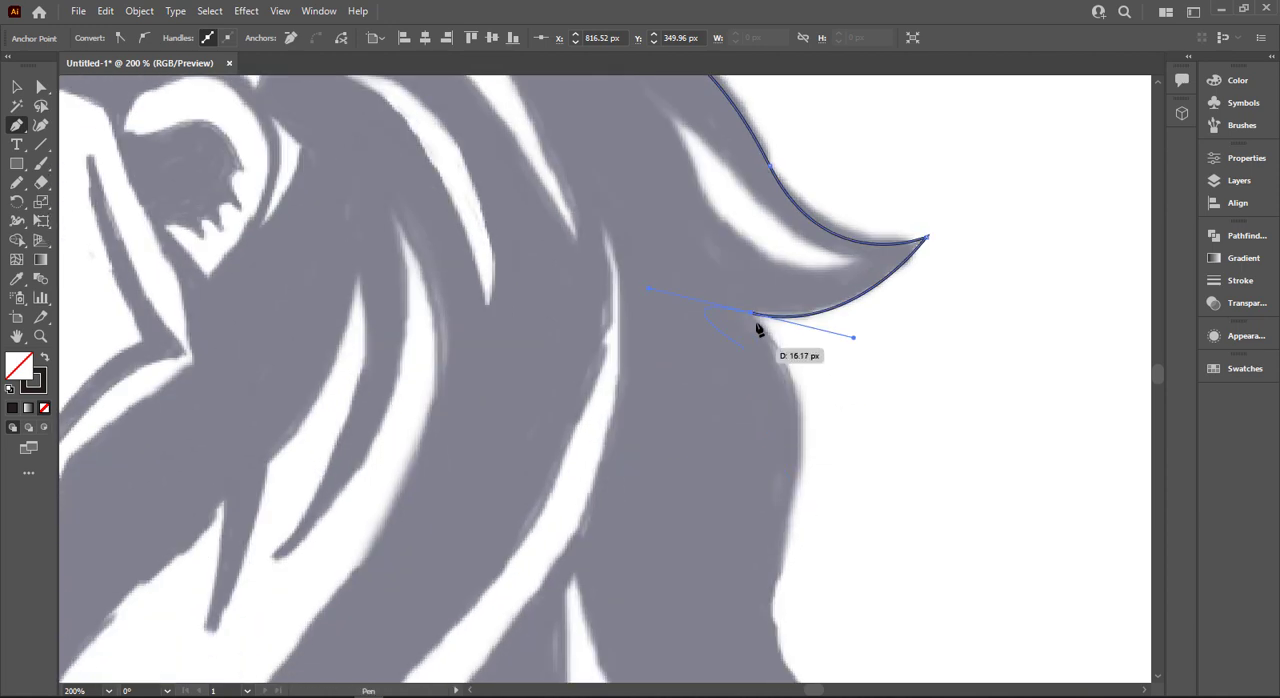
- Trace the mane's back edge down to the small spike's tip and into the notch beneath it
{"action": "scroll", "coordinate": [766, 444], "scroll_direction": "down", "scroll_amount": 2}
{"action": "scroll", "coordinate": [766, 444], "scroll_direction": "down", "scroll_amount": 2}
{"action": "left_click_drag", "start_coordinate": [783, 369], "coordinate": [775, 378]}
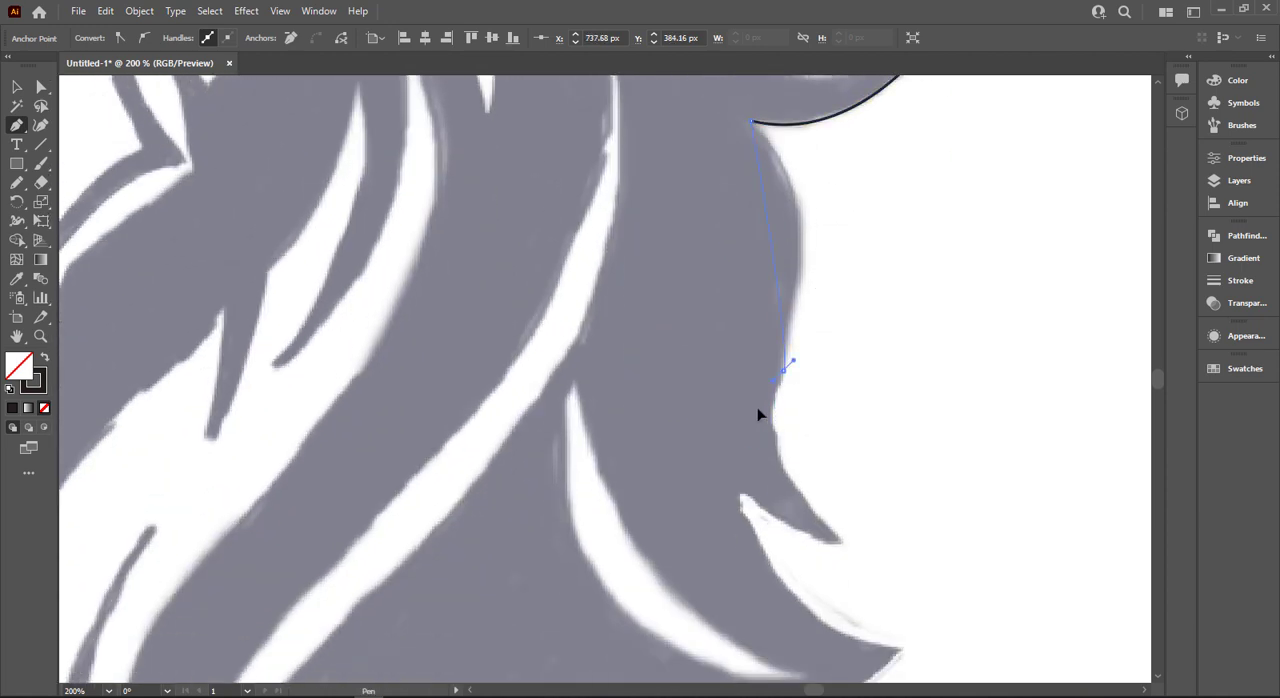
{"action": "key", "text": "ctrl+z"}
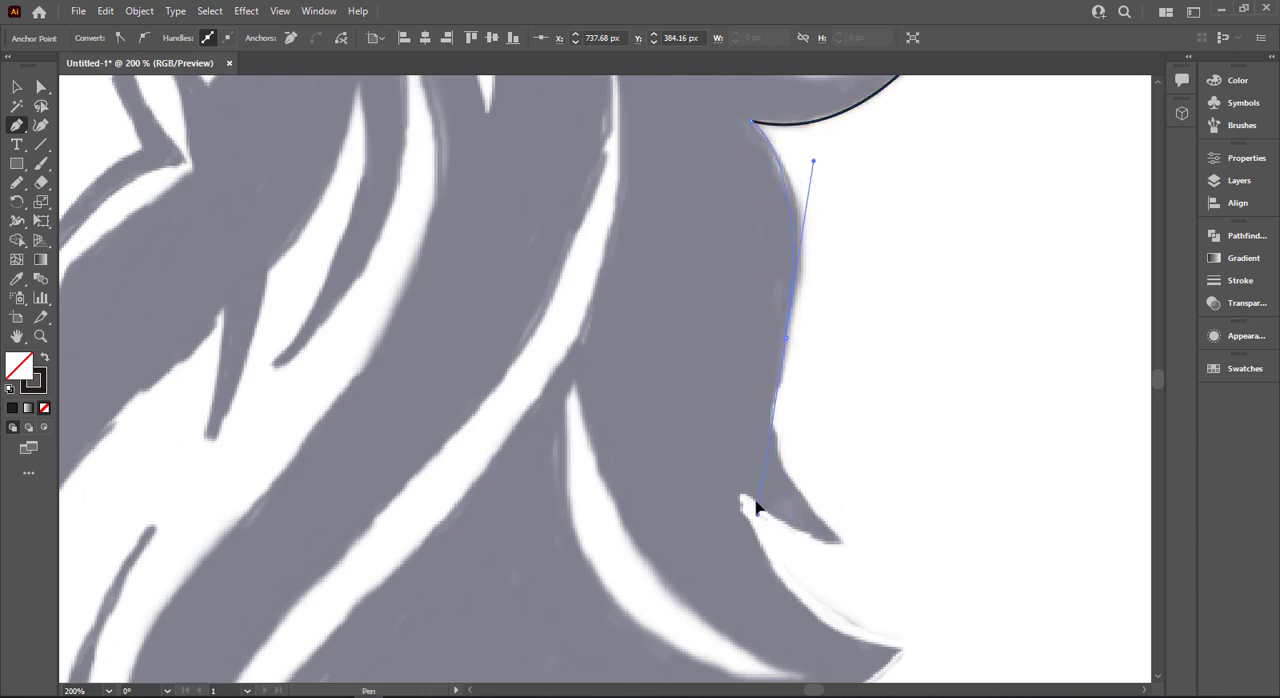
{"action": "mouse_move", "coordinate": [845, 540]}
{"action": "left_mouse_down"}
{"action": "mouse_move", "coordinate": [754, 506]}
{"action": "mouse_move", "coordinate": [724, 461]}
{"action": "left_mouse_up"}
{"action": "left_click_drag", "start_coordinate": [707, 535], "coordinate": [520, 445]}
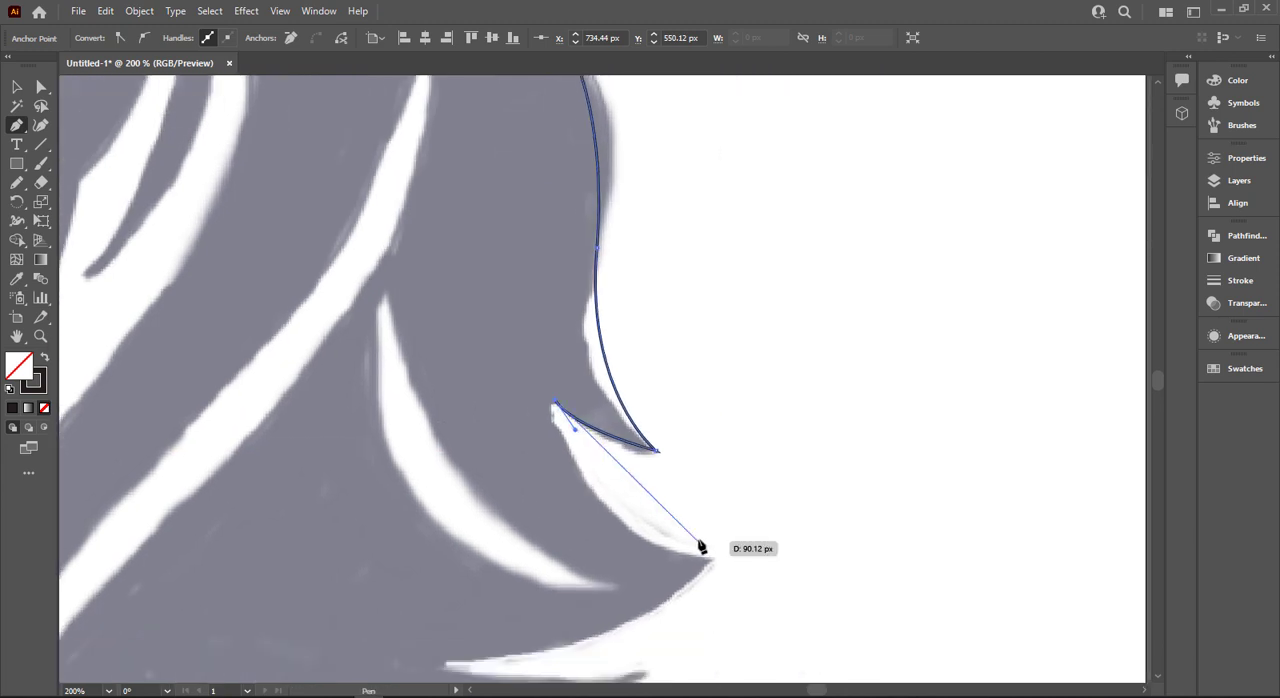
- Outline the large lower back tuft, with a corner at its tip and its underside curving in to the next notch
{"action": "left_click_drag", "start_coordinate": [710, 561], "coordinate": [833, 566]}
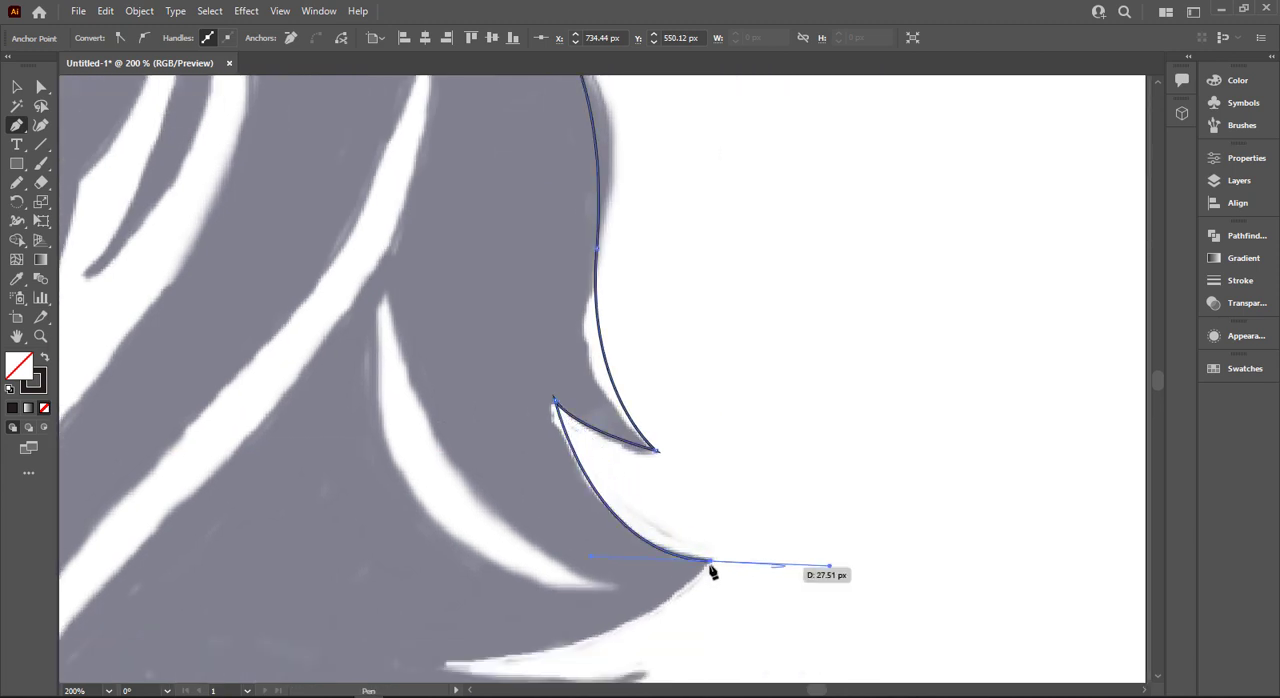
{"action": "left_click", "coordinate": [710, 562]}
{"action": "left_click_drag", "start_coordinate": [601, 584], "coordinate": [779, 476]}
{"action": "left_click", "coordinate": [558, 560], "text": "ctrl"}
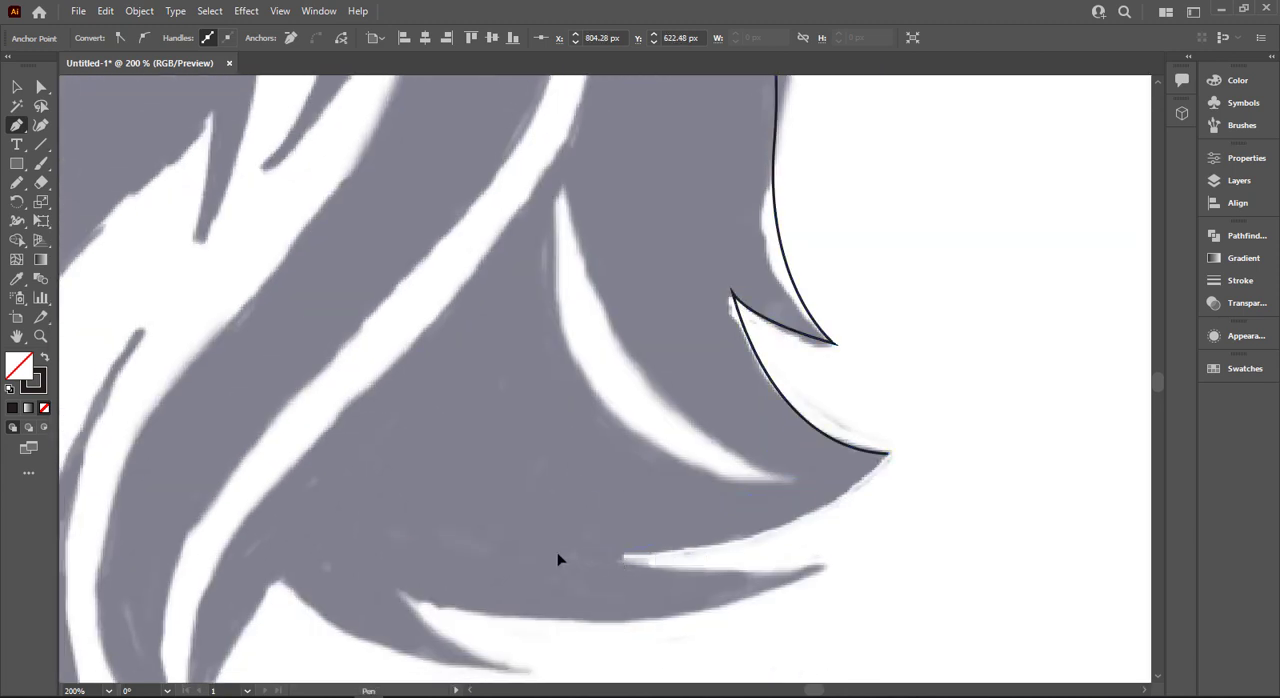
{"action": "left_click_drag", "start_coordinate": [622, 555], "coordinate": [633, 565]}
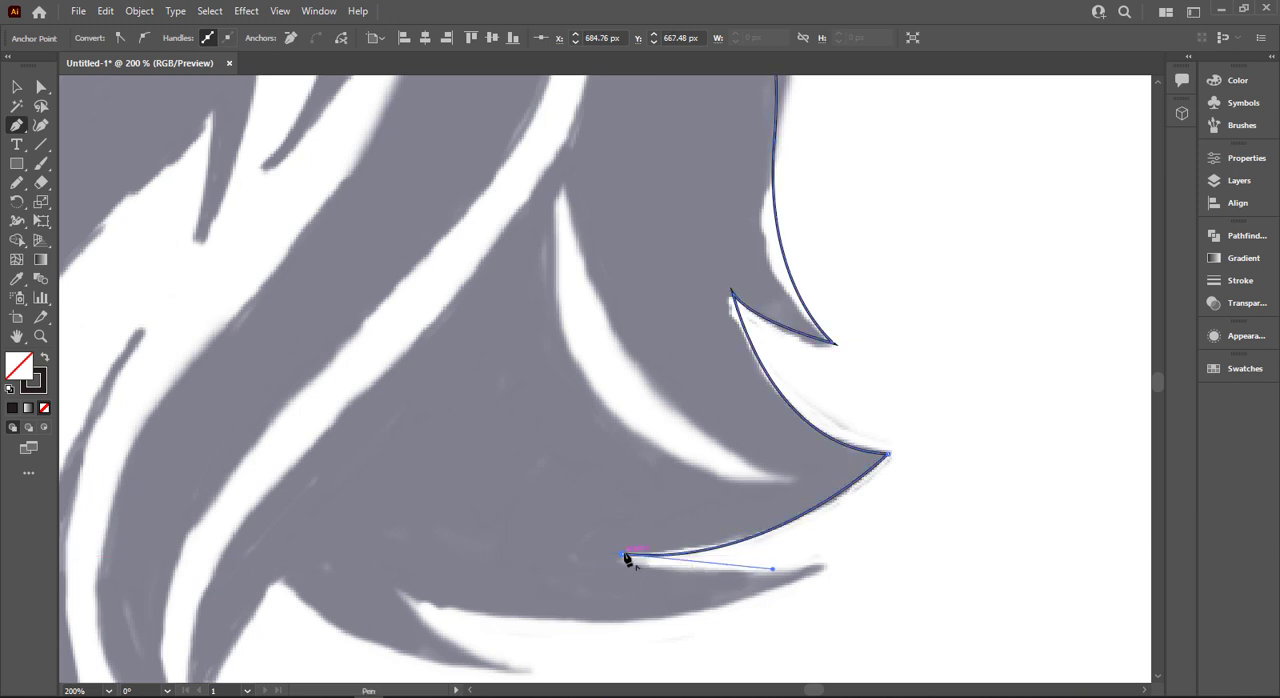
- Outline the thin lower tuft and the small tuft below it, ending at the corner beside the lower mane strands
{"action": "left_click_drag", "start_coordinate": [826, 567], "coordinate": [922, 540]}
{"action": "left_click", "coordinate": [827, 567]}
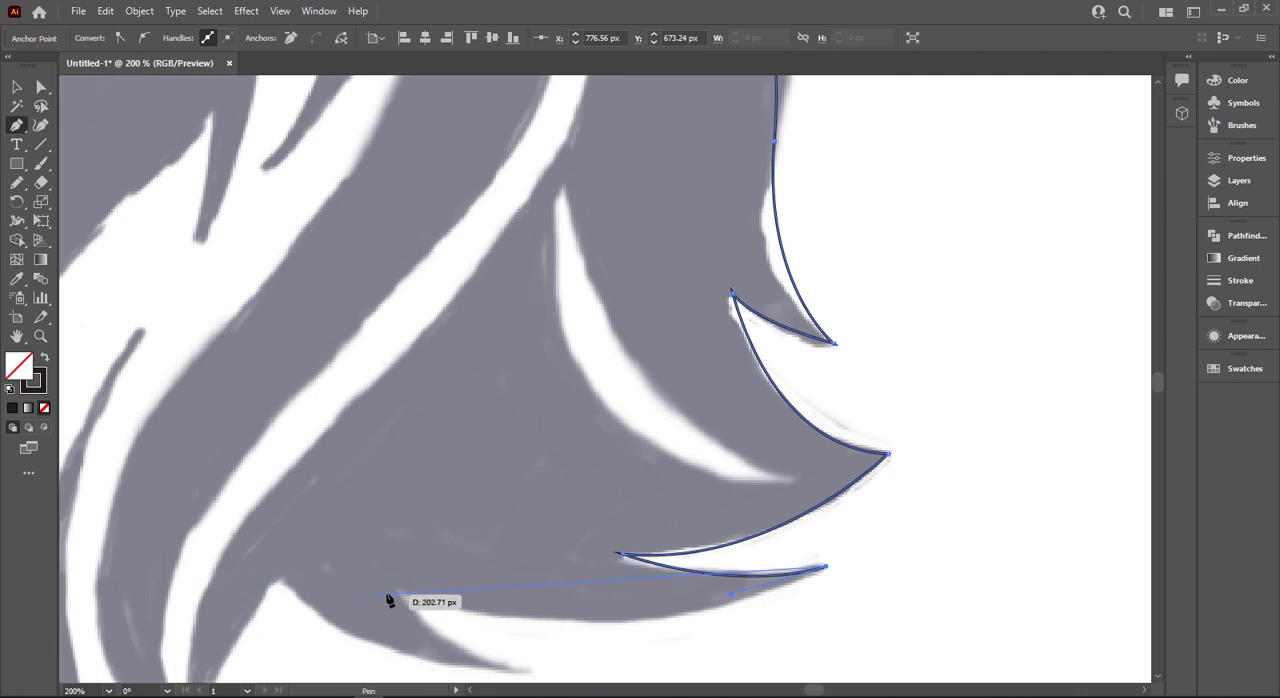
{"action": "left_click_drag", "start_coordinate": [397, 589], "coordinate": [332, 563]}
{"action": "mouse_move", "coordinate": [399, 590]}
{"action": "left_mouse_down"}
{"action": "mouse_move", "coordinate": [360, 609]}
{"action": "mouse_move", "coordinate": [405, 597]}
{"action": "left_mouse_up"}
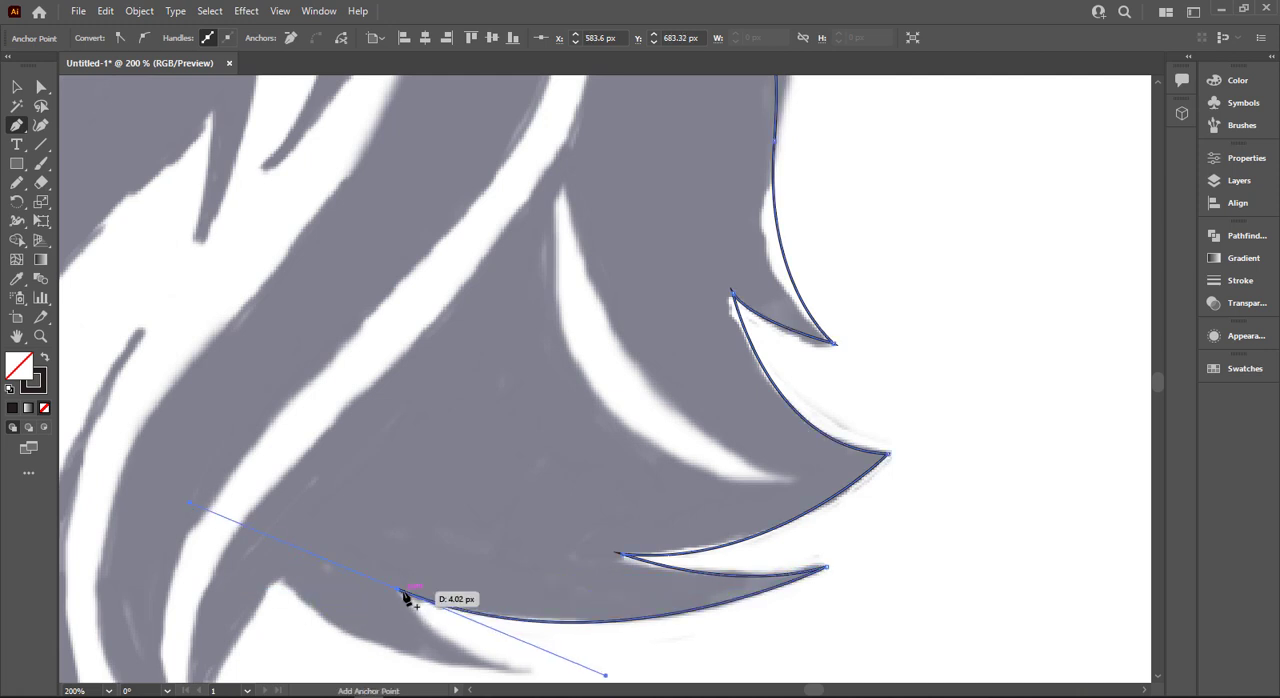
{"action": "scroll", "coordinate": [492, 674], "scroll_direction": "down", "scroll_amount": 1}
{"action": "left_click_drag", "start_coordinate": [523, 594], "coordinate": [616, 609]}
{"action": "left_click_drag", "start_coordinate": [277, 506], "coordinate": [297, 523]}
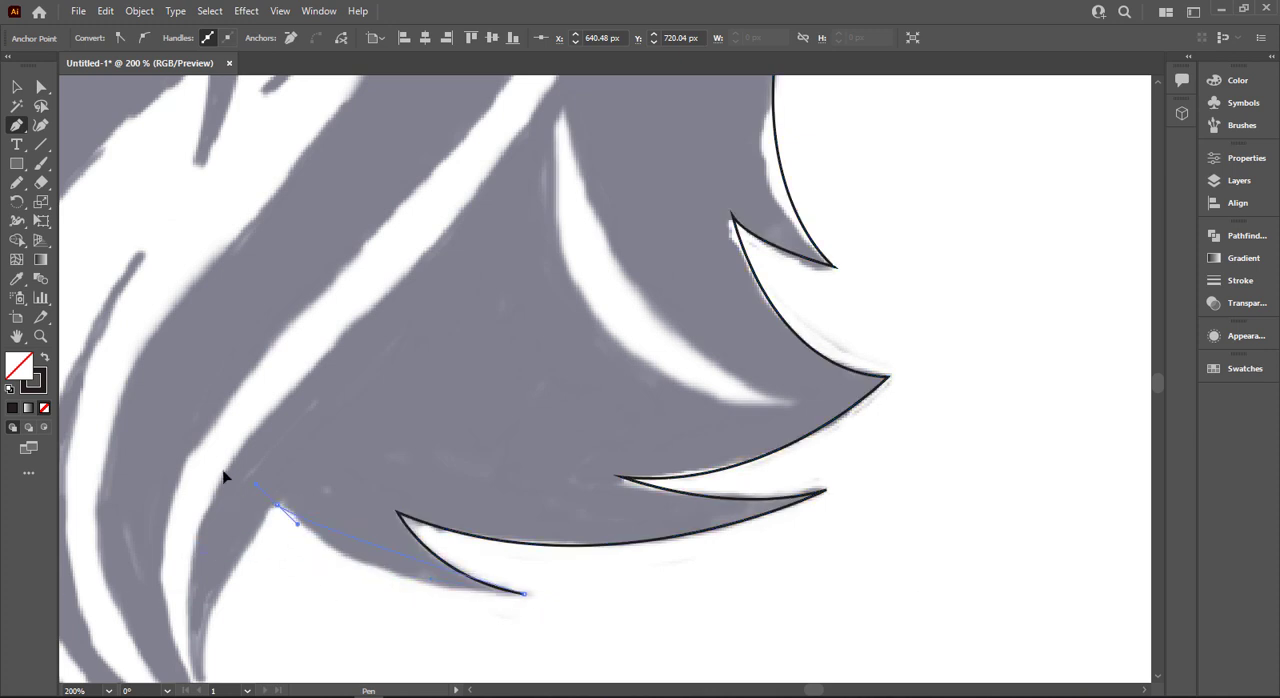
{"action": "left_click_drag", "start_coordinate": [135, 395], "coordinate": [154, 389]}
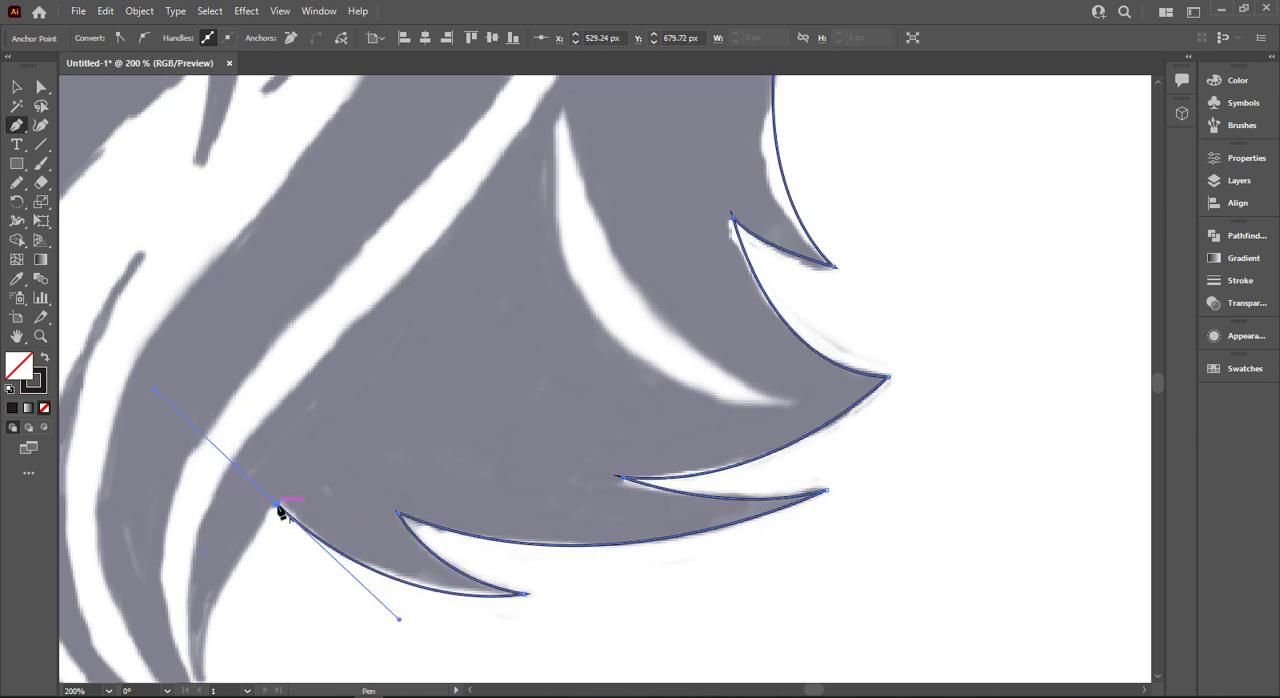
- Curve the path from that corner down to the pointed end of the mane strand and make the end a corner
{"action": "left_click_drag", "start_coordinate": [243, 562], "coordinate": [347, 437]}
{"action": "left_click_drag", "start_coordinate": [307, 559], "coordinate": [292, 643]}
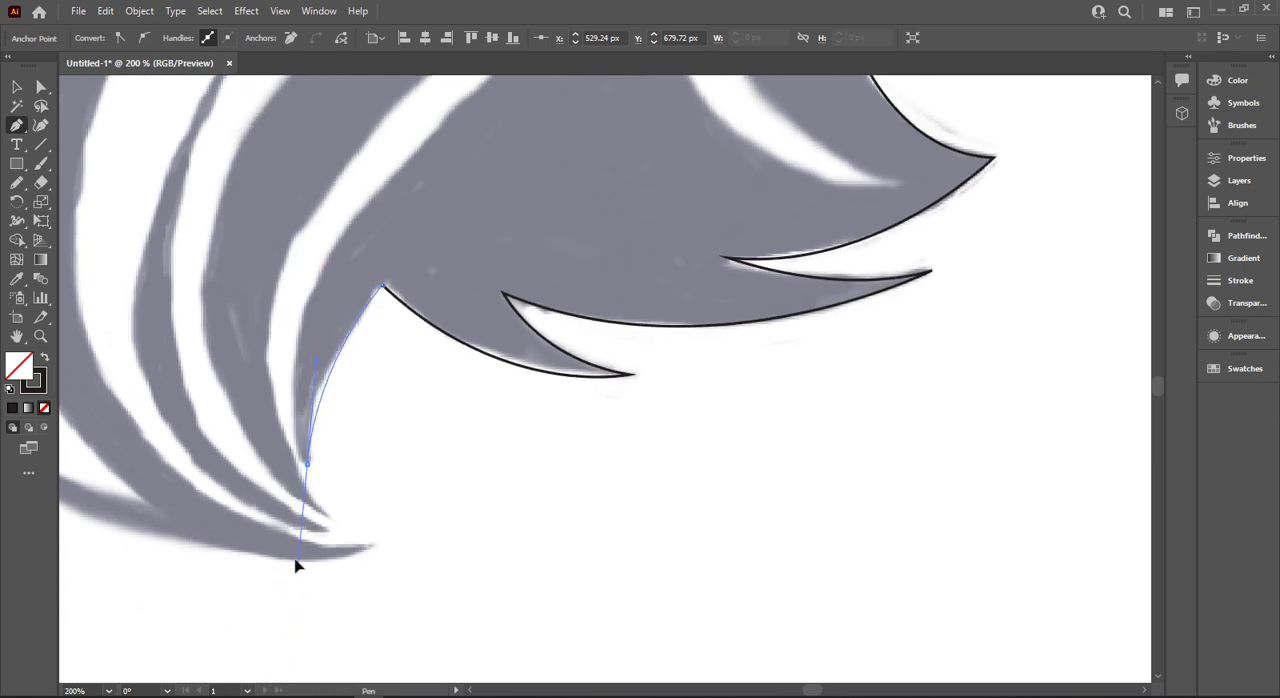
{"action": "left_click_drag", "start_coordinate": [296, 560], "coordinate": [297, 562]}
{"action": "left_click", "coordinate": [307, 465]}
- Trace the outer edge of the long white highlight from the strand's lower tip up to the highlight's top point
{"action": "scroll", "coordinate": [307, 467], "scroll_direction": "up", "scroll_amount": 2}
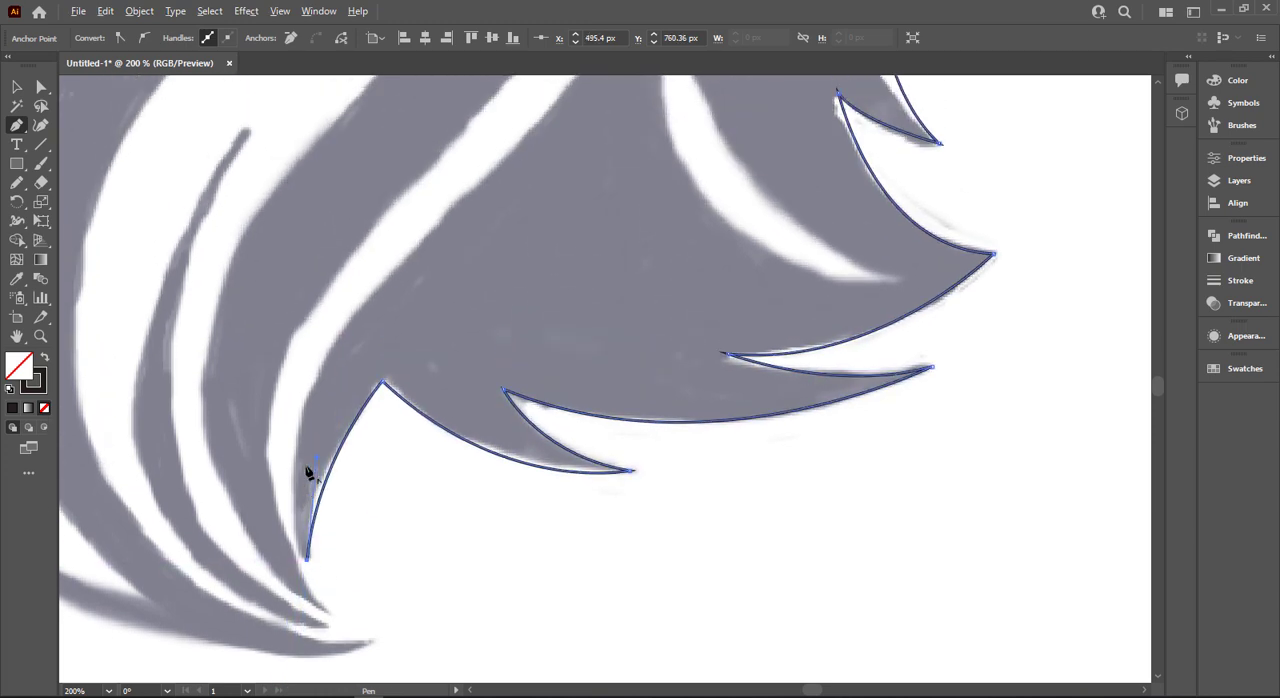
{"action": "scroll", "coordinate": [309, 472], "scroll_direction": "up", "scroll_amount": 1}
{"action": "scroll", "coordinate": [309, 472], "scroll_direction": "down", "scroll_amount": 4}
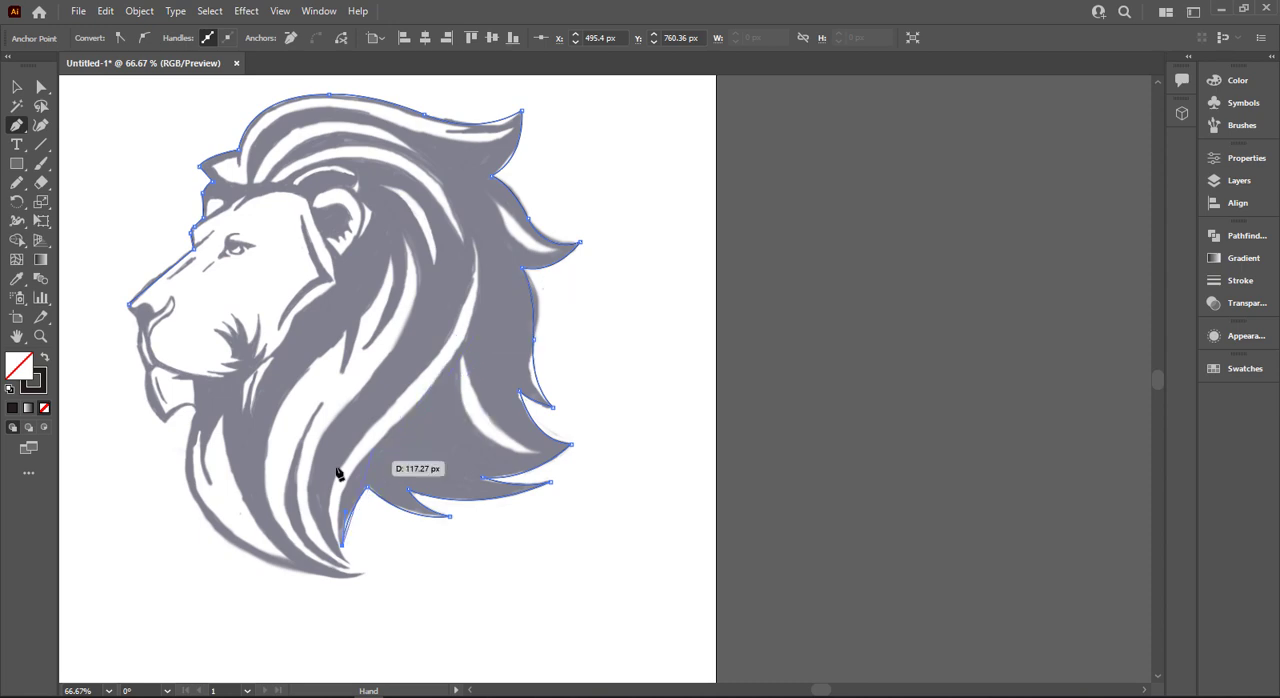
{"action": "scroll", "coordinate": [338, 473], "scroll_direction": "up", "scroll_amount": 2}
{"action": "left_click_drag", "start_coordinate": [424, 413], "coordinate": [534, 373]}
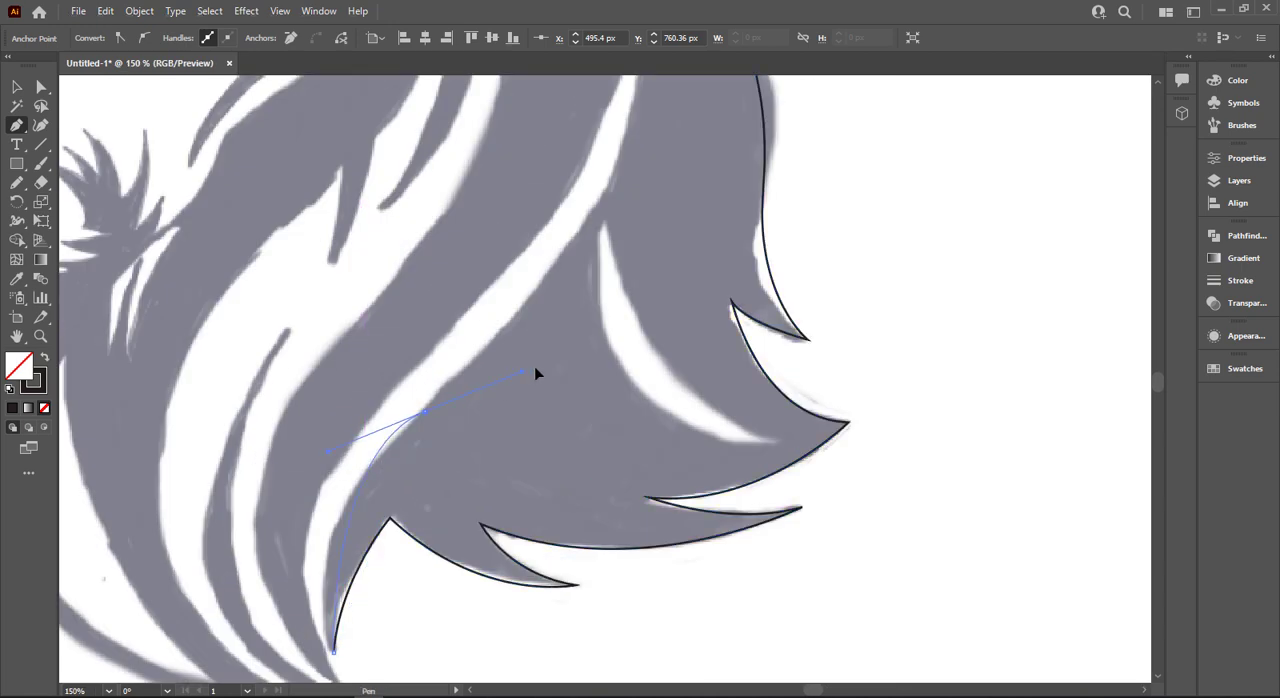
{"action": "left_click_drag", "start_coordinate": [565, 317], "coordinate": [568, 305]}
{"action": "scroll", "coordinate": [623, 151], "scroll_direction": "up", "scroll_amount": 4}
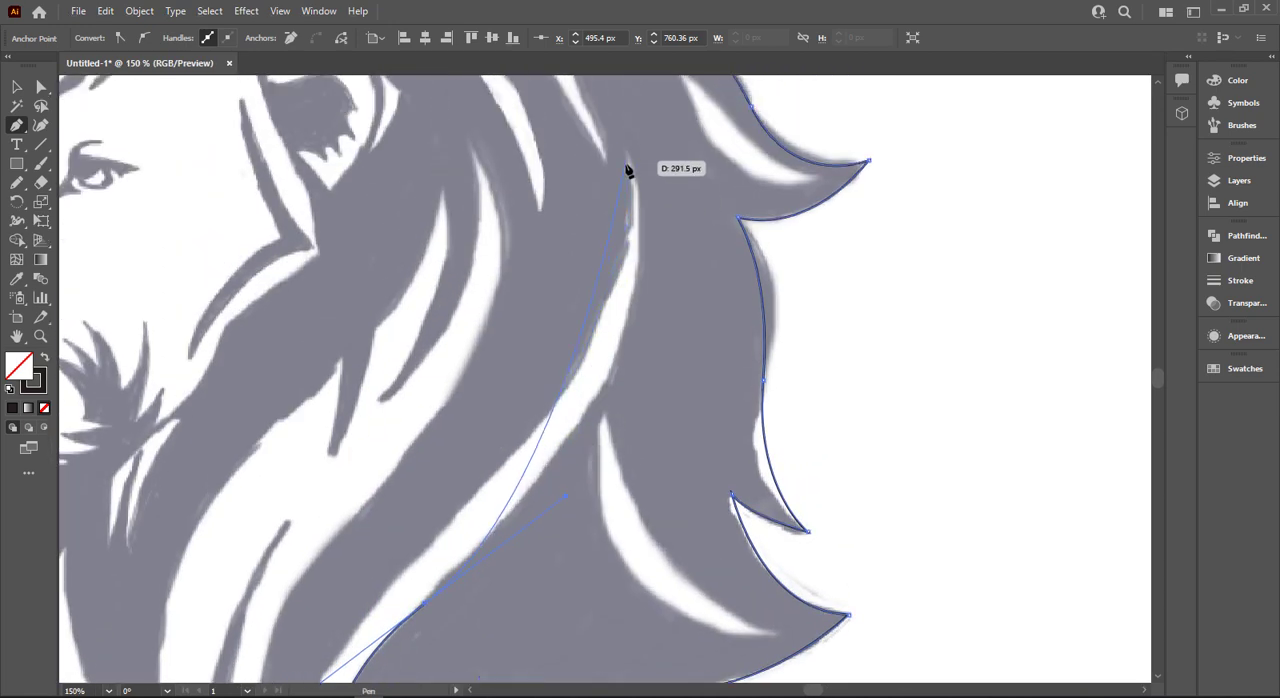
{"action": "left_click_drag", "start_coordinate": [627, 156], "coordinate": [577, 133]}
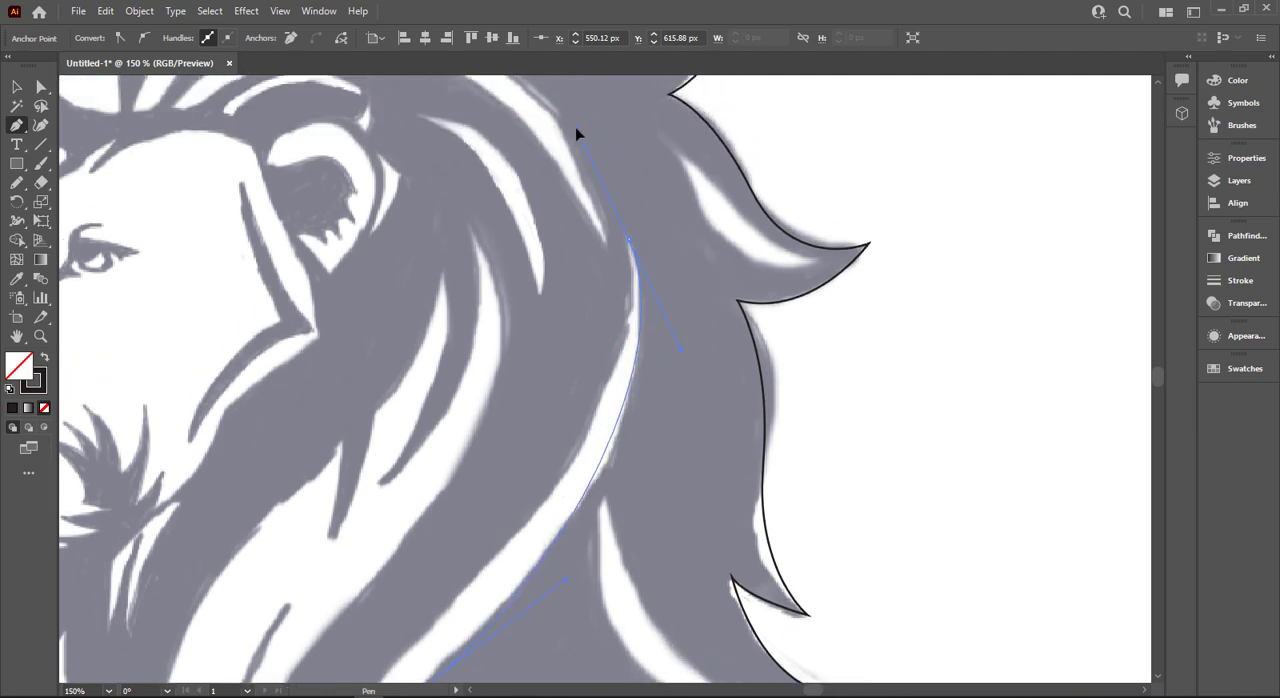
{"action": "left_click", "coordinate": [628, 238]}
{"action": "scroll", "coordinate": [629, 245], "scroll_direction": "down", "scroll_amount": 2}
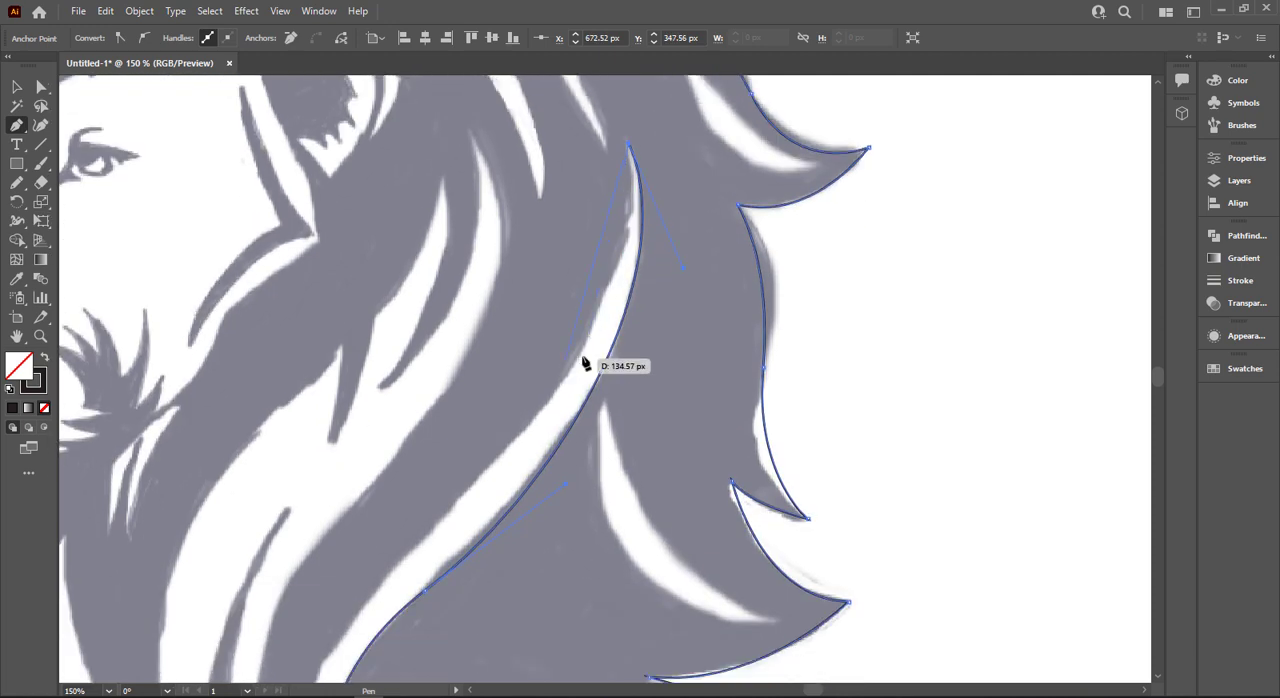
{"action": "left_click_drag", "start_coordinate": [563, 378], "coordinate": [447, 460]}
{"action": "scroll", "coordinate": [445, 460], "scroll_direction": "down", "scroll_amount": 5}
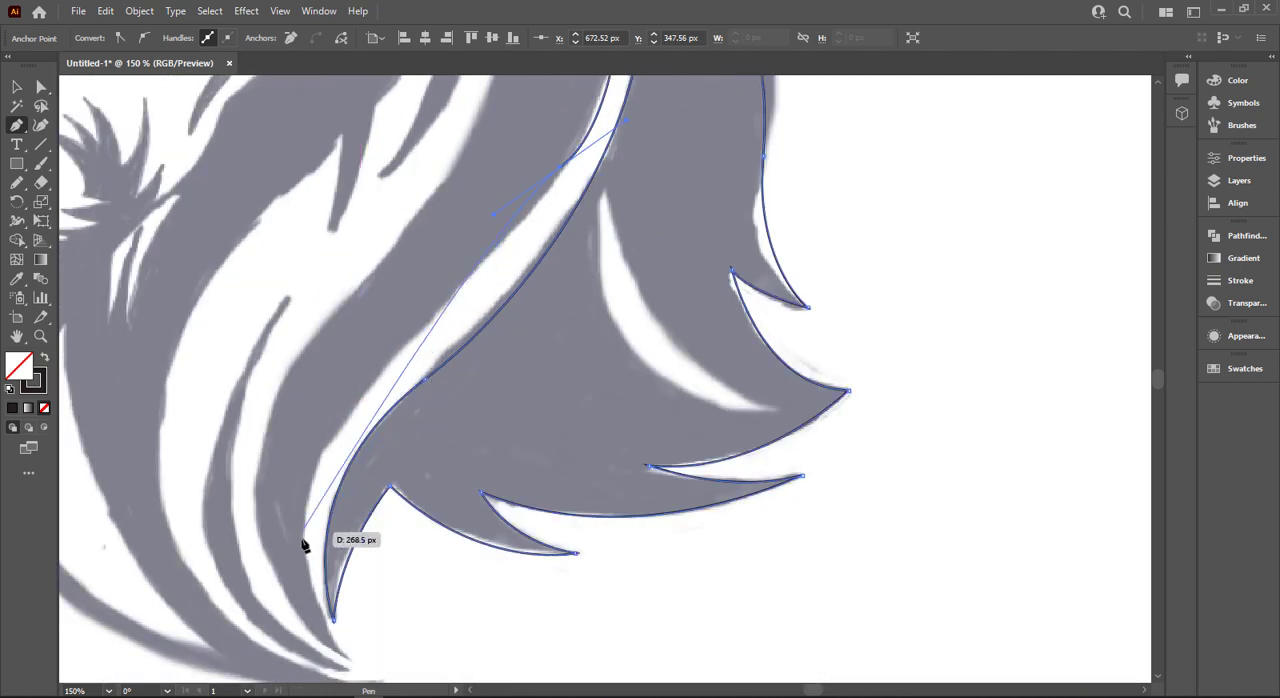
{"action": "left_click_drag", "start_coordinate": [345, 651], "coordinate": [535, 598]}
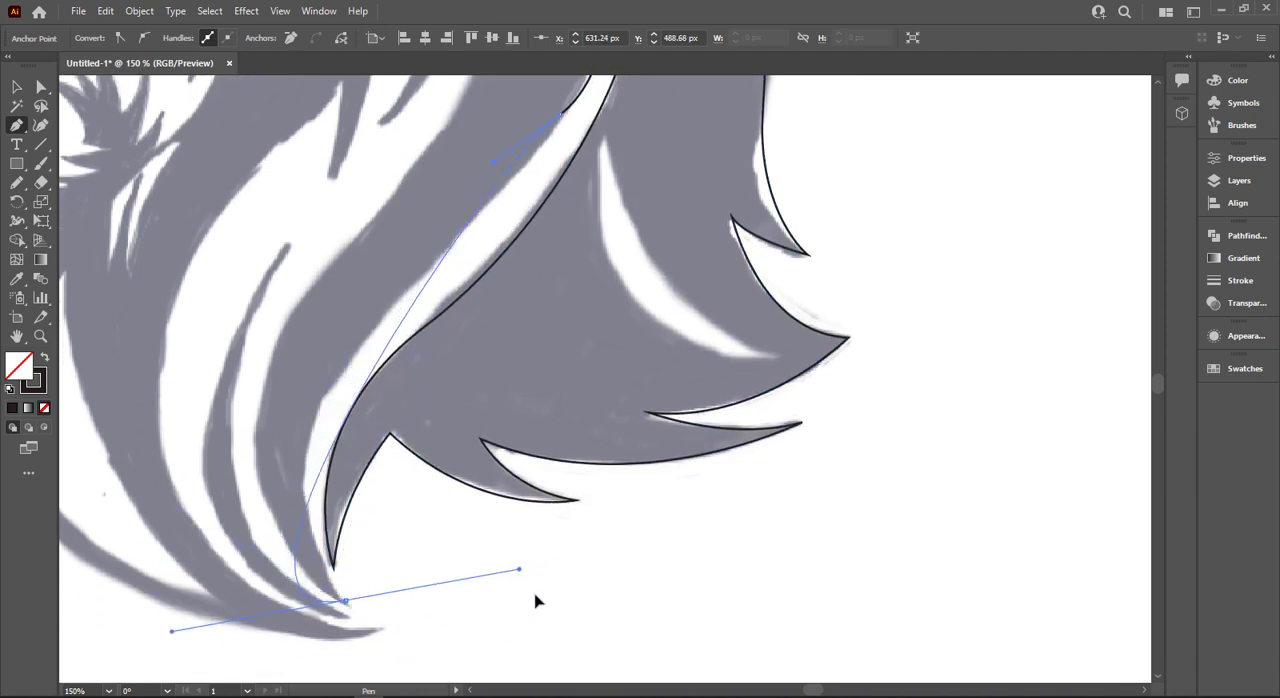
{"action": "key", "text": "ctrl+z"}
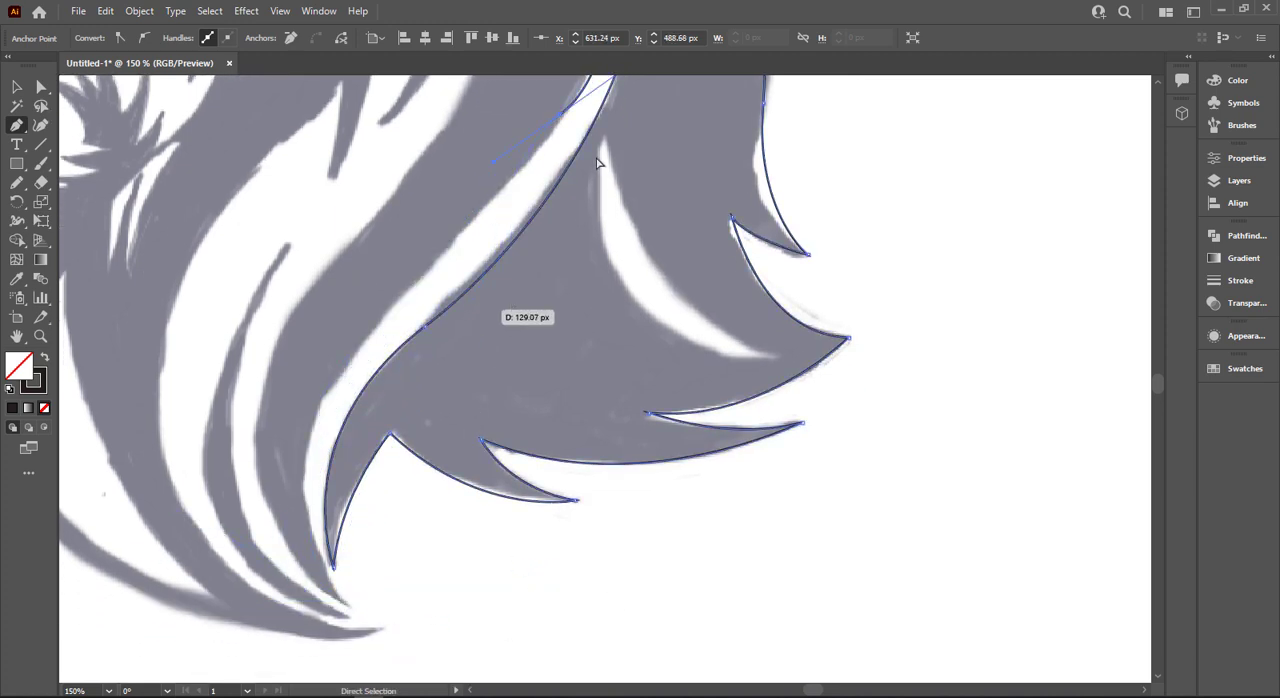
{"action": "scroll", "coordinate": [557, 195], "scroll_direction": "up", "scroll_amount": 6}
{"action": "left_click_drag", "start_coordinate": [557, 197], "coordinate": [438, 490]}
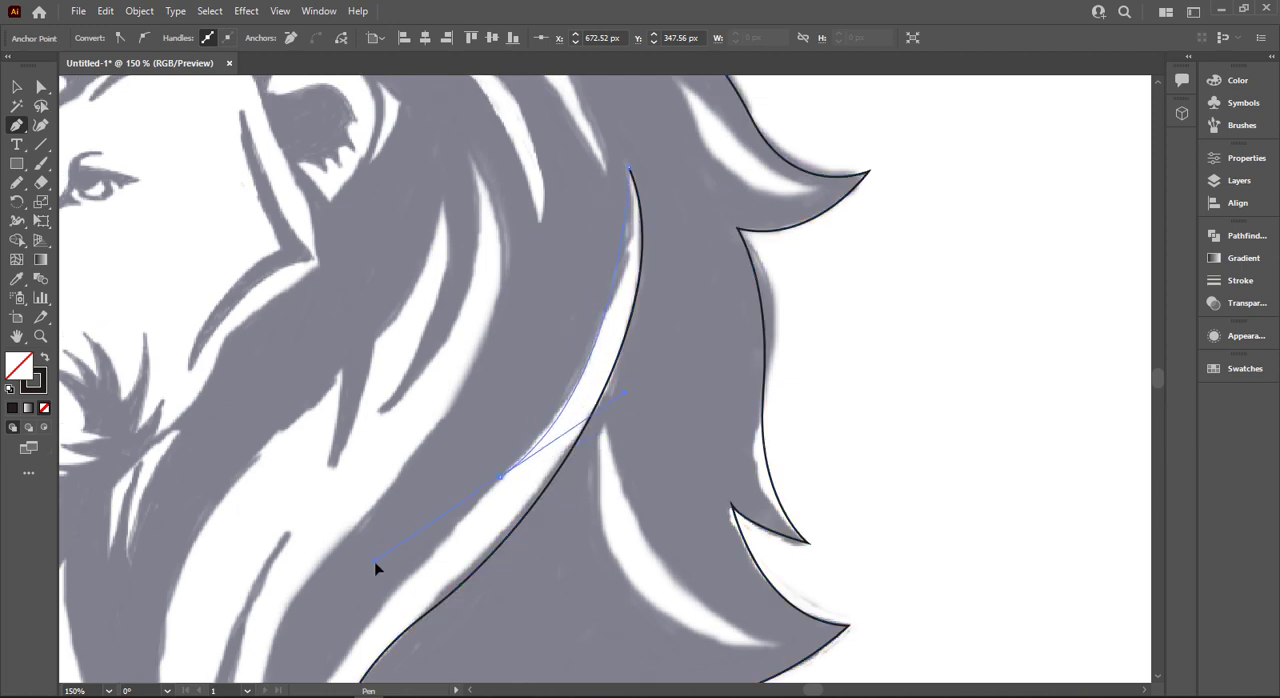
{"action": "scroll", "coordinate": [280, 570], "scroll_direction": "down", "scroll_amount": 5}
{"action": "left_click_drag", "start_coordinate": [333, 623], "coordinate": [431, 550]}
{"action": "scroll", "coordinate": [356, 672], "scroll_direction": "down", "scroll_amount": 3}
{"action": "scroll", "coordinate": [452, 688], "scroll_direction": "down", "scroll_amount": 1}
{"action": "key", "text": "ctrl+z"}
{"action": "scroll", "coordinate": [397, 367], "scroll_direction": "up", "scroll_amount": 2}
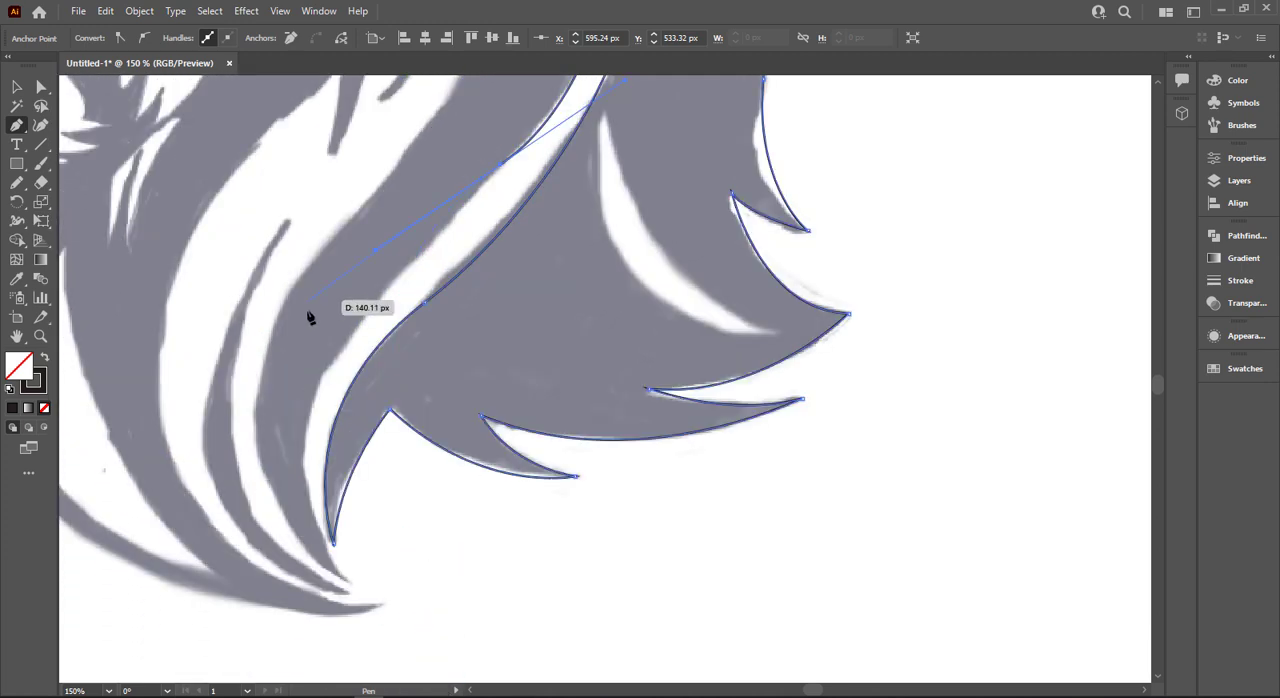
{"action": "left_click_drag", "start_coordinate": [361, 324], "coordinate": [515, 301]}
- Trace the inner edge of the long white highlight down to the next strand's tip and make the tip a corner
{"action": "scroll", "coordinate": [537, 191], "scroll_direction": "up", "scroll_amount": 4}
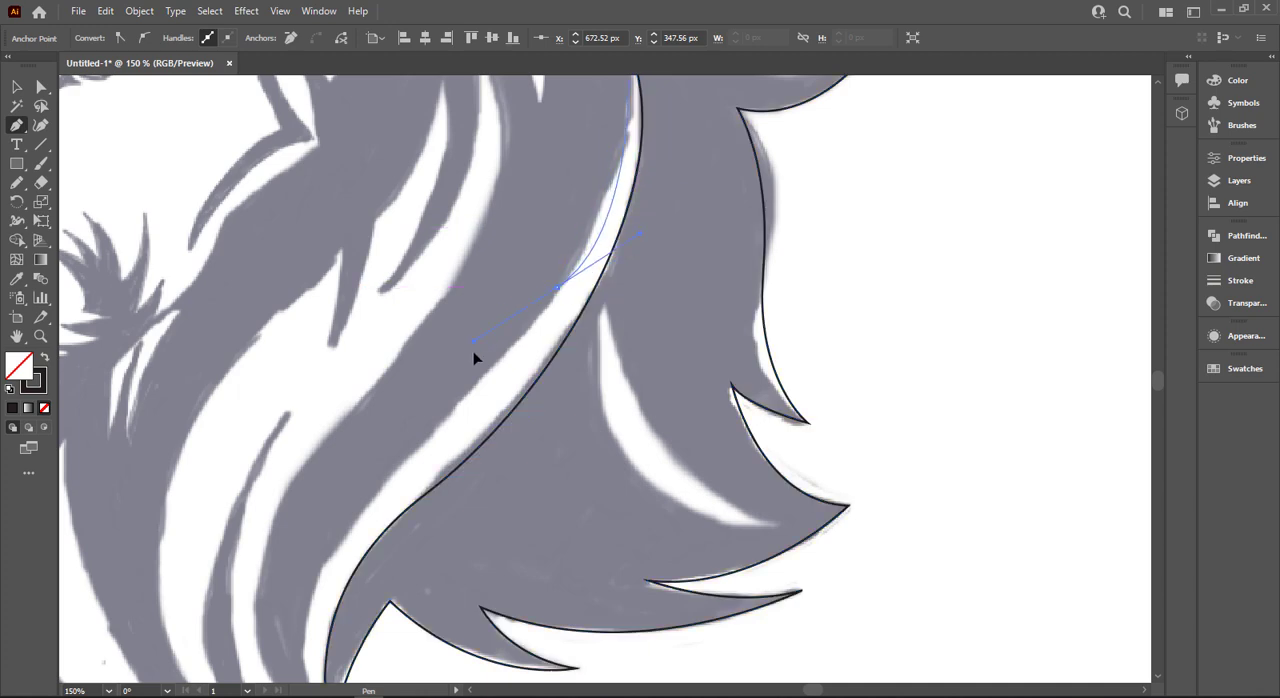
{"action": "left_click_drag", "start_coordinate": [468, 394], "coordinate": [396, 449]}
{"action": "scroll", "coordinate": [258, 553], "scroll_direction": "down", "scroll_amount": 4}
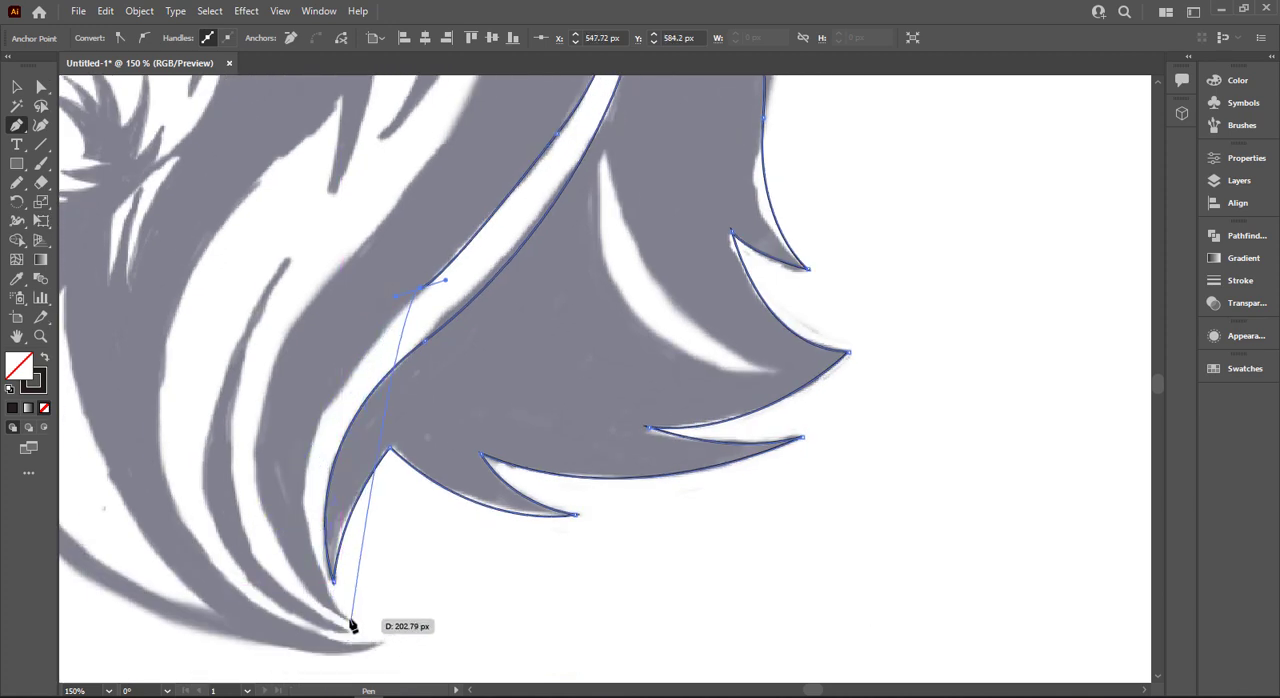
{"action": "left_click_drag", "start_coordinate": [350, 622], "coordinate": [468, 659]}
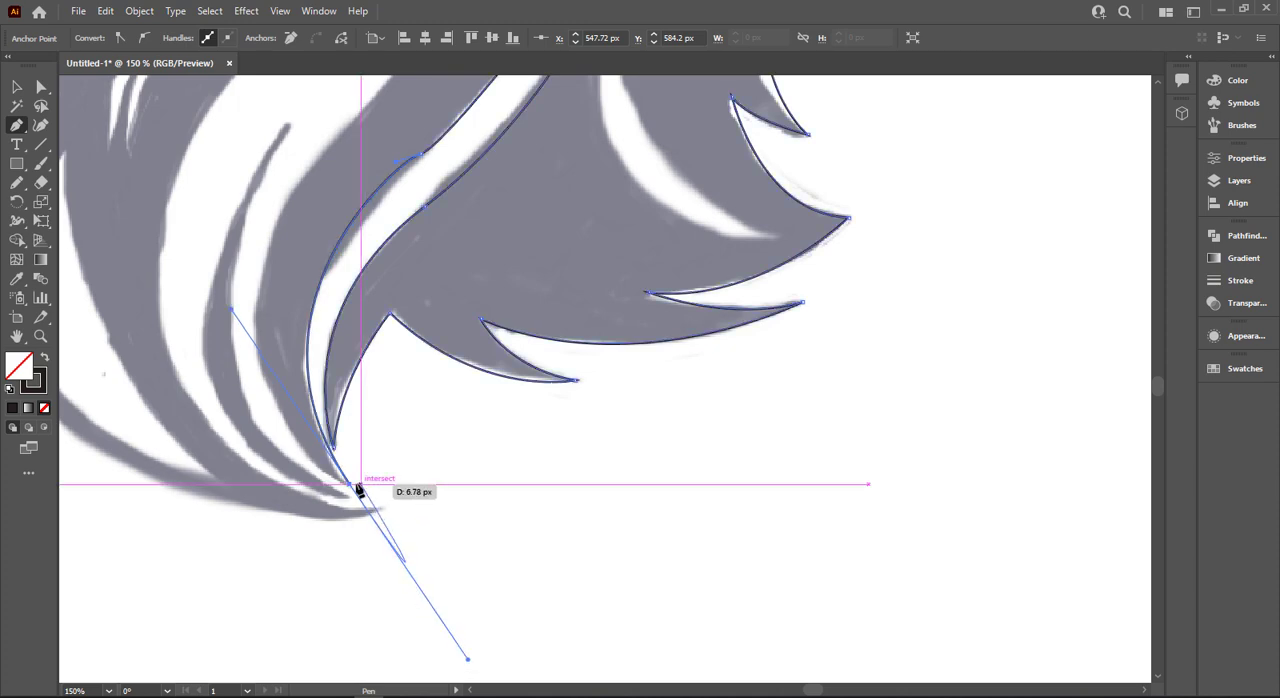
{"action": "left_click", "coordinate": [350, 486]}
- Trace the strand's inner edge from its bottom tip up to the top point of the highlight behind the ear
{"action": "scroll", "coordinate": [307, 441], "scroll_direction": "up", "scroll_amount": 5}
{"action": "left_click_drag", "start_coordinate": [304, 370], "coordinate": [324, 358]}
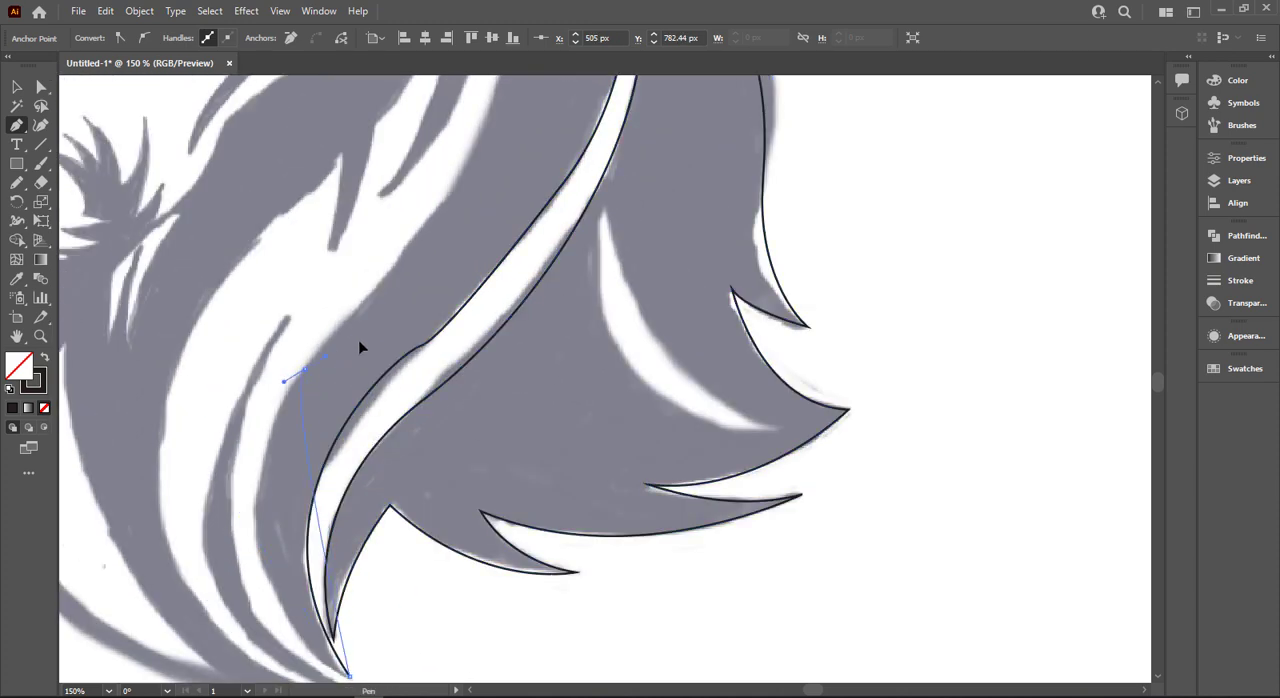
{"action": "left_click_drag", "start_coordinate": [437, 224], "coordinate": [432, 196]}
{"action": "scroll", "coordinate": [462, 192], "scroll_direction": "up", "scroll_amount": 5}
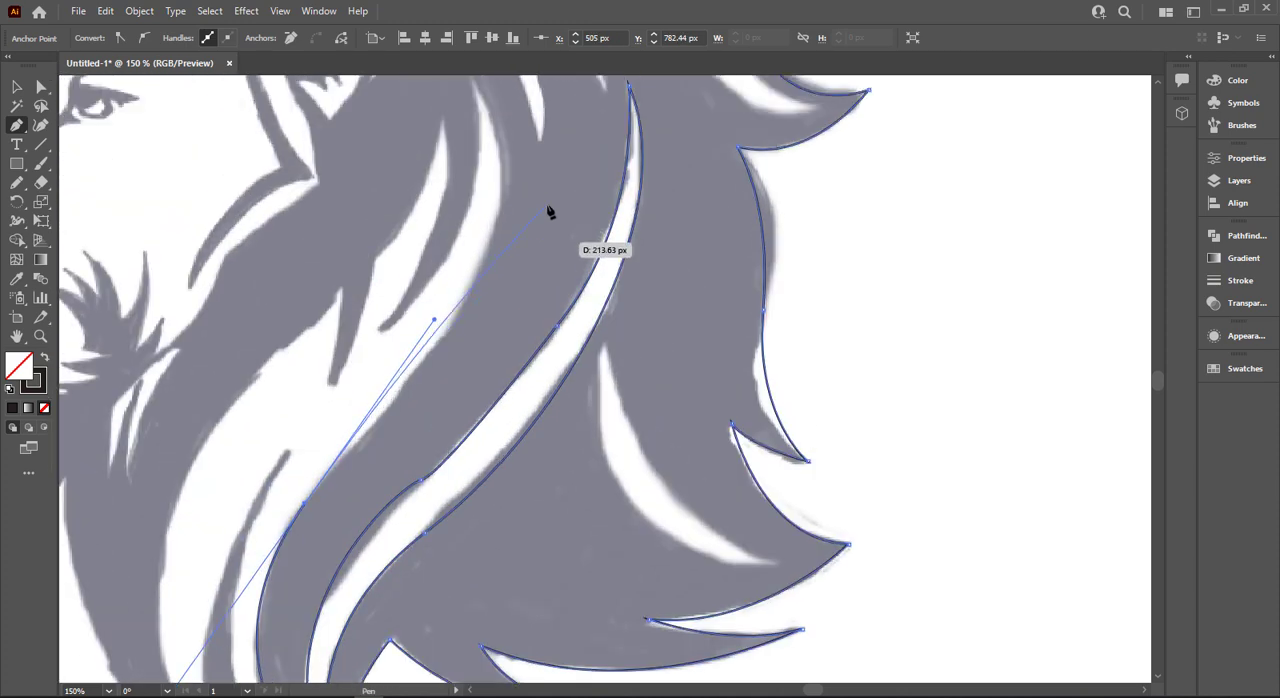
{"action": "left_click_drag", "start_coordinate": [475, 148], "coordinate": [393, 106]}
{"action": "left_click_drag", "start_coordinate": [476, 308], "coordinate": [490, 312]}
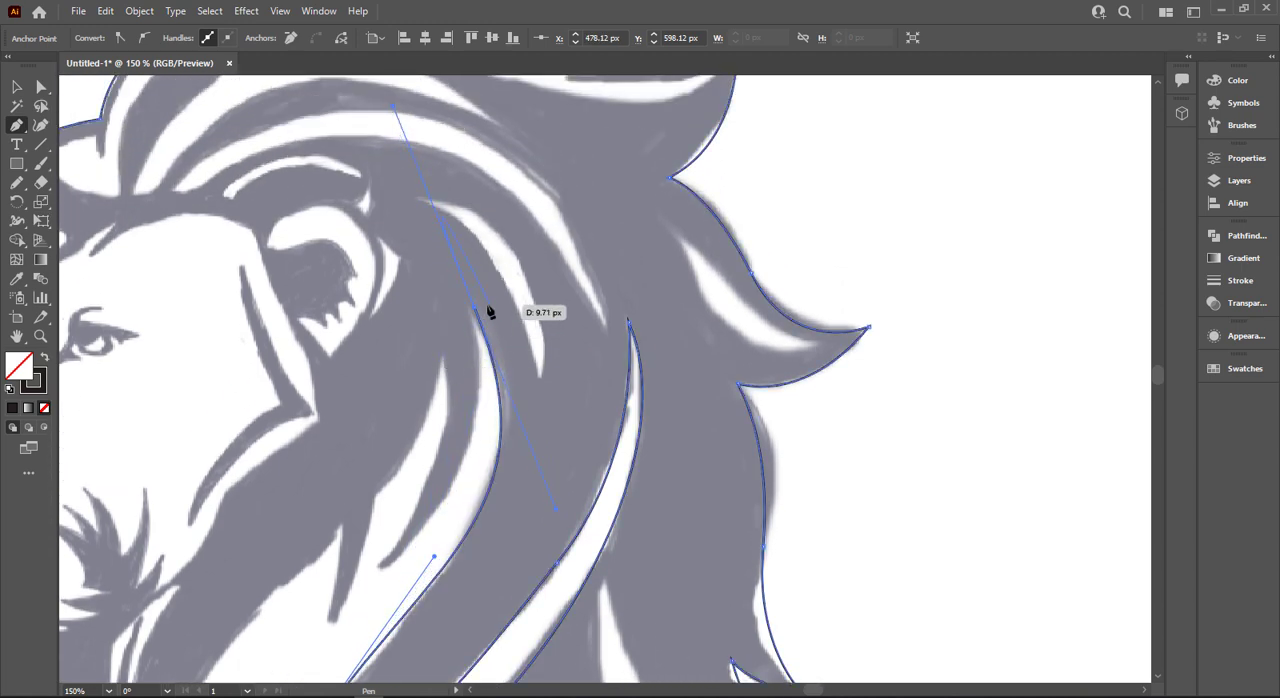
- Curve the path from the highlight's top point down its inner edge to the short strand's tip and make the tip a corner
{"action": "scroll", "coordinate": [476, 313], "scroll_direction": "down", "scroll_amount": 2}
{"action": "left_click_drag", "start_coordinate": [384, 468], "coordinate": [302, 492]}
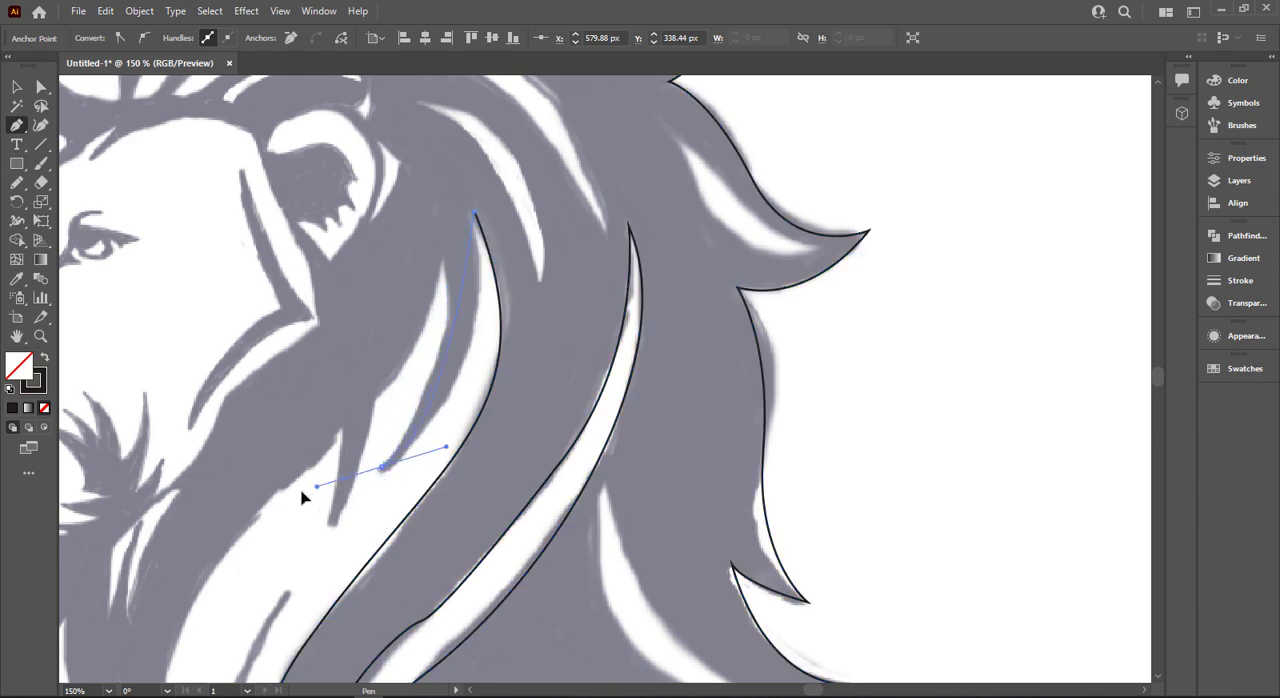
{"action": "left_click_drag", "start_coordinate": [384, 468], "coordinate": [388, 480]}
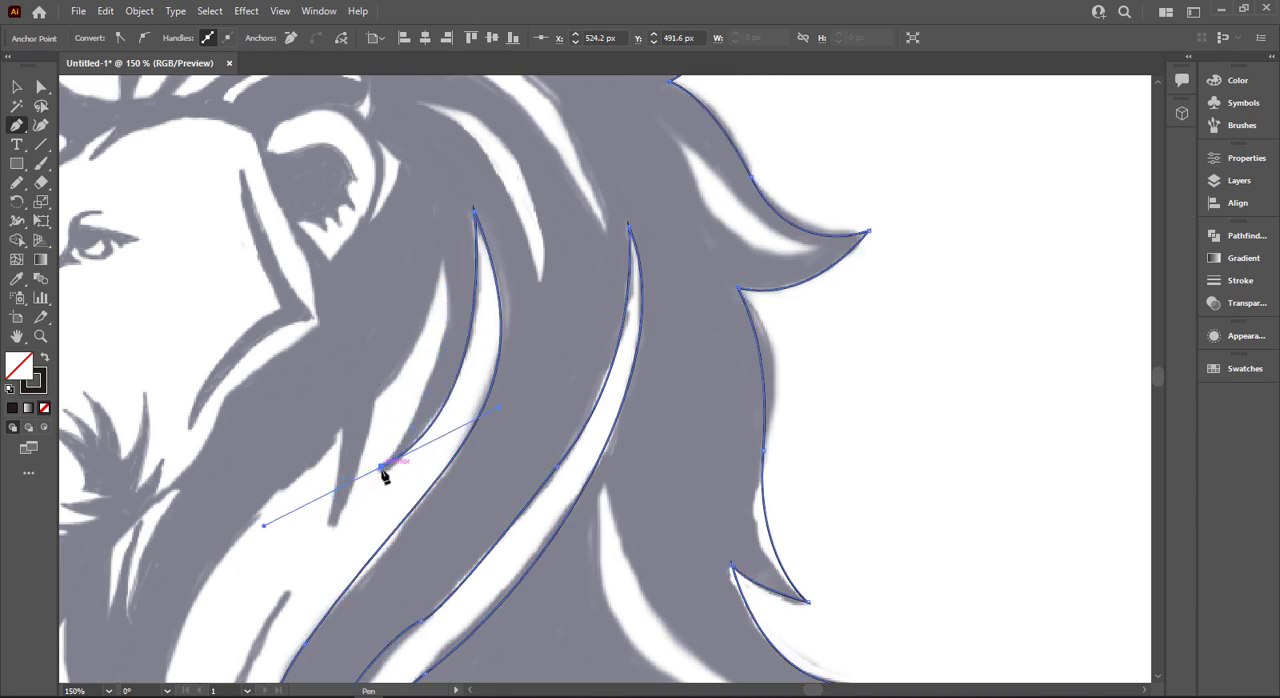
- Trace the smaller white highlight behind the cheek from the strand's tip up to its top point and back down its other edge
{"action": "left_click_drag", "start_coordinate": [463, 276], "coordinate": [430, 141]}
{"action": "left_click_drag", "start_coordinate": [398, 366], "coordinate": [337, 412]}
{"action": "key", "text": "ctrl+z"}
{"action": "left_click_drag", "start_coordinate": [314, 456], "coordinate": [289, 478]}
- Trace the short pointed spike below the small highlight down to its tip and back up to the notch beside it
{"action": "scroll", "coordinate": [360, 430], "scroll_direction": "down", "scroll_amount": 2}
{"action": "left_click_drag", "start_coordinate": [332, 442], "coordinate": [335, 445]}
{"action": "left_click_drag", "start_coordinate": [347, 330], "coordinate": [351, 275]}
{"action": "scroll", "coordinate": [287, 390], "scroll_direction": "down", "scroll_amount": 2}
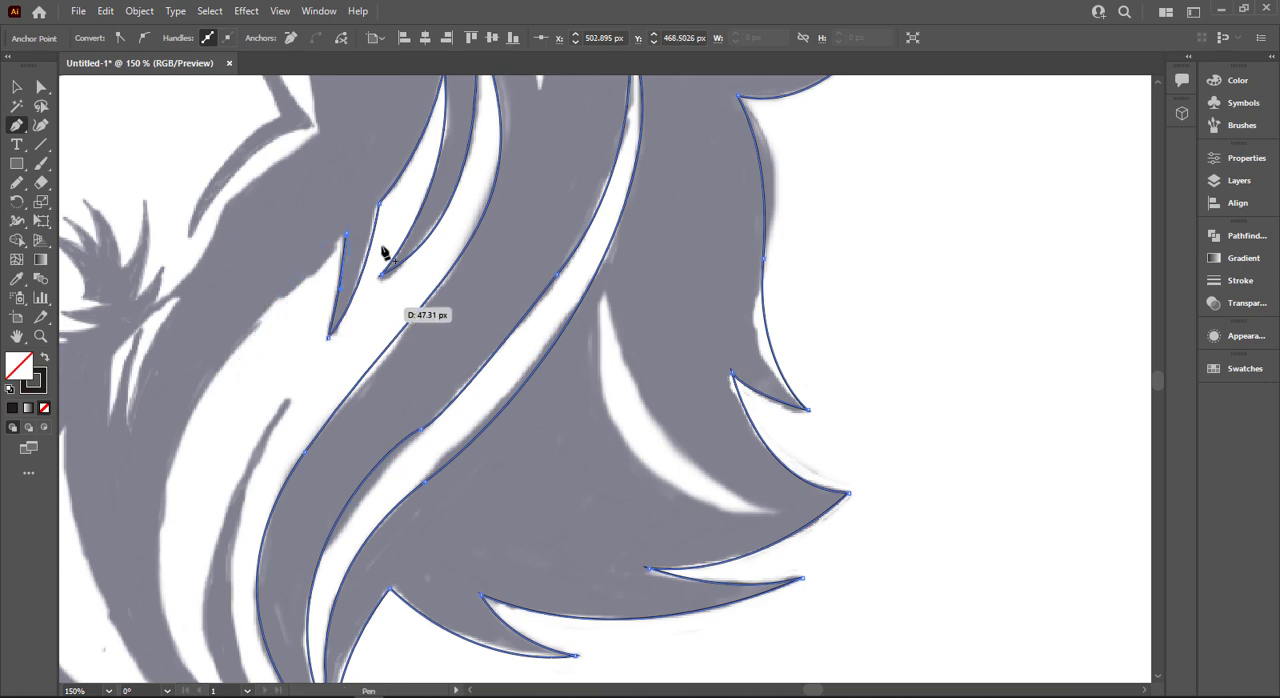
- Trace the first section of the wide lower highlight's edge, starting from the notch beside the spike
{"action": "left_click_drag", "start_coordinate": [348, 237], "coordinate": [205, 356]}
{"action": "scroll", "coordinate": [168, 470], "scroll_direction": "down", "scroll_amount": 2}
{"action": "key", "text": "ctrl+z"}
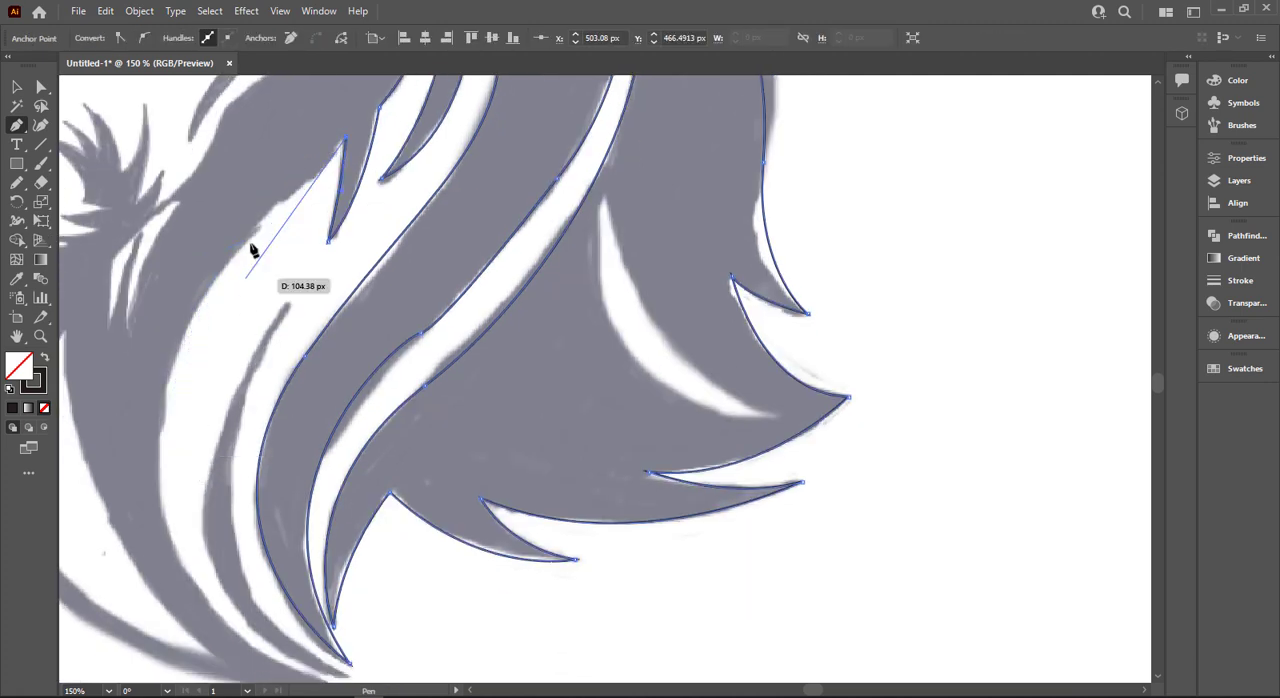
{"action": "left_click_drag", "start_coordinate": [256, 227], "coordinate": [773, 665]}
{"action": "scroll", "coordinate": [203, 320], "scroll_direction": "down", "scroll_amount": 2}
{"action": "key", "text": "ctrl+z"}
{"action": "left_click_drag", "start_coordinate": [162, 395], "coordinate": [162, 524]}
{"action": "left_click_drag", "start_coordinate": [172, 570], "coordinate": [366, 615]}
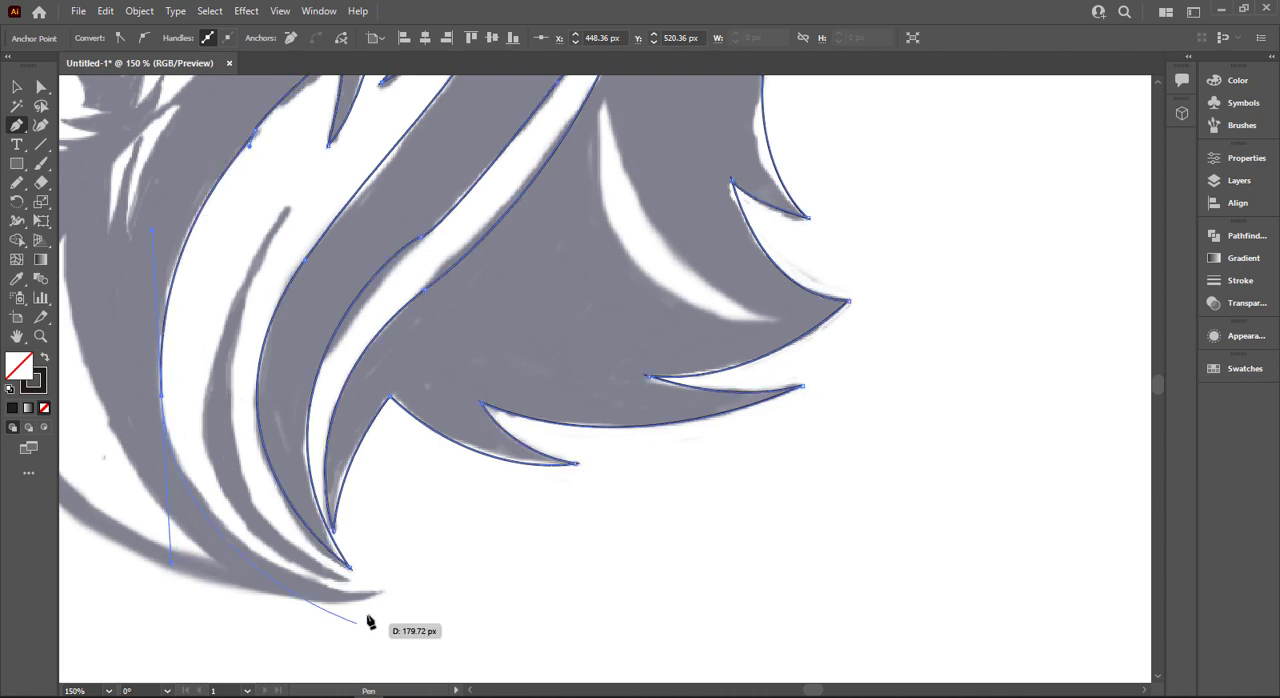
{"action": "key", "text": "ctrl+z"}
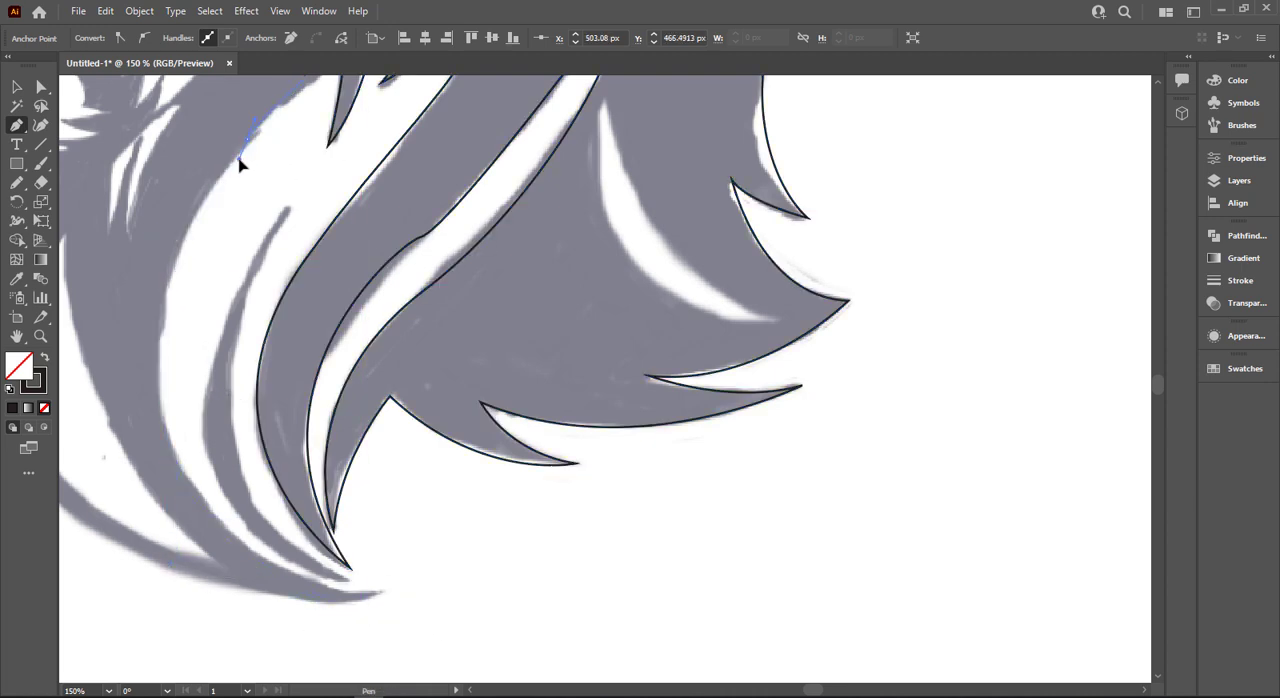
{"action": "left_click_drag", "start_coordinate": [240, 158], "coordinate": [392, 586]}
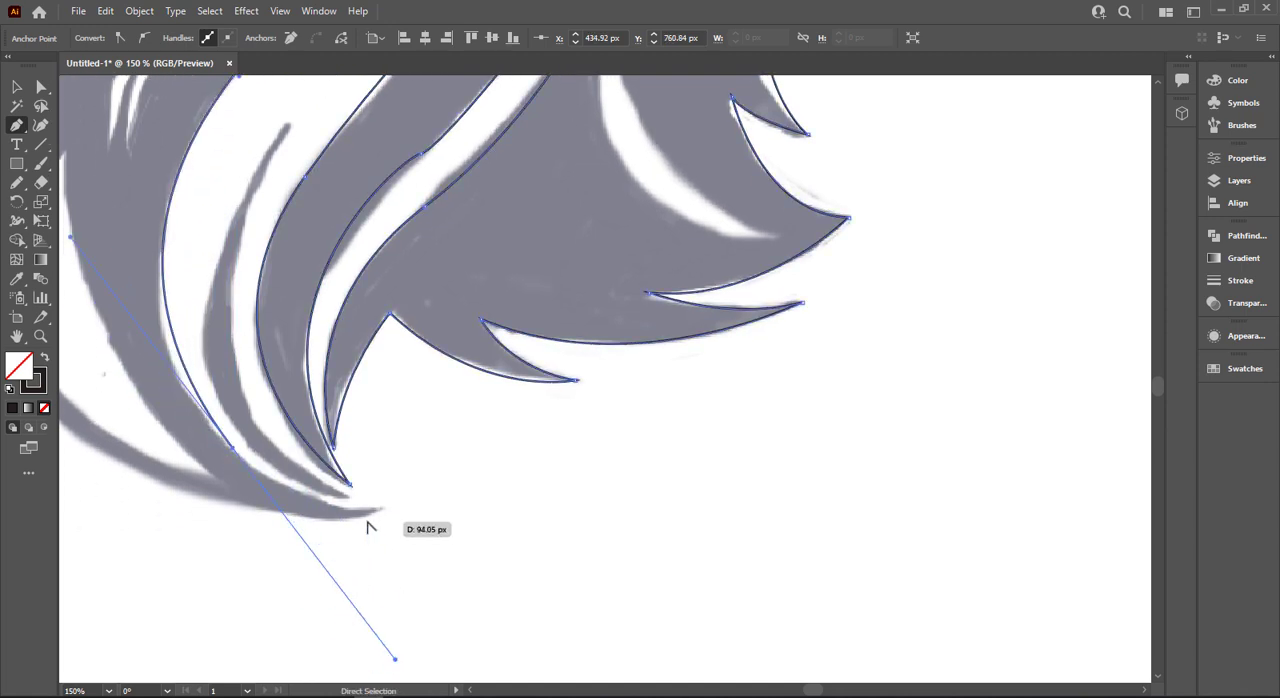
{"action": "scroll", "coordinate": [369, 521], "scroll_direction": "down", "scroll_amount": 2}
{"action": "key", "text": "ctrl+z"}
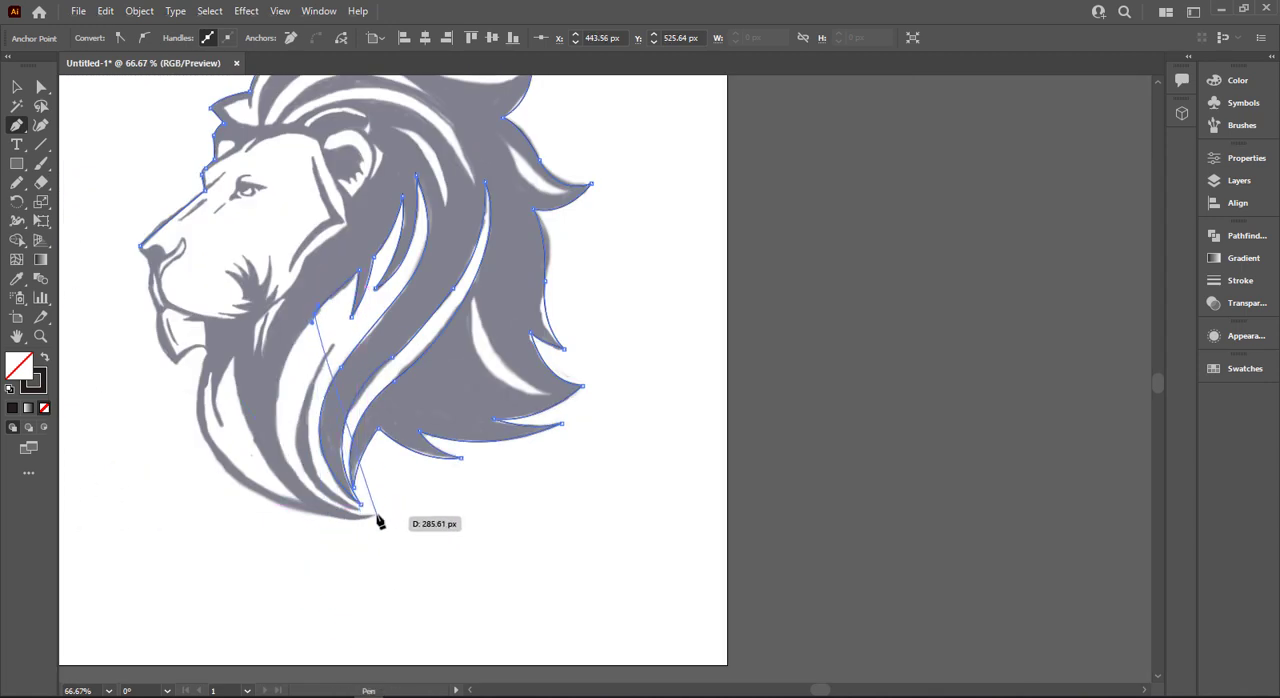
- Trace the wide highlight's edge down to the mane's lowest tip and make the tip a corner
{"action": "left_click_drag", "start_coordinate": [376, 514], "coordinate": [564, 570]}
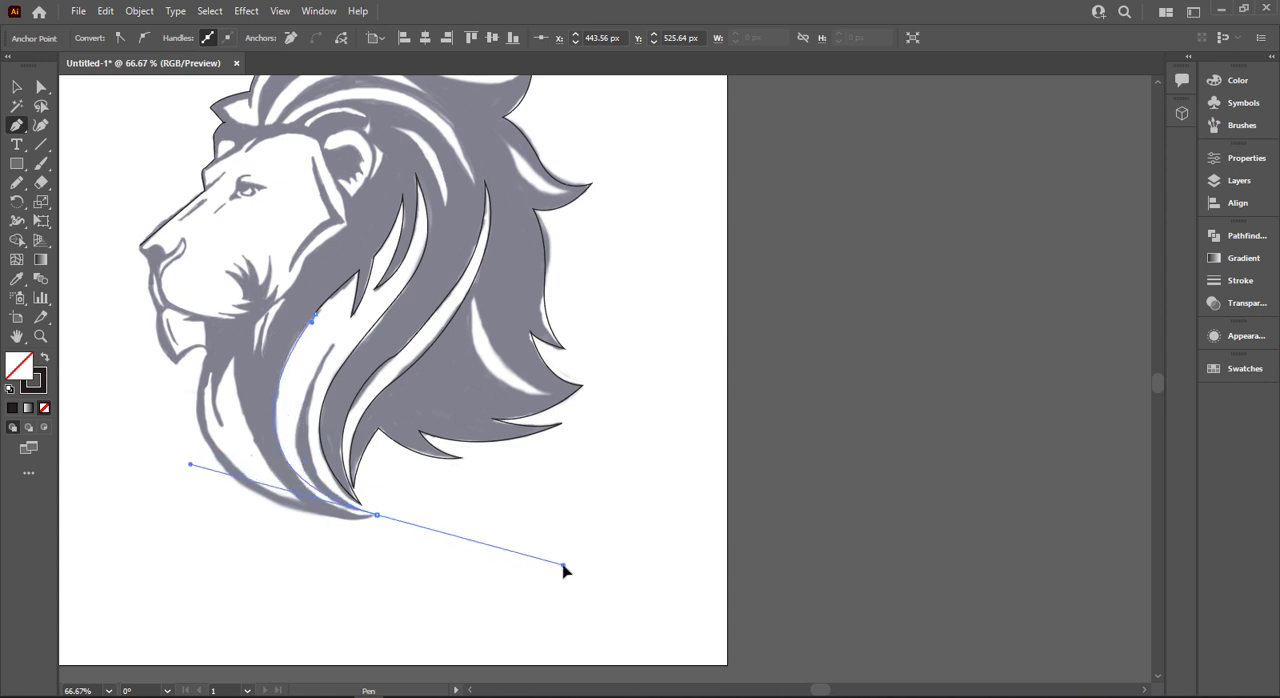
{"action": "key", "text": "ctrl+z"}
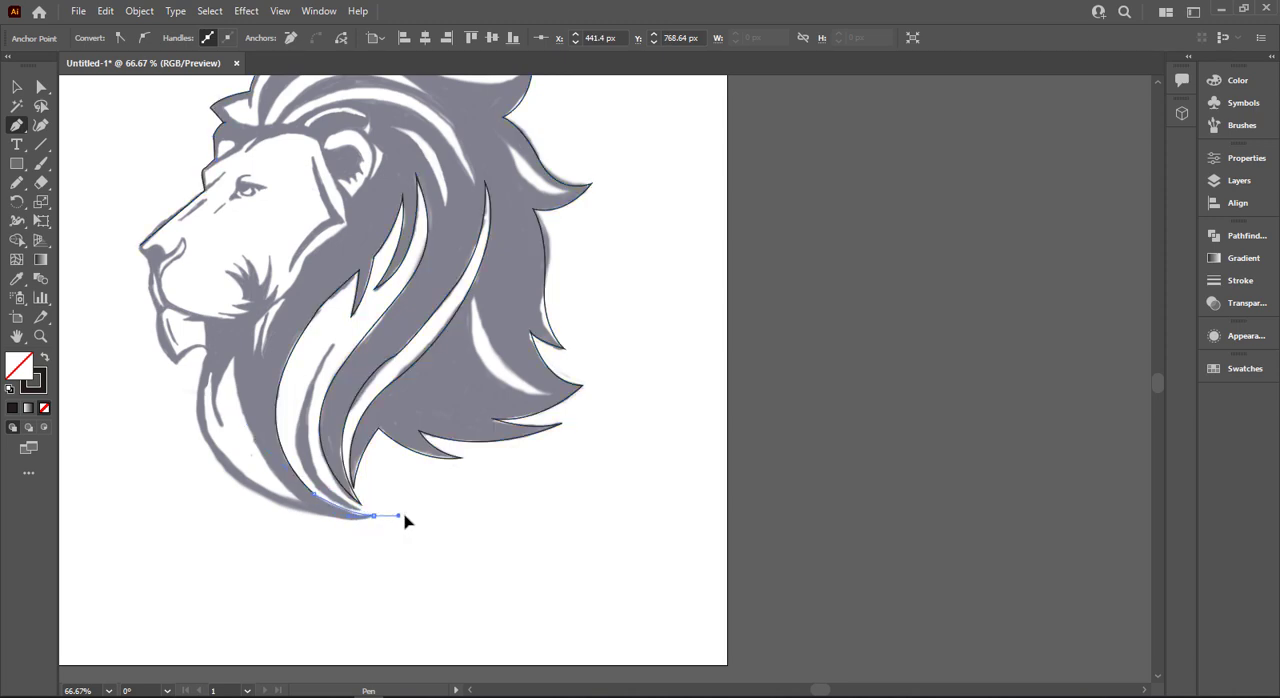
{"action": "left_click", "coordinate": [373, 516]}
- Trace the mane's outer front edge from its lowest tip up to the throat notch under the chin
{"action": "left_click_drag", "start_coordinate": [205, 437], "coordinate": [192, 424]}
{"action": "scroll", "coordinate": [145, 325], "scroll_direction": "up", "scroll_amount": 4}
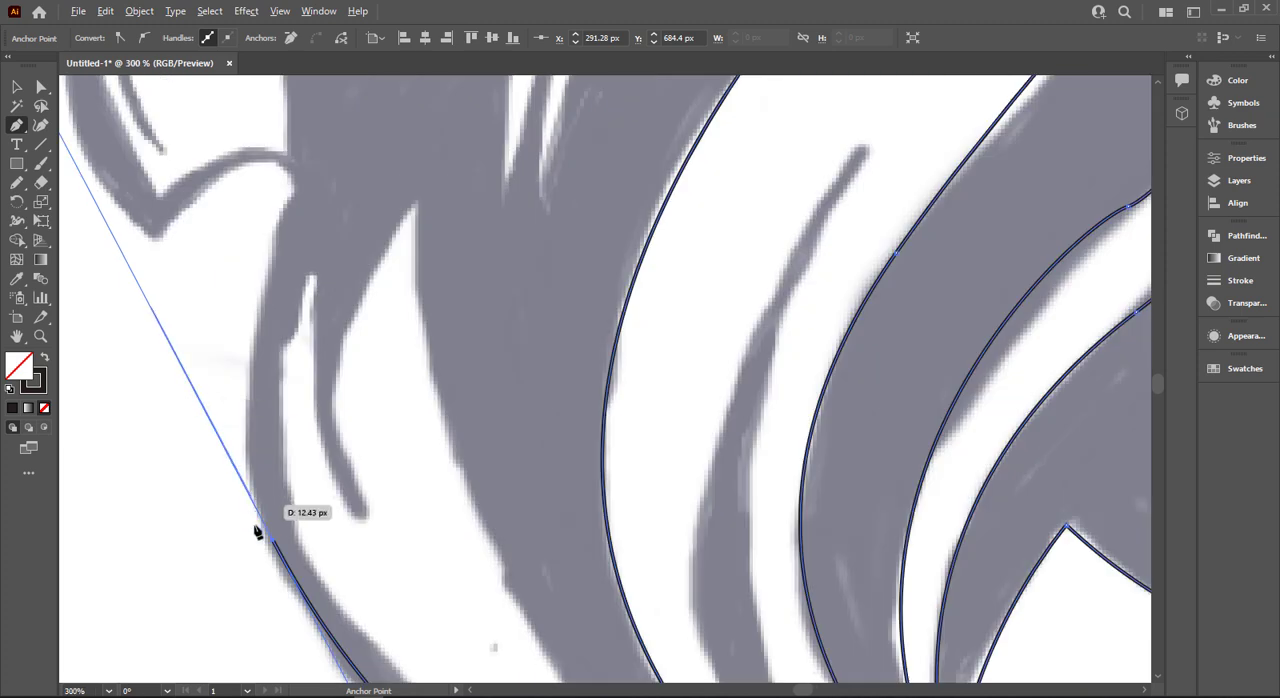
{"action": "scroll", "coordinate": [285, 400], "scroll_direction": "up", "scroll_amount": 2}
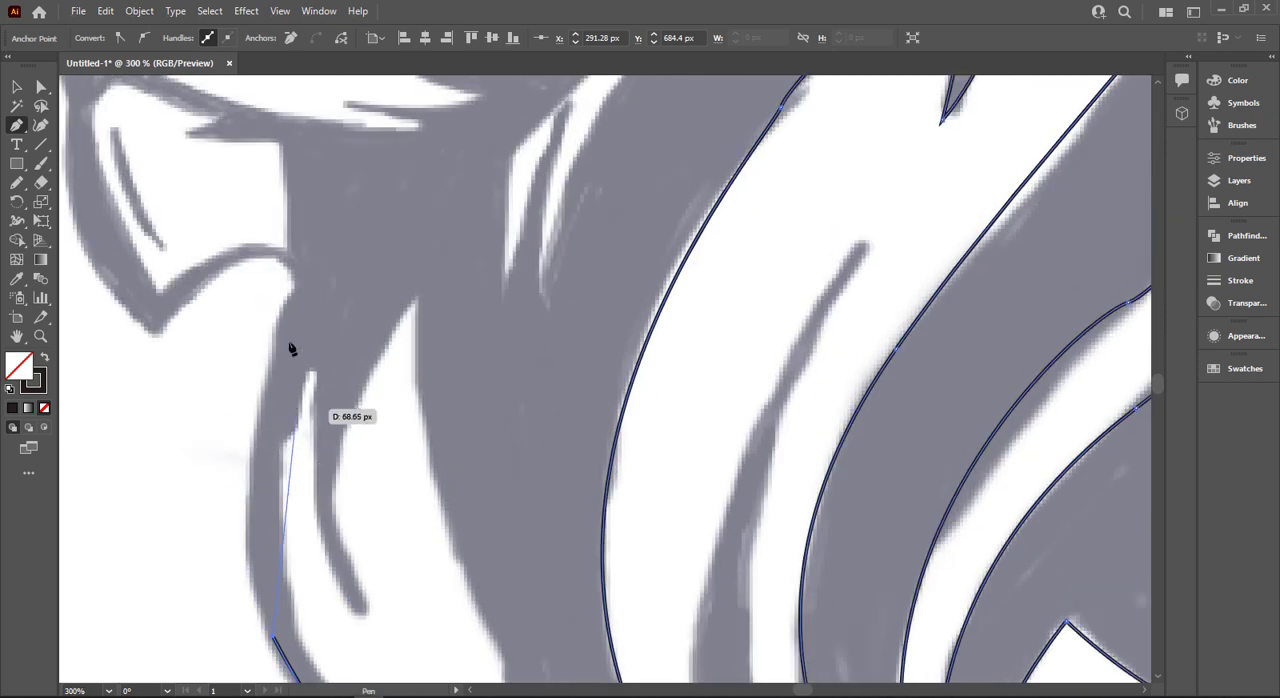
{"action": "left_click_drag", "start_coordinate": [297, 287], "coordinate": [340, 277]}
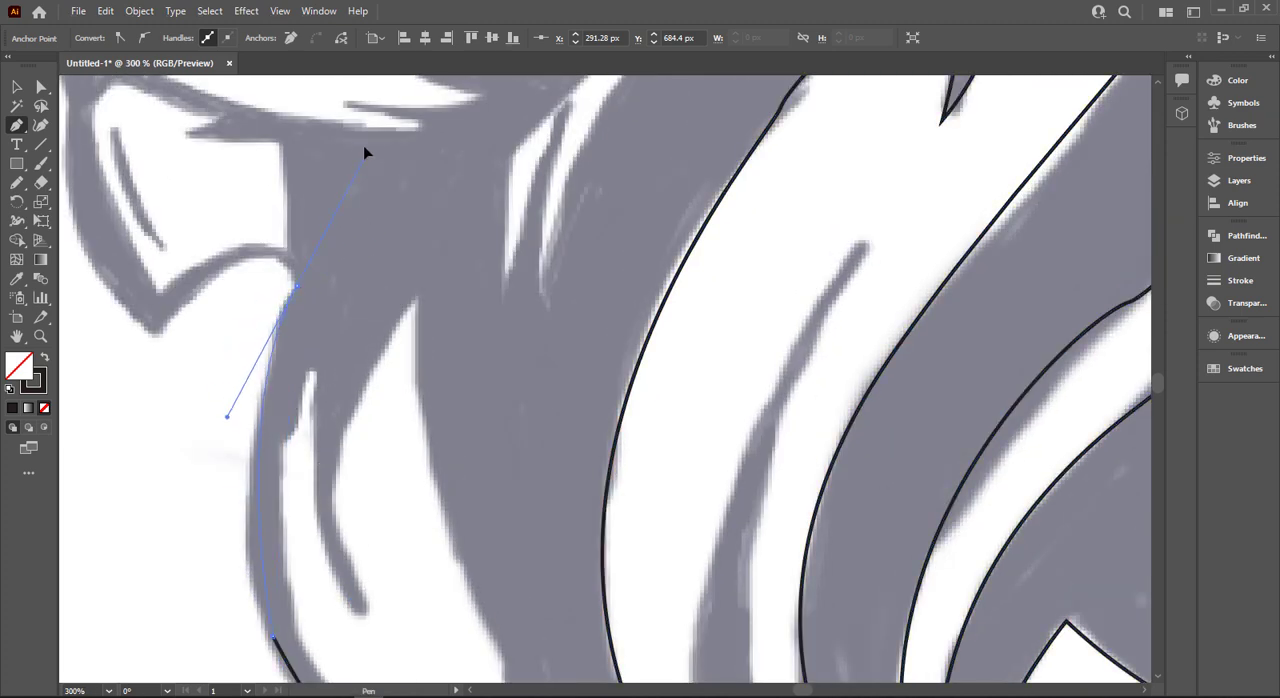
{"action": "left_click_drag", "start_coordinate": [364, 147], "coordinate": [362, 137]}
- Trace the chin from the throat notch around to its lower point and up its front edge to the mouth
{"action": "left_click_drag", "start_coordinate": [159, 335], "coordinate": [166, 463]}
{"action": "left_click", "coordinate": [287, 333]}
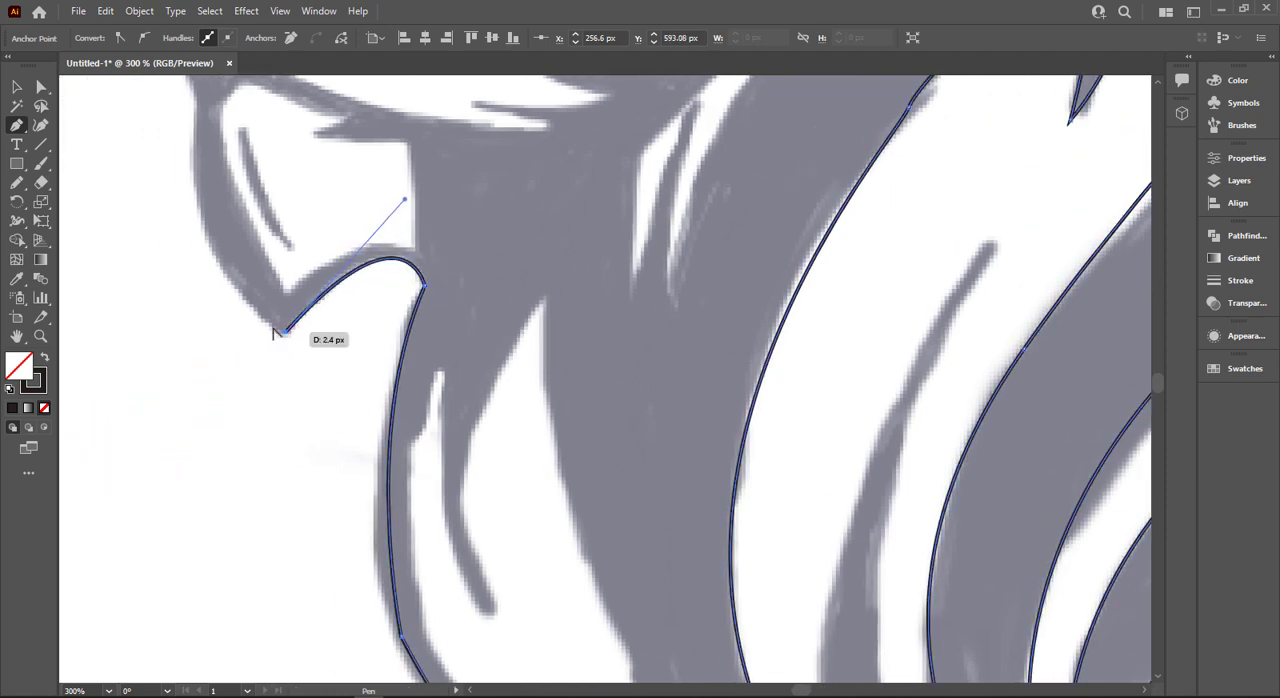
{"action": "scroll", "coordinate": [270, 328], "scroll_direction": "down", "scroll_amount": 1}
{"action": "key", "text": "space"}
{"action": "left_click_drag", "start_coordinate": [263, 240], "coordinate": [256, 346]}
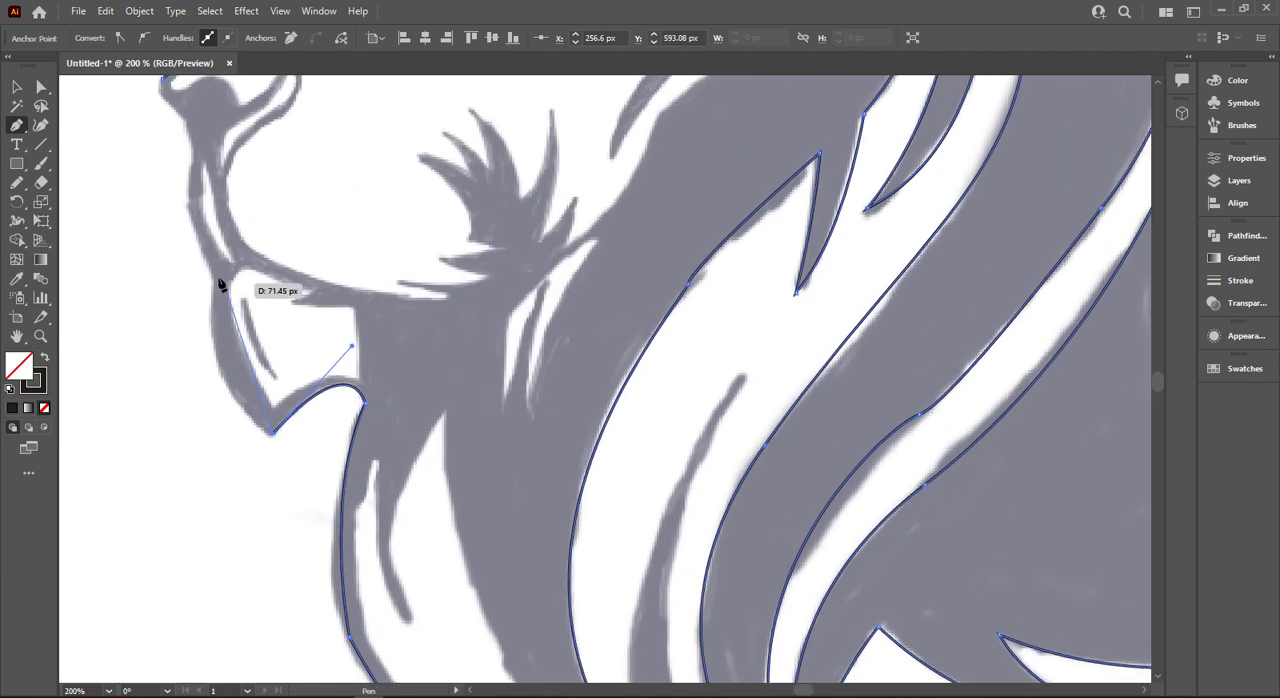
{"action": "left_click", "coordinate": [214, 275]}
{"action": "left_click_drag", "start_coordinate": [247, 176], "coordinate": [232, 165]}
{"action": "scroll", "coordinate": [226, 202], "scroll_direction": "up", "scroll_amount": 2}
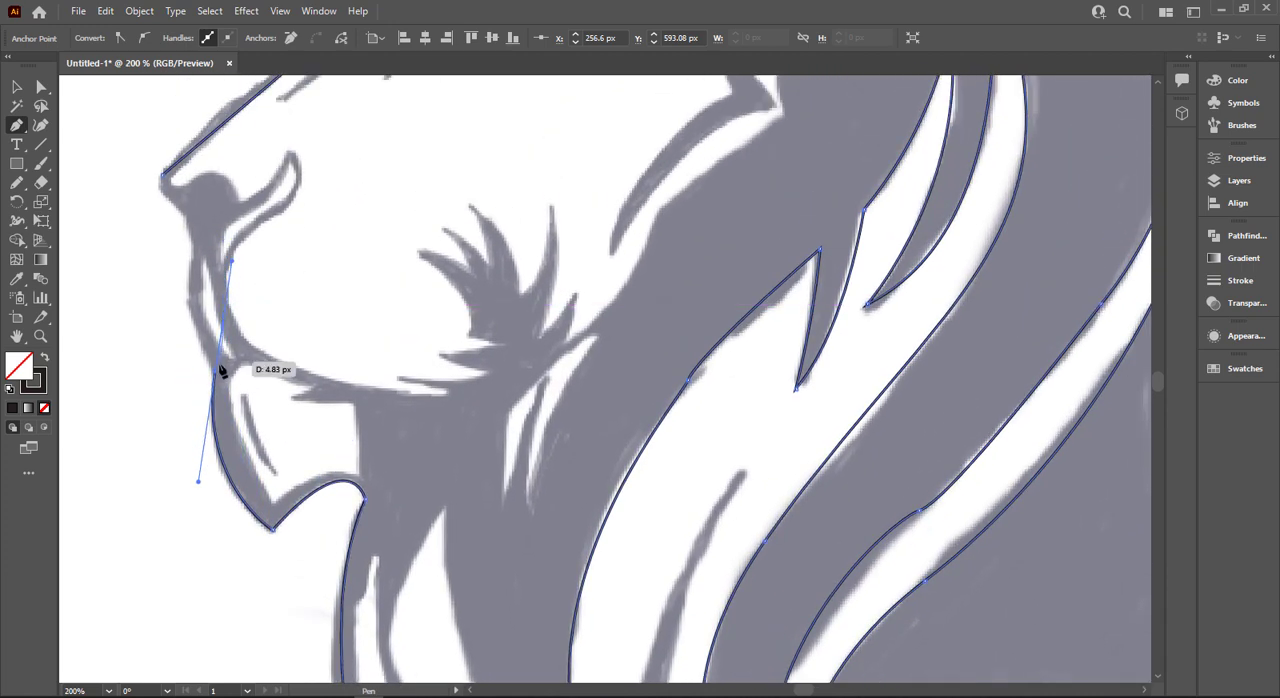
- Trace the front of the muzzle from the mouth up to the nose and close the head outline at the nose tip
{"action": "scroll", "coordinate": [198, 297], "scroll_direction": "up", "scroll_amount": 1}
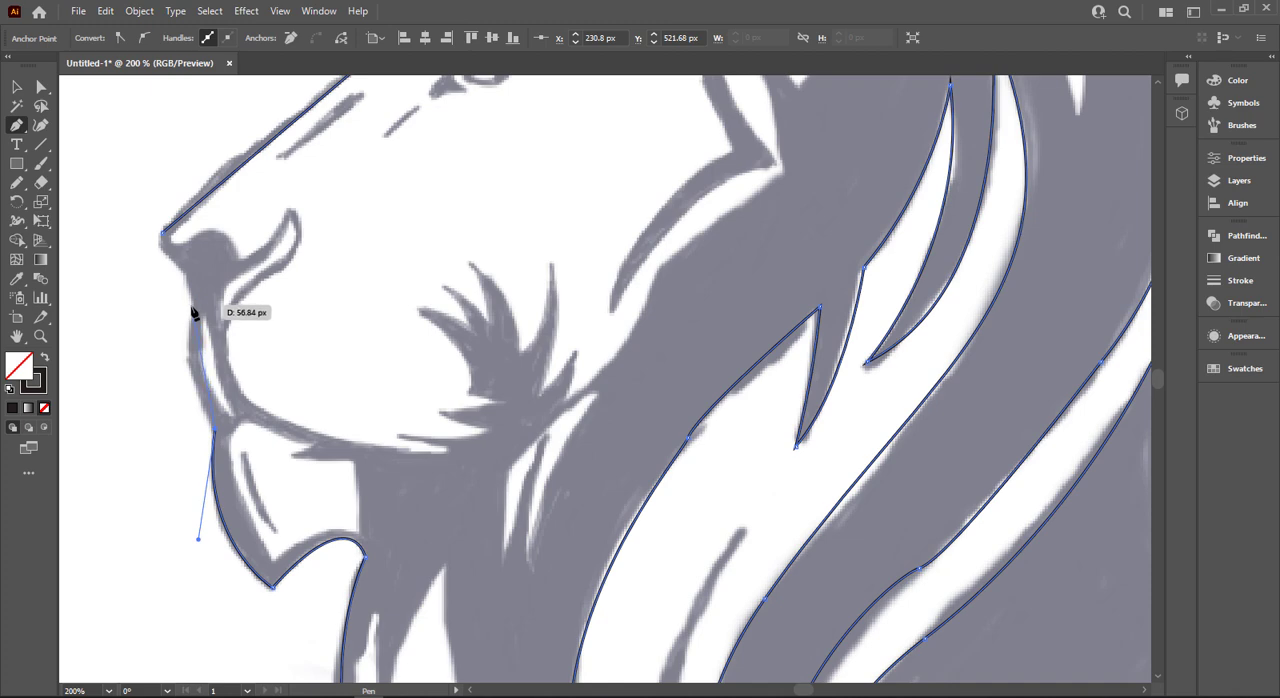
{"action": "left_click_drag", "start_coordinate": [192, 310], "coordinate": [201, 219]}
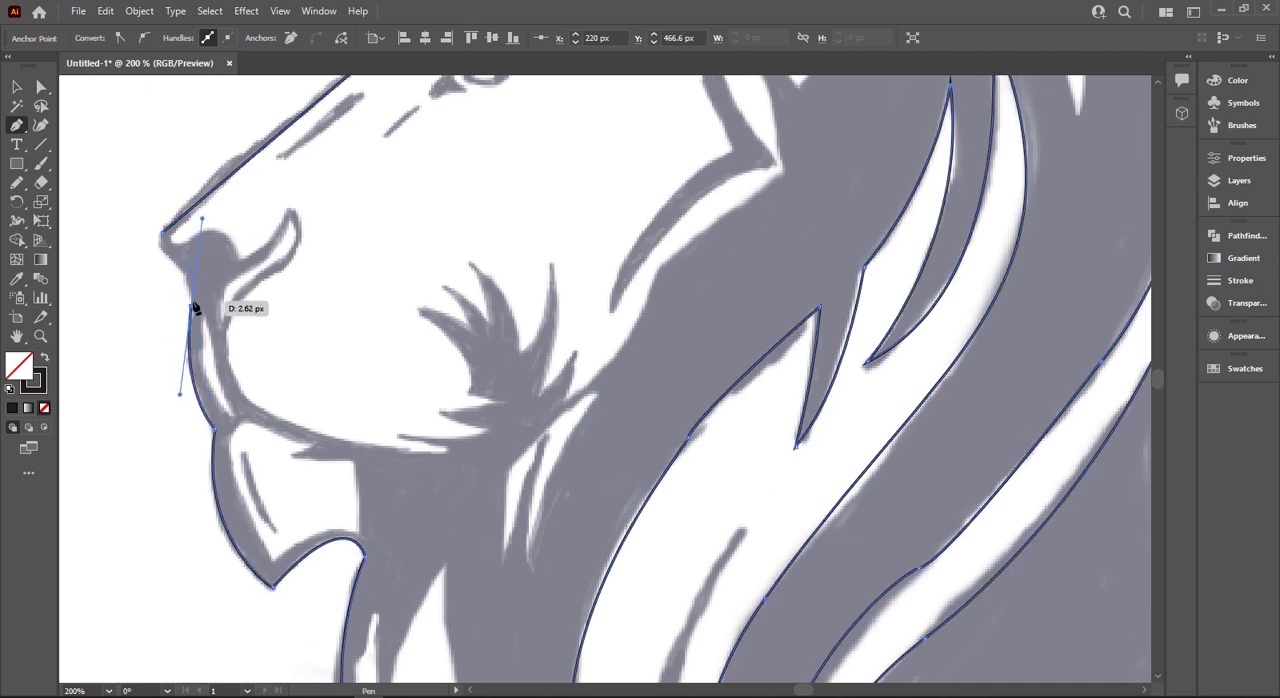
{"action": "left_click", "coordinate": [192, 306]}
{"action": "left_click", "coordinate": [165, 259]}
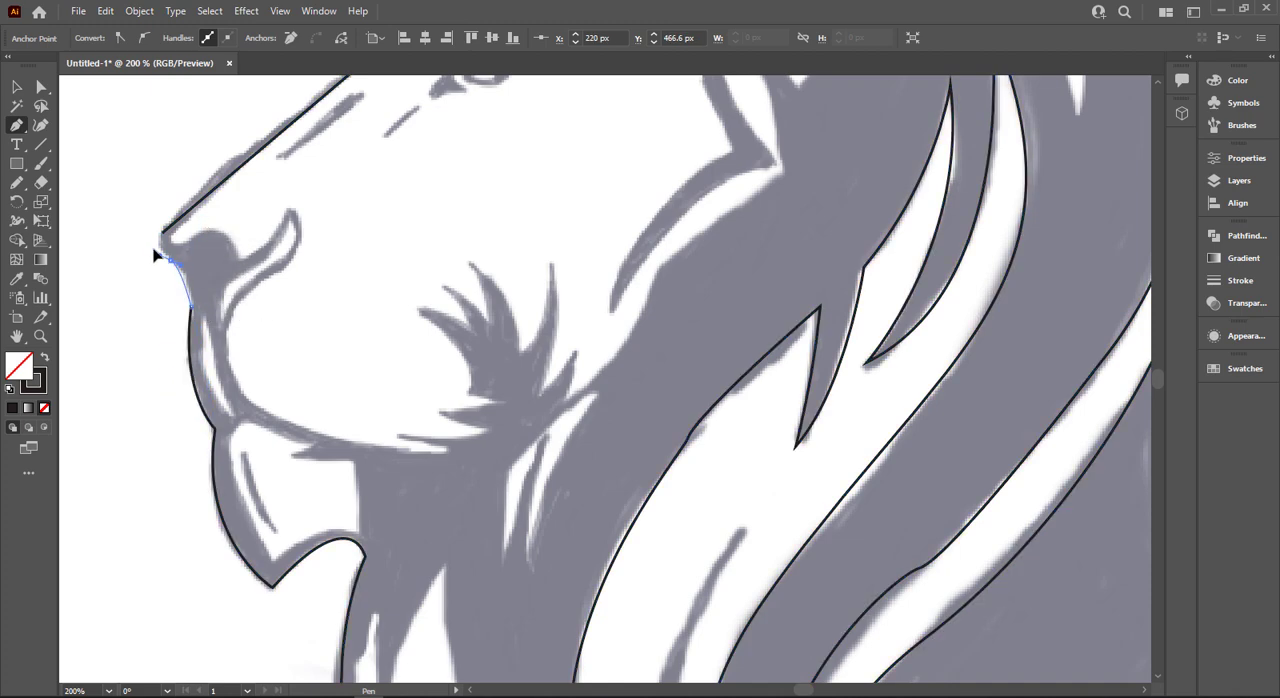
{"action": "left_click_drag", "start_coordinate": [155, 256], "coordinate": [171, 234]}
- Start a separate path at the eye's inner corner and trace the corner's lower edge
{"action": "scroll", "coordinate": [263, 342], "scroll_direction": "down", "scroll_amount": 2}
{"action": "scroll", "coordinate": [264, 342], "scroll_direction": "down", "scroll_amount": 1}
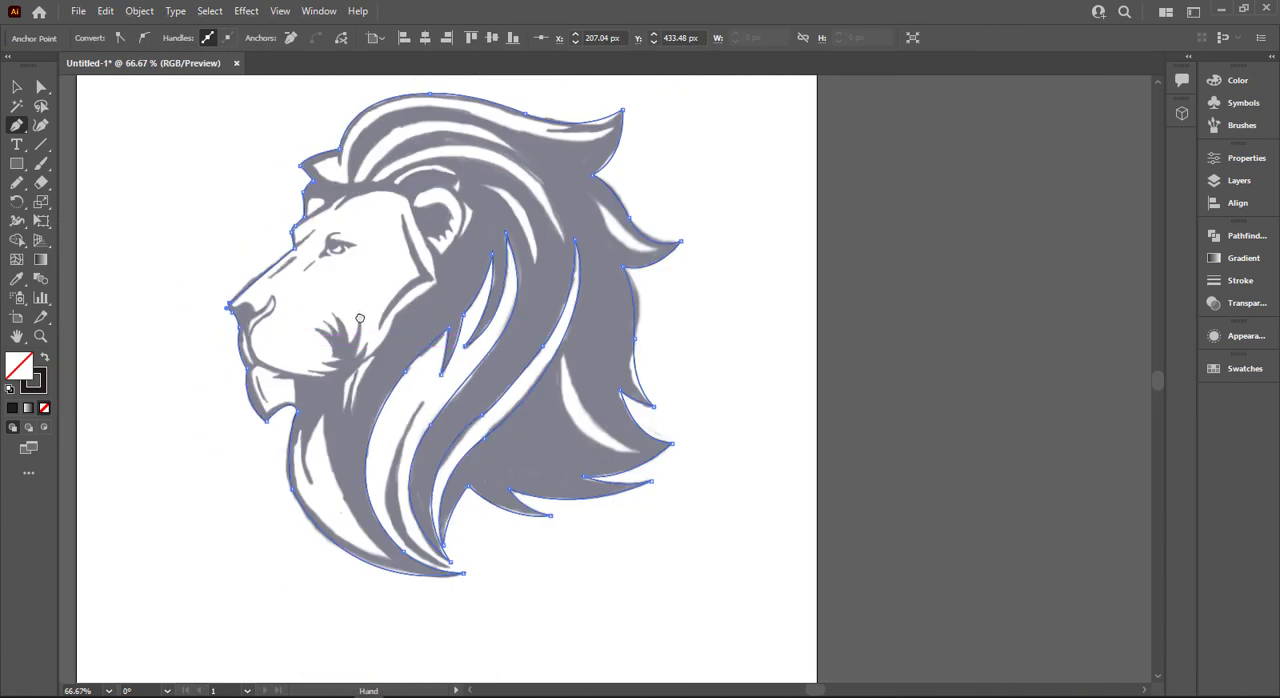
{"action": "left_click_drag", "start_coordinate": [410, 298], "coordinate": [361, 339]}
{"action": "scroll", "coordinate": [359, 337], "scroll_direction": "up", "scroll_amount": 1}
{"action": "left_click_drag", "start_coordinate": [205, 357], "coordinate": [386, 407]}
{"action": "scroll", "coordinate": [330, 397], "scroll_direction": "up", "scroll_amount": 2}
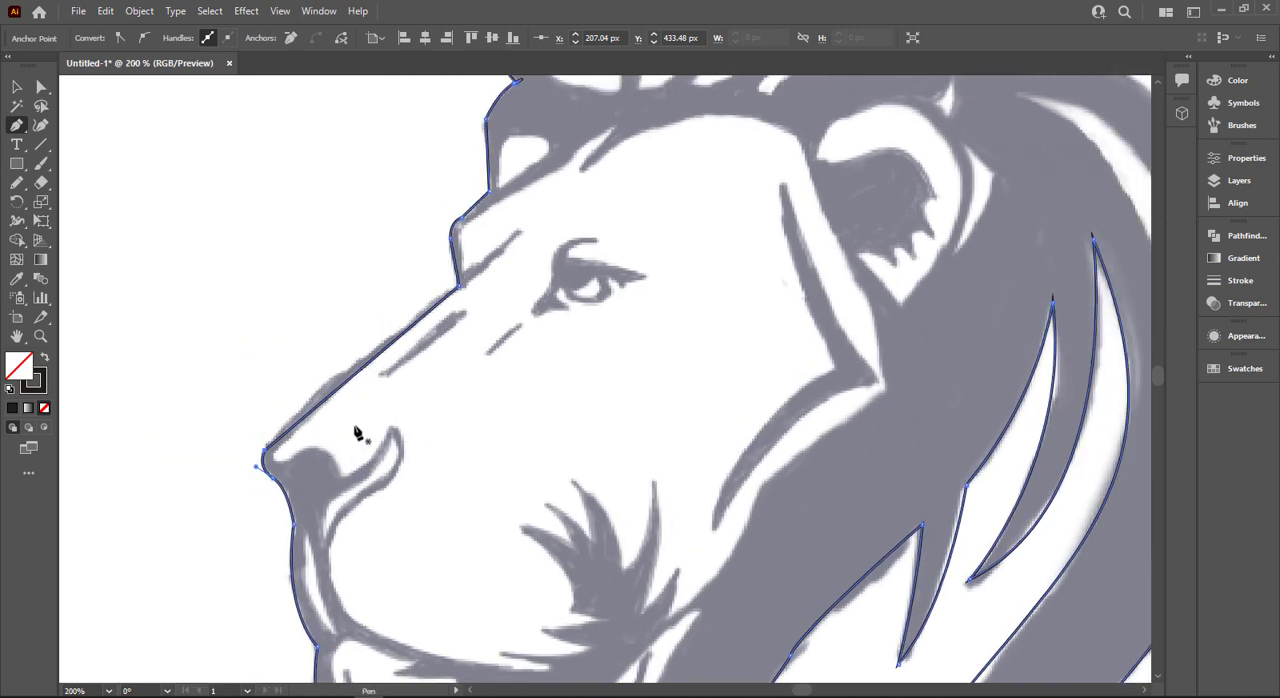
{"action": "scroll", "coordinate": [279, 461], "scroll_direction": "up", "scroll_amount": 1}
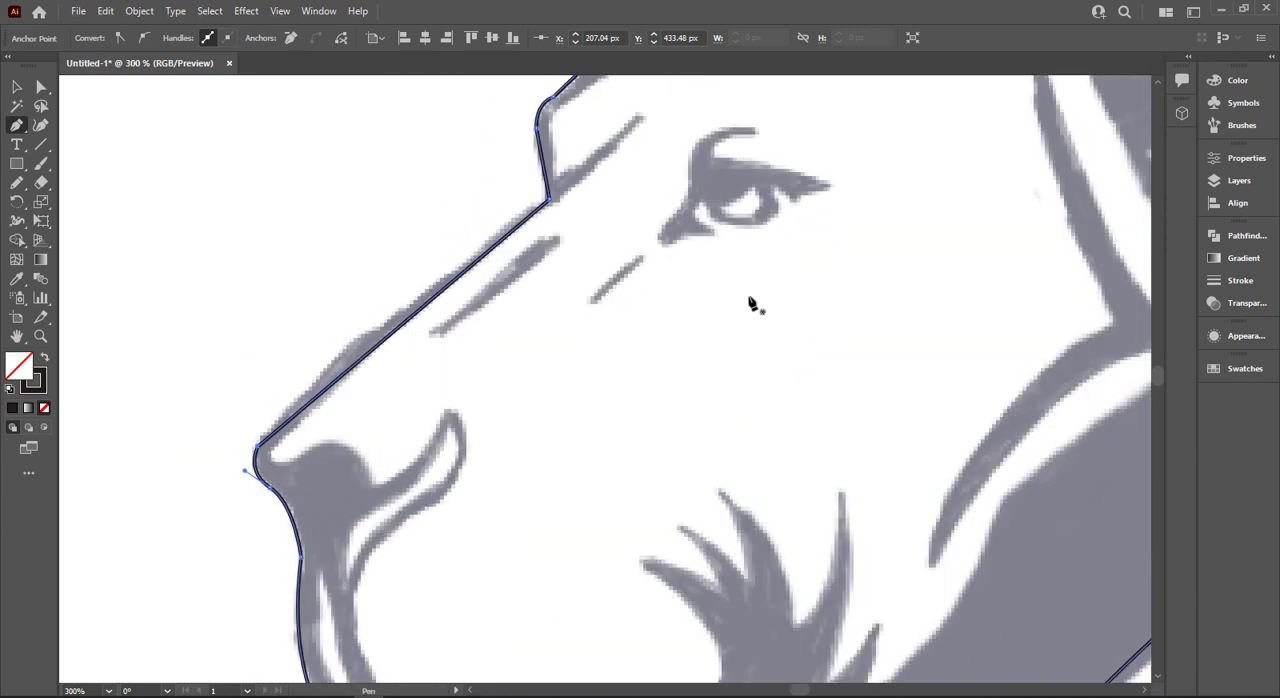
{"action": "scroll", "coordinate": [752, 304], "scroll_direction": "up", "scroll_amount": 1}
{"action": "left_click_drag", "start_coordinate": [752, 304], "coordinate": [565, 452]}
{"action": "left_click_drag", "start_coordinate": [455, 378], "coordinate": [521, 374]}
{"action": "left_click", "coordinate": [522, 372]}
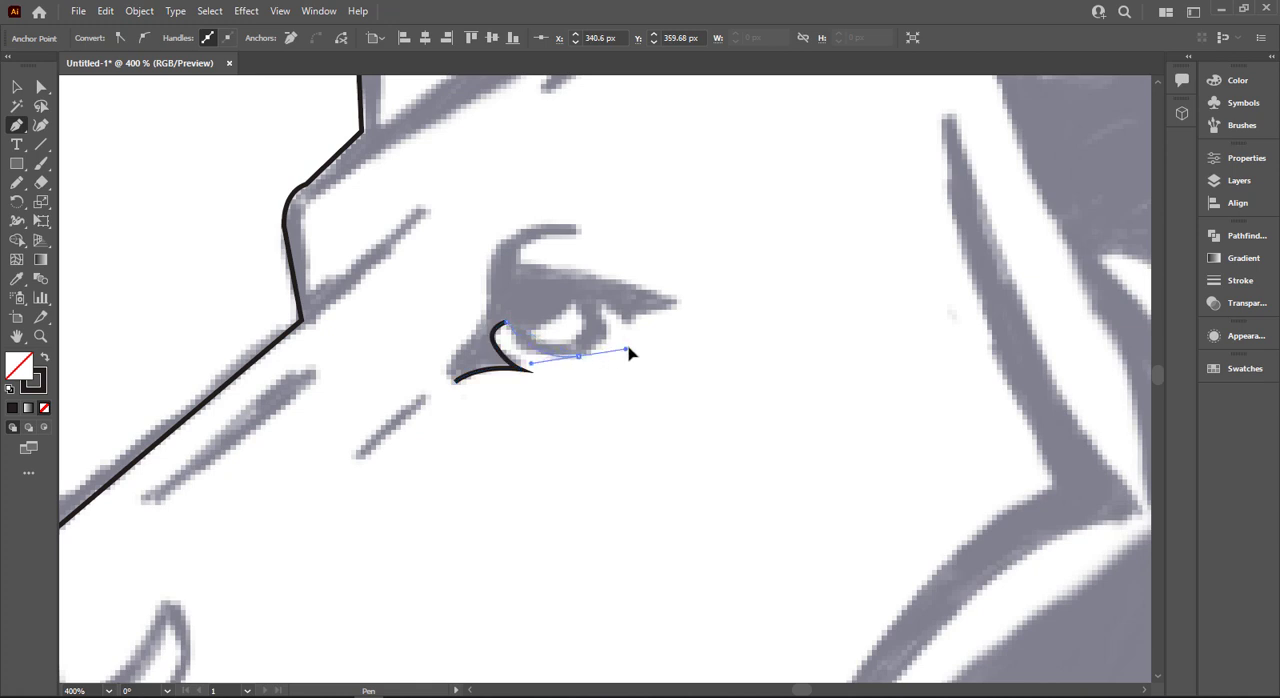
- Trace the underside of the iris and continue along the lower lash edge to the eye's outer corner
{"action": "left_click_drag", "start_coordinate": [630, 352], "coordinate": [640, 337]}
{"action": "left_click_drag", "start_coordinate": [595, 308], "coordinate": [628, 337]}
{"action": "mouse_move", "coordinate": [674, 300]}
{"action": "left_mouse_down"}
{"action": "mouse_move", "coordinate": [700, 316]}
{"action": "mouse_move", "coordinate": [688, 301]}
{"action": "left_mouse_up"}
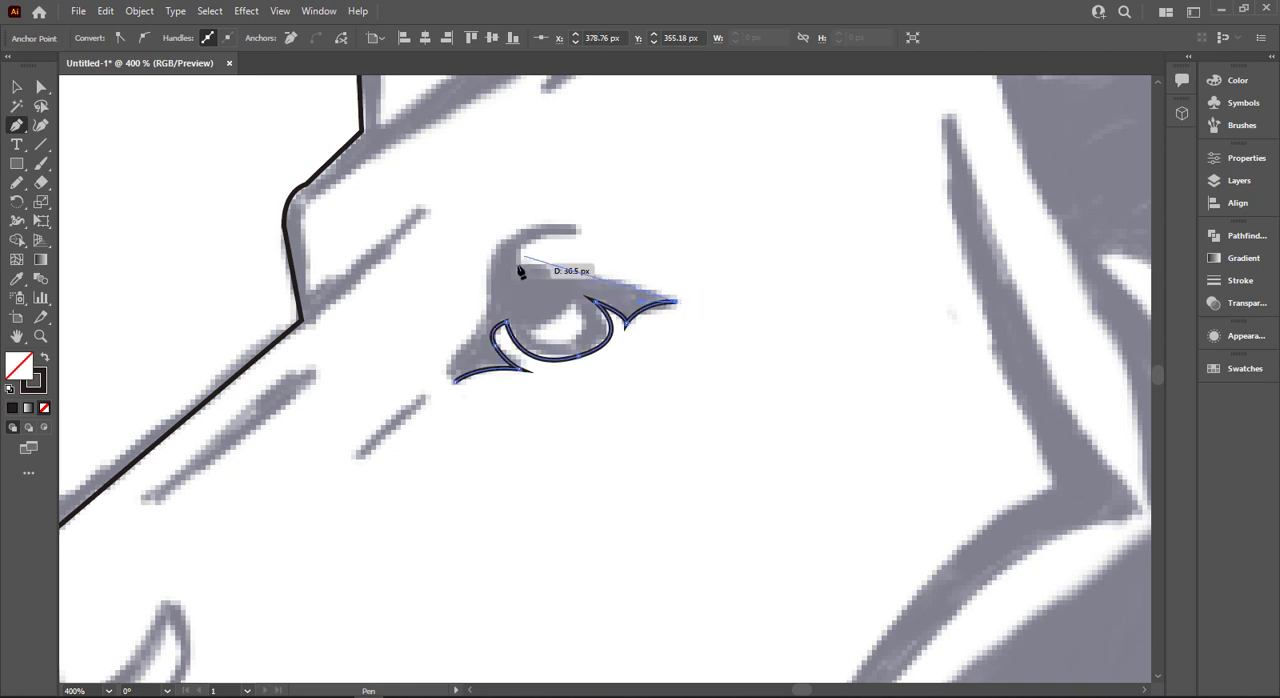
- Trace the upper eyelid back to the crease and curve out to the tip of the line above the eye, making it a corner
{"action": "left_click_drag", "start_coordinate": [524, 265], "coordinate": [465, 271]}
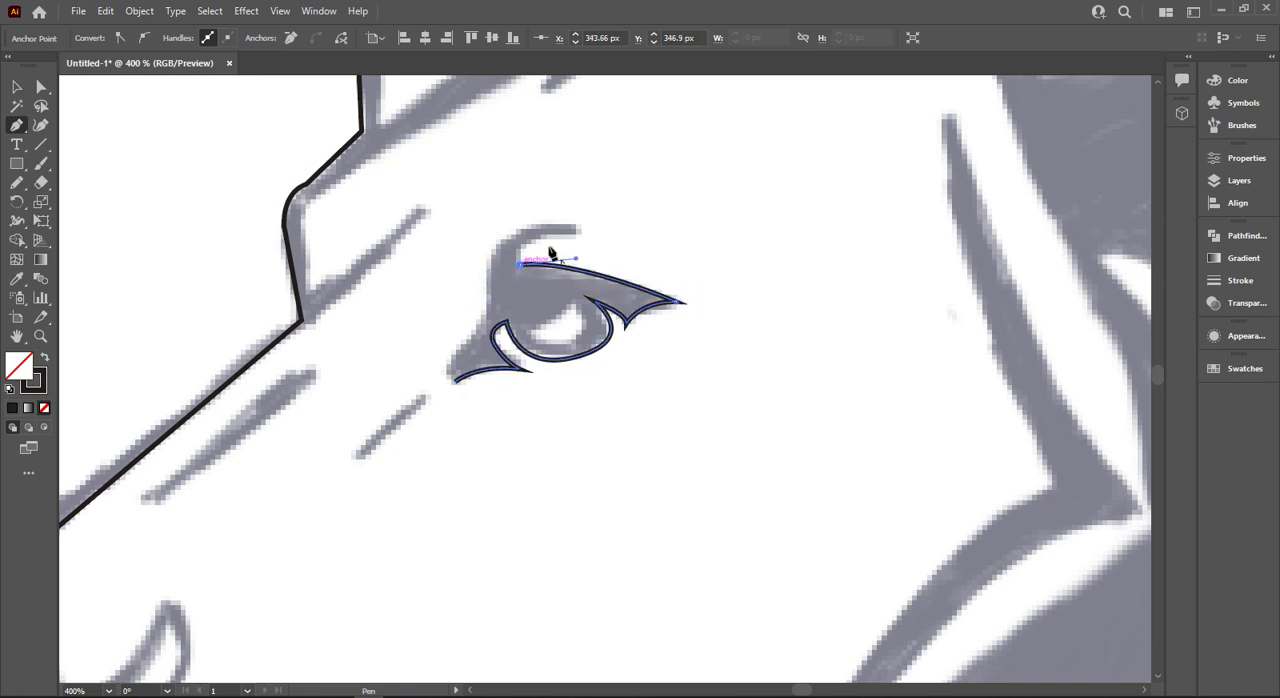
{"action": "left_click_drag", "start_coordinate": [578, 232], "coordinate": [661, 232]}
{"action": "left_click", "coordinate": [580, 233]}
- Trace the outer edge above the eye down to the inner corner, close the eye shape, and briefly preview it filled
{"action": "left_click_drag", "start_coordinate": [484, 306], "coordinate": [476, 422]}
{"action": "left_click_drag", "start_coordinate": [507, 322], "coordinate": [489, 320]}
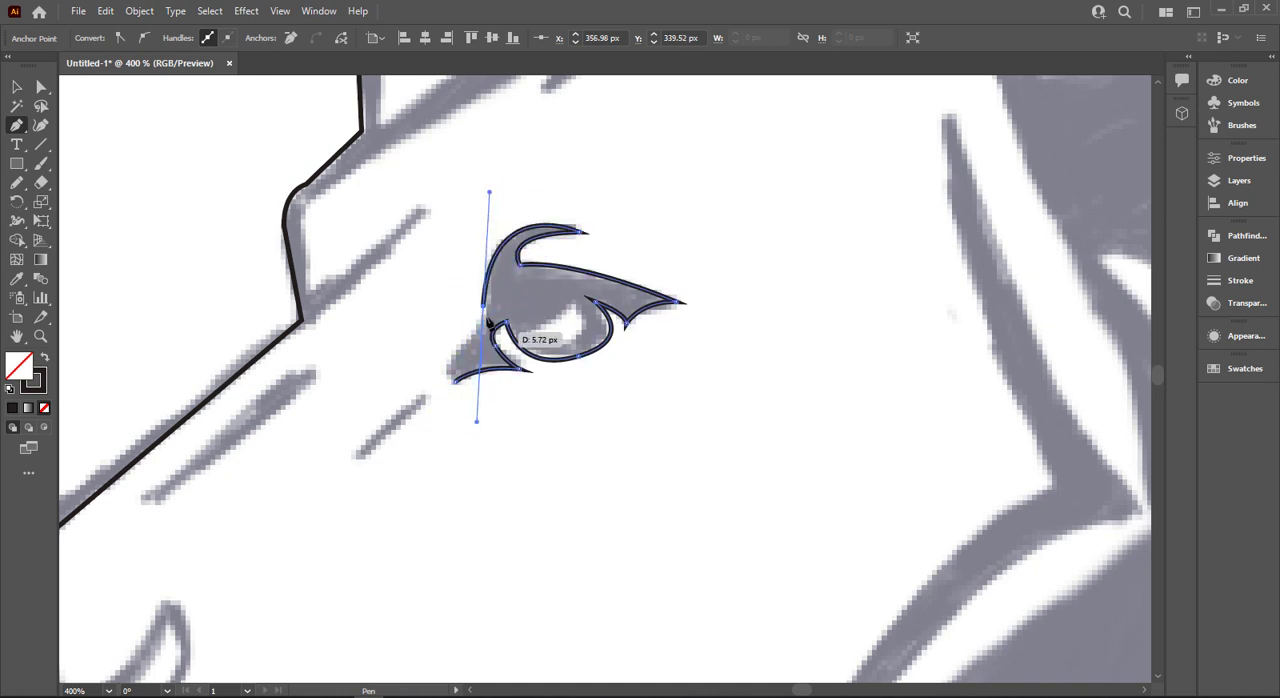
{"action": "left_click", "coordinate": [445, 369]}
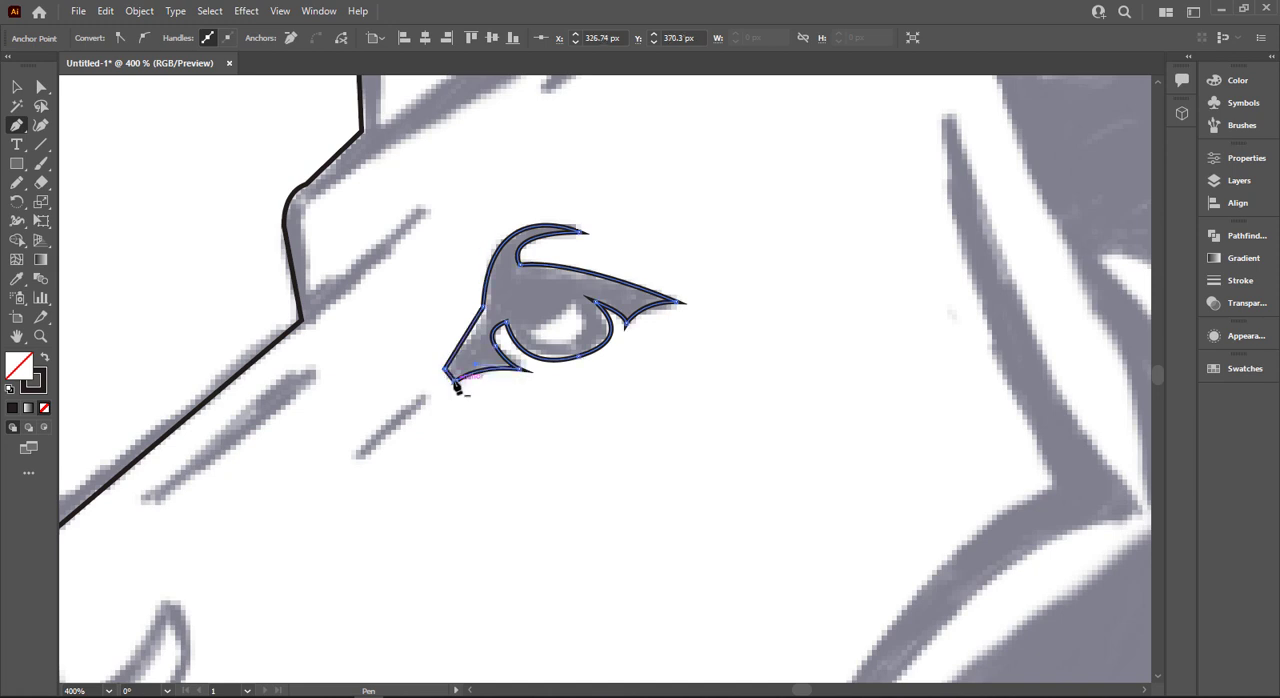
{"action": "key", "text": "shift+x"}
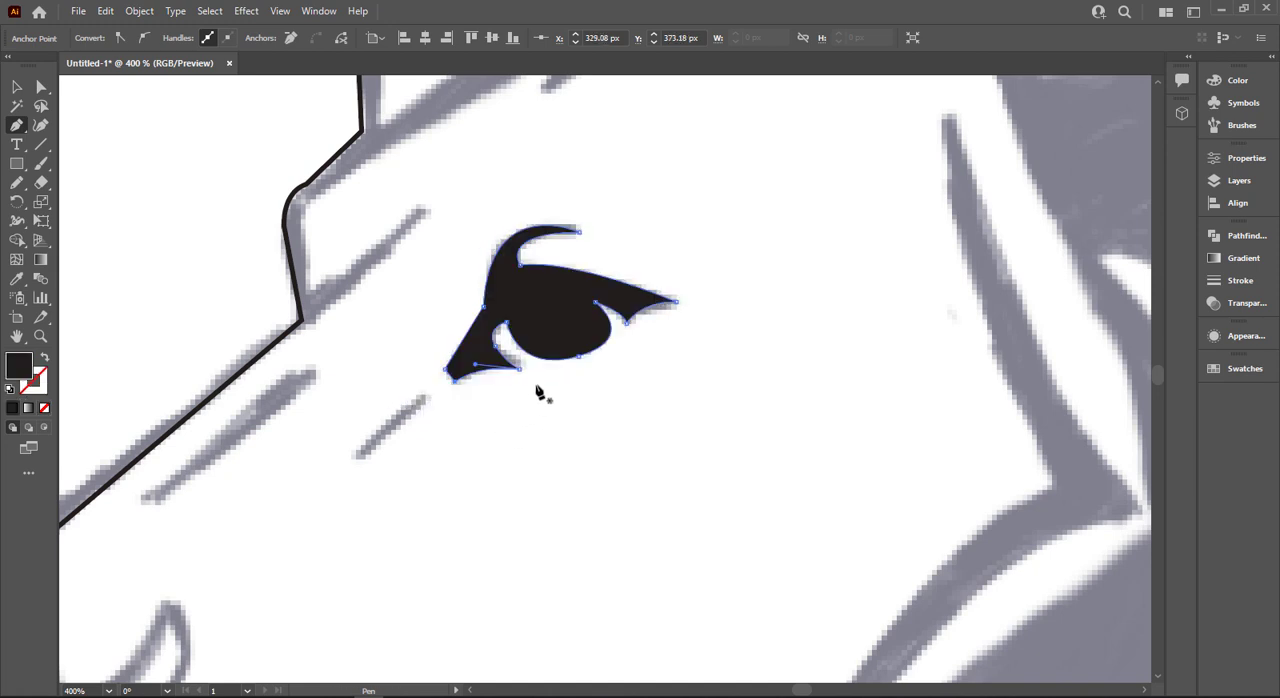
{"action": "key", "text": "shift+x"}
- Draw a closed three-point path over the white highlight inside the eye
{"action": "scroll", "coordinate": [552, 365], "scroll_direction": "up", "scroll_amount": 3}
{"action": "left_click", "coordinate": [614, 180]}
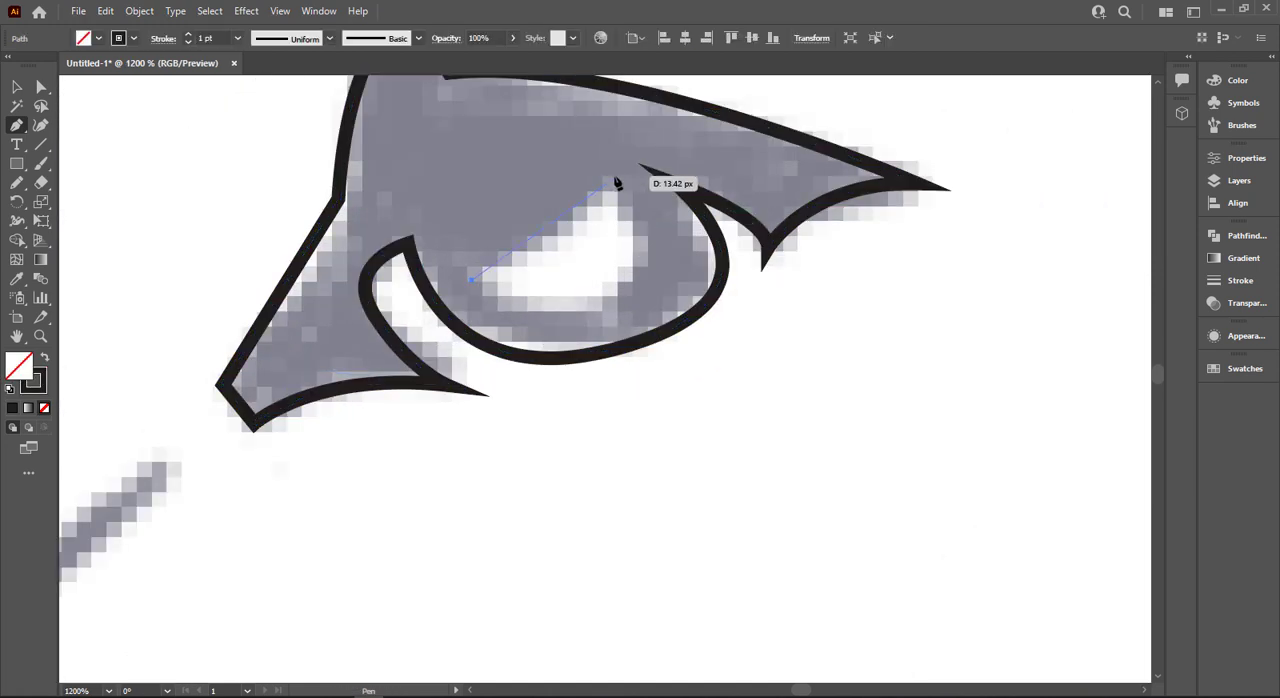
{"action": "left_click_drag", "start_coordinate": [472, 281], "coordinate": [307, 252]}
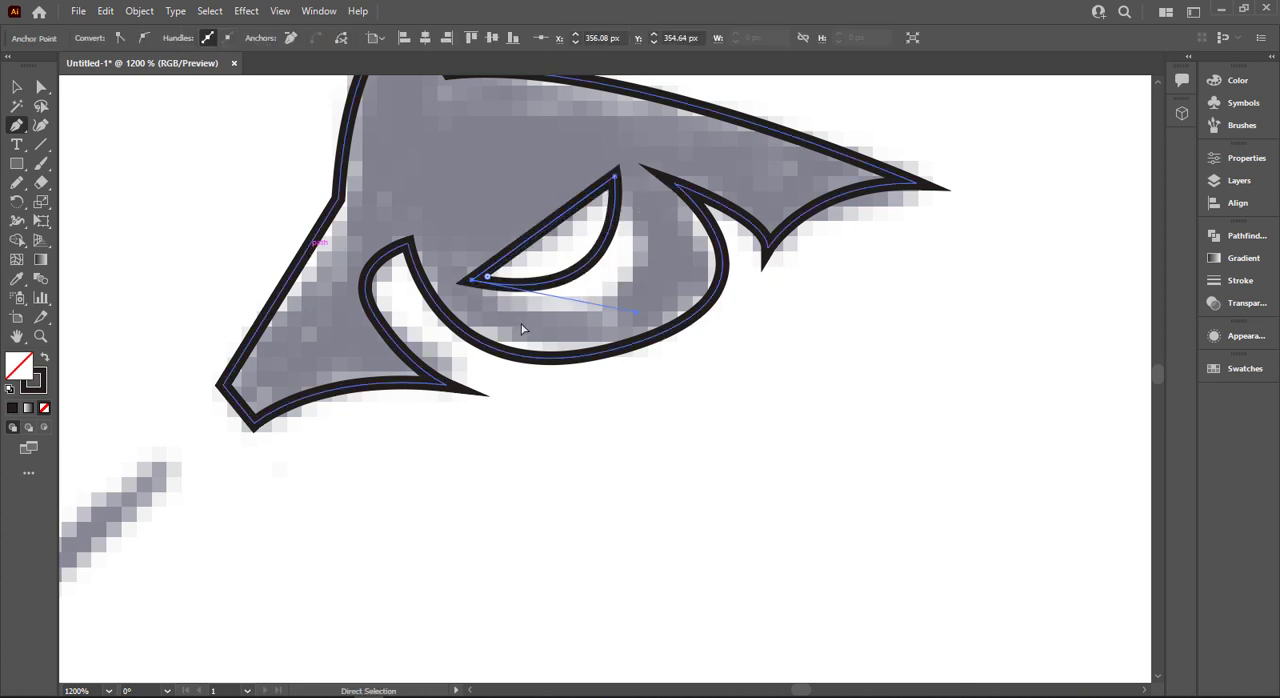
{"action": "key", "text": "ctrl+z"}
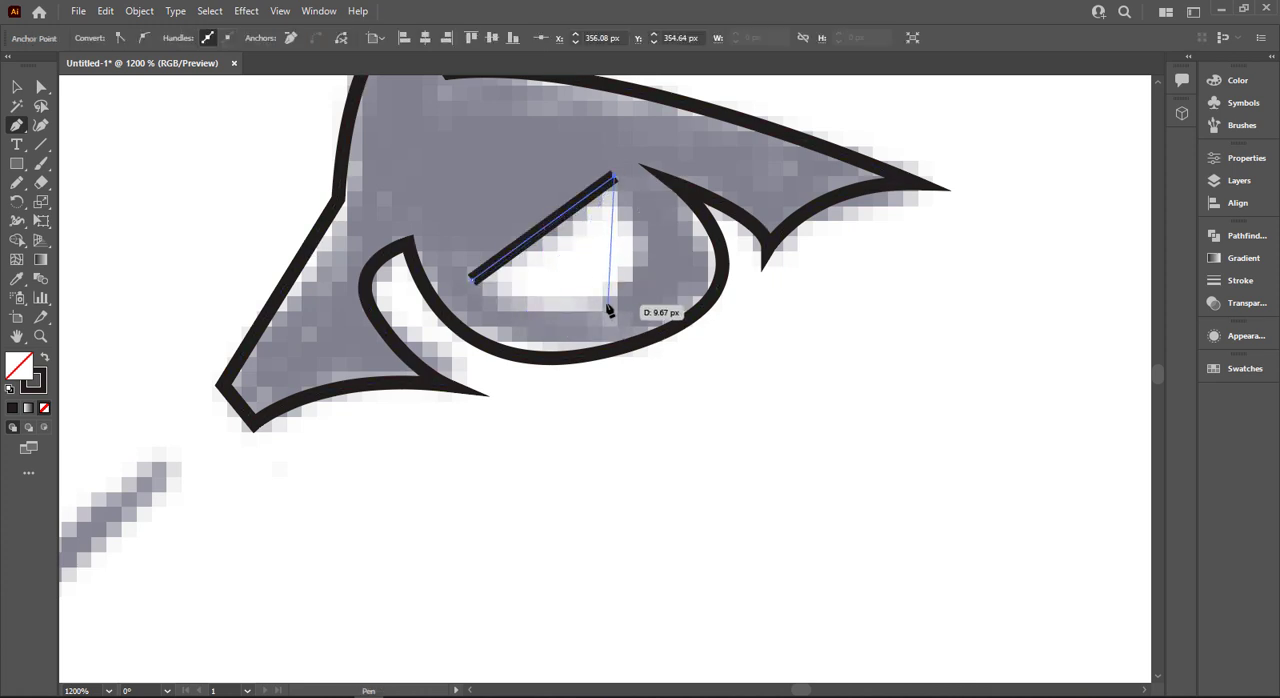
{"action": "left_click", "coordinate": [602, 302]}
{"action": "left_click", "coordinate": [472, 281]}
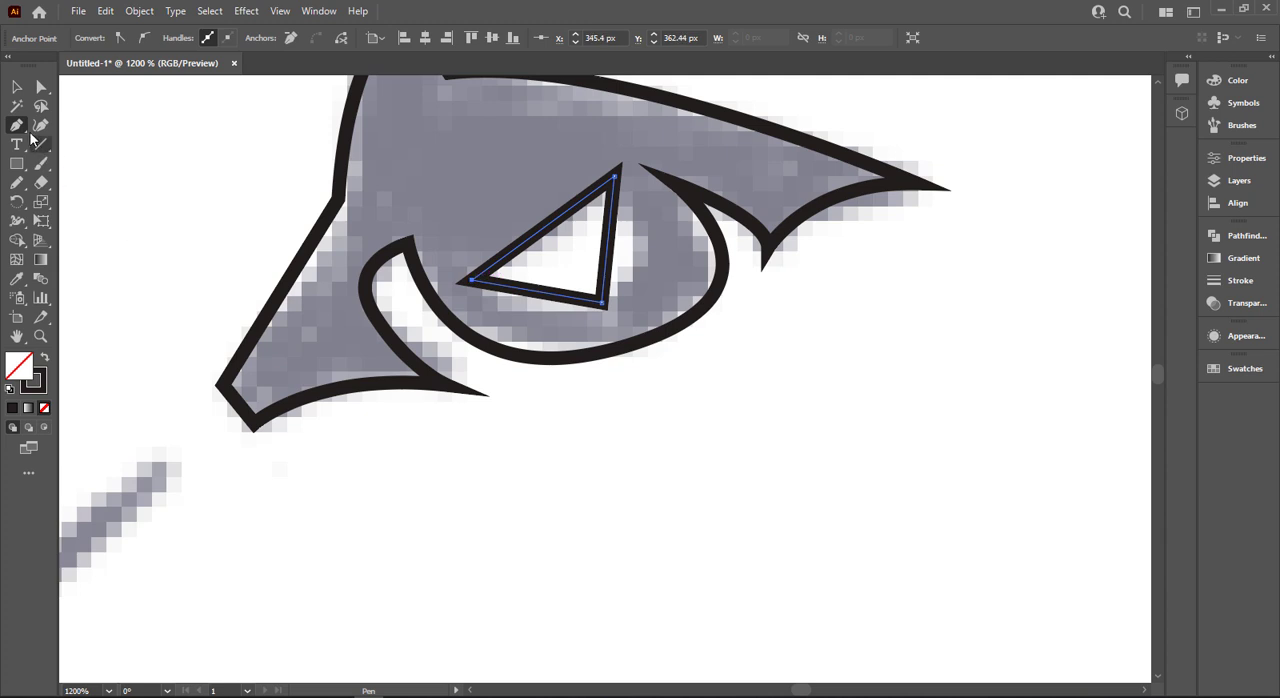
- Bend the lower and outer sides of the eye highlight path with the Anchor Point tool to follow the sketch's rounded edge
{"action": "left_click_drag", "start_coordinate": [17, 125], "coordinate": [17, 125]}
{"action": "left_click", "coordinate": [95, 189]}
{"action": "left_click_drag", "start_coordinate": [535, 300], "coordinate": [529, 315]}
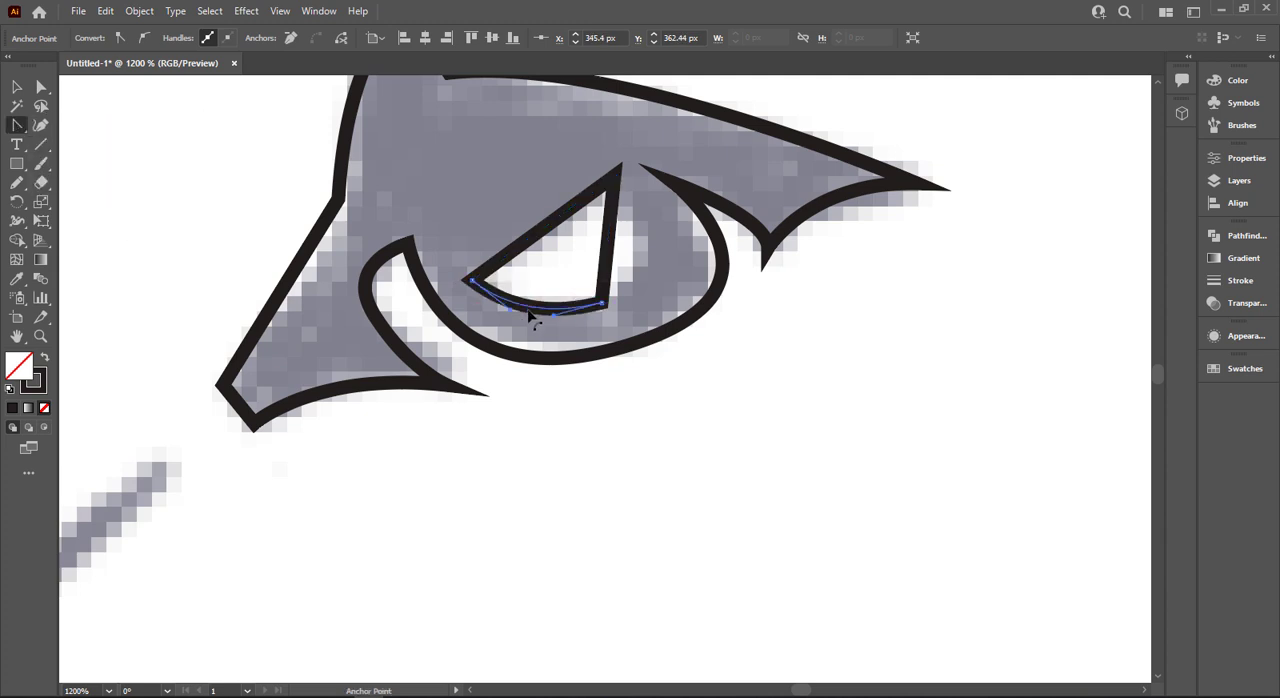
{"action": "left_click_drag", "start_coordinate": [614, 258], "coordinate": [650, 260]}
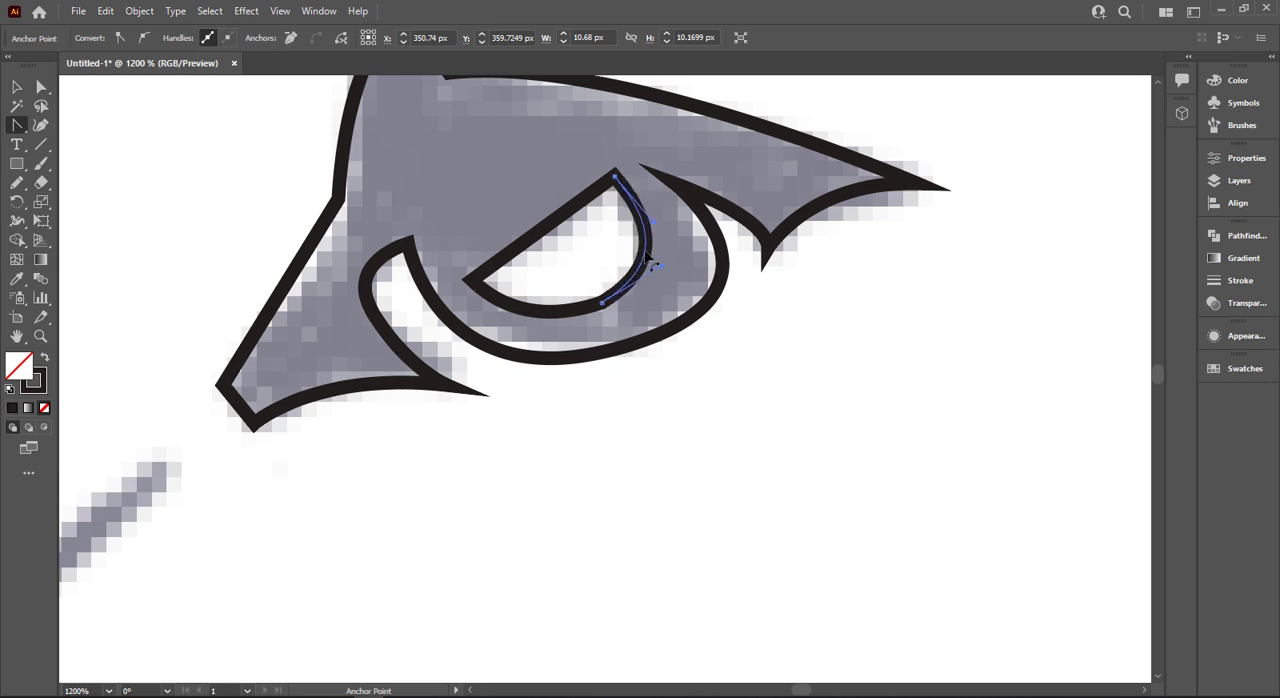
{"action": "left_click", "coordinate": [17, 88]}
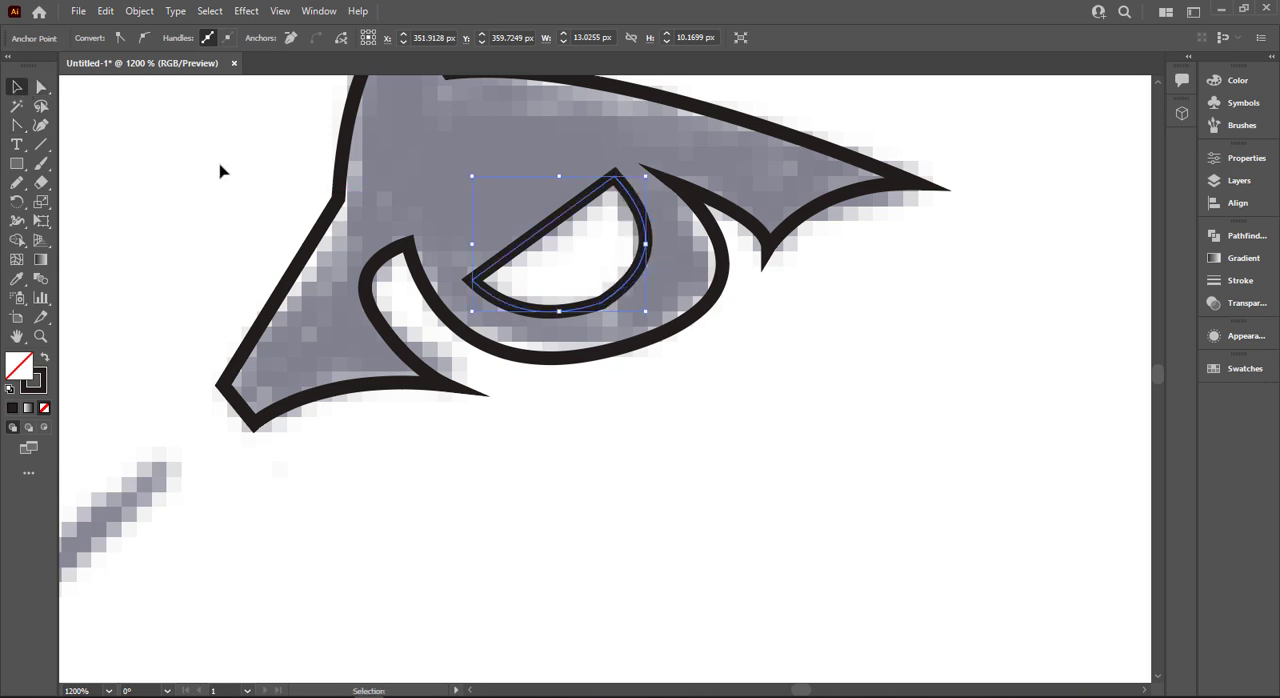
- Swap the eye outline's black stroke to its fill and fill the eye highlight with white sampled from the canvas
{"action": "left_click_drag", "start_coordinate": [272, 174], "coordinate": [364, 257]}
{"action": "key", "text": "shift+x"}
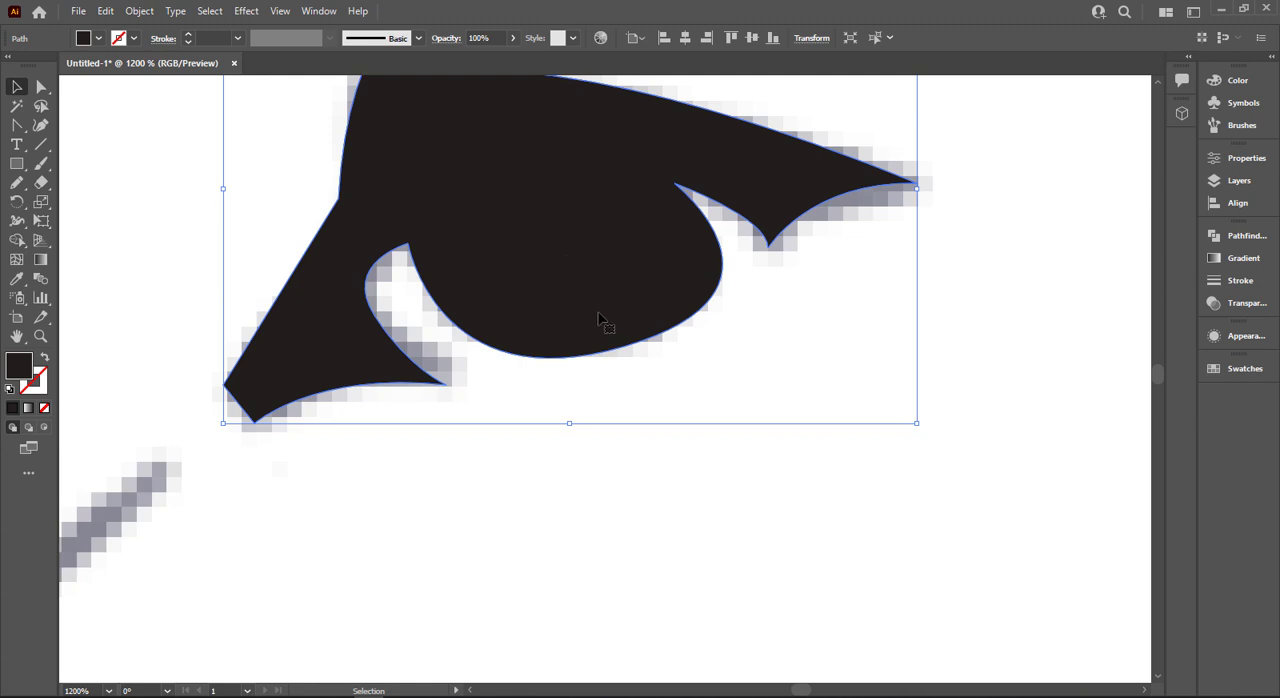
{"action": "left_click", "coordinate": [628, 298]}
{"action": "key", "text": "i"}
{"action": "left_click", "coordinate": [781, 388]}
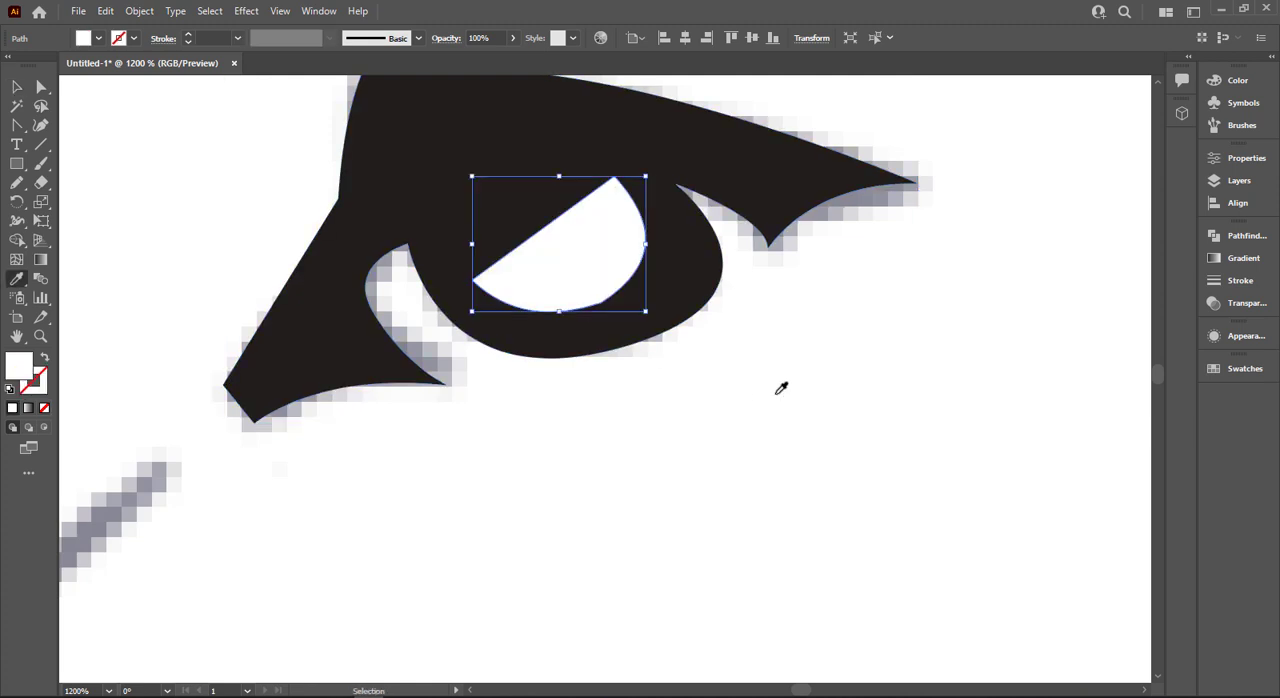
{"action": "key", "text": "ctrl+shift+a"}
{"action": "key", "text": "ctrl+0"}
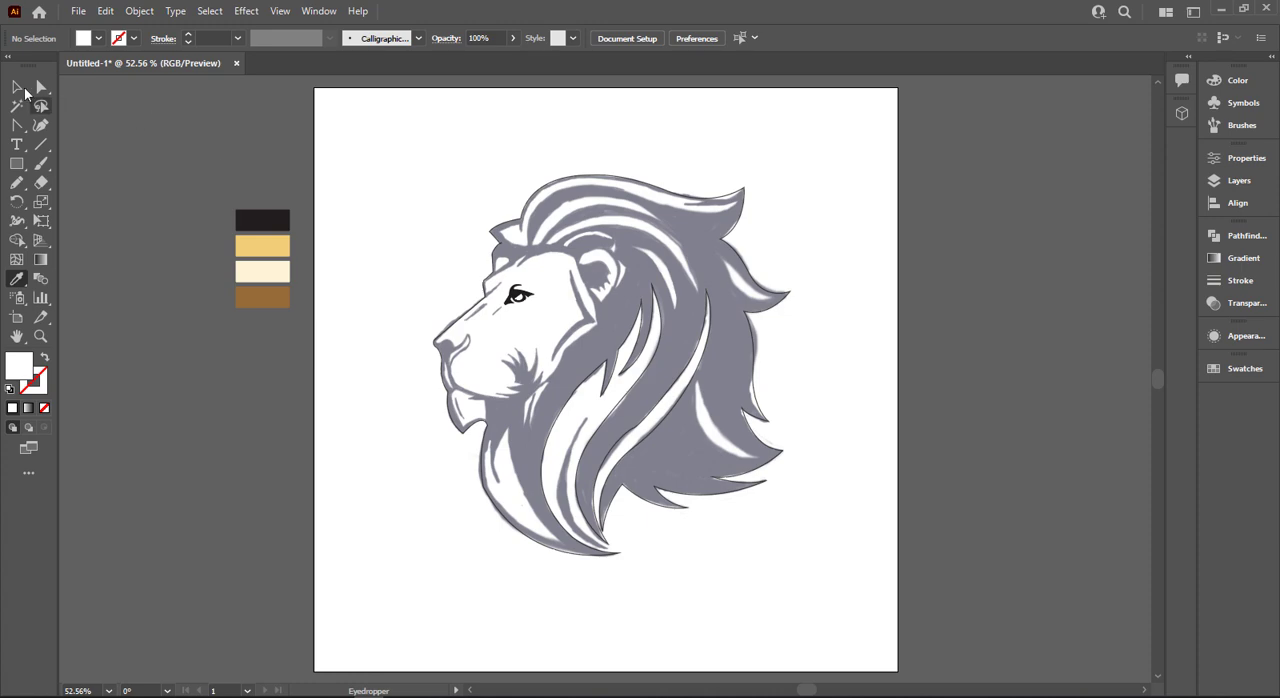
- Start the face shape with the Pen tool, tracing the brow edge up to the forehead spike's tip and back to its corner base
{"action": "scroll", "coordinate": [391, 200], "scroll_direction": "up", "scroll_amount": 3}
{"action": "scroll", "coordinate": [631, 314], "scroll_direction": "up", "scroll_amount": 2}
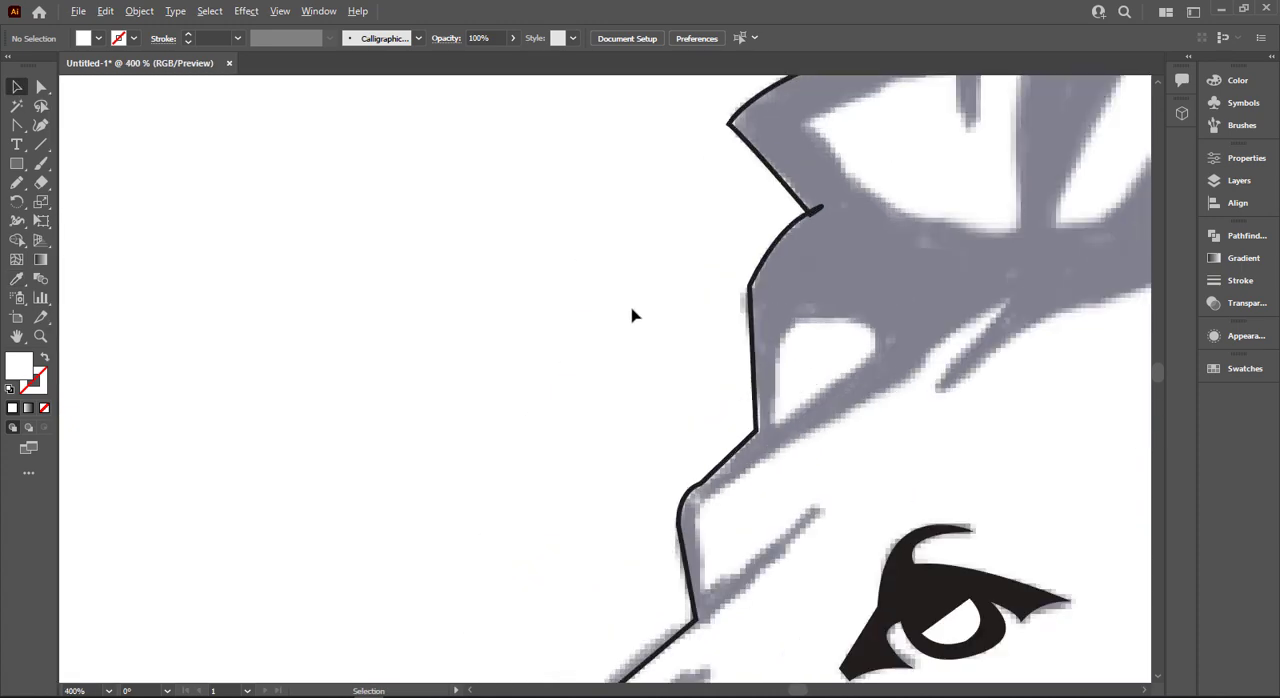
{"action": "scroll", "coordinate": [450, 174], "scroll_direction": "up", "scroll_amount": 2}
{"action": "scroll", "coordinate": [574, 331], "scroll_direction": "down", "scroll_amount": 4}
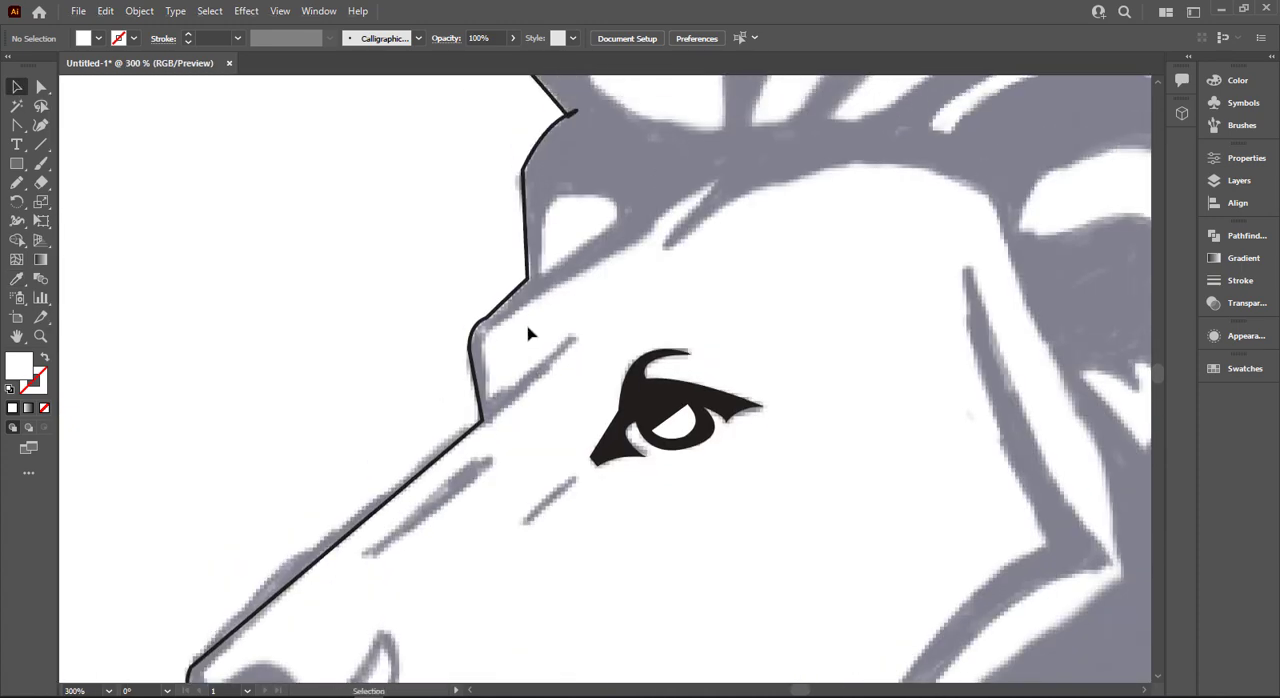
{"action": "scroll", "coordinate": [534, 335], "scroll_direction": "up", "scroll_amount": 2}
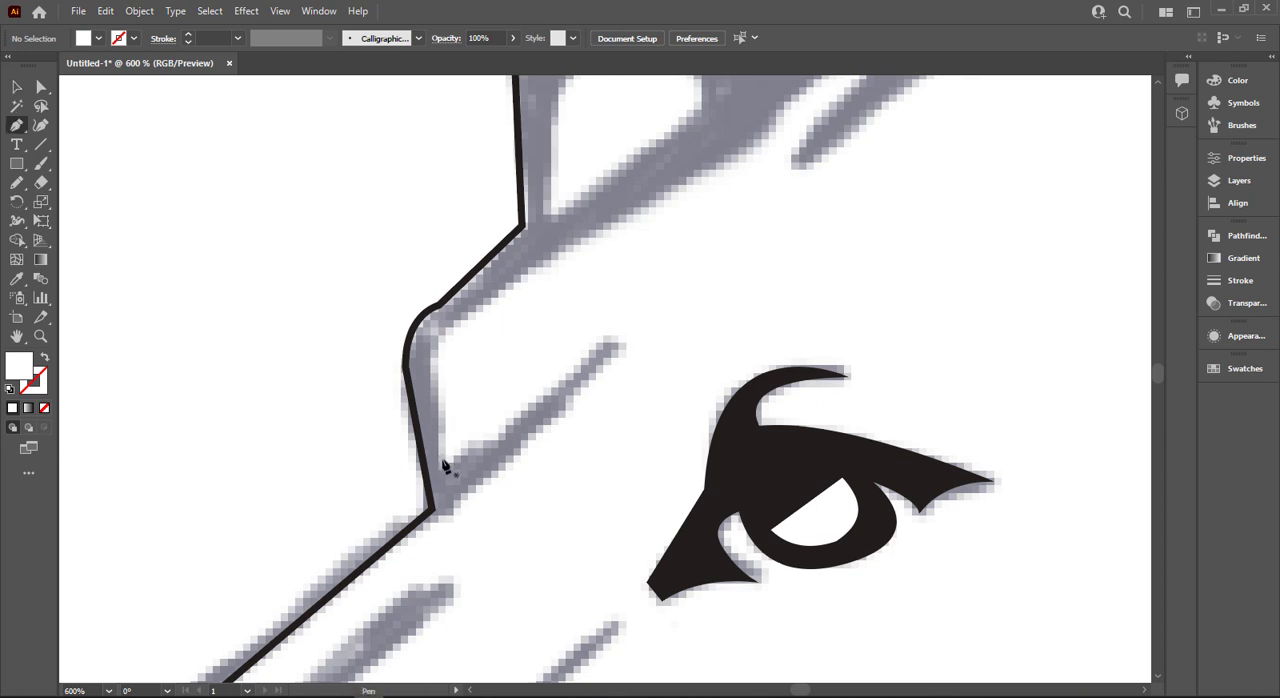
{"action": "left_click", "coordinate": [441, 360]}
{"action": "left_click_drag", "start_coordinate": [760, 131], "coordinate": [586, 294]}
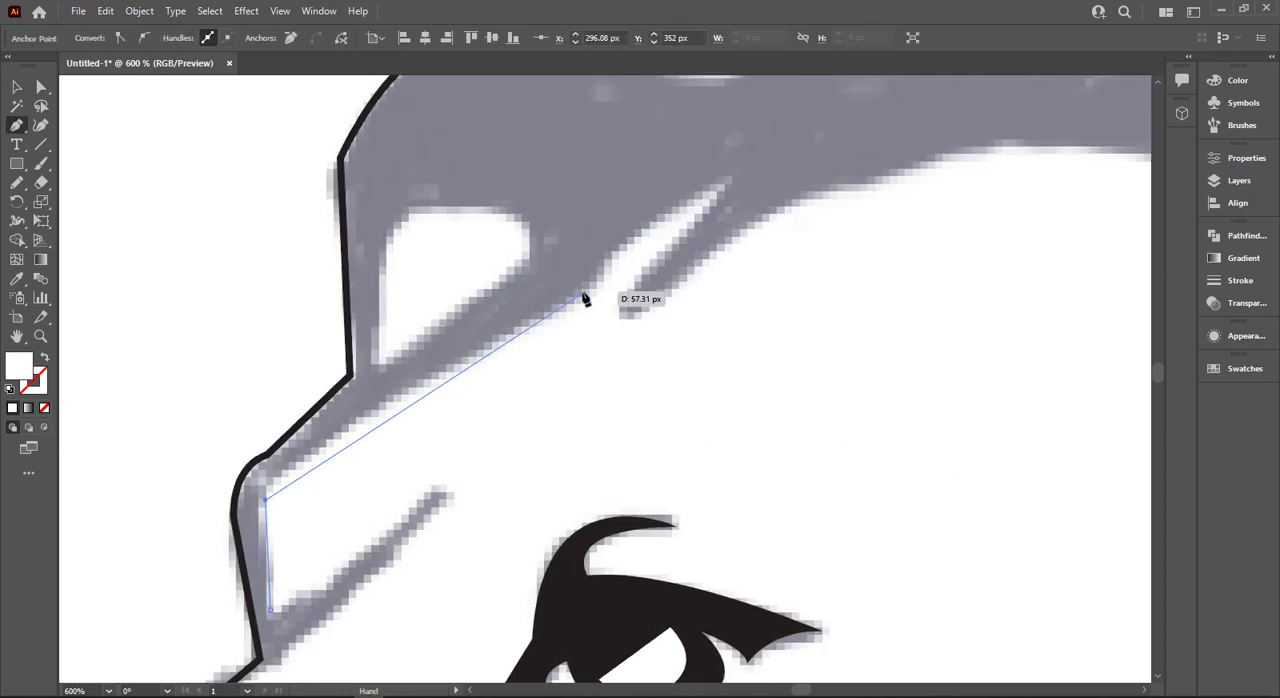
{"action": "left_click_drag", "start_coordinate": [730, 181], "coordinate": [782, 167]}
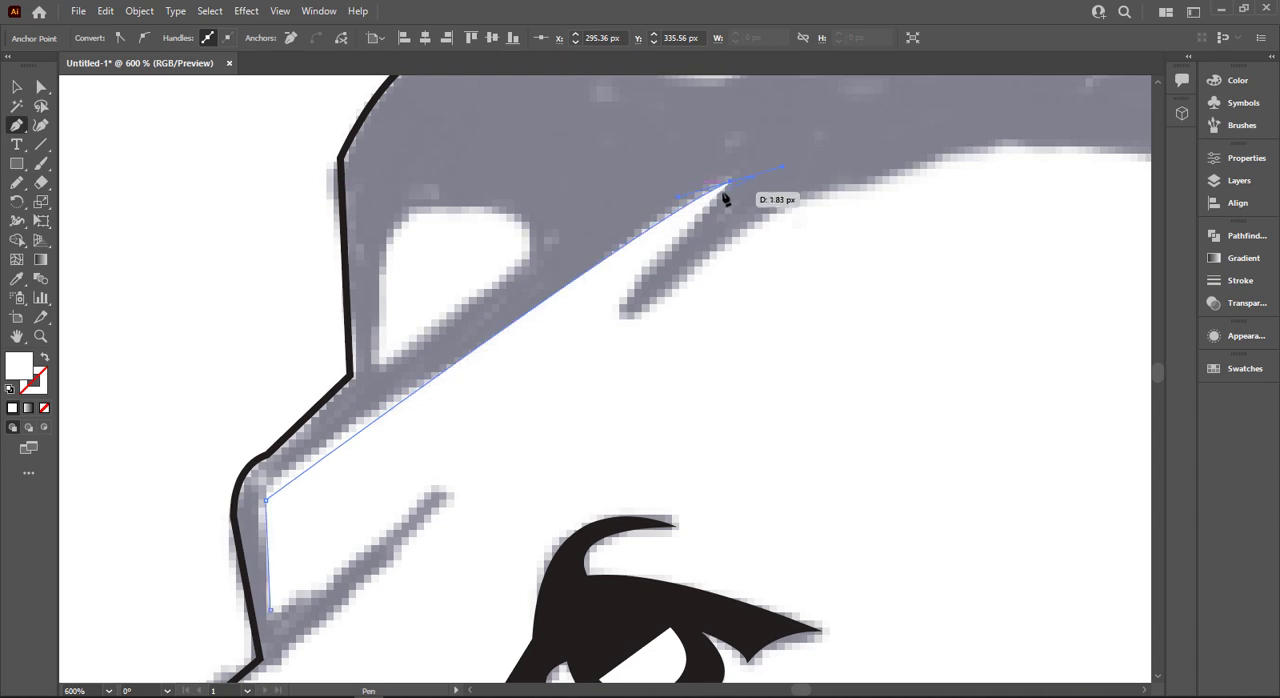
{"action": "left_click_drag", "start_coordinate": [621, 318], "coordinate": [599, 362]}
{"action": "left_click", "coordinate": [621, 318]}
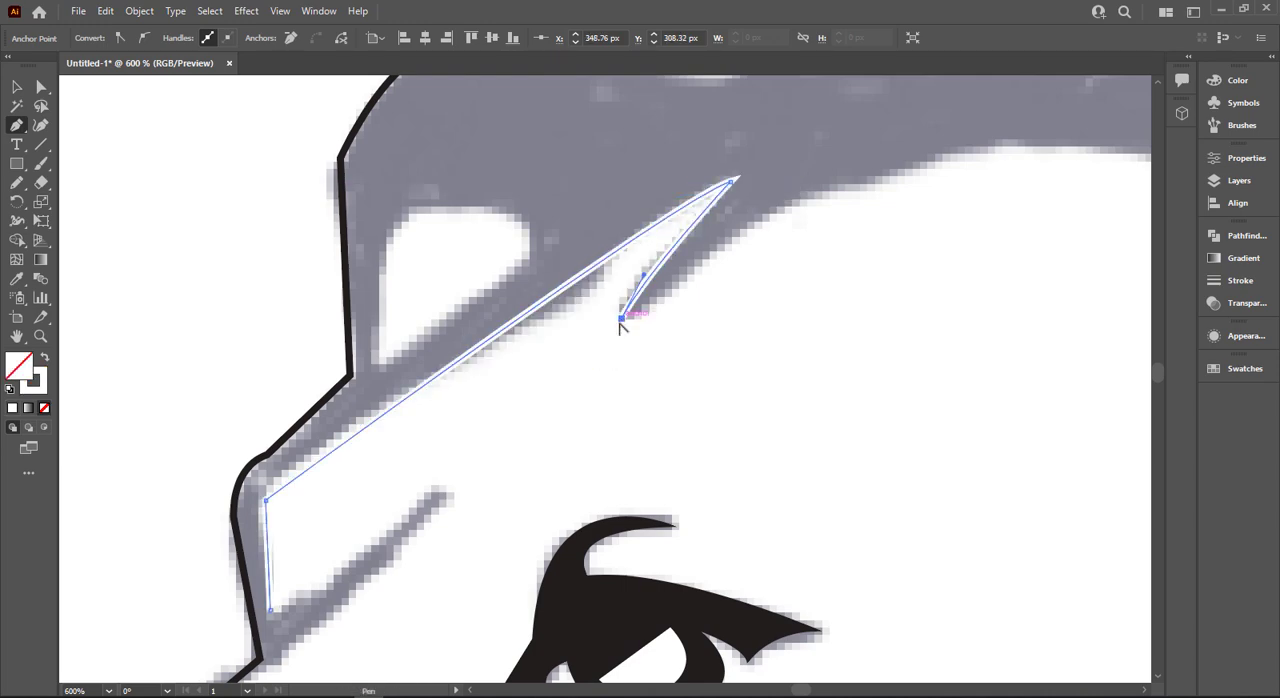
- Apply the golden yellow swatch color to the open face path and swap it from fill to stroke
{"action": "key", "text": "ctrl+0"}
{"action": "key", "text": "i"}
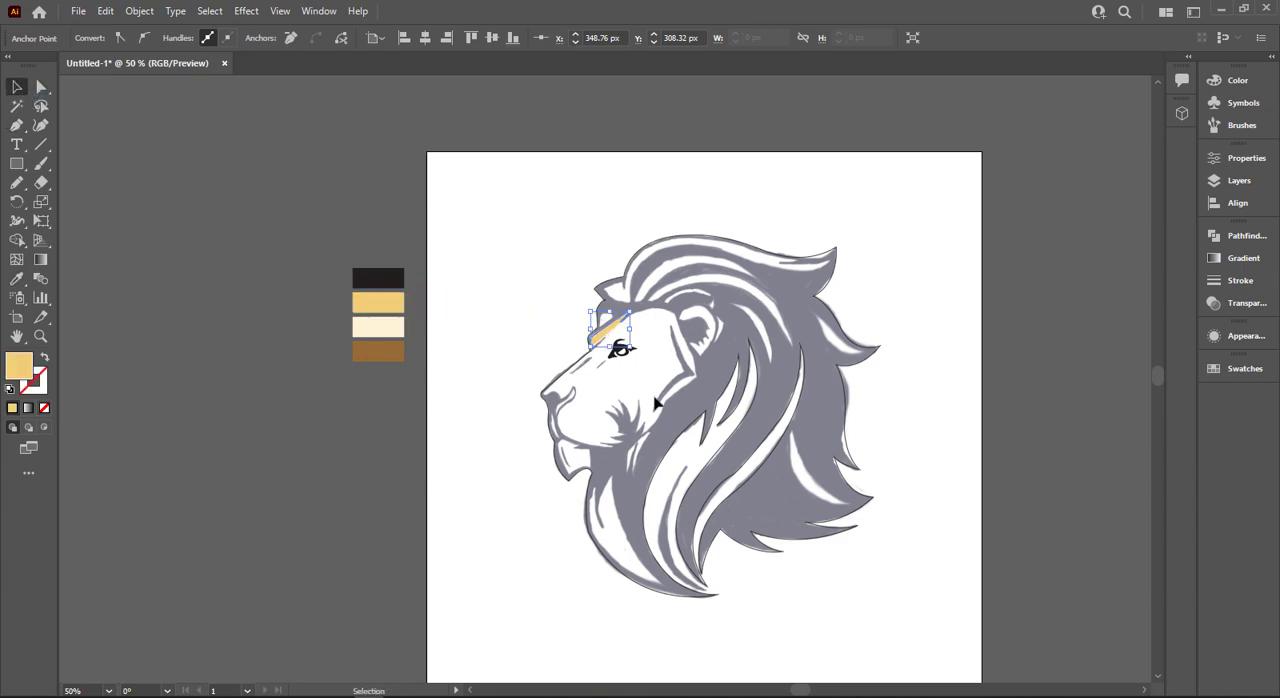
{"action": "scroll", "coordinate": [656, 400], "scroll_direction": "up", "scroll_amount": 3}
{"action": "key", "text": "shift+x"}
- Continue the face path over the forehead and down the back of the face to the cheek's outer point, making it a corner
{"action": "scroll", "coordinate": [565, 283], "scroll_direction": "up", "scroll_amount": 3}
{"action": "left_click_drag", "start_coordinate": [540, 86], "coordinate": [533, 283]}
{"action": "key", "text": "p"}
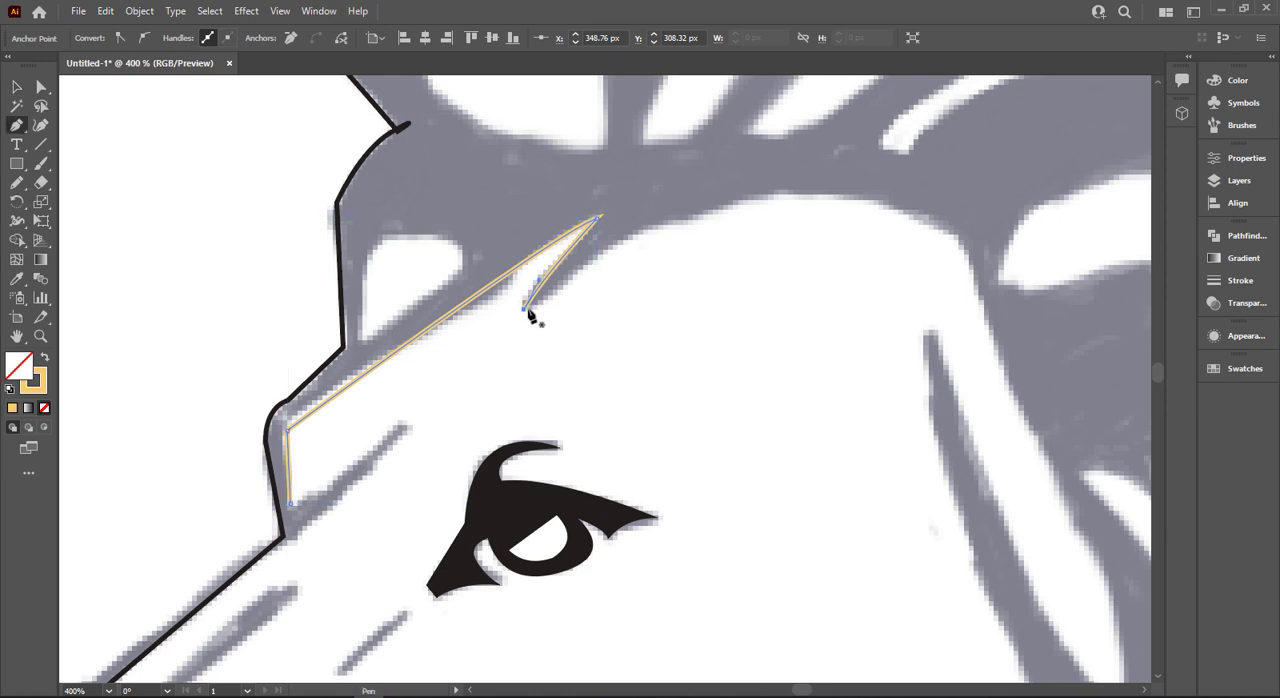
{"action": "left_click", "coordinate": [524, 308]}
{"action": "mouse_move", "coordinate": [956, 236]}
{"action": "left_mouse_down"}
{"action": "mouse_move", "coordinate": [1156, 354]}
{"action": "mouse_move", "coordinate": [1074, 349]}
{"action": "mouse_move", "coordinate": [1091, 369]}
{"action": "left_mouse_up"}
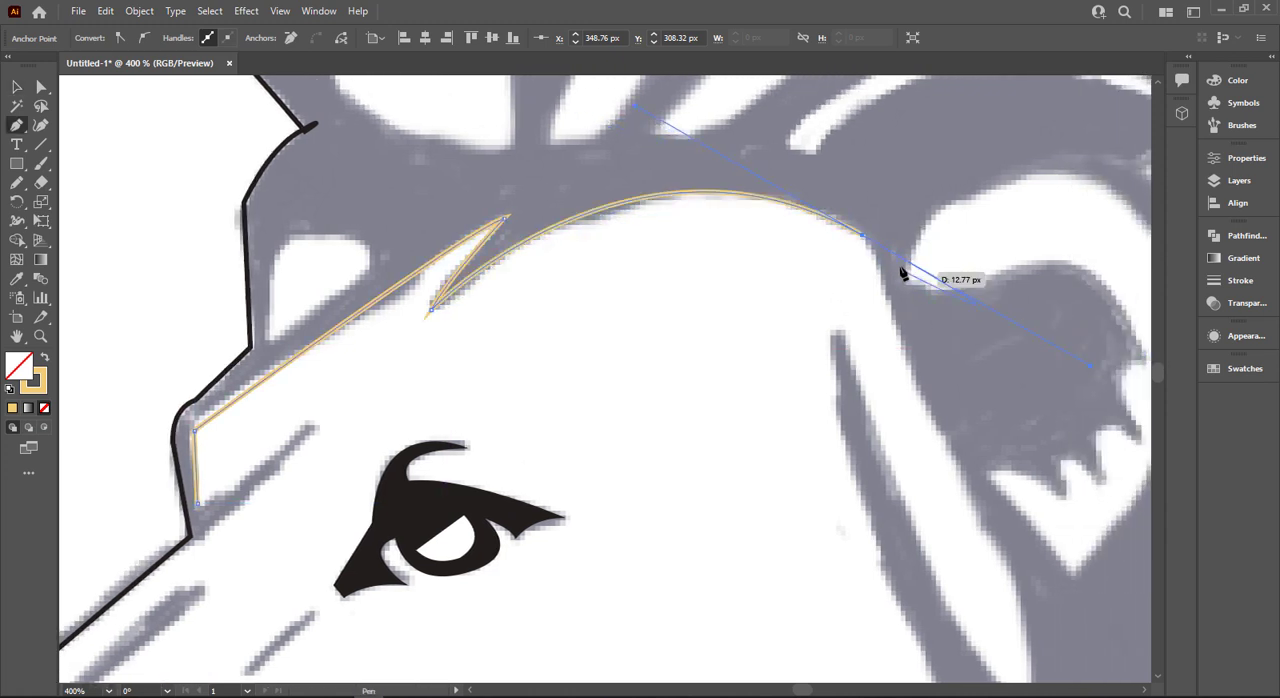
{"action": "scroll", "coordinate": [930, 360], "scroll_direction": "down", "scroll_amount": 2}
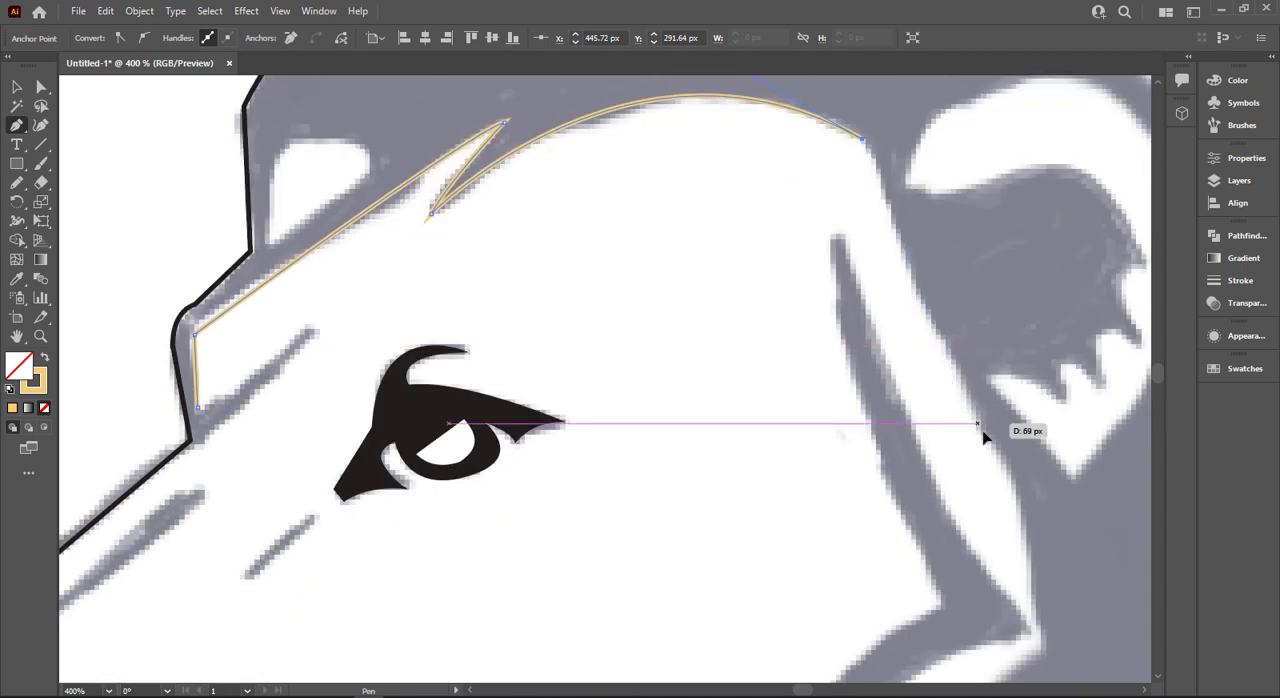
{"action": "left_click_drag", "start_coordinate": [978, 426], "coordinate": [1037, 520]}
{"action": "scroll", "coordinate": [1015, 490], "scroll_direction": "down", "scroll_amount": 3}
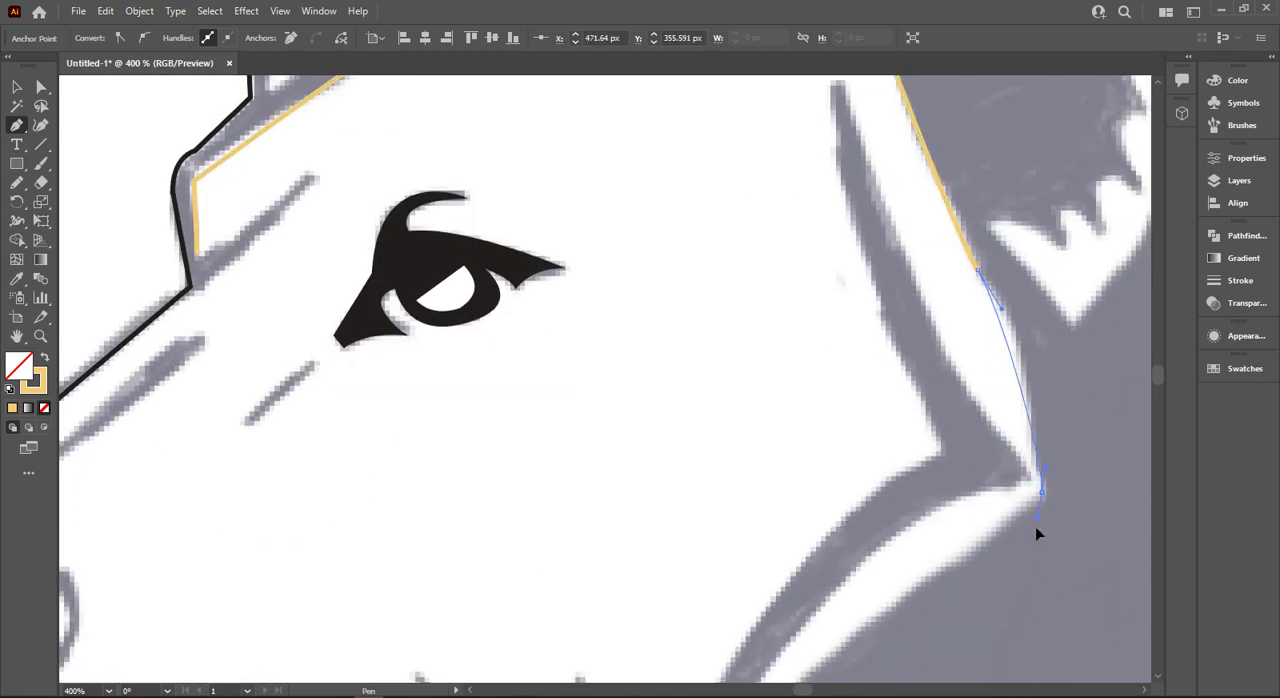
{"action": "left_click_drag", "start_coordinate": [1047, 584], "coordinate": [1046, 584]}
{"action": "left_click", "coordinate": [1041, 492]}
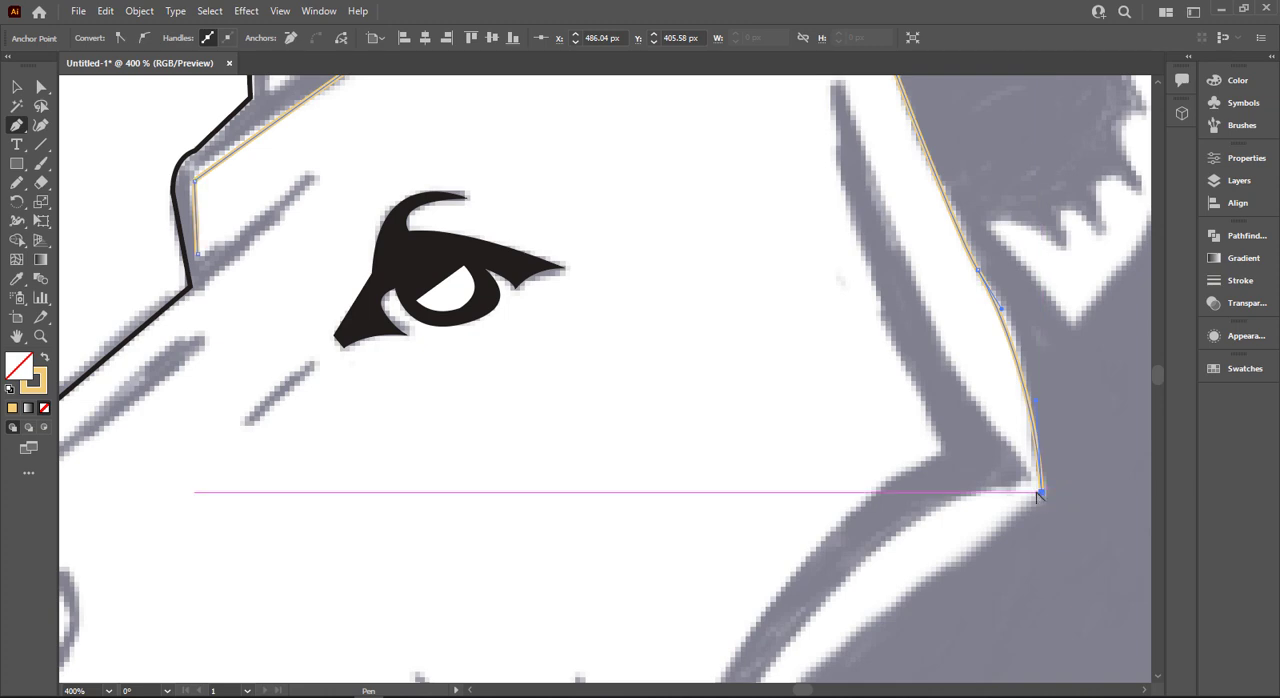
- Trace the lower cheek edge from the outer point down to the base of the cheek fur tuft, ending on a corner
{"action": "scroll", "coordinate": [1040, 493], "scroll_direction": "down", "scroll_amount": 2}
{"action": "left_click_drag", "start_coordinate": [847, 524], "coordinate": [831, 366]}
{"action": "left_click_drag", "start_coordinate": [898, 441], "coordinate": [890, 454]}
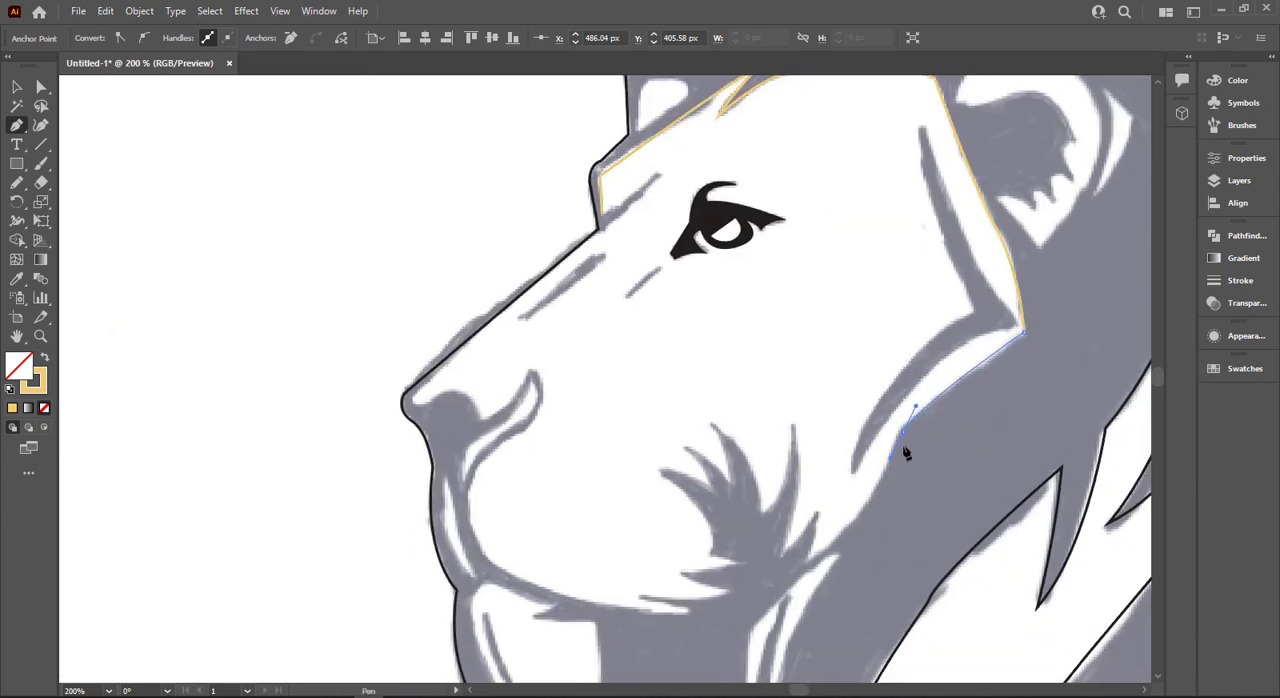
{"action": "left_click", "coordinate": [903, 430]}
{"action": "scroll", "coordinate": [882, 488], "scroll_direction": "down", "scroll_amount": 2}
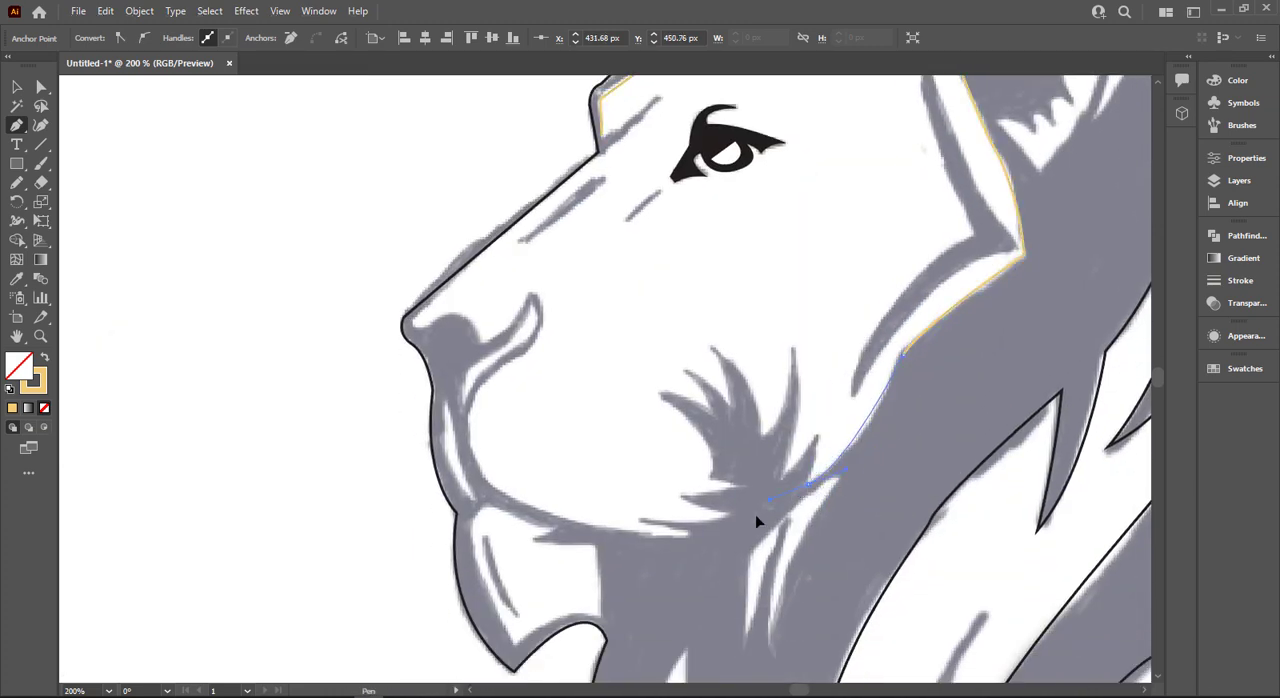
{"action": "left_click", "coordinate": [811, 488]}
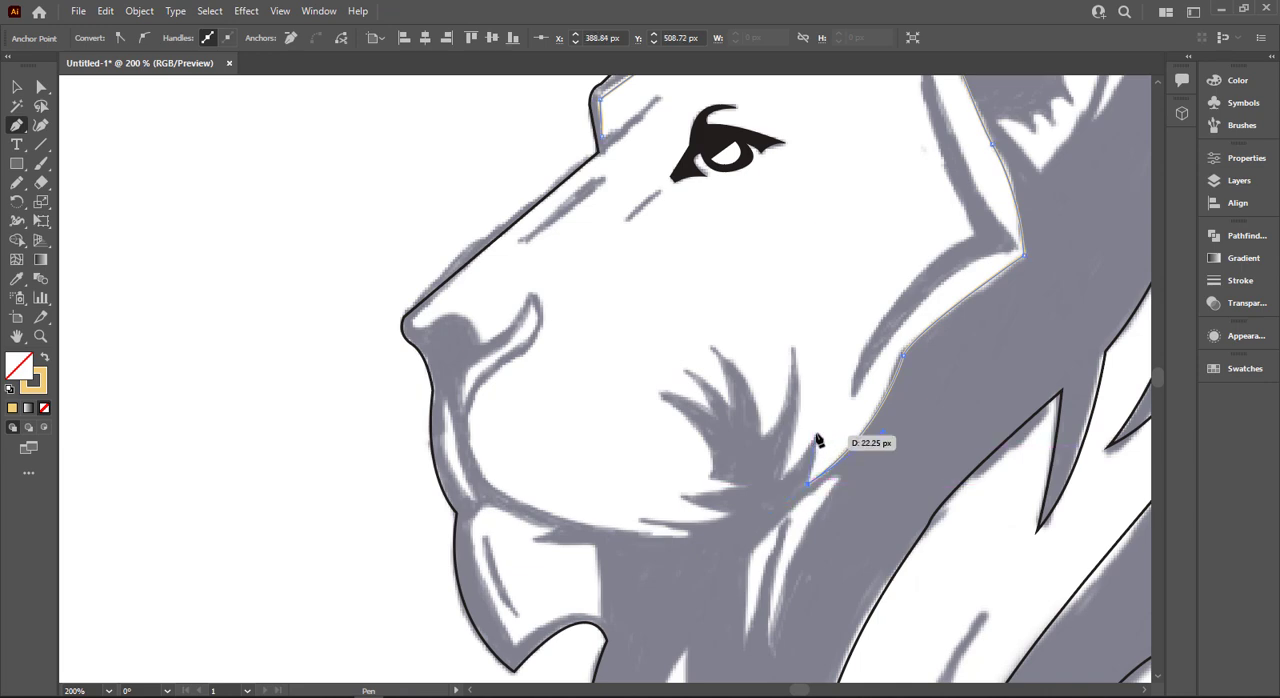
- Trace the small and tall rear spikes of the cheek tuft and curve up to the middle spike's tip as a corner
{"action": "left_click_drag", "start_coordinate": [816, 437], "coordinate": [766, 487]}
{"action": "left_click", "coordinate": [781, 482]}
{"action": "left_click_drag", "start_coordinate": [794, 348], "coordinate": [776, 285]}
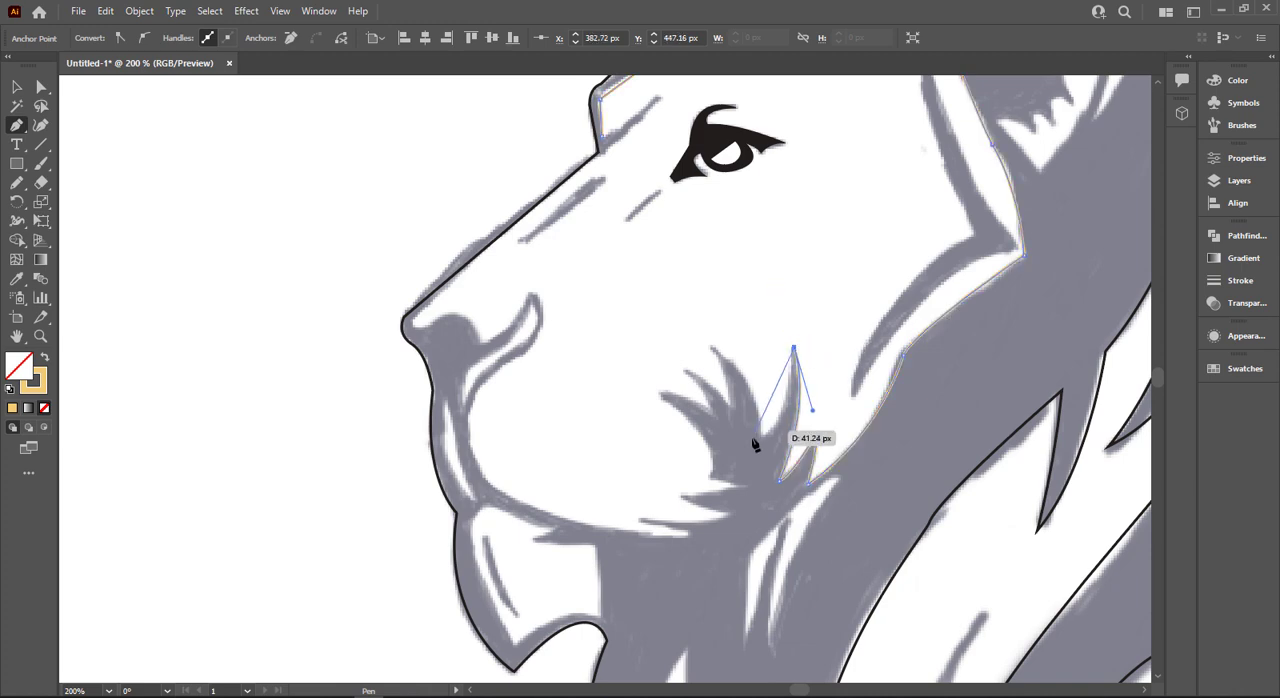
{"action": "mouse_move", "coordinate": [755, 445]}
{"action": "left_mouse_down"}
{"action": "mouse_move", "coordinate": [766, 443]}
{"action": "mouse_move", "coordinate": [750, 443]}
{"action": "left_mouse_up"}
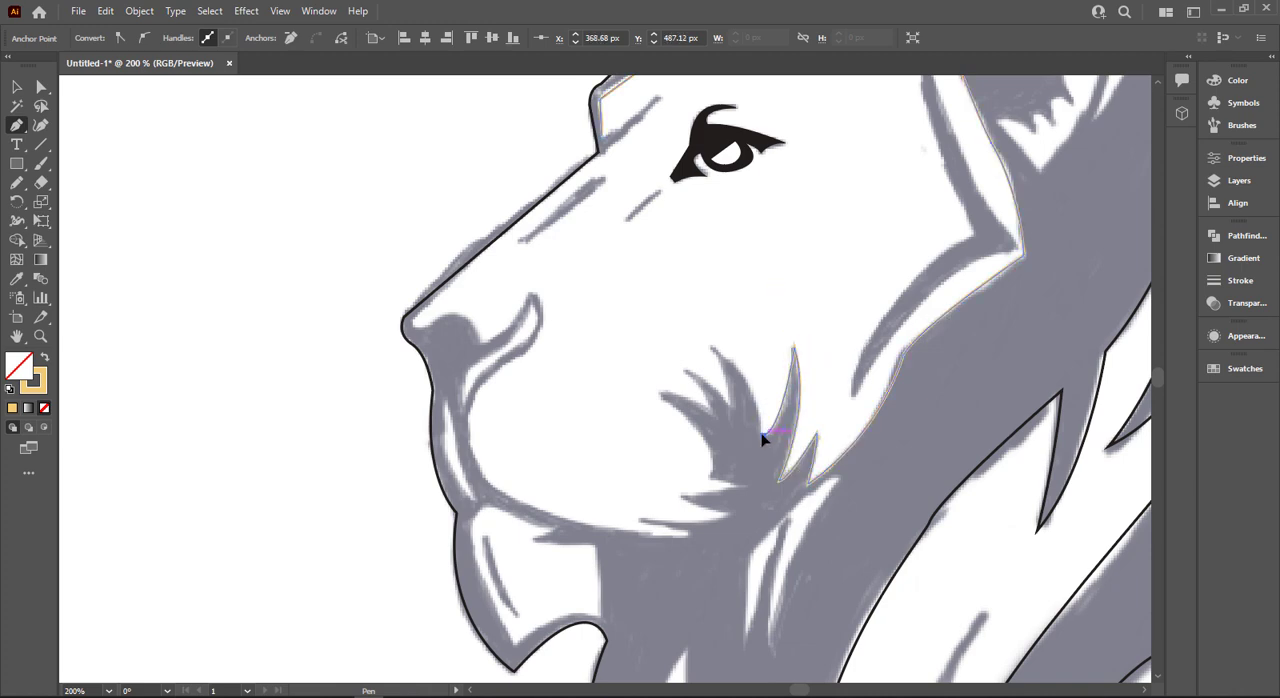
{"action": "left_click_drag", "start_coordinate": [710, 343], "coordinate": [705, 345]}
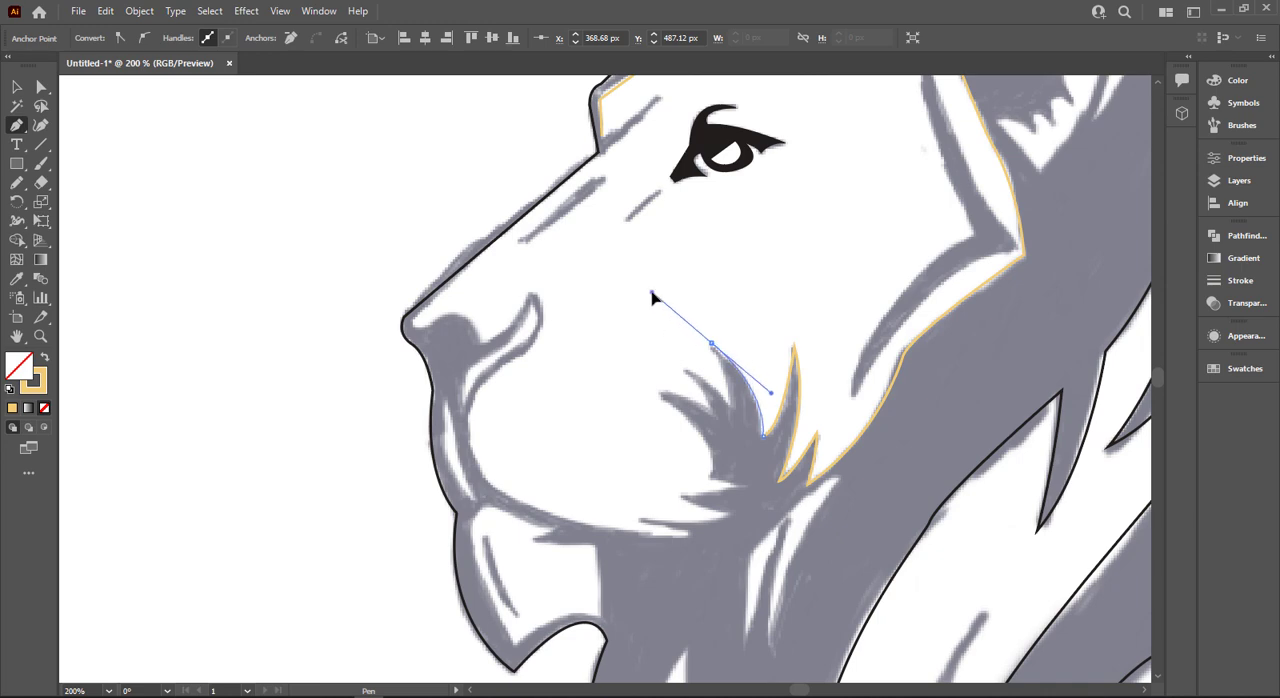
{"action": "left_click_drag", "start_coordinate": [652, 293], "coordinate": [652, 292]}
{"action": "left_click", "coordinate": [712, 344]}
- Redo the notch below the middle spike and trace the two shorter front spikes of the cheek tuft
{"action": "left_click_drag", "start_coordinate": [731, 408], "coordinate": [683, 373]}
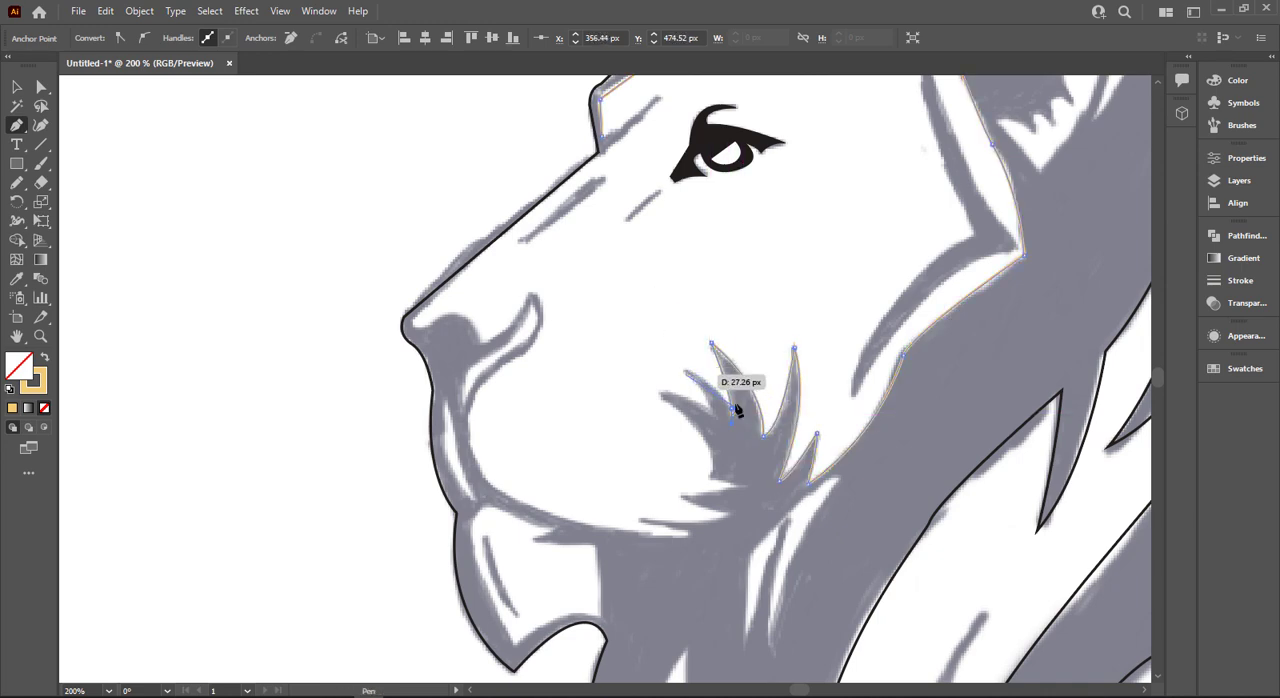
{"action": "key", "text": "ctrl+z"}
{"action": "scroll", "coordinate": [735, 407], "scroll_direction": "up", "scroll_amount": 3}
{"action": "left_click", "coordinate": [722, 413]}
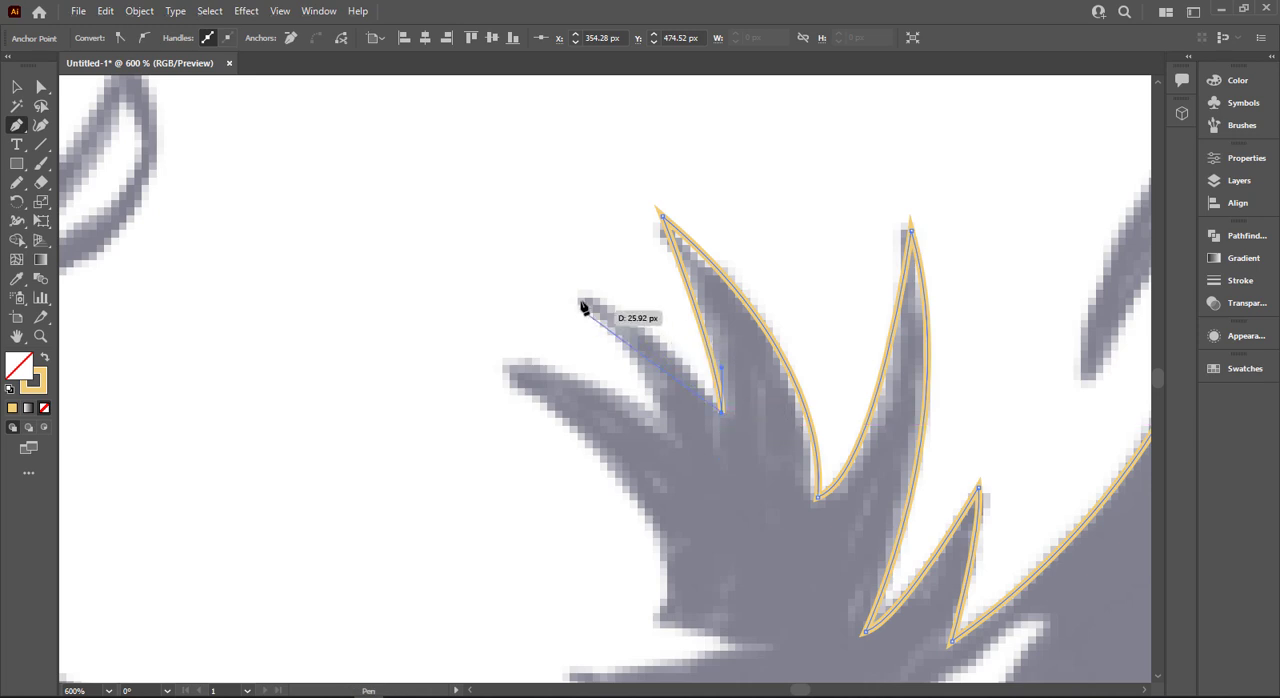
{"action": "left_click_drag", "start_coordinate": [580, 297], "coordinate": [515, 290]}
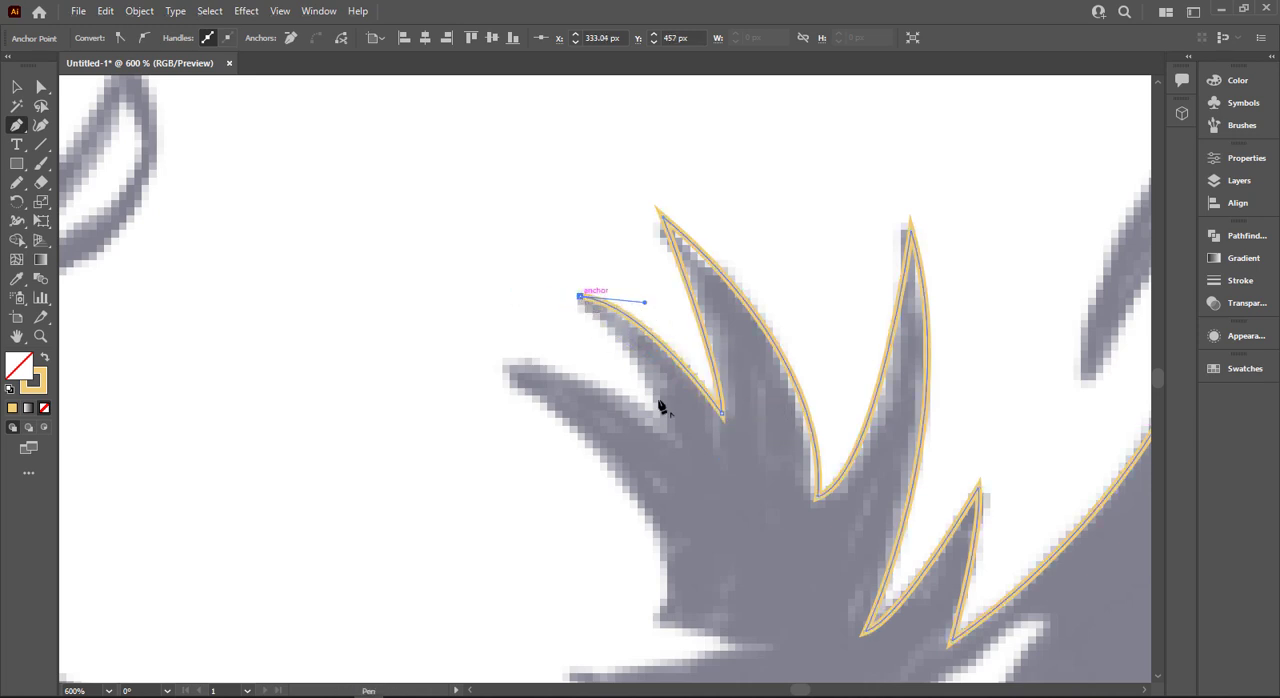
{"action": "left_click_drag", "start_coordinate": [665, 433], "coordinate": [670, 500]}
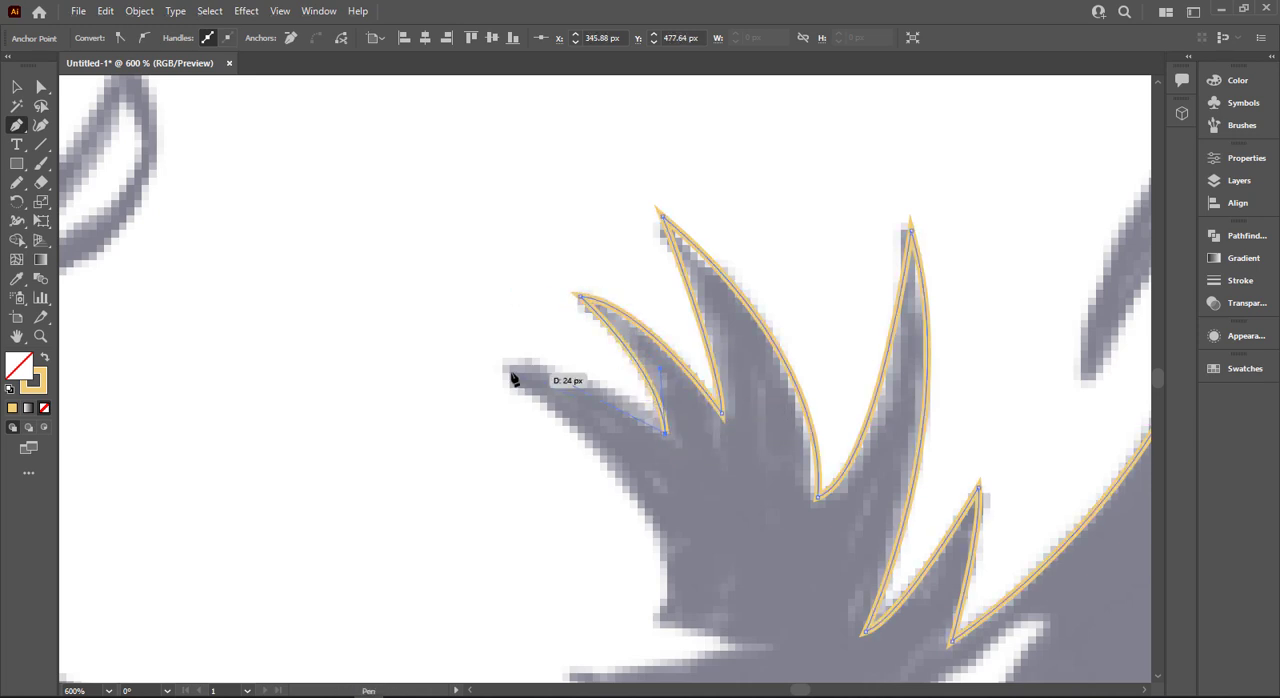
{"action": "left_click_drag", "start_coordinate": [512, 378], "coordinate": [485, 370]}
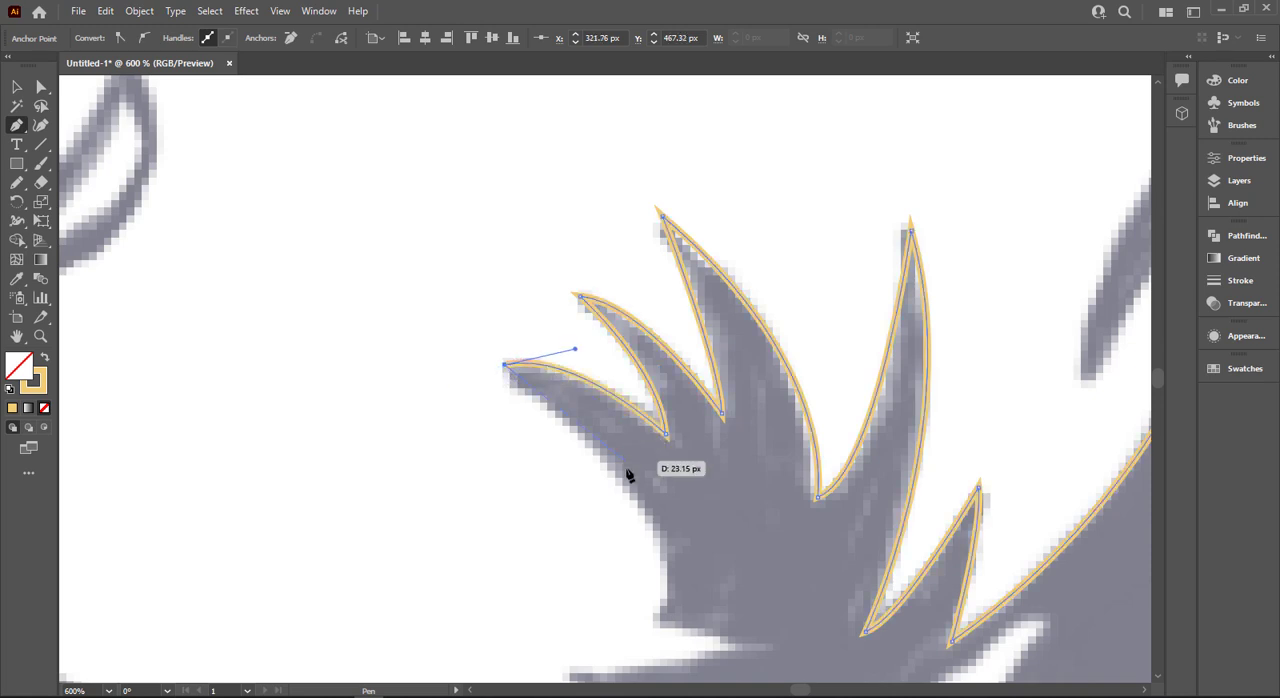
- Trace the tuft's front edge down to its lower corner, and outline the short spike below it down to the next notch
{"action": "scroll", "coordinate": [628, 475], "scroll_direction": "down", "scroll_amount": 2}
{"action": "left_click_drag", "start_coordinate": [658, 518], "coordinate": [616, 624]}
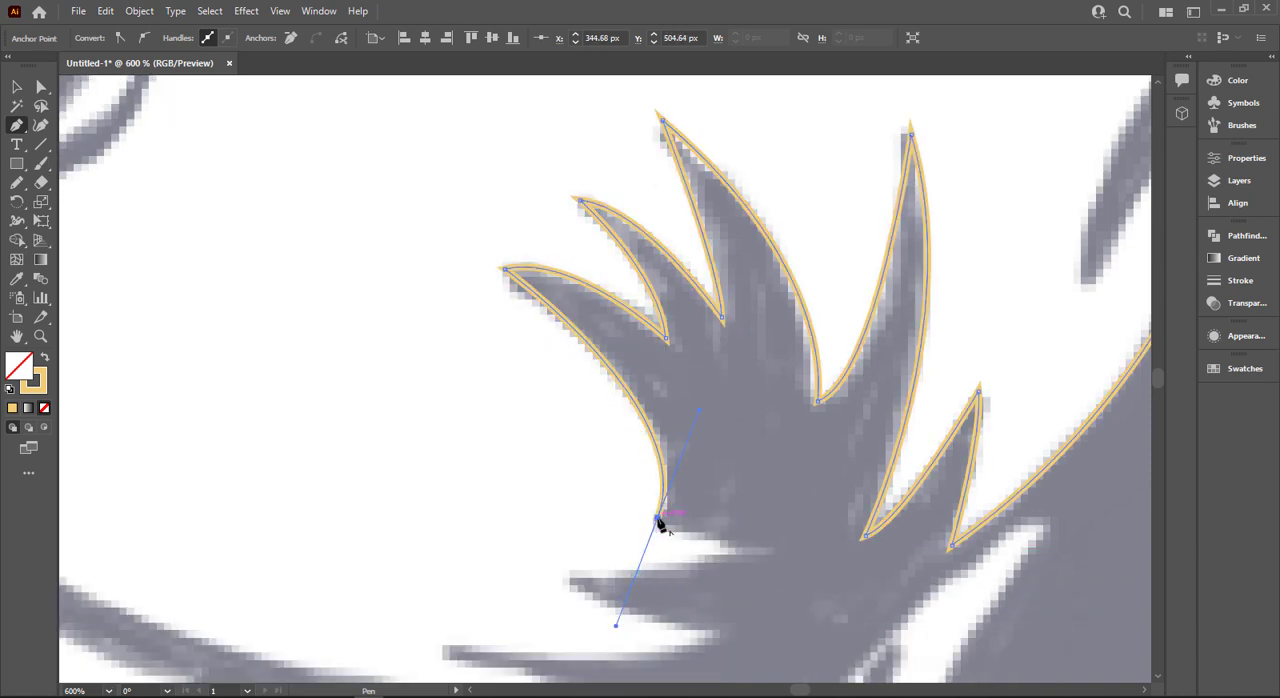
{"action": "mouse_move", "coordinate": [658, 518]}
{"action": "left_mouse_down"}
{"action": "mouse_move", "coordinate": [789, 569]}
{"action": "mouse_move", "coordinate": [805, 554]}
{"action": "left_mouse_up"}
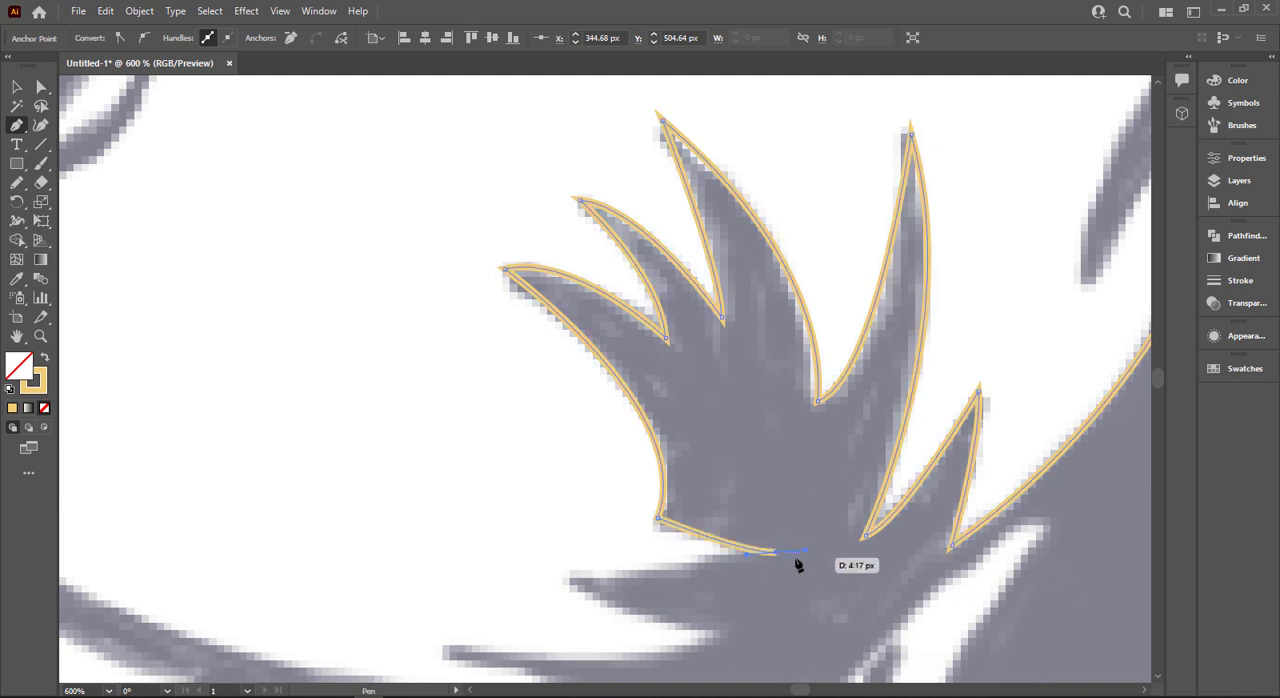
{"action": "left_click_drag", "start_coordinate": [568, 572], "coordinate": [491, 560]}
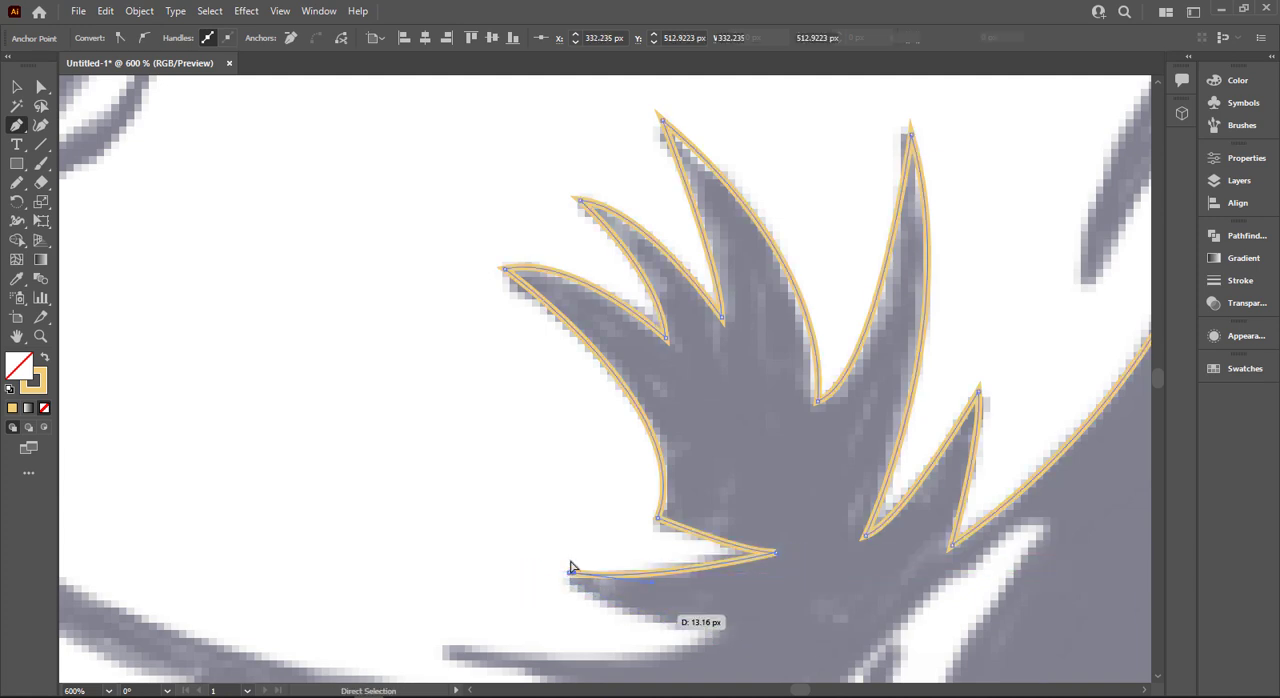
{"action": "left_click", "coordinate": [569, 572]}
{"action": "left_click_drag", "start_coordinate": [727, 640], "coordinate": [811, 640]}
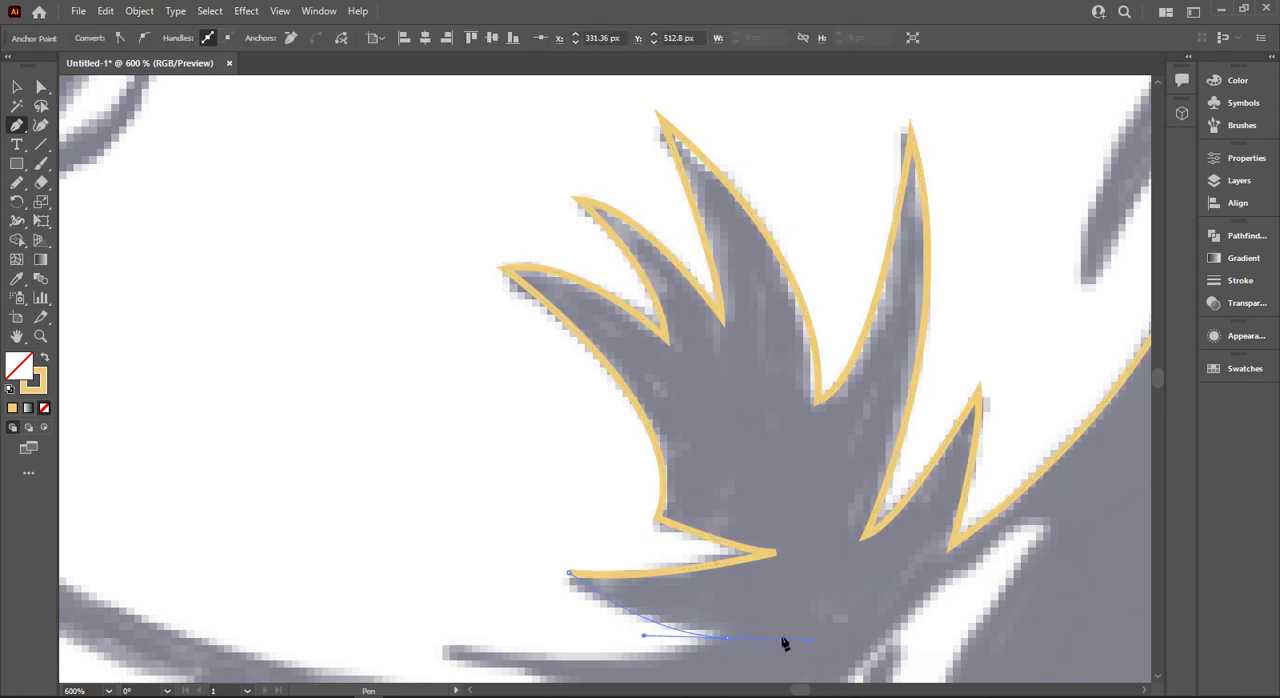
{"action": "left_click", "coordinate": [727, 640]}
- Trace the long lowest spike of the cheek tuft out to its tip and back to the notch above the mouth line
{"action": "scroll", "coordinate": [470, 625], "scroll_direction": "down", "scroll_amount": 1}
{"action": "scroll", "coordinate": [452, 615], "scroll_direction": "down", "scroll_amount": 1}
{"action": "left_click_drag", "start_coordinate": [446, 556], "coordinate": [291, 515]}
{"action": "key", "text": "ctrl+z"}
{"action": "key", "text": "ctrl+z"}
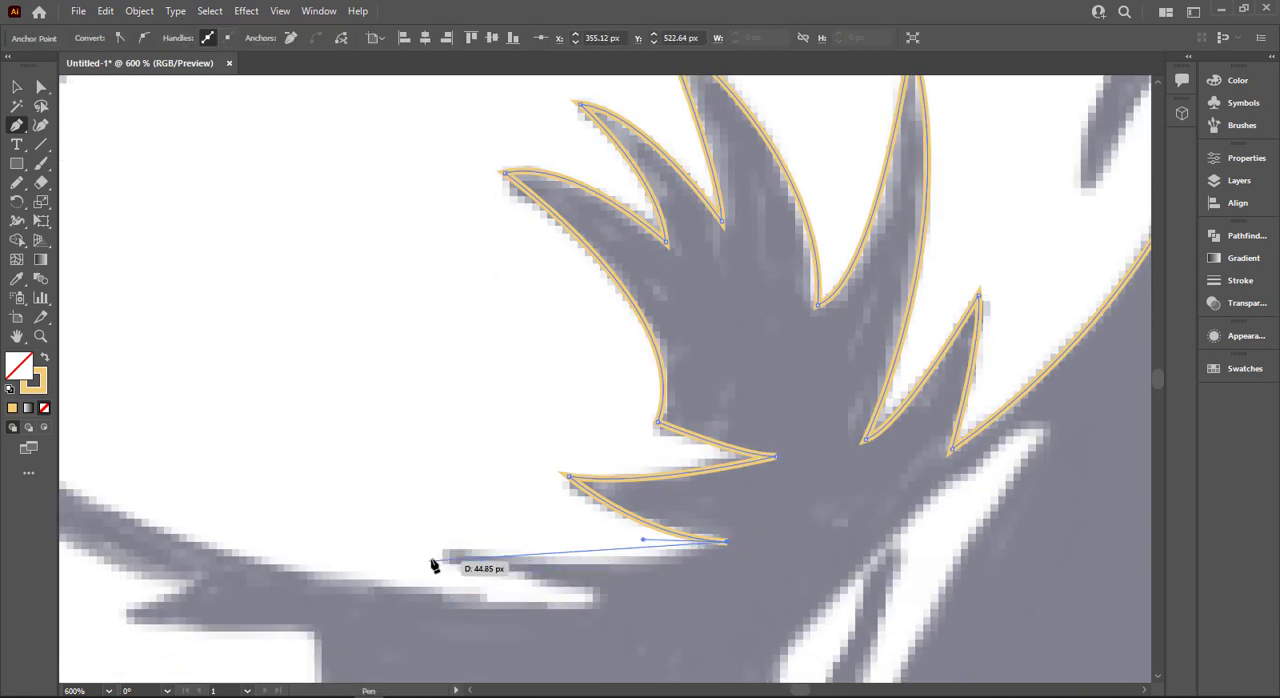
{"action": "left_click_drag", "start_coordinate": [446, 553], "coordinate": [340, 526]}
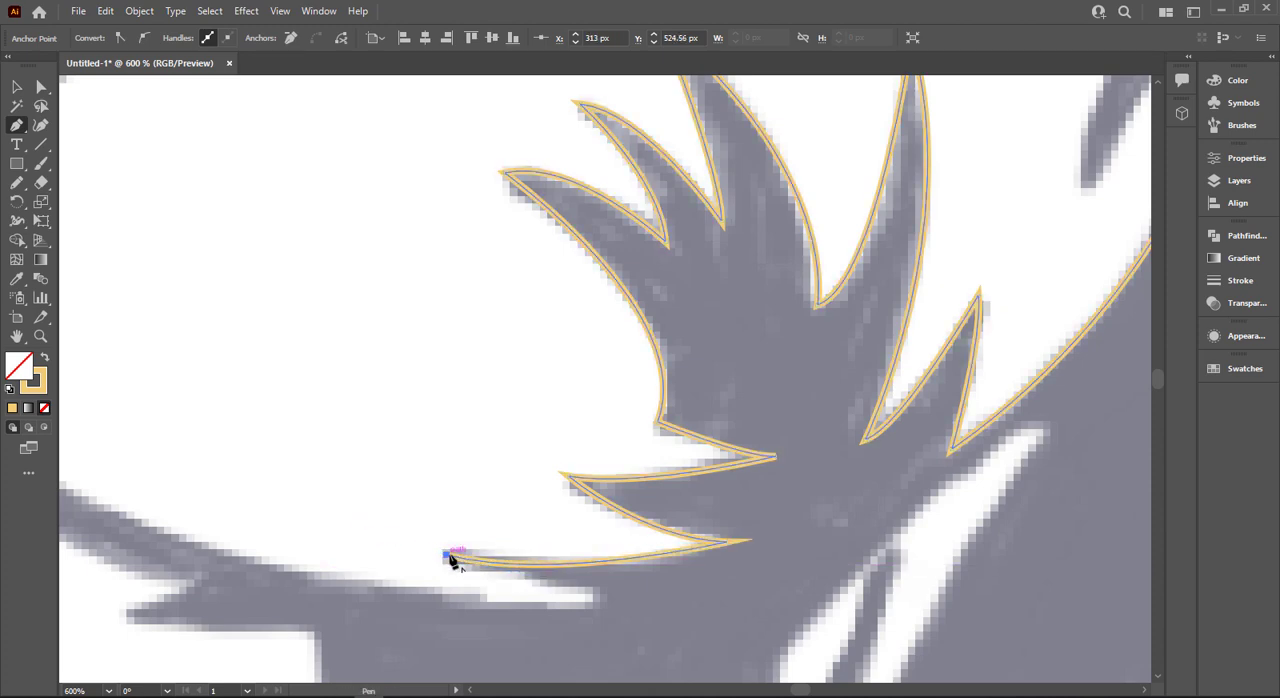
{"action": "left_click", "coordinate": [601, 599]}
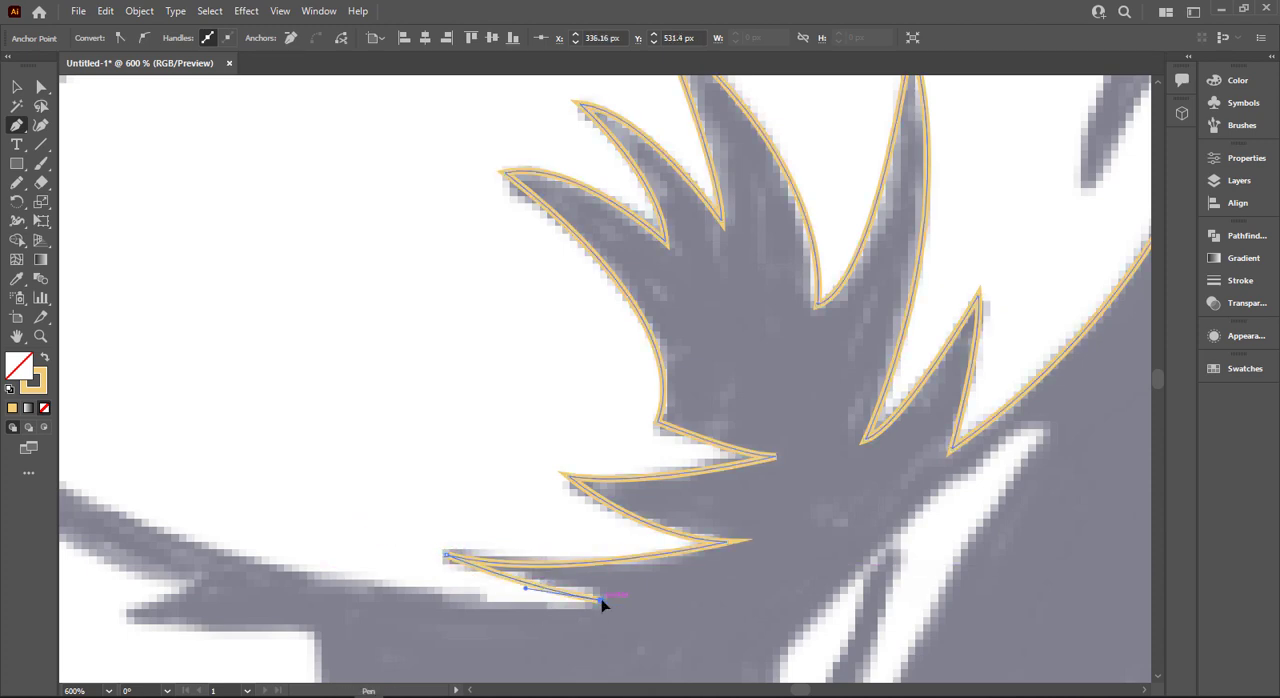
- Trace the long curved mouth line from the tuft's lowest notch forward to the lower front of the muzzle
{"action": "scroll", "coordinate": [600, 603], "scroll_direction": "down", "scroll_amount": 5}
{"action": "left_click_drag", "start_coordinate": [520, 585], "coordinate": [486, 582]}
{"action": "scroll", "coordinate": [432, 557], "scroll_direction": "up", "scroll_amount": 4}
{"action": "scroll", "coordinate": [436, 557], "scroll_direction": "down", "scroll_amount": 4}
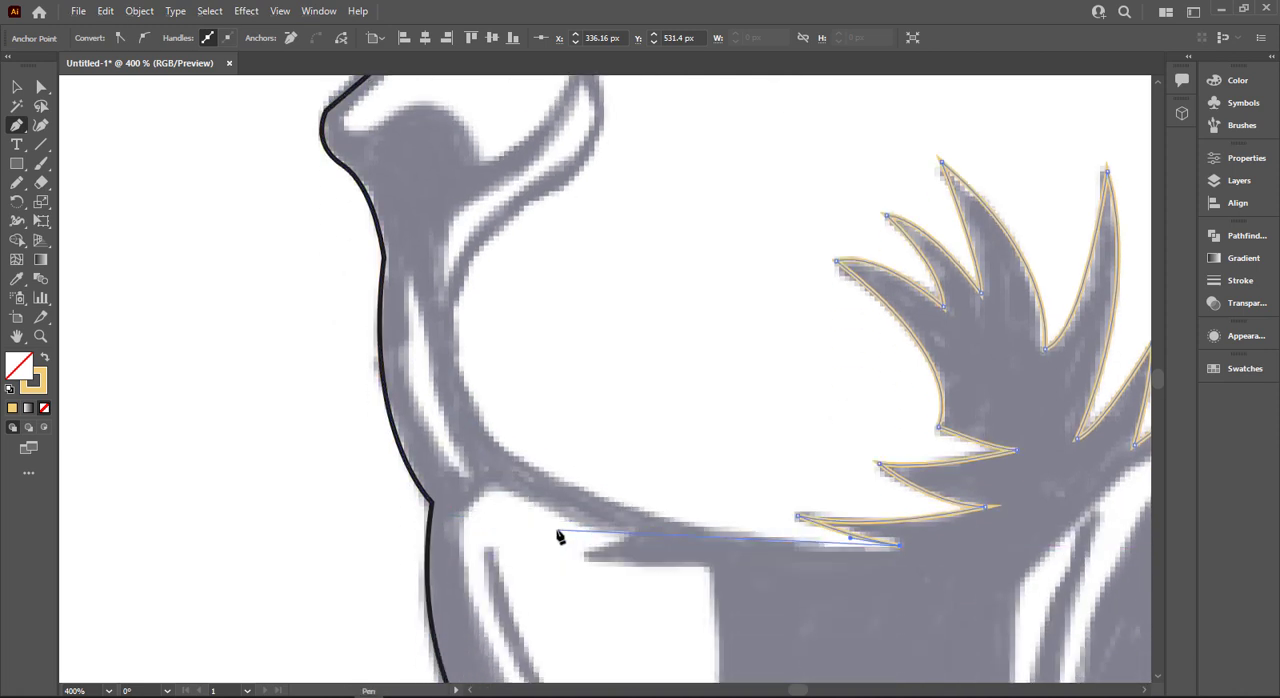
{"action": "left_click_drag", "start_coordinate": [563, 456], "coordinate": [517, 514]}
{"action": "left_click_drag", "start_coordinate": [443, 496], "coordinate": [329, 377]}
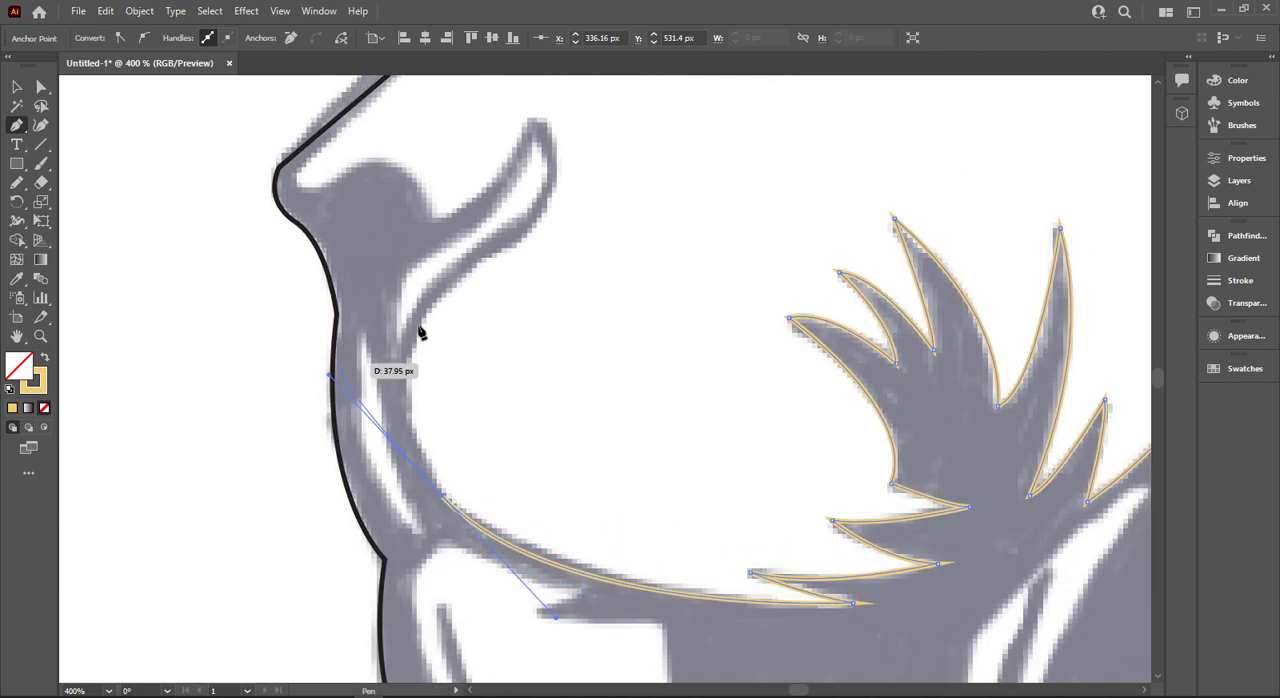
- Continue the golden outline up the front curve of the muzzle and around the nostril's outer edge to its upper tip
{"action": "left_click", "coordinate": [445, 497]}
{"action": "left_click_drag", "start_coordinate": [420, 335], "coordinate": [458, 268]}
{"action": "left_click", "coordinate": [518, 245]}
{"action": "scroll", "coordinate": [546, 243], "scroll_direction": "up", "scroll_amount": 1}
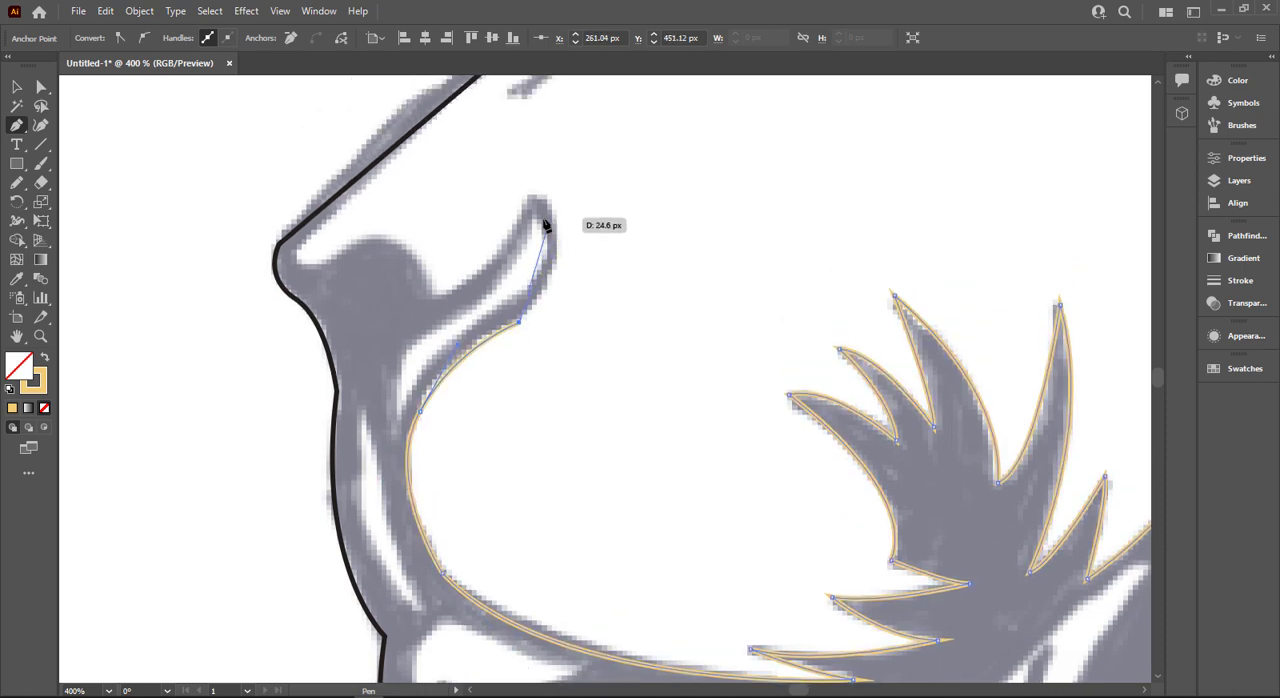
{"action": "scroll", "coordinate": [545, 225], "scroll_direction": "up", "scroll_amount": 1}
{"action": "left_click_drag", "start_coordinate": [533, 257], "coordinate": [462, 197]}
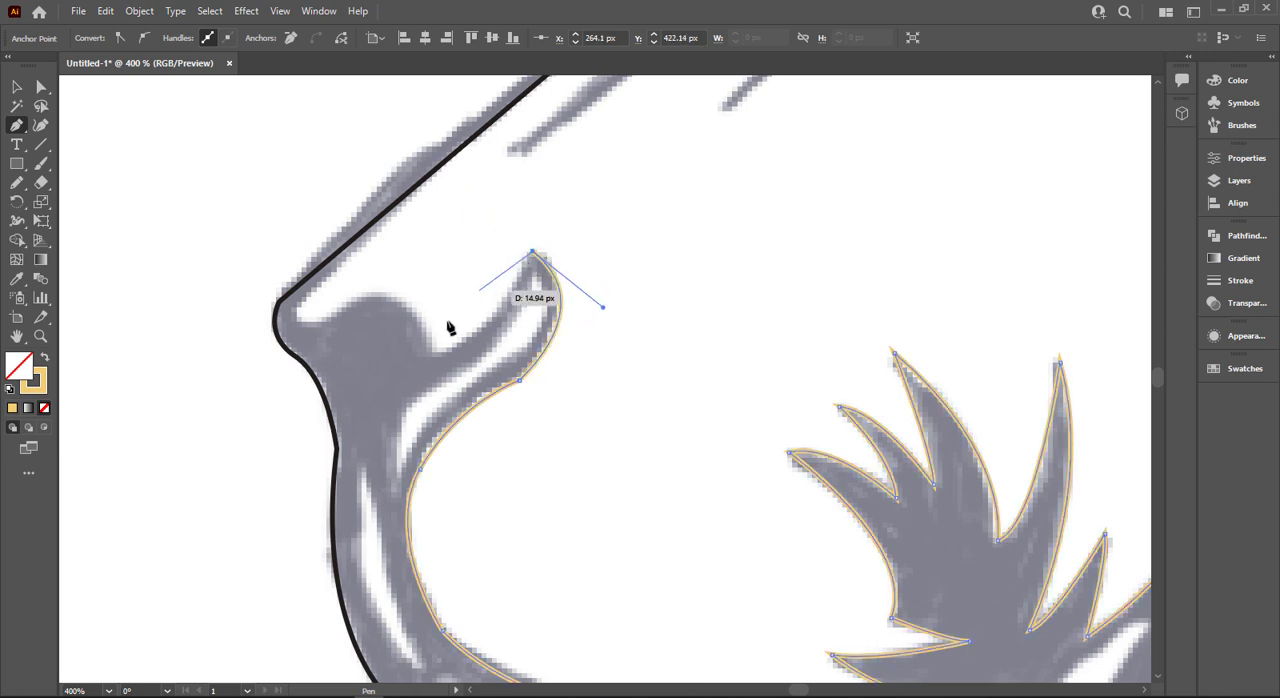
- Trace the nostril's inner edge down to the notch, over the rounded nose and around the front corner under the bridge
{"action": "left_click_drag", "start_coordinate": [433, 353], "coordinate": [365, 356]}
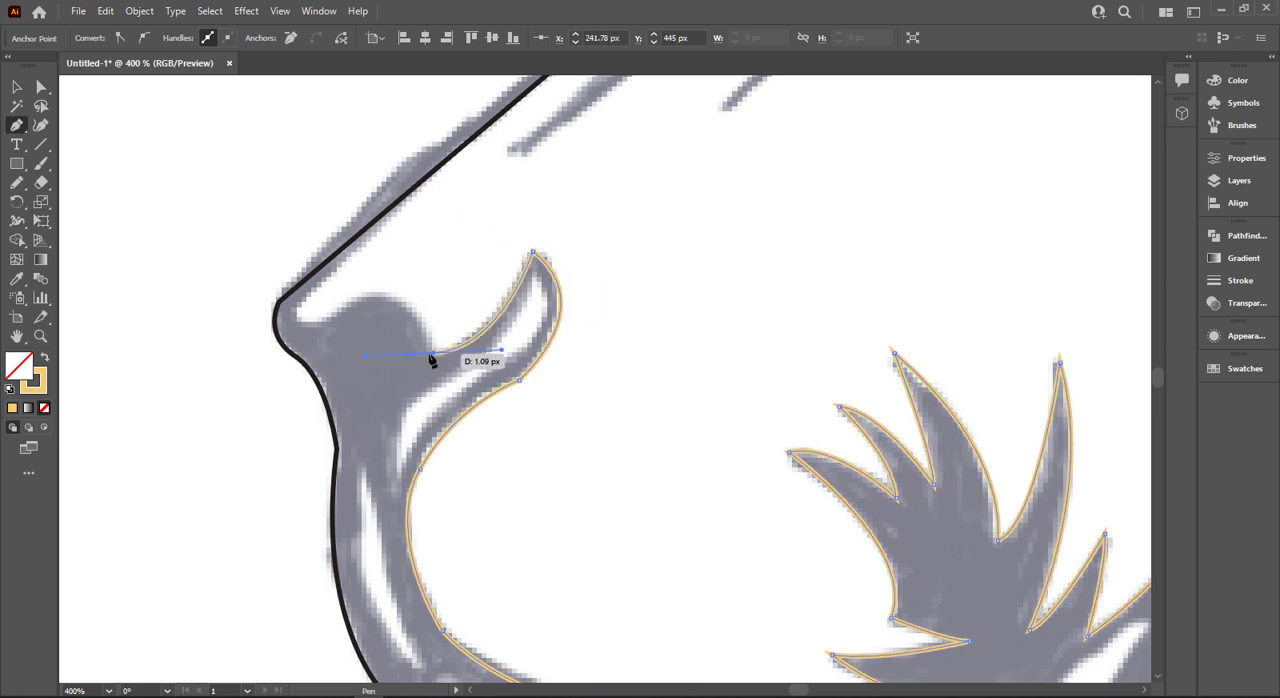
{"action": "left_click_drag", "start_coordinate": [365, 297], "coordinate": [306, 309]}
{"action": "scroll", "coordinate": [376, 320], "scroll_direction": "up", "scroll_amount": 3}
{"action": "left_click", "coordinate": [345, 253]}
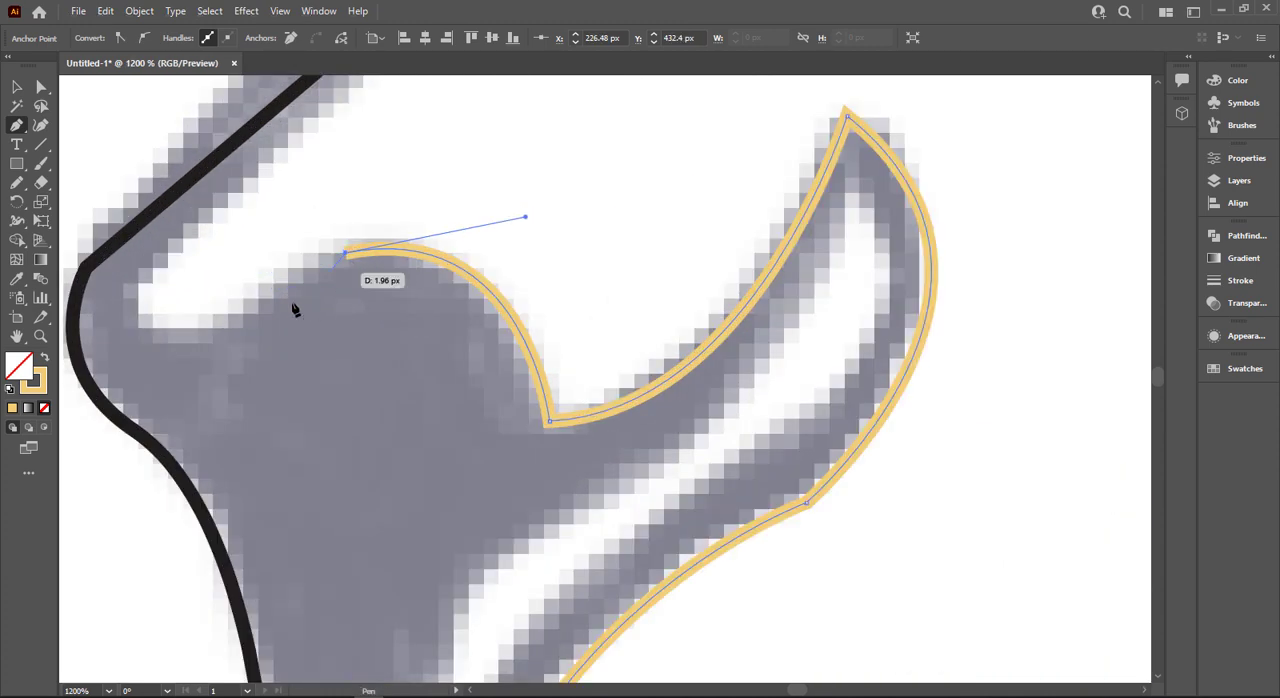
{"action": "left_click", "coordinate": [240, 319]}
{"action": "left_click_drag", "start_coordinate": [148, 265], "coordinate": [208, 152]}
- Trace the nose bridge up to the tip of the brow wrinkle and close the golden face outline
{"action": "scroll", "coordinate": [343, 220], "scroll_direction": "down", "scroll_amount": 1}
{"action": "scroll", "coordinate": [471, 531], "scroll_direction": "up", "scroll_amount": 3}
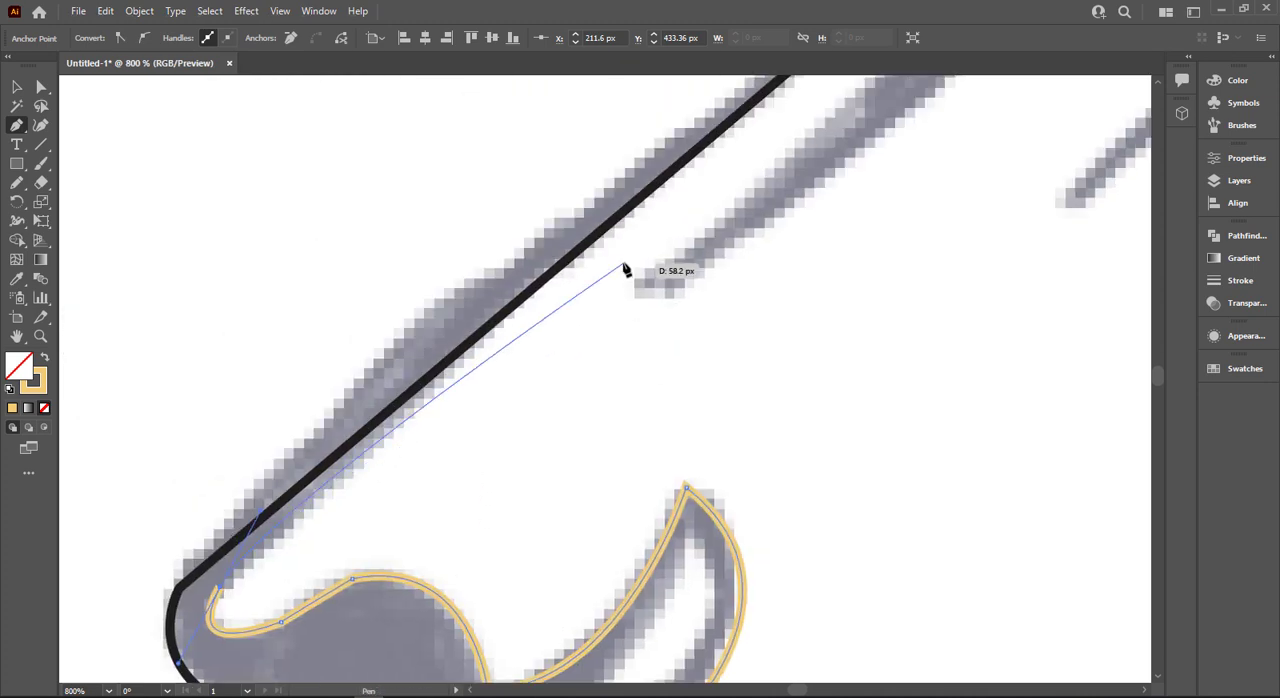
{"action": "scroll", "coordinate": [622, 279], "scroll_direction": "down", "scroll_amount": 2}
{"action": "left_click_drag", "start_coordinate": [700, 234], "coordinate": [557, 457]}
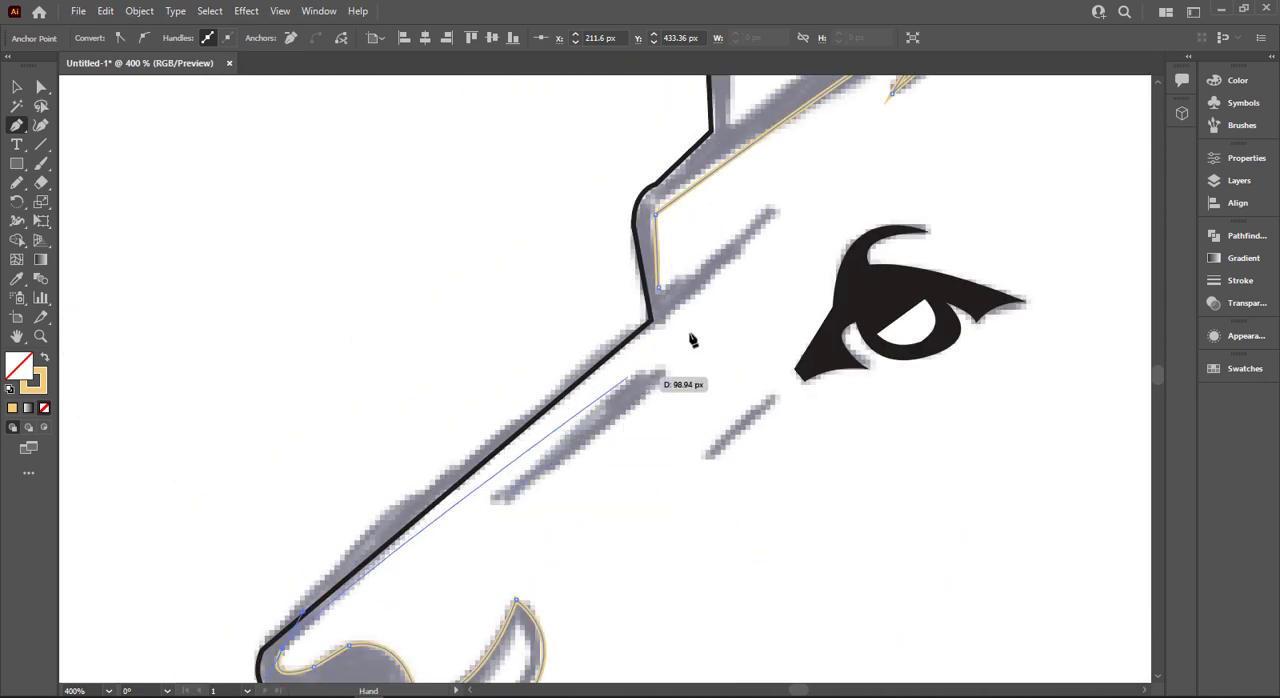
{"action": "left_click", "coordinate": [785, 220]}
{"action": "key", "text": "Escape"}
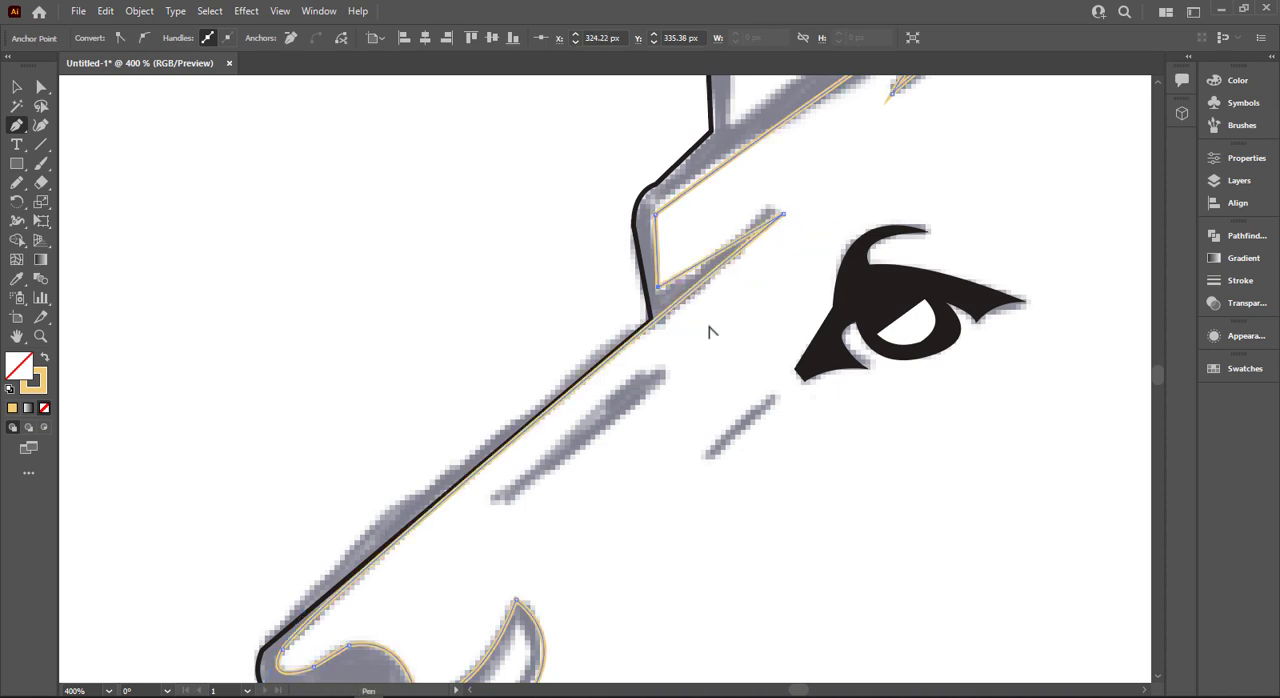
{"action": "scroll", "coordinate": [711, 331], "scroll_direction": "down", "scroll_amount": 2}
{"action": "left_click_drag", "start_coordinate": [860, 400], "coordinate": [719, 342]}
{"action": "scroll", "coordinate": [812, 484], "scroll_direction": "up", "scroll_amount": 2}
{"action": "left_click_drag", "start_coordinate": [846, 411], "coordinate": [632, 447]}
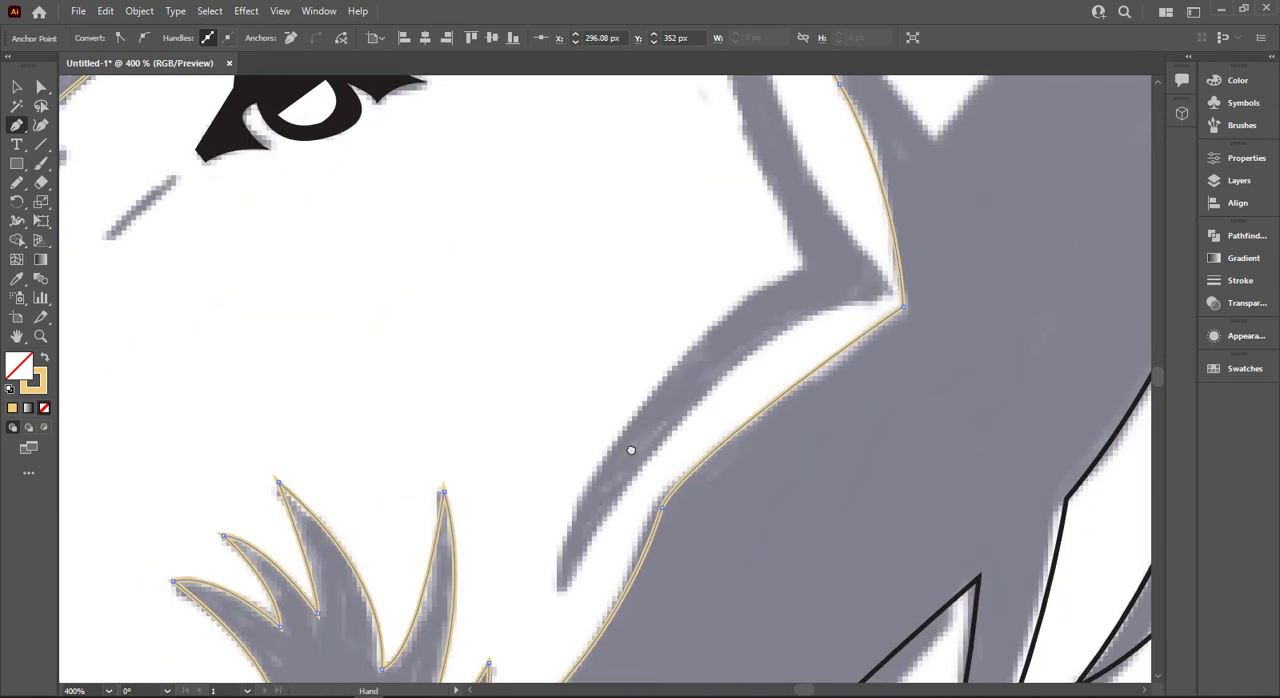
{"action": "scroll", "coordinate": [637, 447], "scroll_direction": "down", "scroll_amount": 1}
{"action": "left_click", "coordinate": [585, 555]}
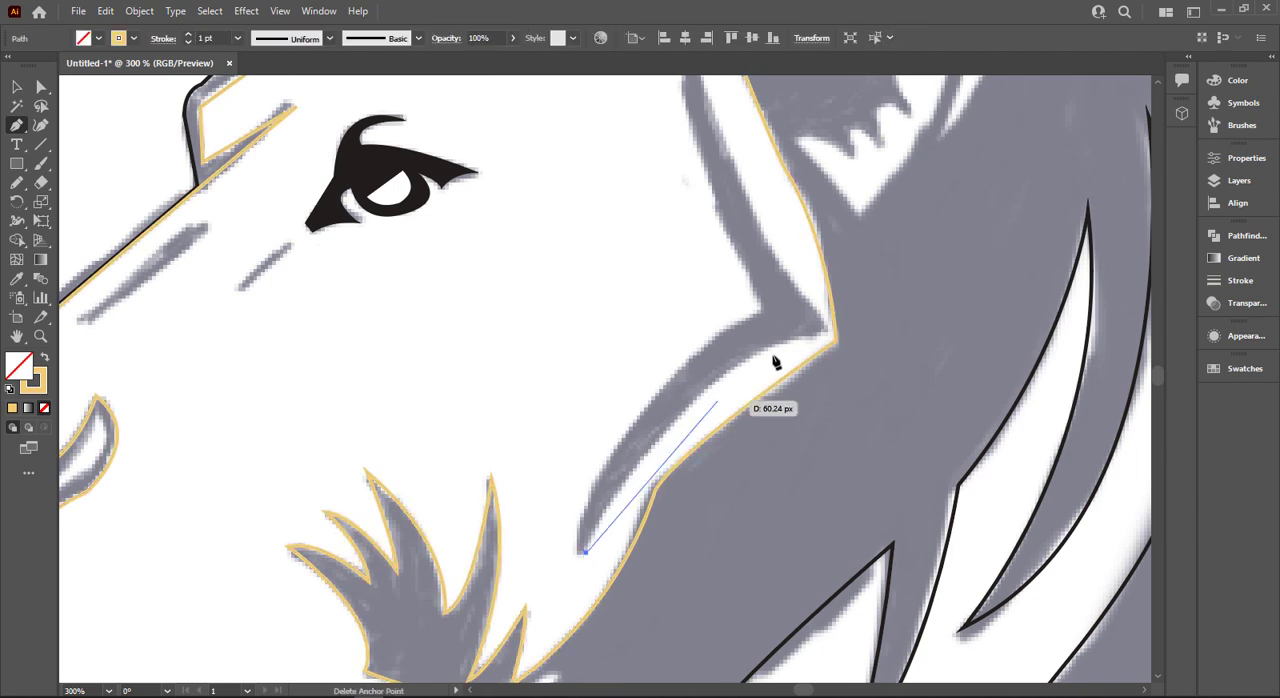
{"action": "key", "text": "ctrl+z"}
{"action": "left_click", "coordinate": [579, 553]}
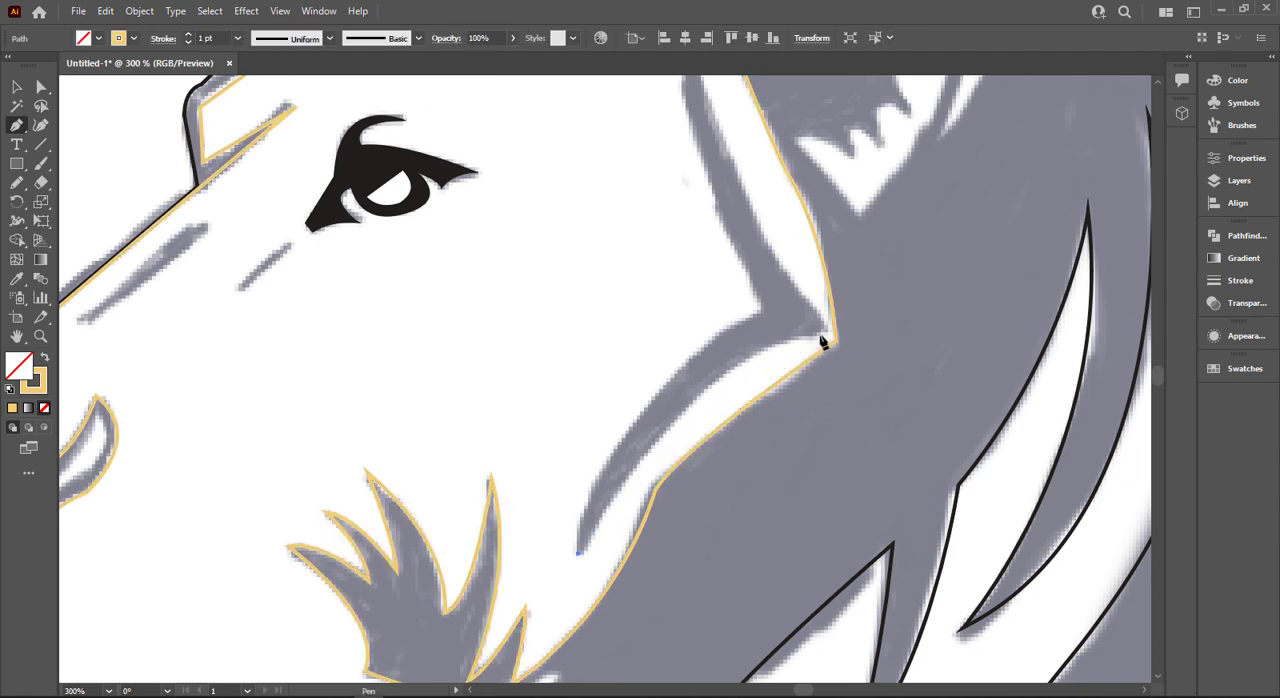
{"action": "left_click_drag", "start_coordinate": [820, 334], "coordinate": [945, 340]}
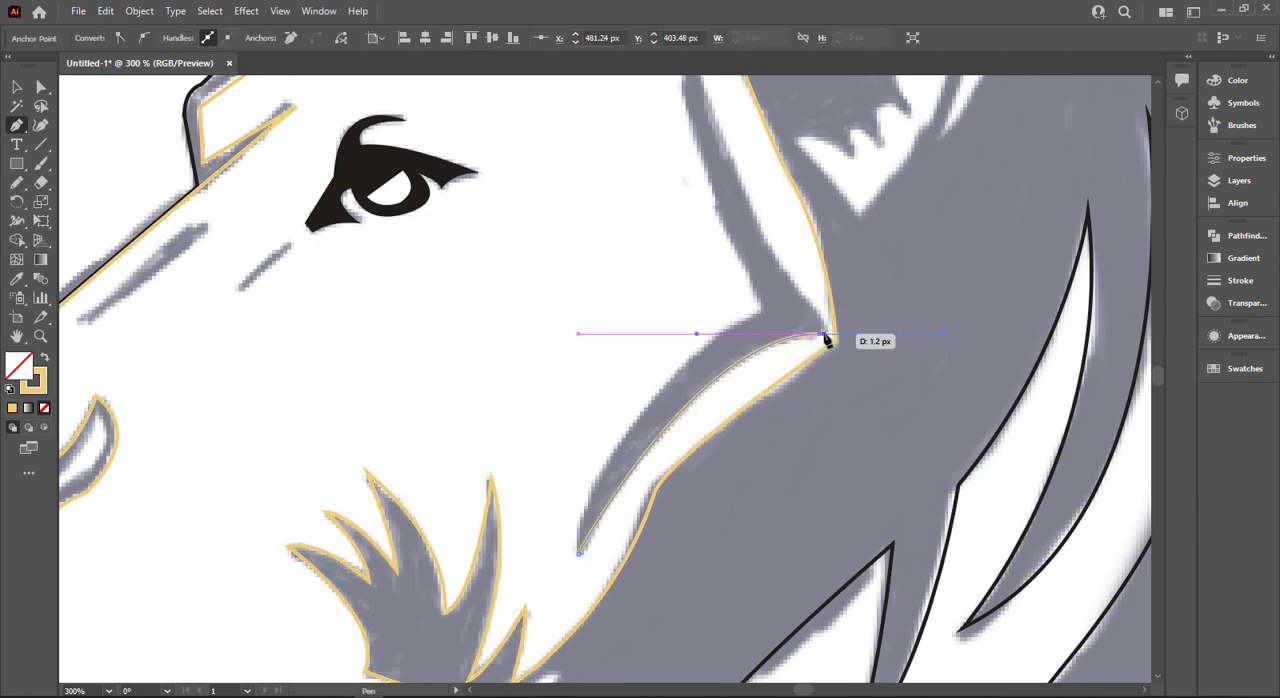
{"action": "left_click", "coordinate": [821, 335]}
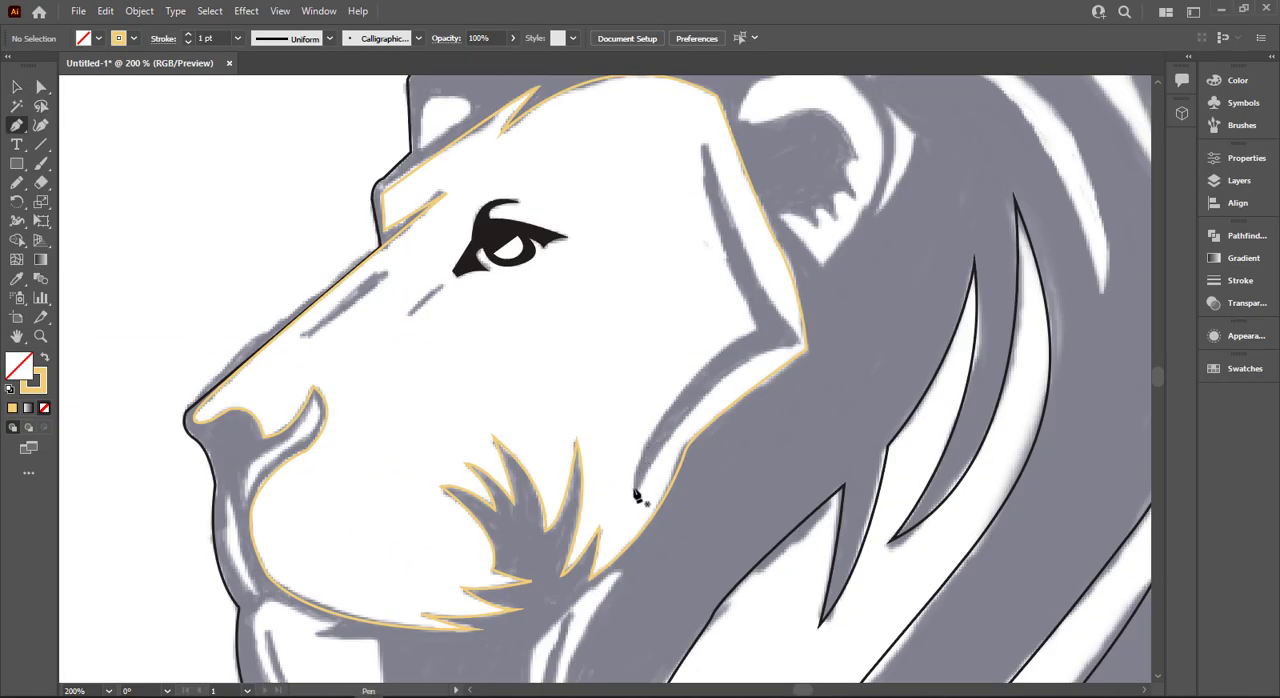
- Outline the angular cheek crease behind the eye as a closed path with straight segments between its four corners
{"action": "left_click", "coordinate": [634, 489]}
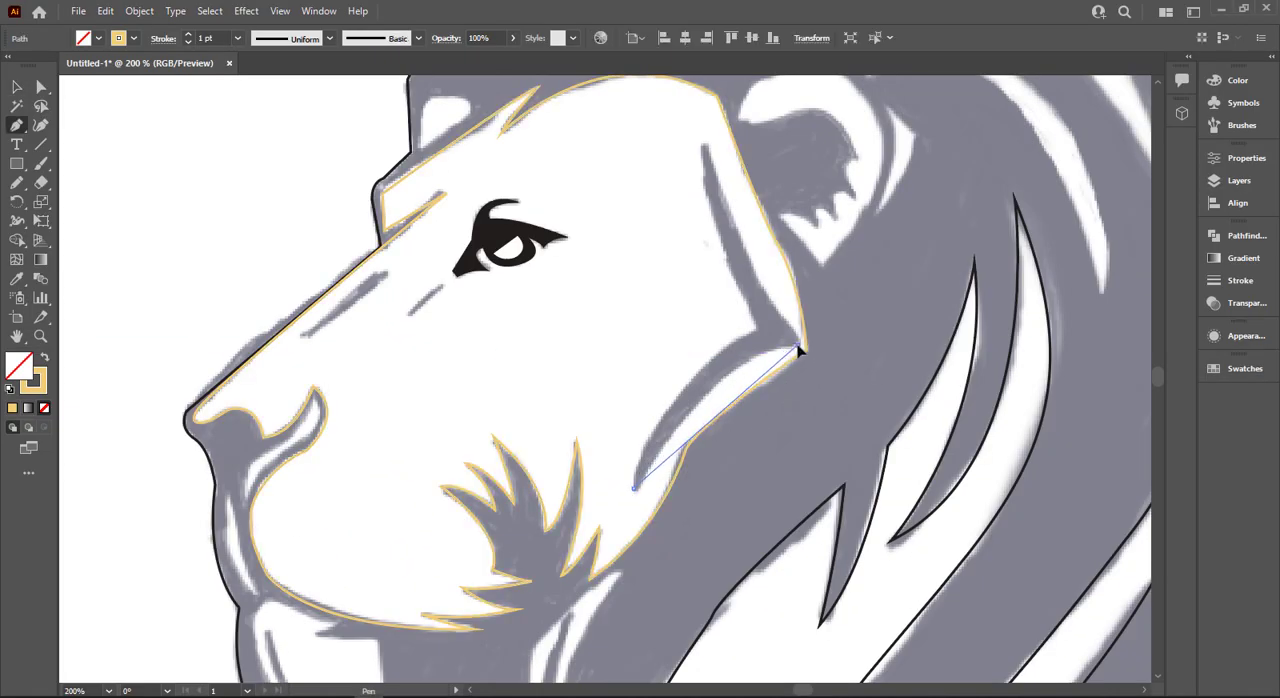
{"action": "left_click", "coordinate": [800, 349]}
{"action": "left_click", "coordinate": [703, 143]}
{"action": "left_click", "coordinate": [756, 331]}
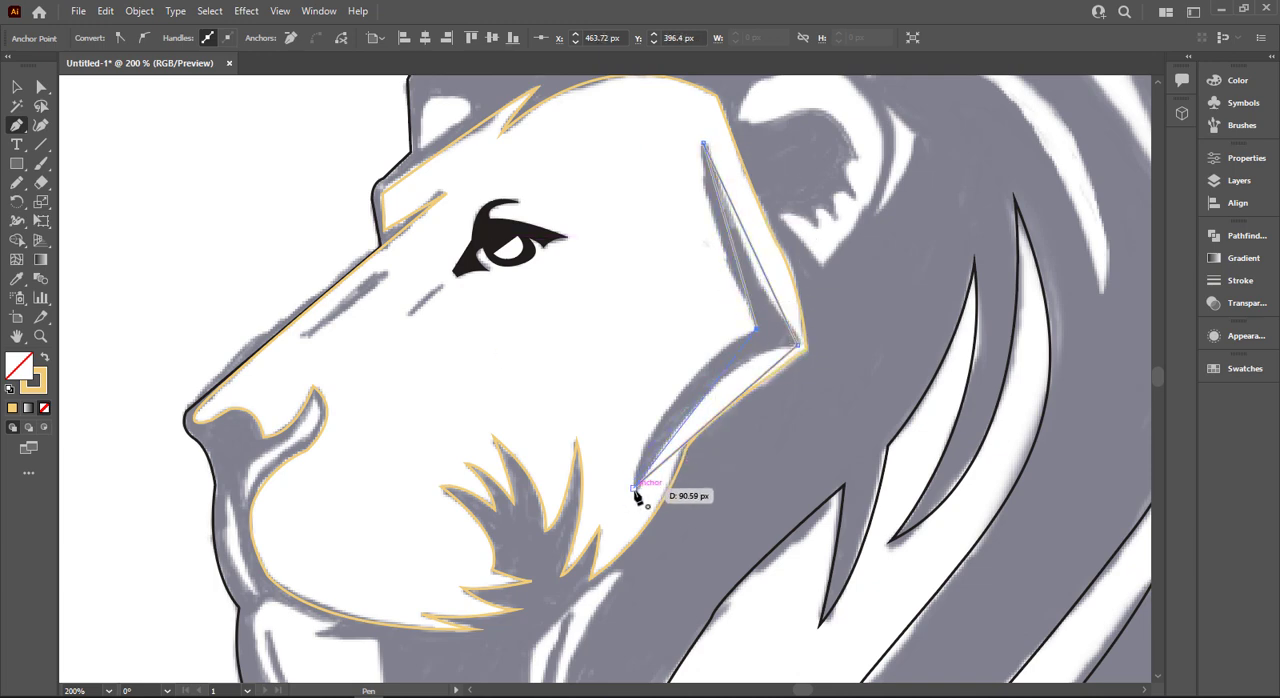
{"action": "left_click", "coordinate": [634, 489]}
- Bend the cheek crease's straight segments into curves with the Anchor Point tool so they follow the sketch
{"action": "left_click_drag", "start_coordinate": [16, 125], "coordinate": [80, 182]}
{"action": "left_click_drag", "start_coordinate": [706, 402], "coordinate": [722, 330]}
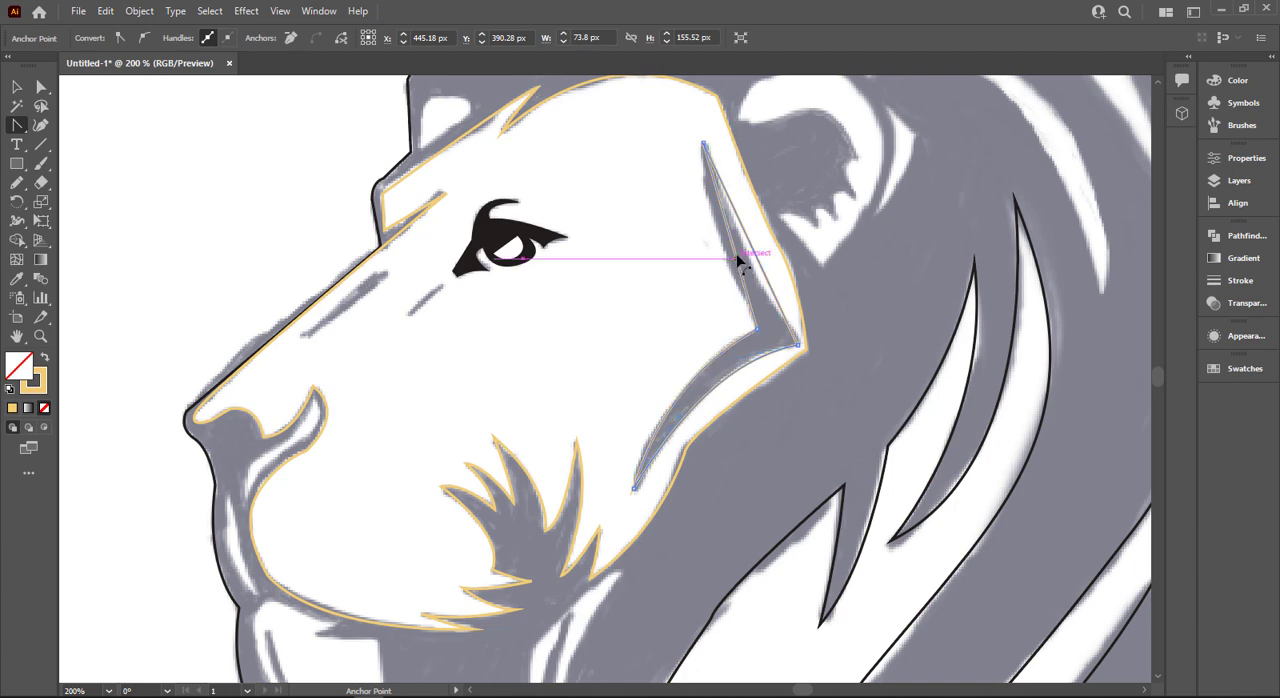
{"action": "mouse_move", "coordinate": [740, 260]}
{"action": "left_mouse_down"}
{"action": "mouse_move", "coordinate": [723, 240]}
{"action": "mouse_move", "coordinate": [748, 257]}
{"action": "left_mouse_up"}
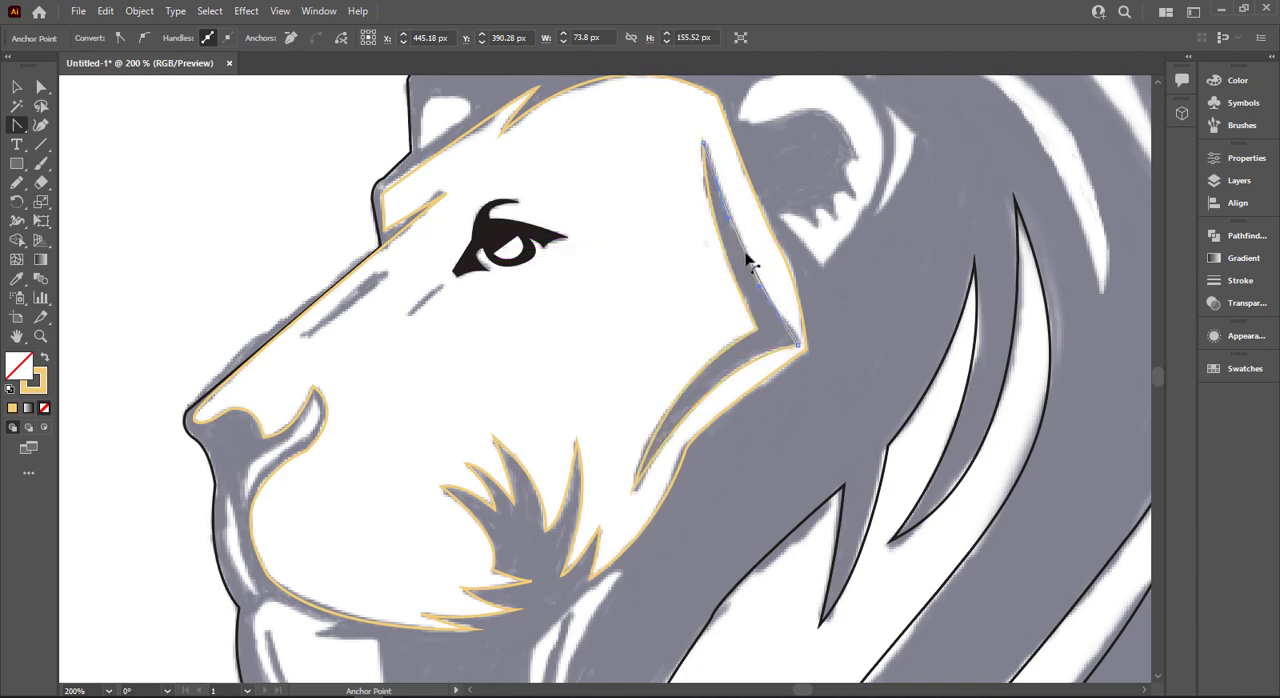
- Start a new path at the upper tip of the narrow white highlight along the front of the muzzle
{"action": "scroll", "coordinate": [560, 333], "scroll_direction": "up", "scroll_amount": 1}
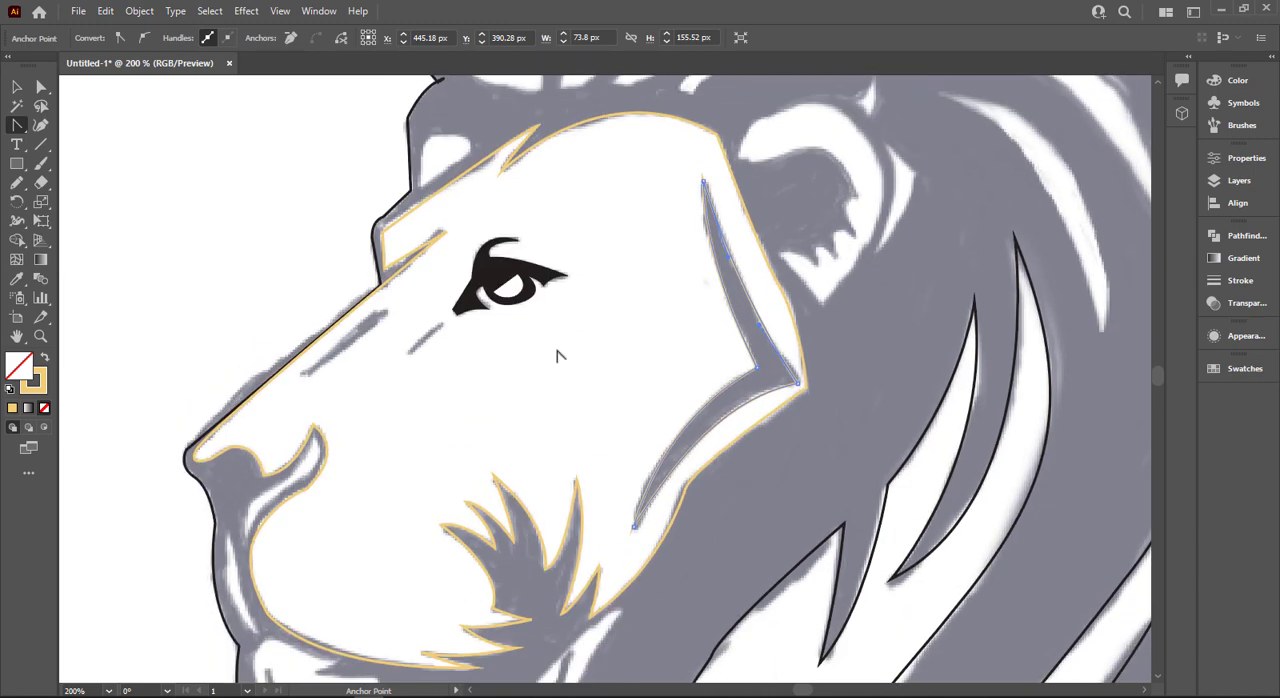
{"action": "scroll", "coordinate": [226, 432], "scroll_direction": "up", "scroll_amount": 3}
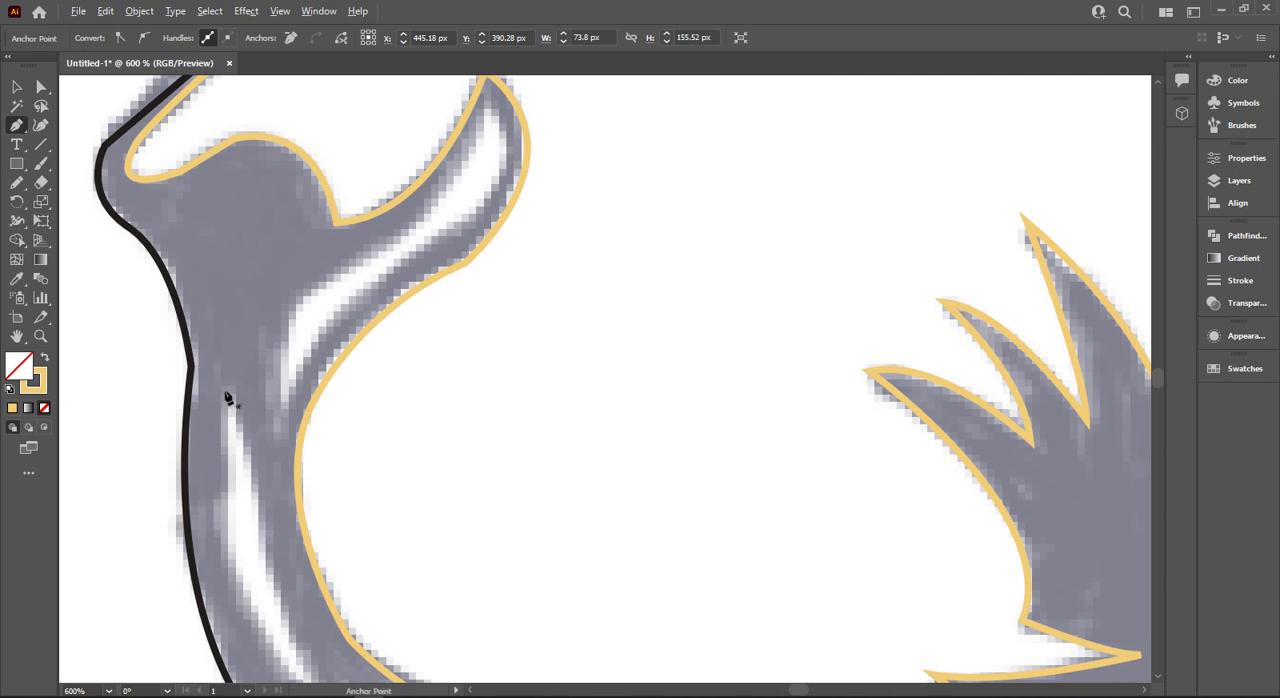
{"action": "scroll", "coordinate": [228, 397], "scroll_direction": "down", "scroll_amount": 2}
{"action": "left_click", "coordinate": [226, 330]}
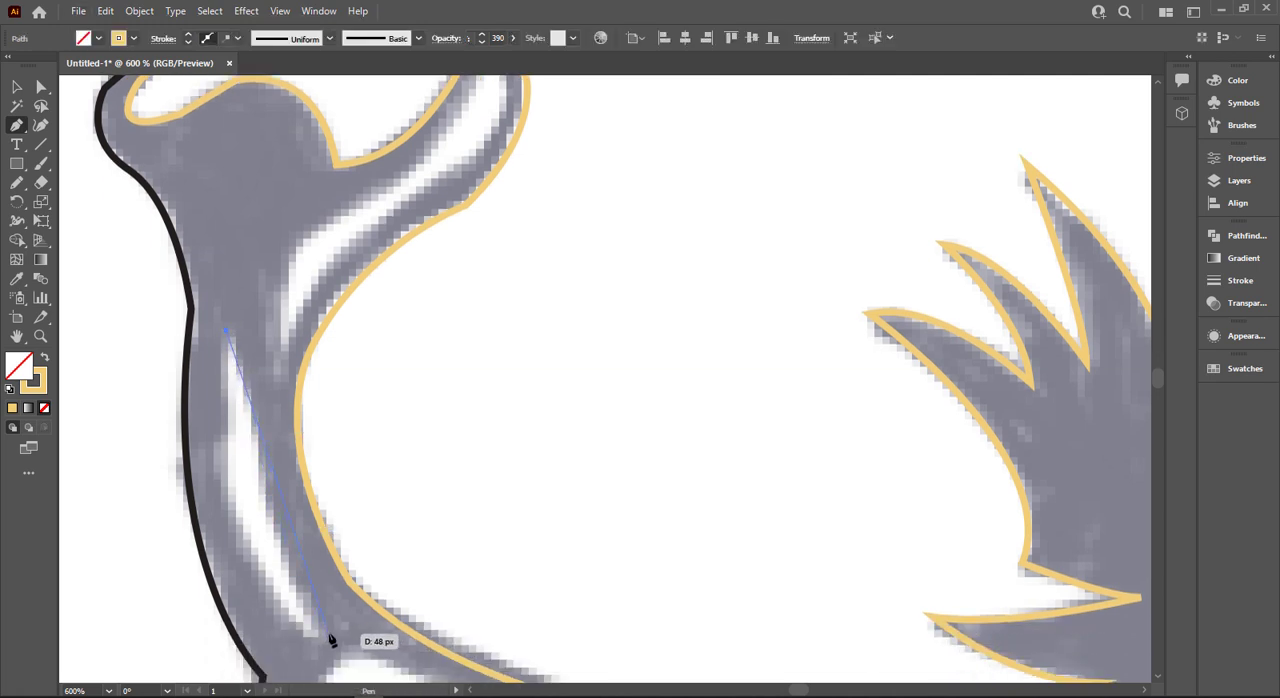
{"action": "left_click", "coordinate": [323, 633]}
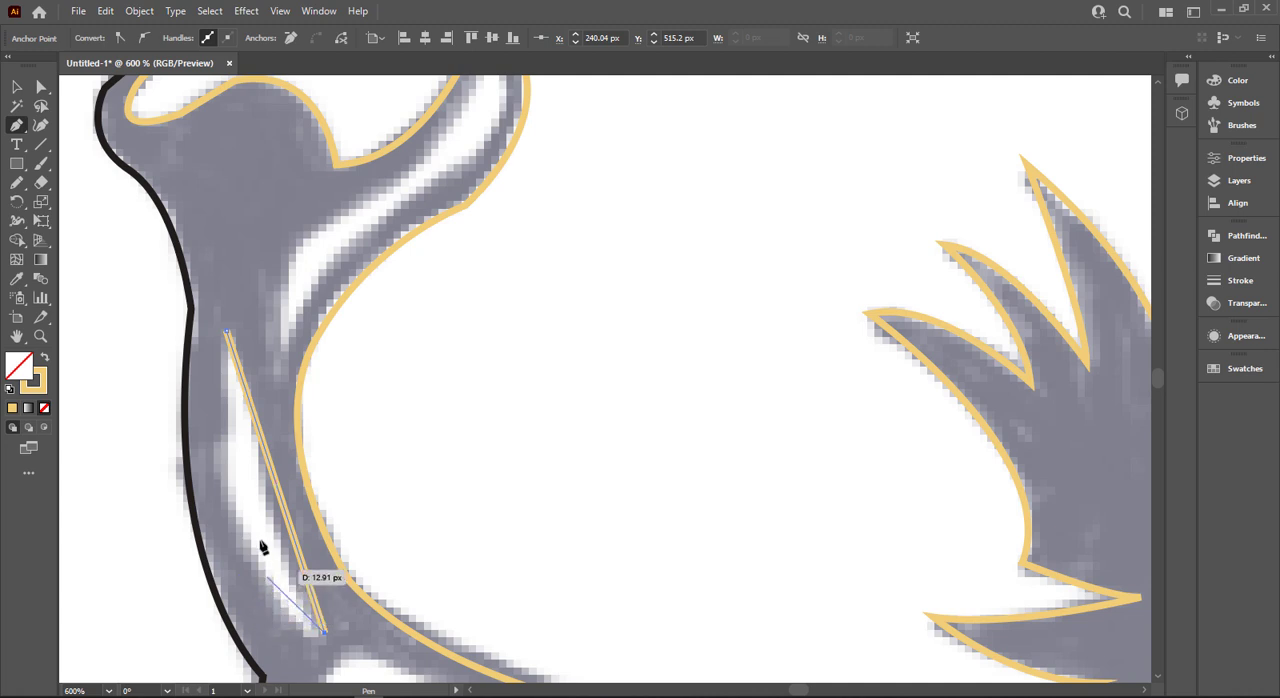
{"action": "left_click", "coordinate": [228, 495]}
{"action": "left_click", "coordinate": [226, 330]}
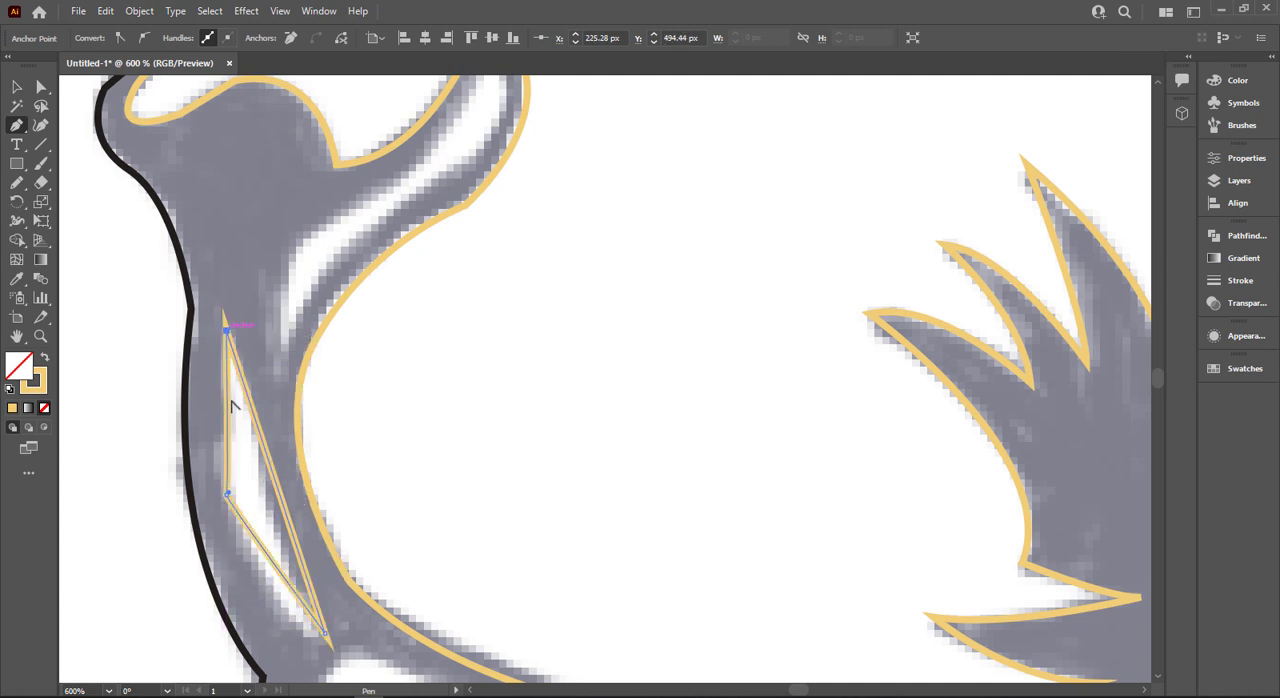
{"action": "left_click_drag", "start_coordinate": [271, 468], "coordinate": [263, 486]}
{"action": "left_click_drag", "start_coordinate": [257, 538], "coordinate": [256, 564]}
{"action": "key", "text": "ctrl+z"}
{"action": "key", "text": "ctrl+z"}
{"action": "key", "text": "ctrl+z"}
{"action": "key", "text": "ctrl+z"}
{"action": "key", "text": "ctrl+z"}
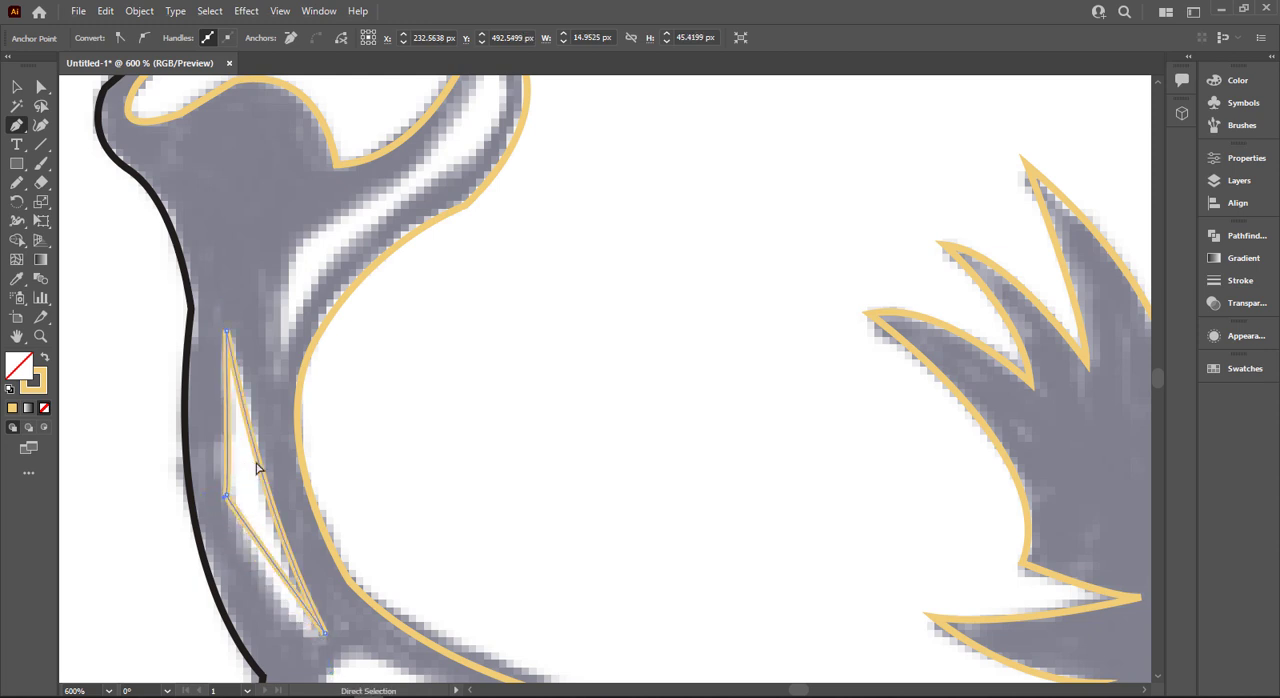
- Trace the narrow muzzle highlight with curved segments down to its lower tip and back up, closing the path
{"action": "scroll", "coordinate": [257, 466], "scroll_direction": "down", "scroll_amount": 2}
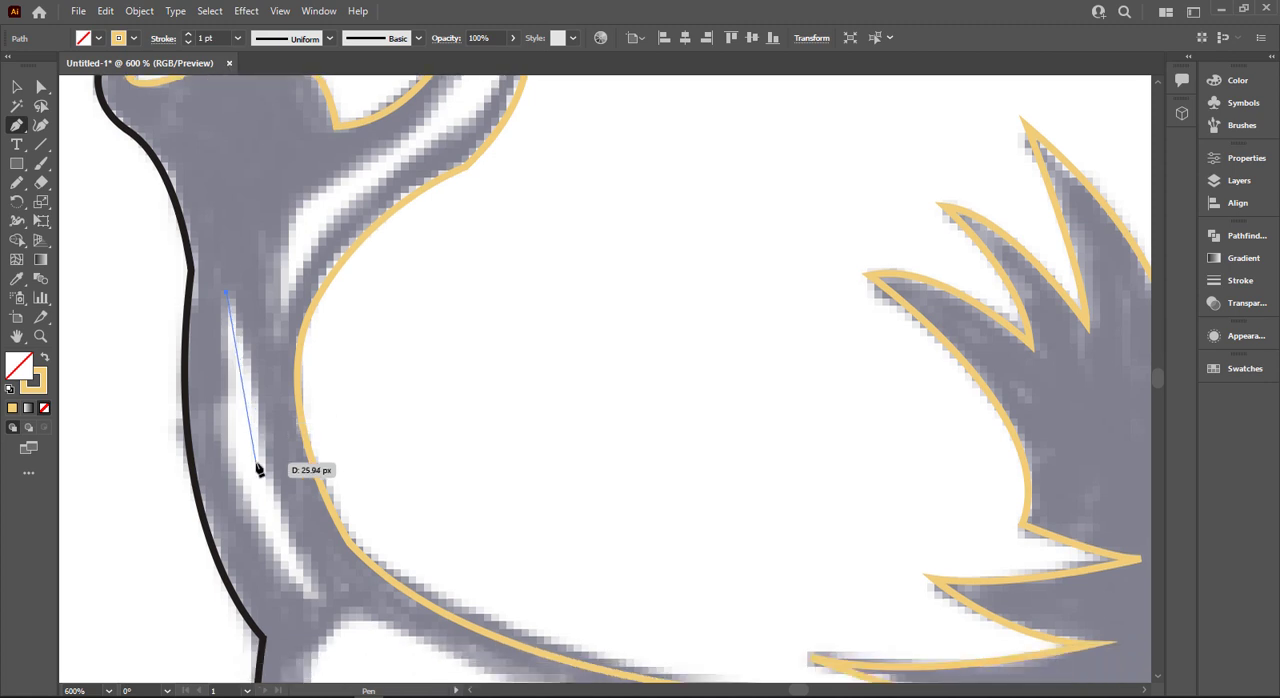
{"action": "left_click_drag", "start_coordinate": [323, 578], "coordinate": [389, 645]}
{"action": "left_click", "coordinate": [323, 578]}
{"action": "left_click_drag", "start_coordinate": [226, 280], "coordinate": [267, 170]}
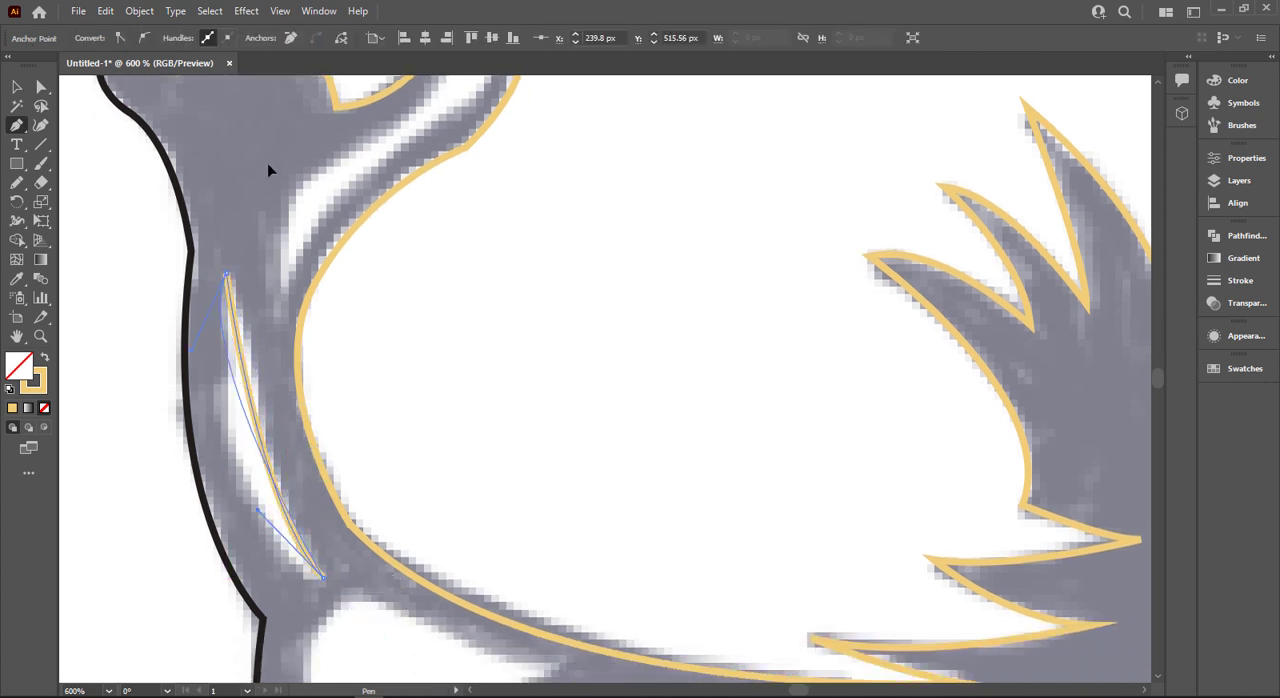
{"action": "left_click_drag", "start_coordinate": [268, 95], "coordinate": [243, 129]}
- Start the chin outline at the small spike under the mouth line and trace its notch and the upper edge forward
{"action": "scroll", "coordinate": [286, 343], "scroll_direction": "down", "scroll_amount": 6}
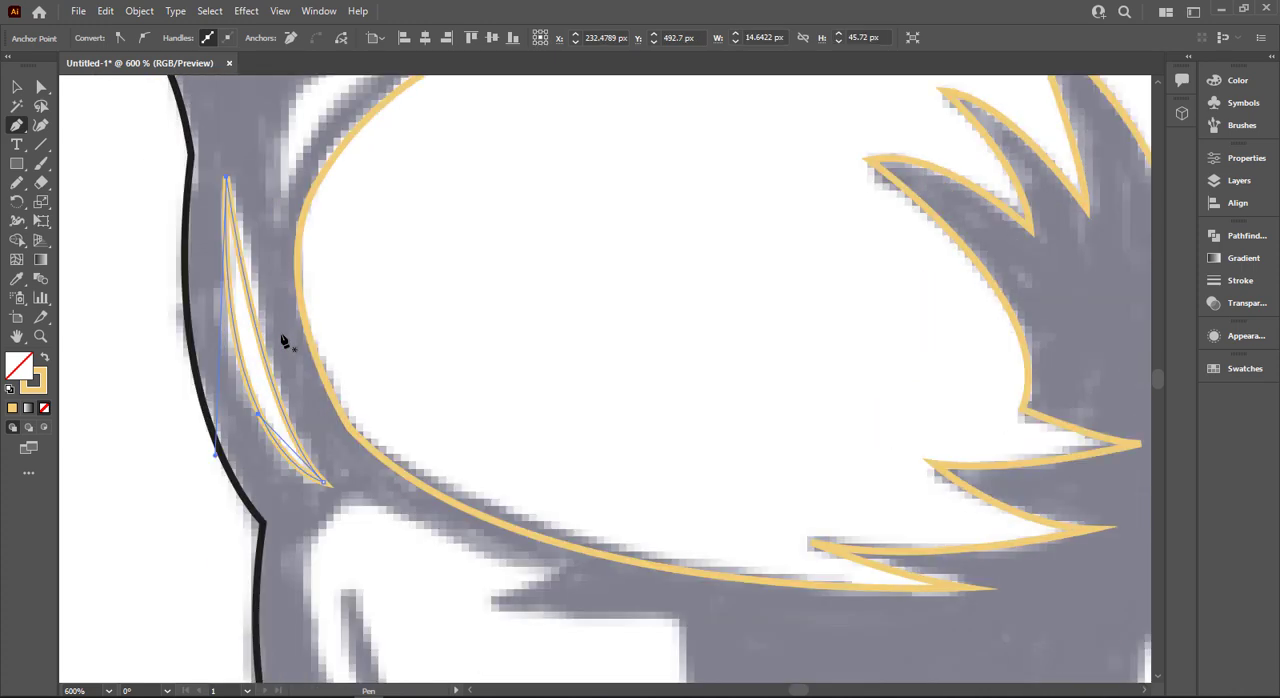
{"action": "scroll", "coordinate": [400, 455], "scroll_direction": "down", "scroll_amount": 3}
{"action": "left_click", "coordinate": [489, 445]}
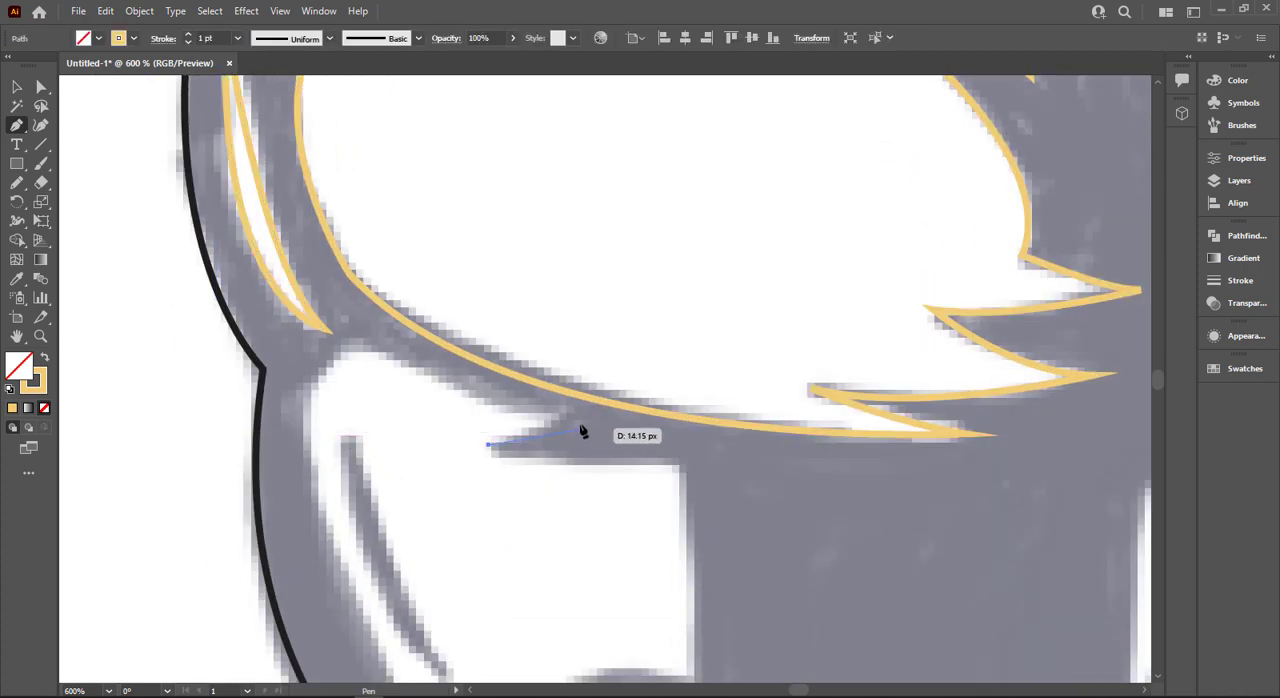
{"action": "left_click_drag", "start_coordinate": [559, 424], "coordinate": [561, 403]}
{"action": "left_click", "coordinate": [559, 415]}
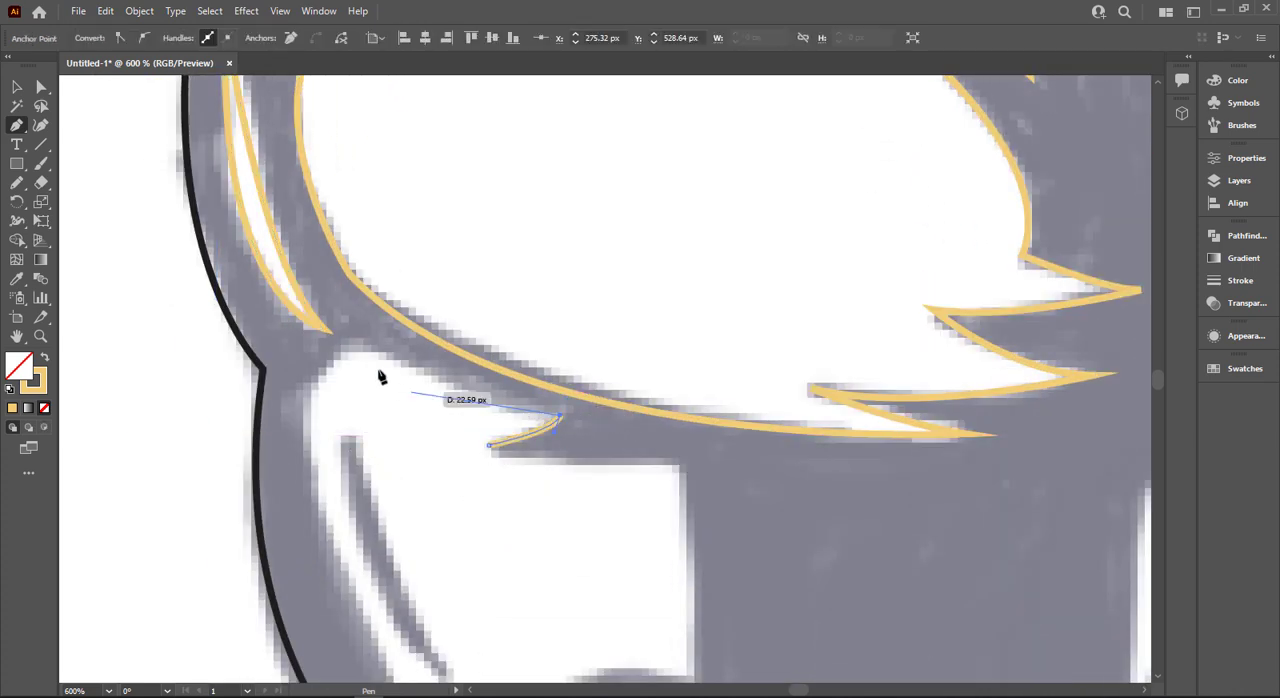
{"action": "left_click_drag", "start_coordinate": [354, 345], "coordinate": [326, 313]}
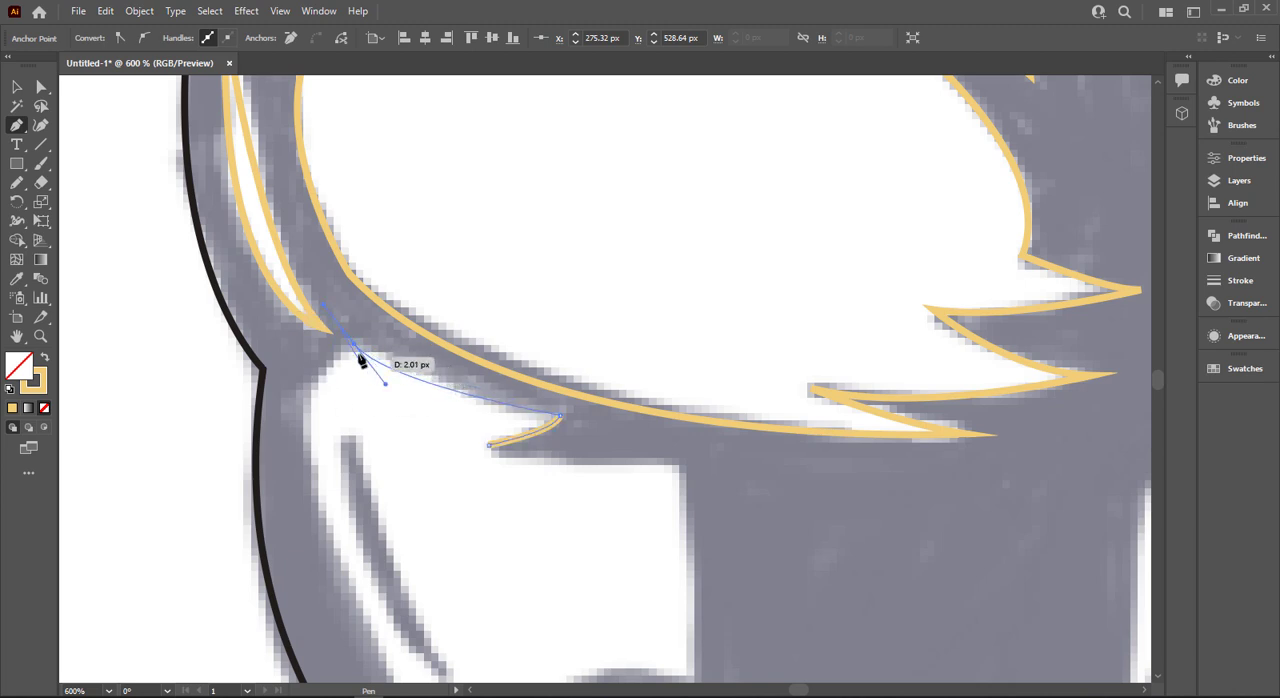
- Trace the chin's rounded front corner and its long front edge down to the lower tip
{"action": "scroll", "coordinate": [318, 387], "scroll_direction": "down", "scroll_amount": 2}
{"action": "mouse_move", "coordinate": [318, 387]}
{"action": "left_mouse_down"}
{"action": "mouse_move", "coordinate": [326, 420]}
{"action": "mouse_move", "coordinate": [304, 327]}
{"action": "left_mouse_up"}
{"action": "scroll", "coordinate": [430, 568], "scroll_direction": "down", "scroll_amount": 2}
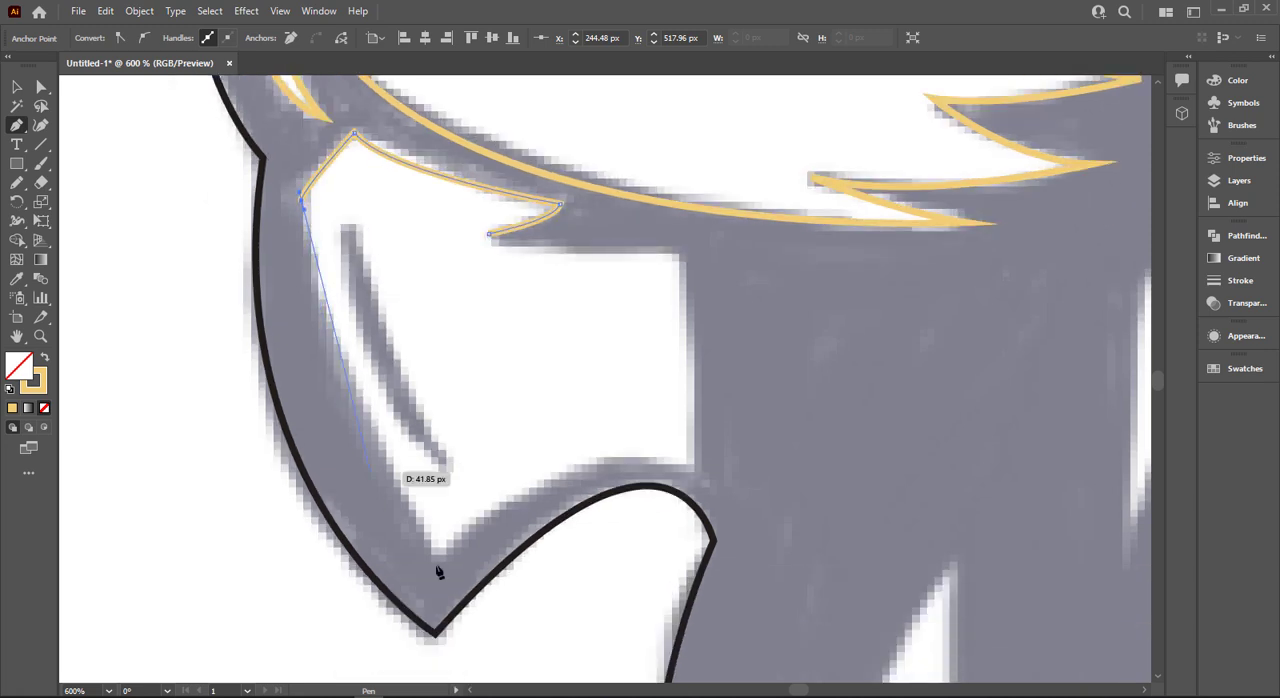
{"action": "mouse_move", "coordinate": [441, 555]}
{"action": "left_mouse_down"}
{"action": "mouse_move", "coordinate": [511, 595]}
{"action": "mouse_move", "coordinate": [446, 568]}
{"action": "left_mouse_up"}
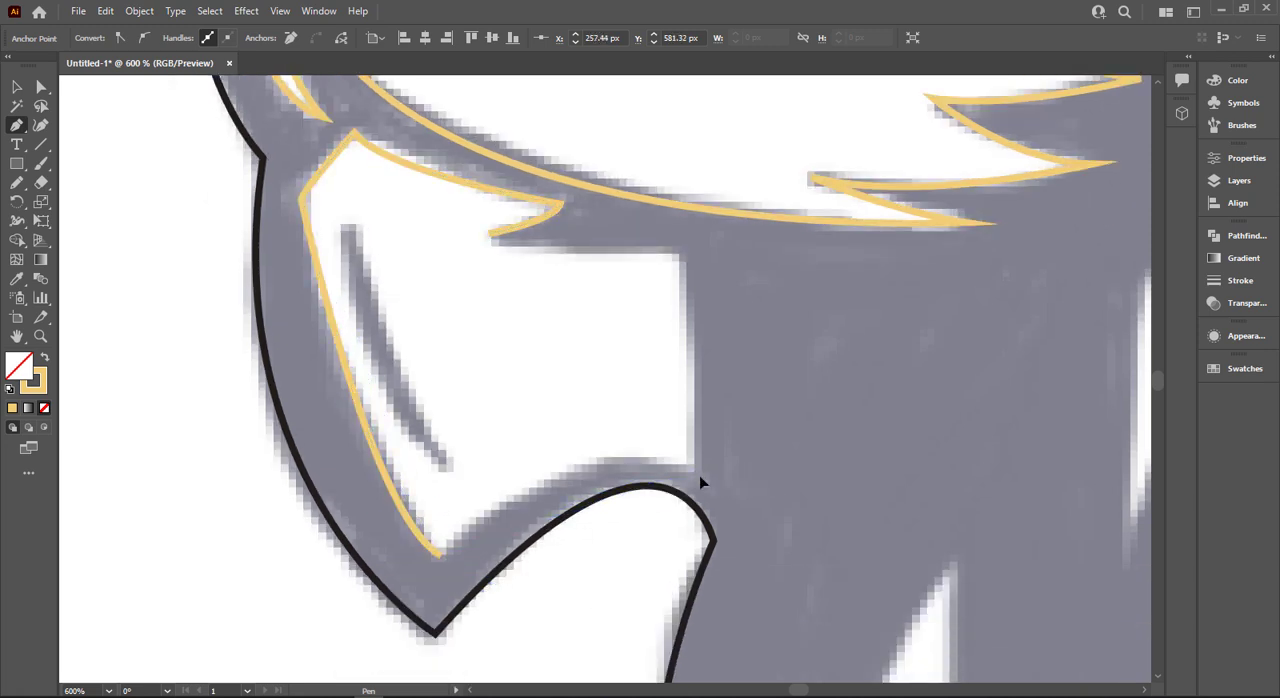
- Trace the chin's curved lower edge, straight rear edge and upper edge back to the small spike, closing the outline
{"action": "mouse_move", "coordinate": [698, 470]}
{"action": "left_mouse_down"}
{"action": "mouse_move", "coordinate": [803, 551]}
{"action": "mouse_move", "coordinate": [814, 524]}
{"action": "left_mouse_up"}
{"action": "left_click_drag", "start_coordinate": [698, 471], "coordinate": [698, 472]}
{"action": "left_click", "coordinate": [680, 253]}
{"action": "left_click", "coordinate": [488, 234]}
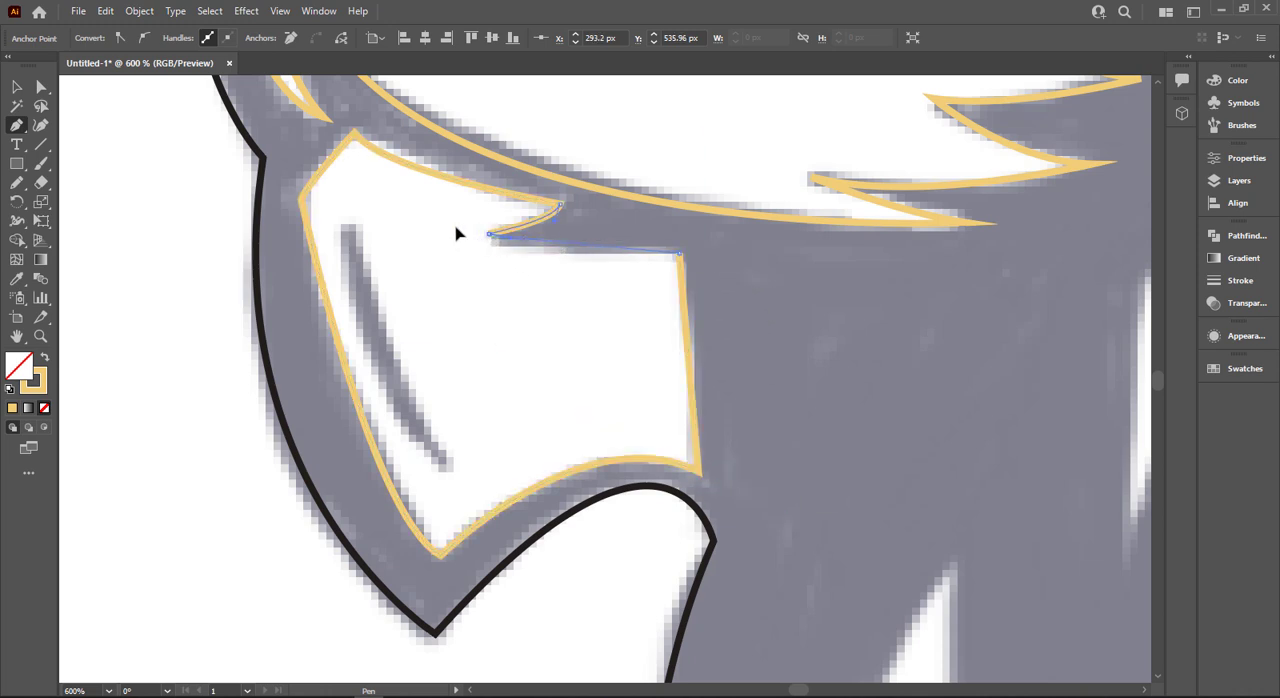
{"action": "left_click_drag", "start_coordinate": [418, 219], "coordinate": [414, 220]}
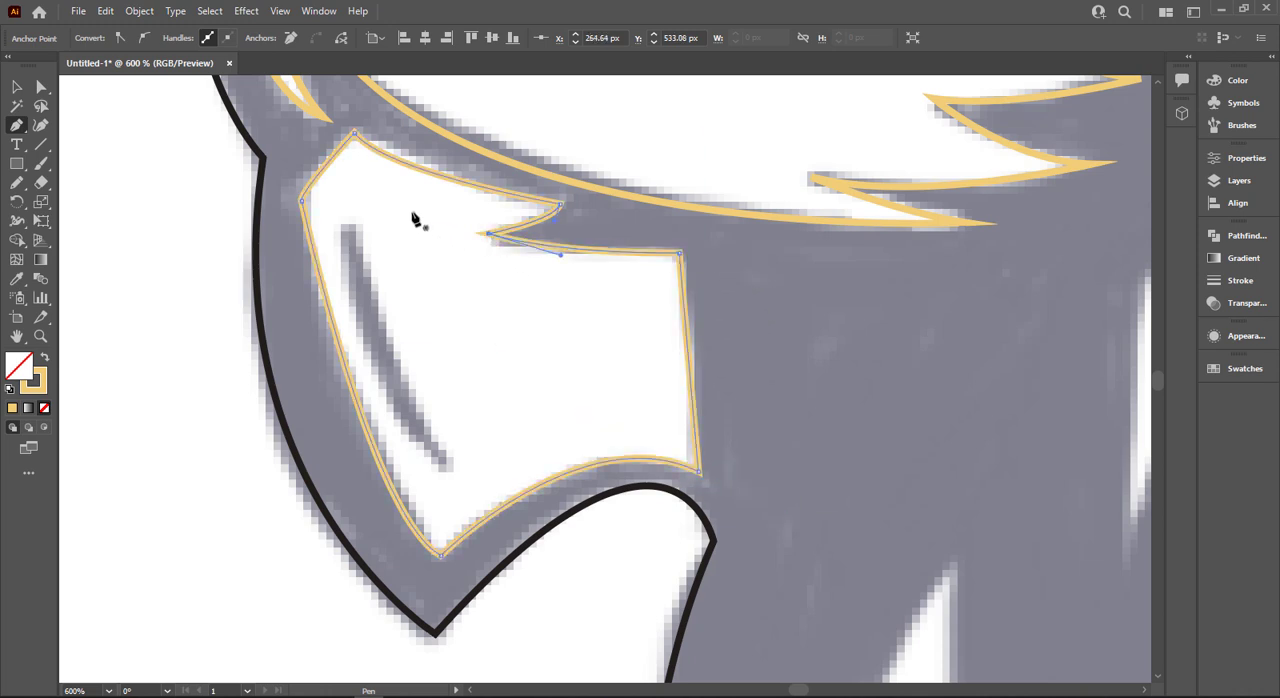
- Outline the thin dark crease inside the chin as a closed, curved sliver
{"action": "left_click", "coordinate": [351, 224]}
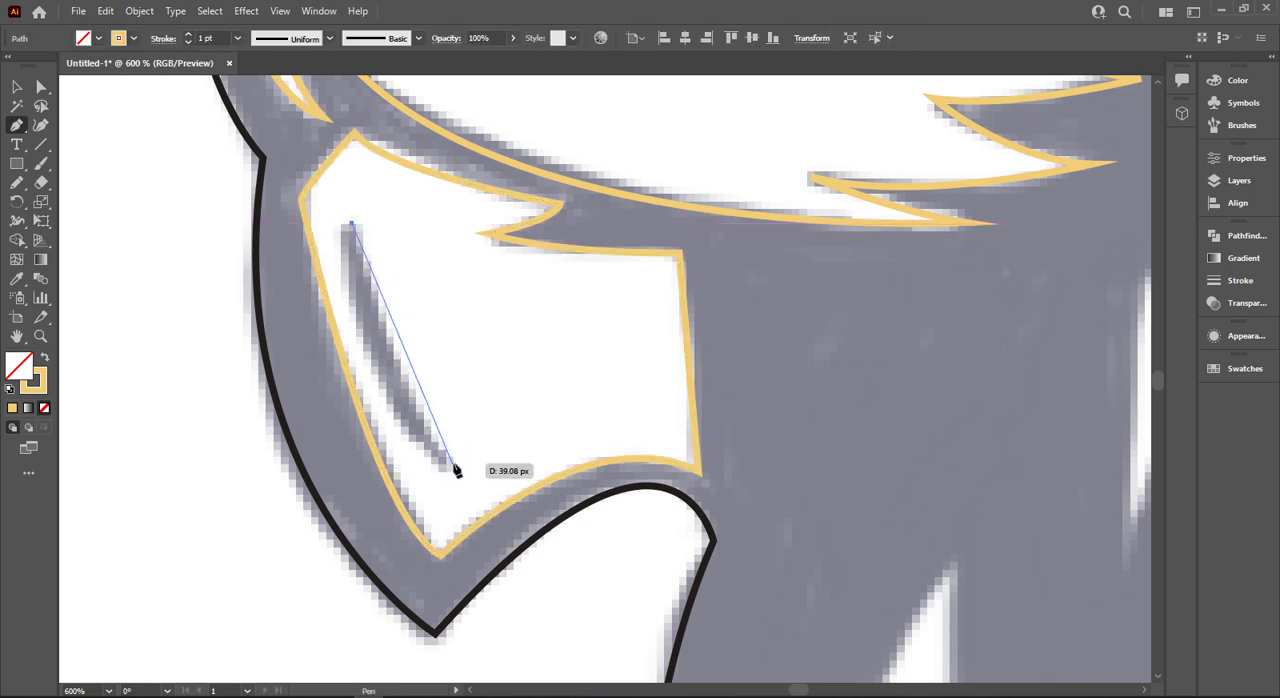
{"action": "left_click_drag", "start_coordinate": [454, 464], "coordinate": [571, 537]}
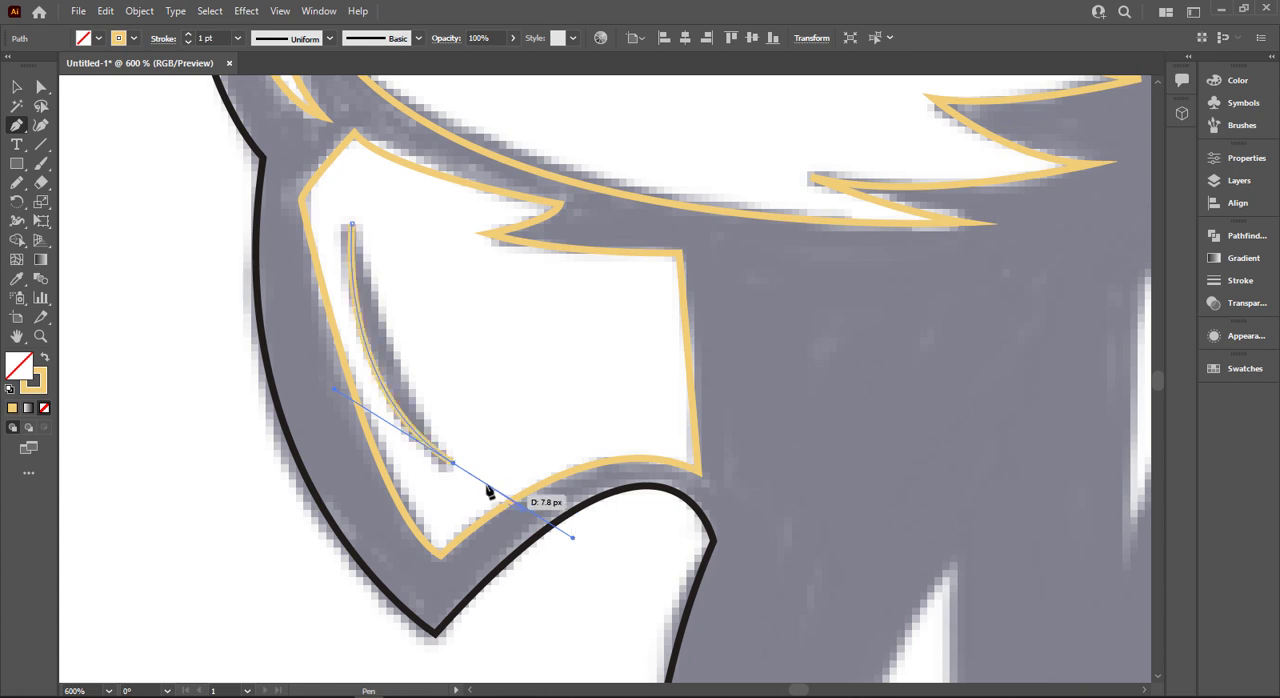
{"action": "left_click", "coordinate": [454, 464]}
{"action": "left_click_drag", "start_coordinate": [352, 224], "coordinate": [330, 268]}
{"action": "scroll", "coordinate": [480, 455], "scroll_direction": "down", "scroll_amount": 2}
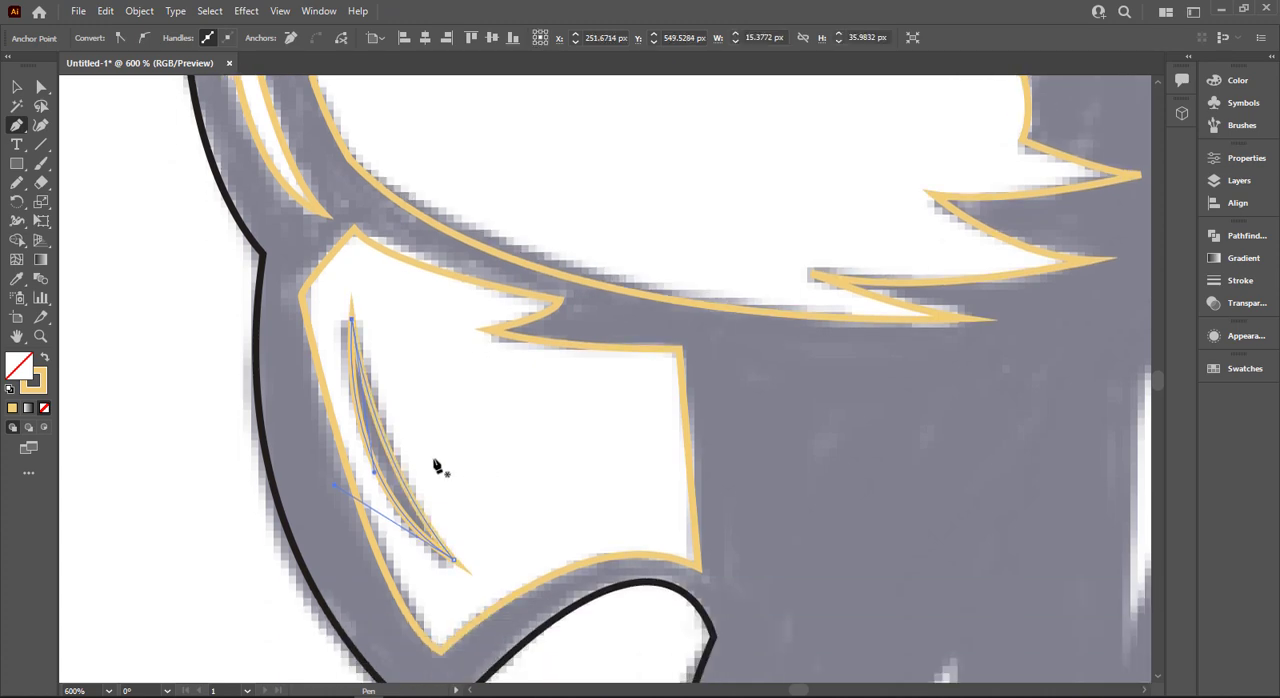
- Start the beard highlight below the chin at its upper peak, tracing its rear edge down to the lower tip and front edge back up
{"action": "scroll", "coordinate": [520, 335], "scroll_direction": "down", "scroll_amount": 2}
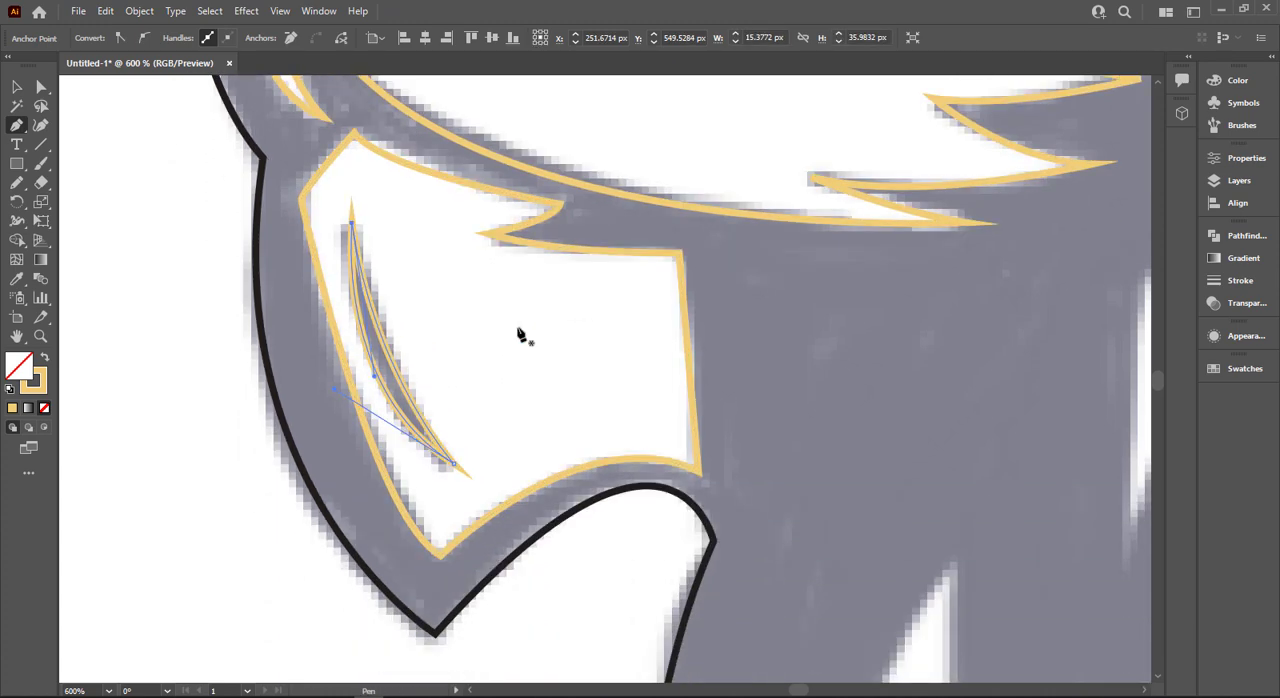
{"action": "left_click", "coordinate": [20, 90]}
{"action": "scroll", "coordinate": [471, 304], "scroll_direction": "down", "scroll_amount": 2}
{"action": "left_click", "coordinate": [827, 283]}
{"action": "scroll", "coordinate": [827, 284], "scroll_direction": "down", "scroll_amount": 3}
{"action": "key", "text": "space"}
{"action": "left_click_drag", "start_coordinate": [766, 420], "coordinate": [283, 406]}
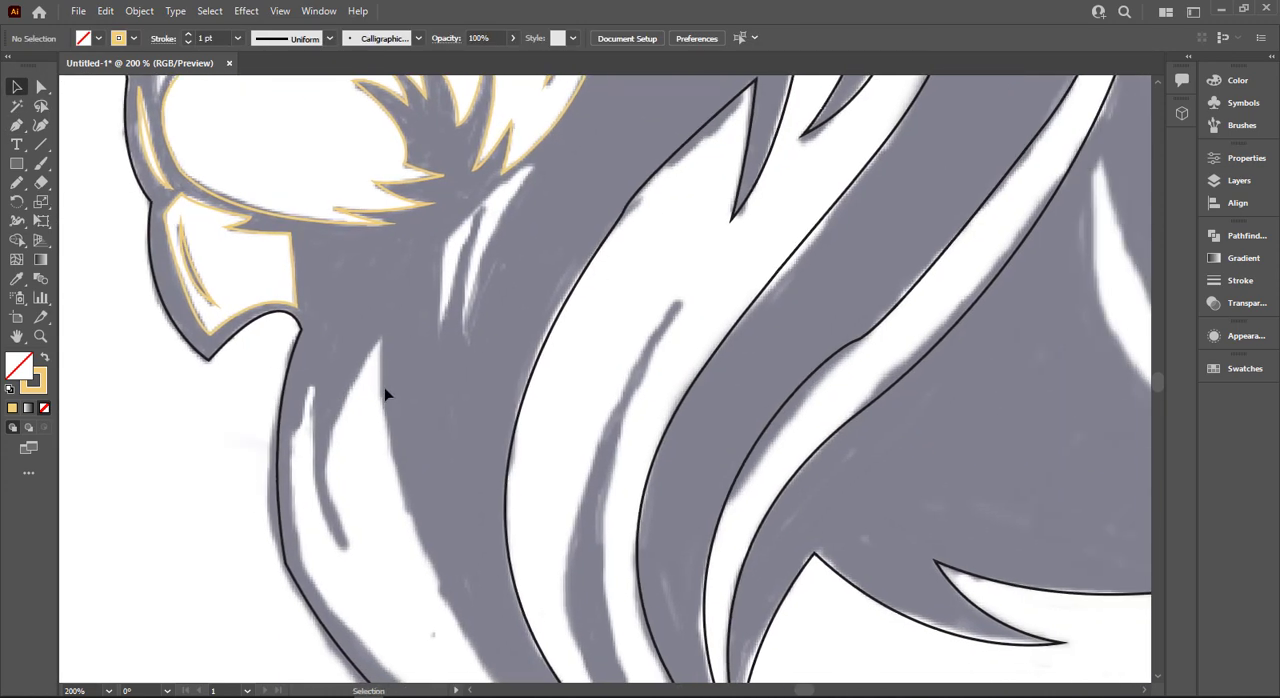
{"action": "scroll", "coordinate": [384, 387], "scroll_direction": "down", "scroll_amount": 2}
{"action": "scroll", "coordinate": [423, 418], "scroll_direction": "up", "scroll_amount": 2}
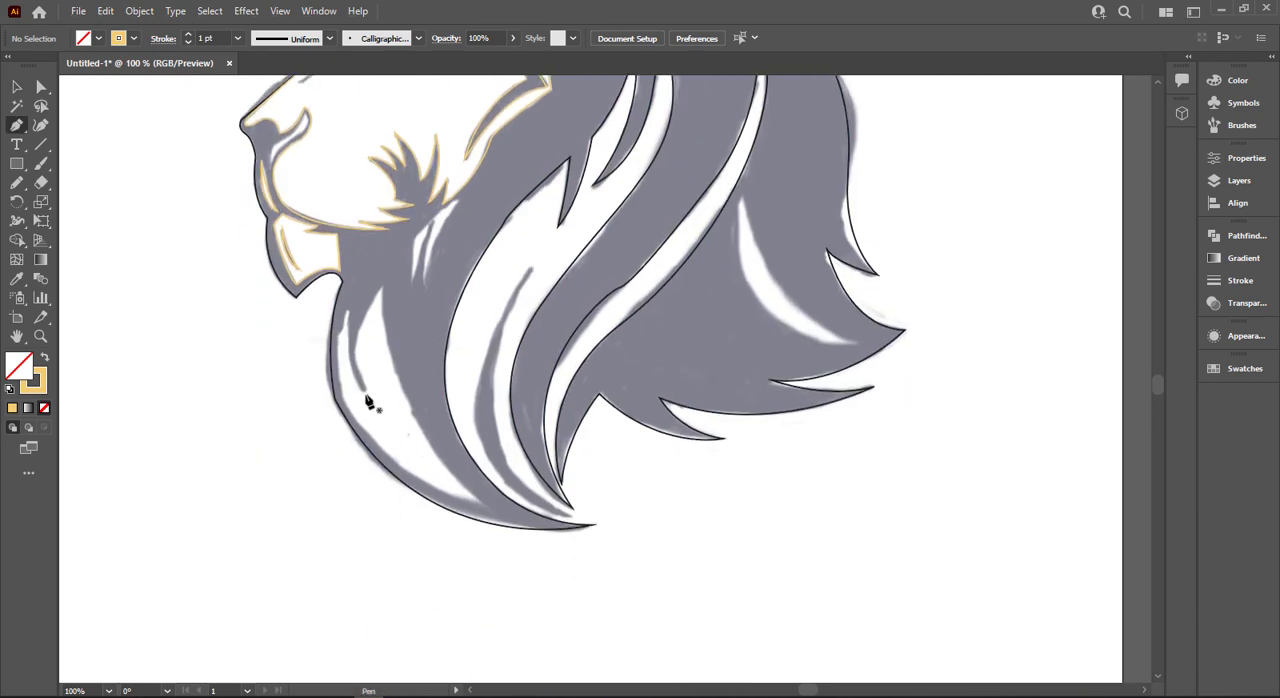
{"action": "left_click", "coordinate": [382, 288]}
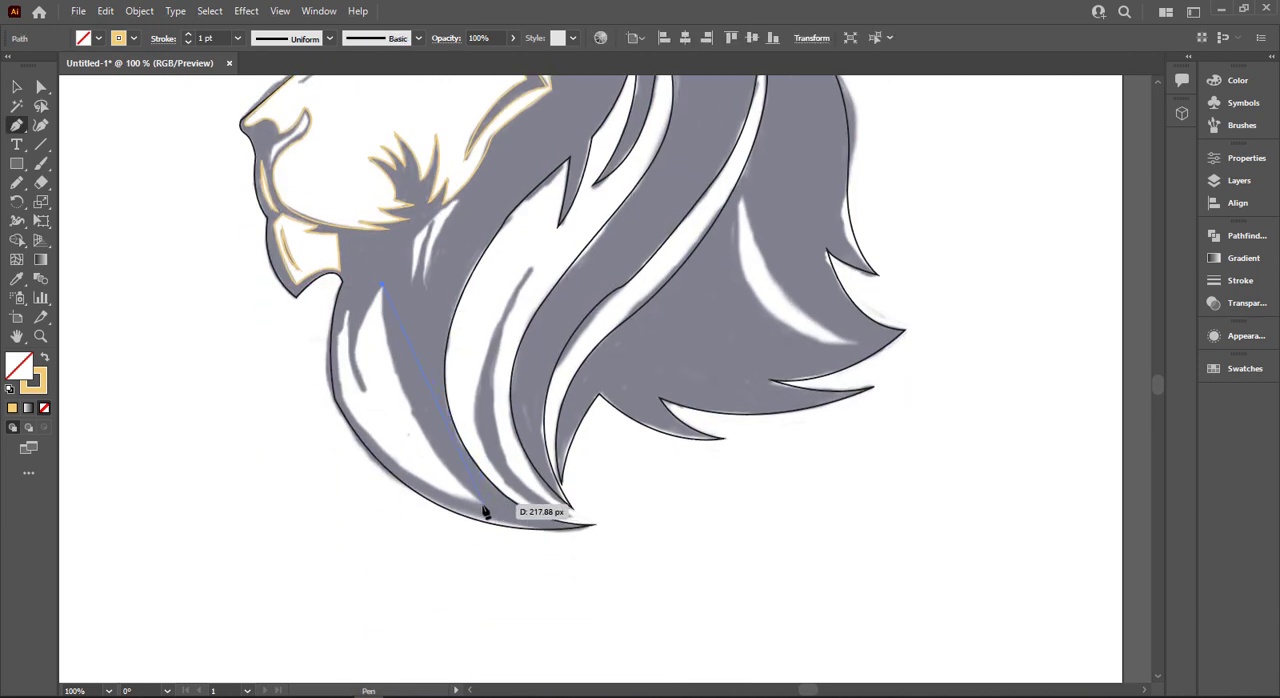
{"action": "left_click", "coordinate": [482, 509]}
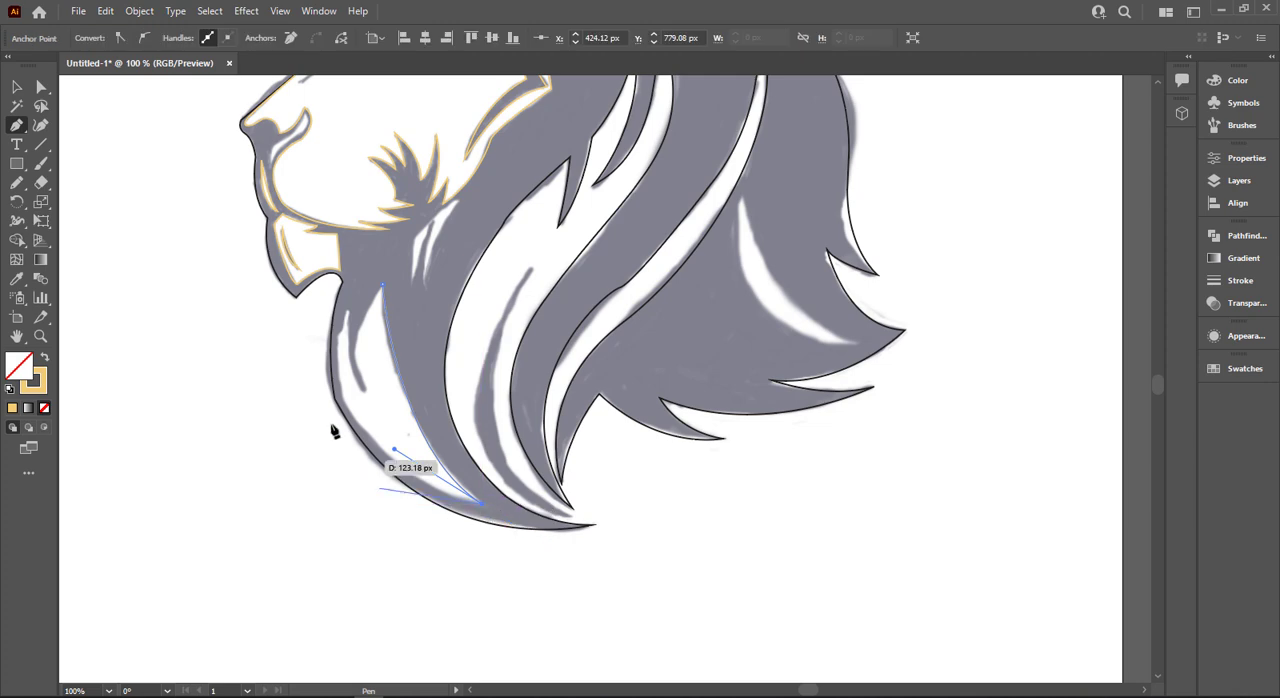
{"action": "left_click_drag", "start_coordinate": [345, 316], "coordinate": [392, 160]}
{"action": "scroll", "coordinate": [331, 385], "scroll_direction": "up", "scroll_amount": 4}
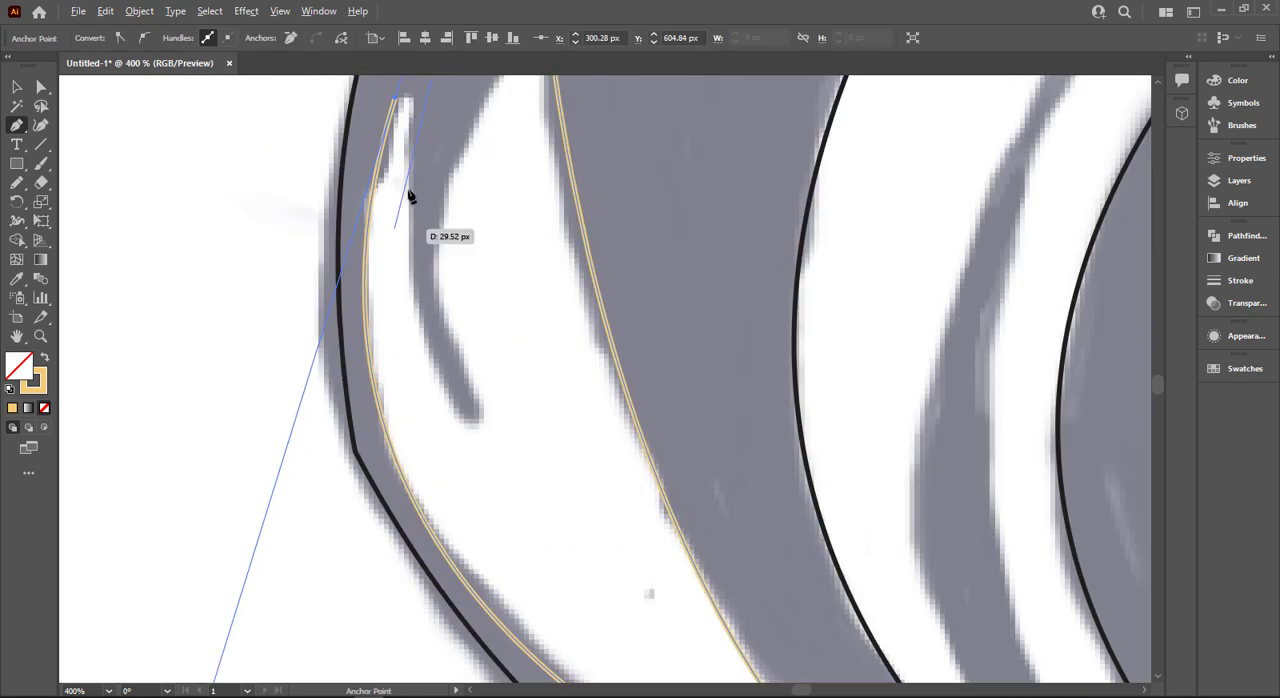
- Trace the beard highlight's inner notch down to its low point and back up to the peak, closing the outline
{"action": "left_click", "coordinate": [396, 100]}
{"action": "left_click_drag", "start_coordinate": [486, 424], "coordinate": [575, 489]}
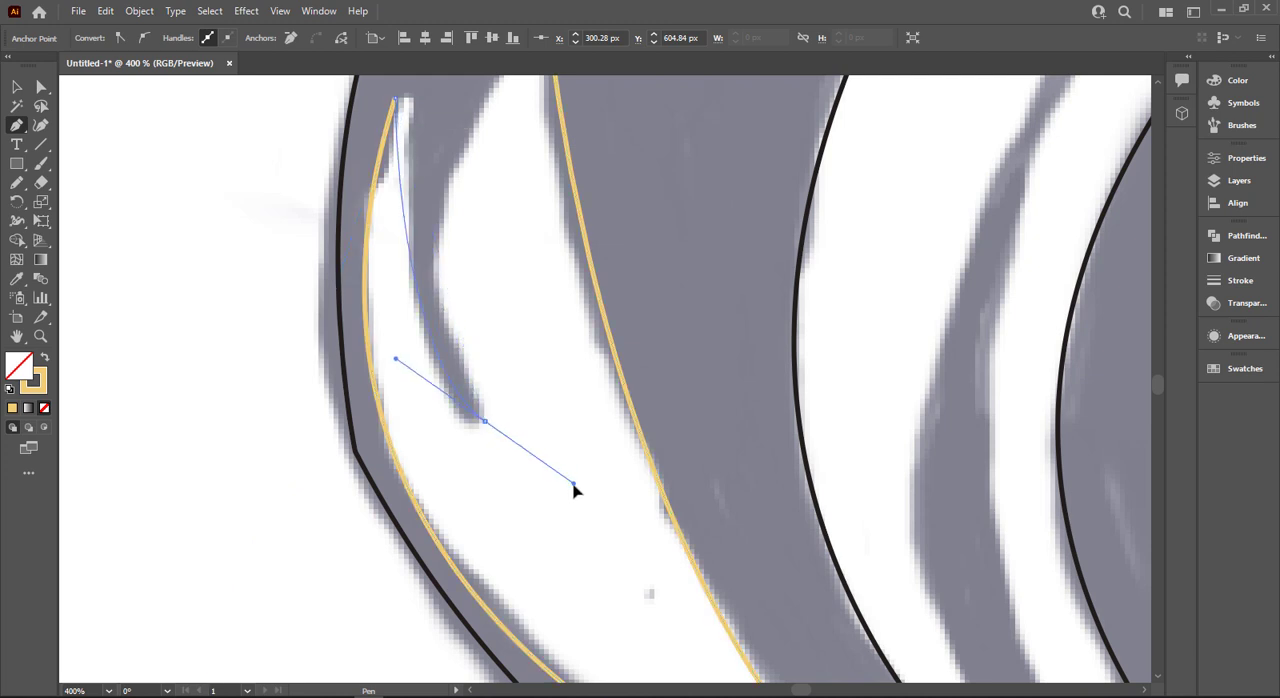
{"action": "scroll", "coordinate": [486, 503], "scroll_direction": "up", "scroll_amount": 2}
{"action": "left_click", "coordinate": [488, 497]}
{"action": "scroll", "coordinate": [530, 350], "scroll_direction": "up", "scroll_amount": 3}
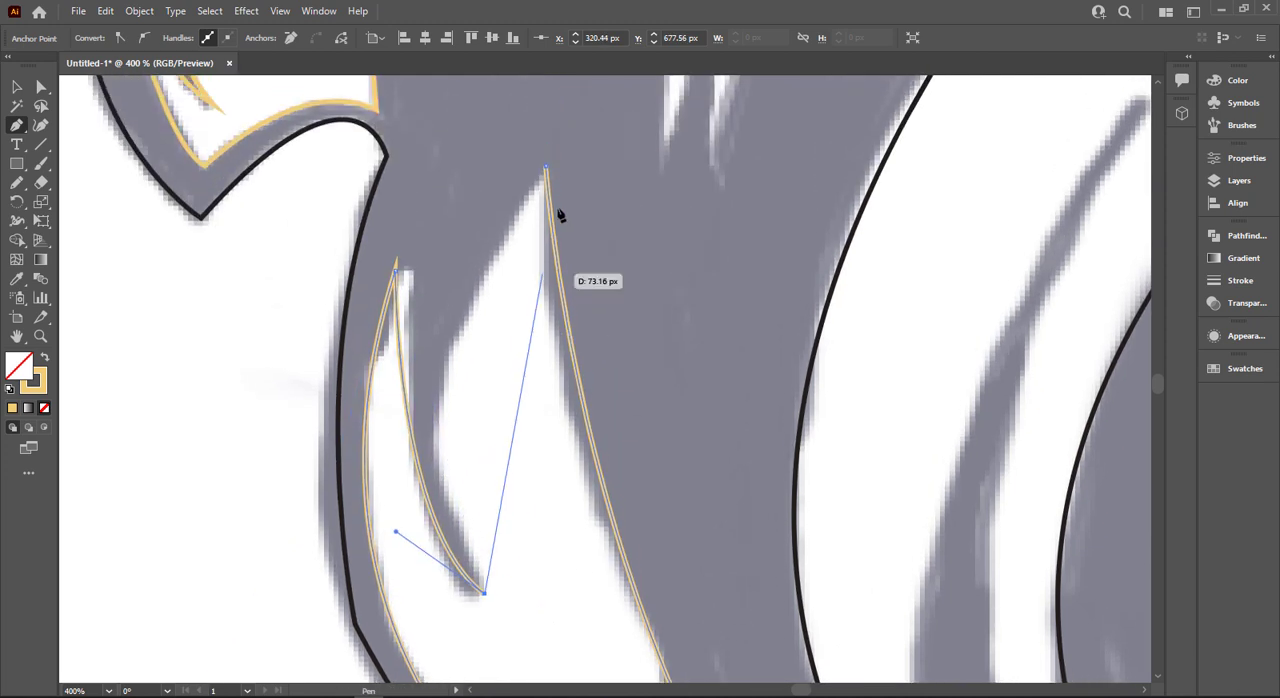
{"action": "left_click_drag", "start_coordinate": [545, 168], "coordinate": [671, 132]}
- Start the light tuft behind the jaw, tracing its straight upper edge, long rear edge to the lower tip and the edge up to the inner notch
{"action": "scroll", "coordinate": [655, 320], "scroll_direction": "down", "scroll_amount": 3}
{"action": "left_click_drag", "start_coordinate": [617, 343], "coordinate": [476, 626]}
{"action": "left_click", "coordinate": [534, 333]}
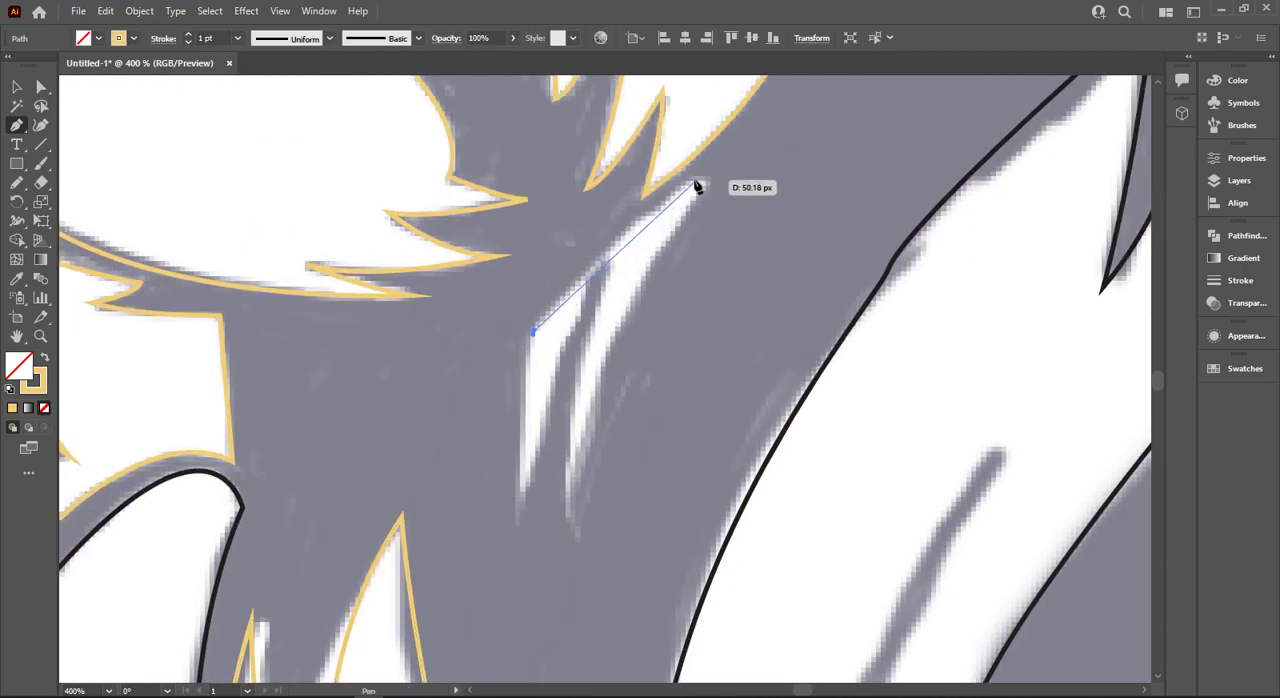
{"action": "left_click", "coordinate": [720, 166]}
{"action": "mouse_move", "coordinate": [582, 572]}
{"action": "left_mouse_down"}
{"action": "mouse_move", "coordinate": [580, 684]}
{"action": "mouse_move", "coordinate": [581, 576]}
{"action": "left_mouse_up"}
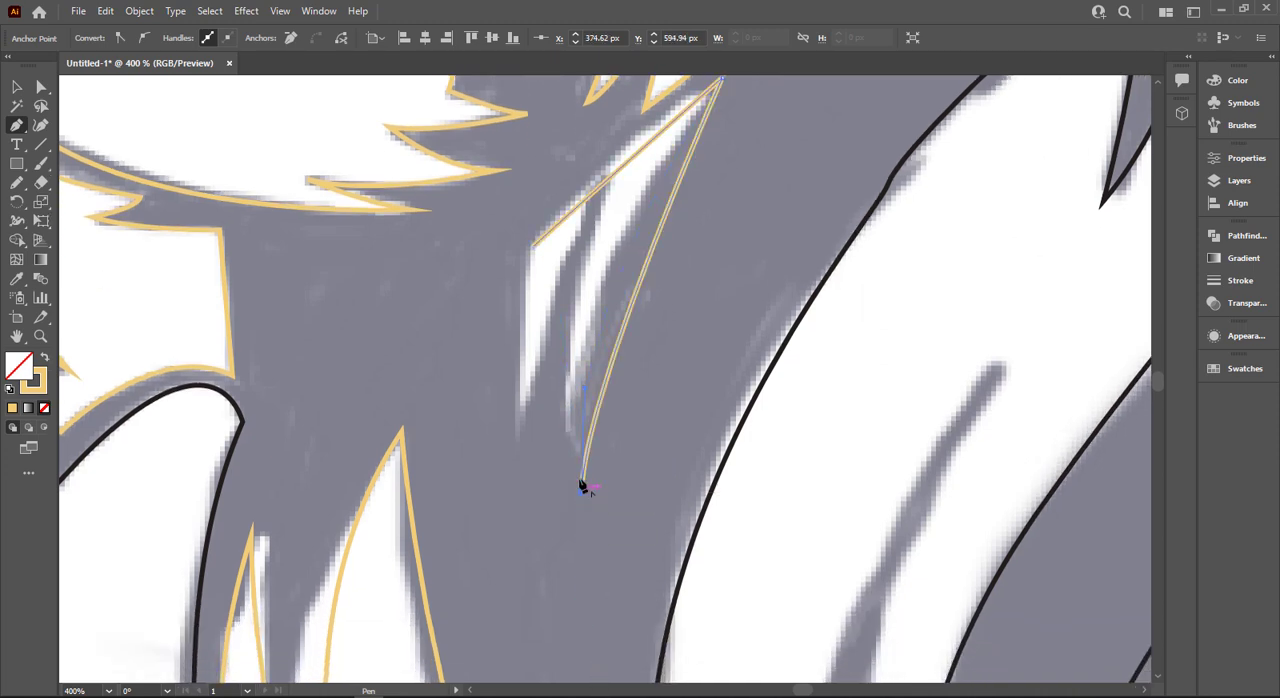
{"action": "mouse_move", "coordinate": [614, 218]}
{"action": "left_mouse_down"}
{"action": "mouse_move", "coordinate": [609, 229]}
{"action": "mouse_move", "coordinate": [660, 198]}
{"action": "mouse_move", "coordinate": [643, 149]}
{"action": "left_mouse_up"}
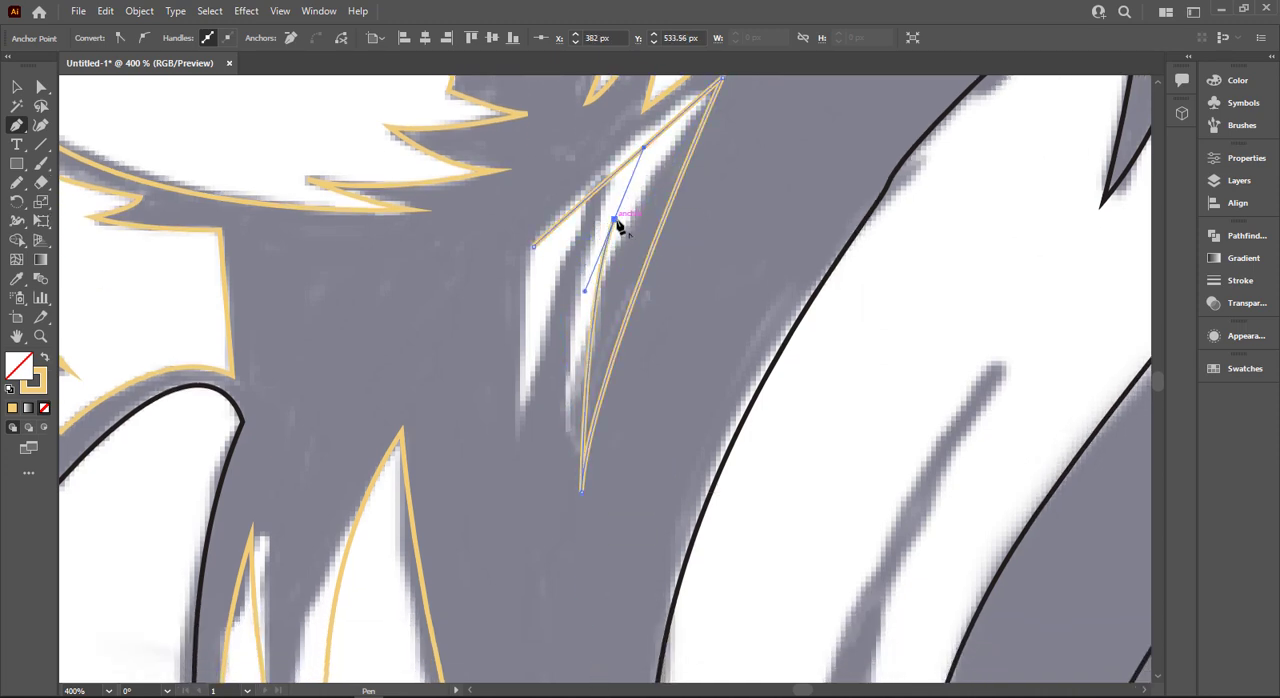
- Trace the jaw tuft's shorter front spike from the inner notch down and back up to the starting corner, closing the outline
{"action": "mouse_move", "coordinate": [616, 216]}
{"action": "left_mouse_down"}
{"action": "mouse_move", "coordinate": [560, 334]}
{"action": "mouse_move", "coordinate": [543, 460]}
{"action": "left_mouse_up"}
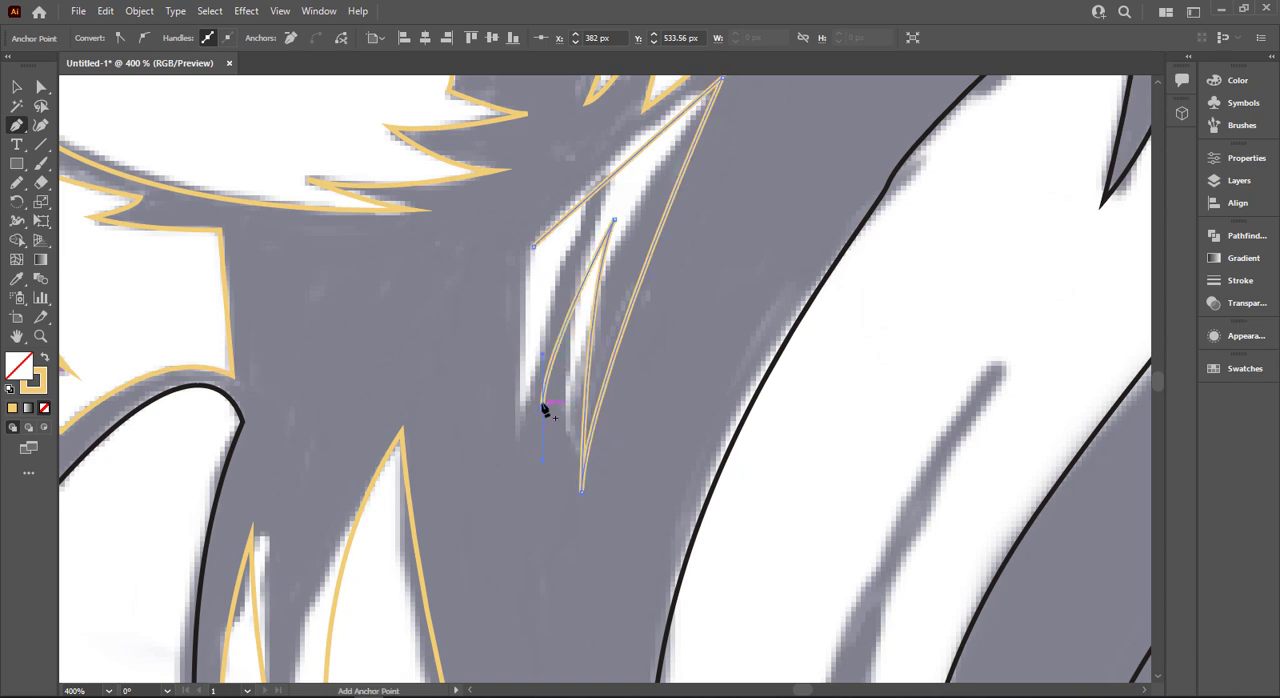
{"action": "key", "text": "ctrl+z"}
{"action": "left_click_drag", "start_coordinate": [543, 415], "coordinate": [536, 470]}
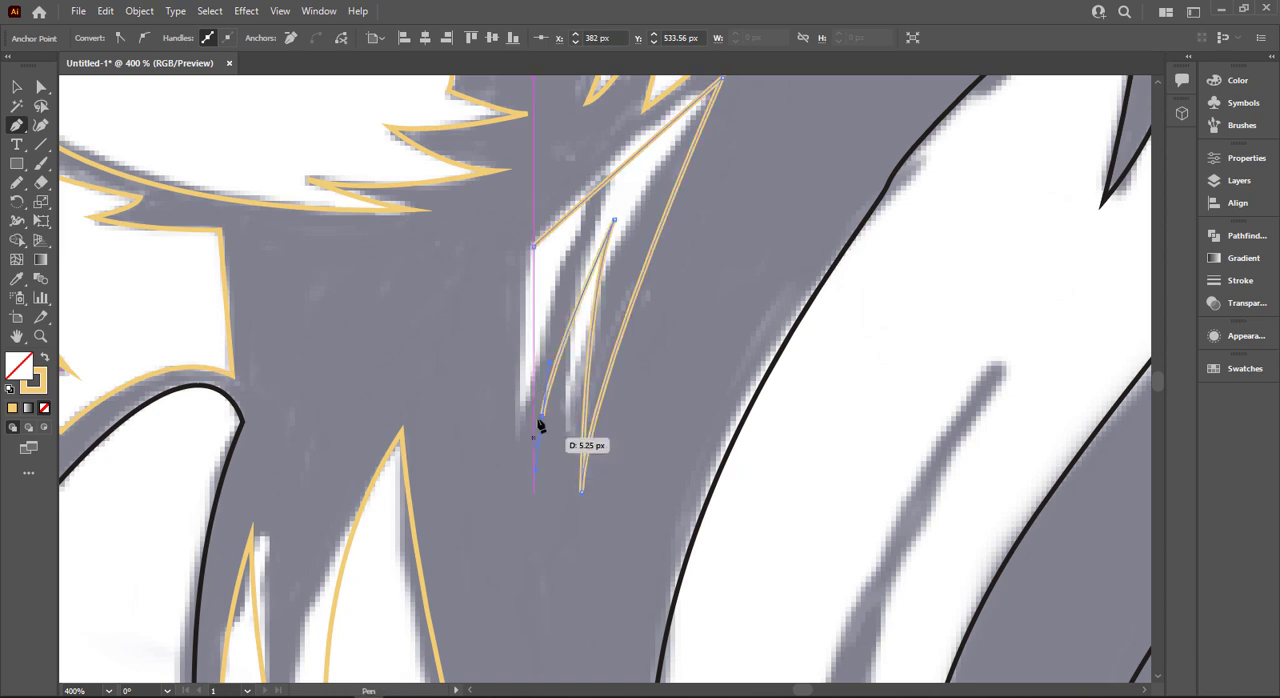
{"action": "left_click_drag", "start_coordinate": [530, 270], "coordinate": [545, 248]}
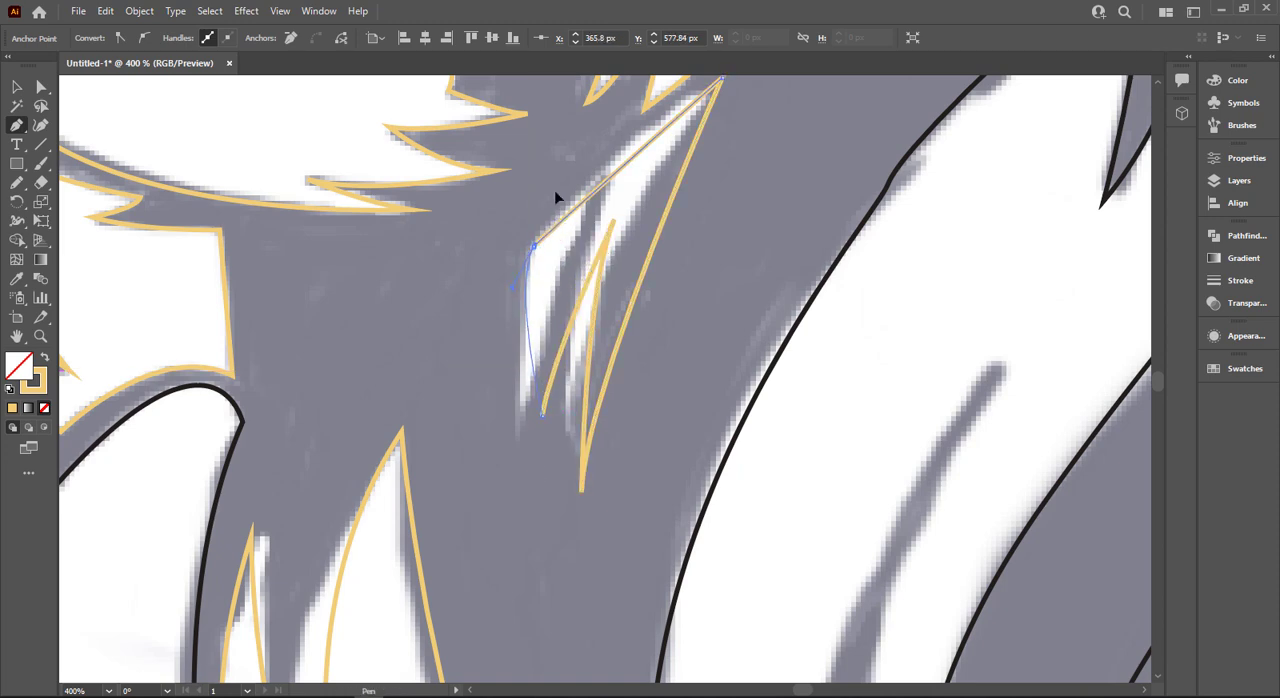
{"action": "left_click", "coordinate": [614, 216]}
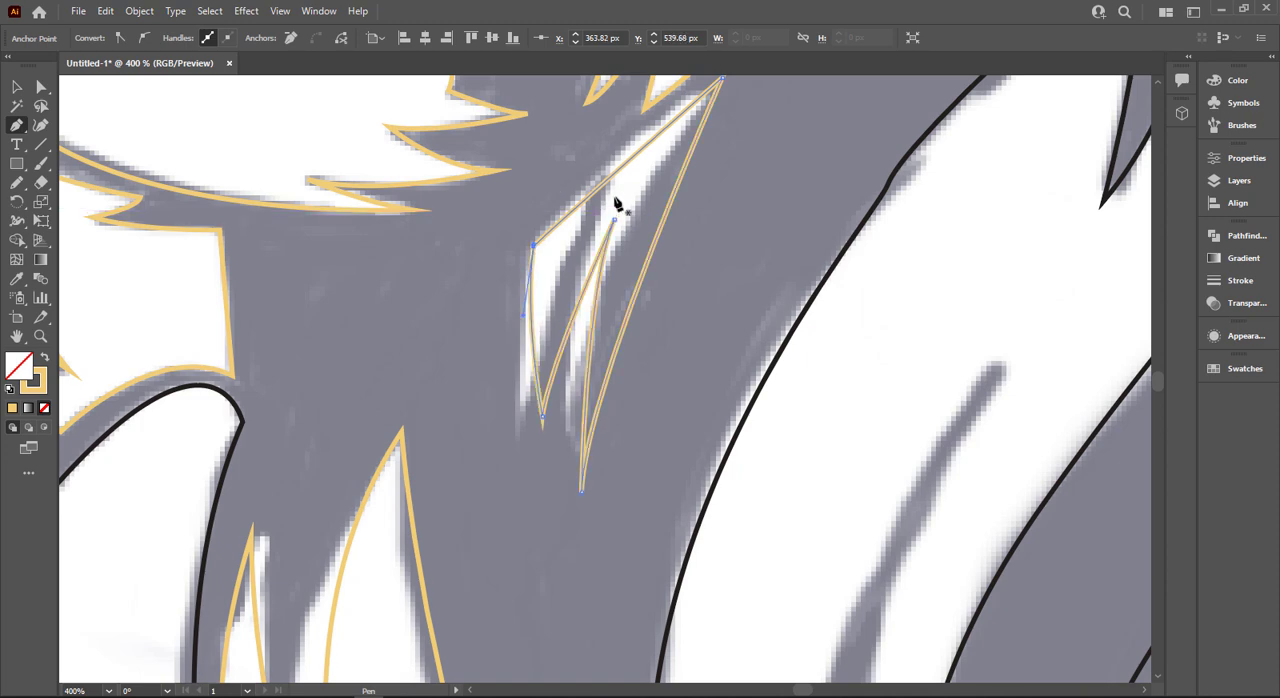
{"action": "left_click_drag", "start_coordinate": [614, 172], "coordinate": [614, 160]}
{"action": "key", "text": "ctrl+z"}
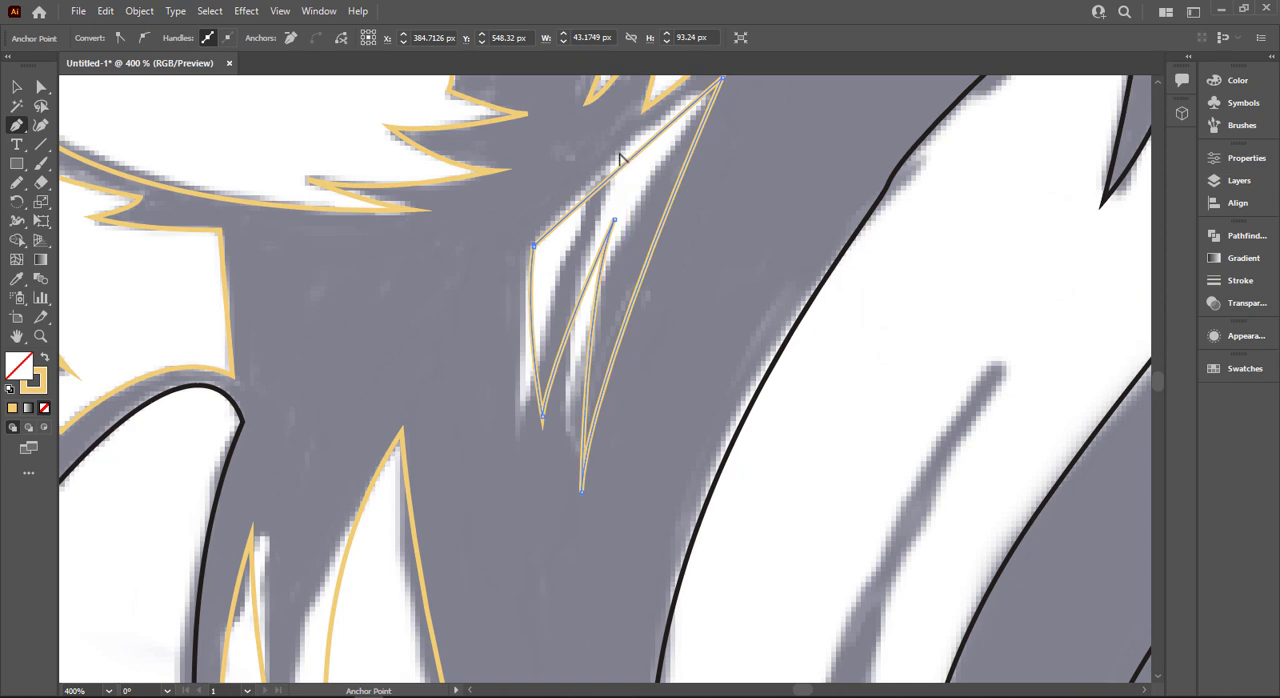
{"action": "left_click_drag", "start_coordinate": [624, 163], "coordinate": [621, 157]}
{"action": "key", "text": "ctrl+z"}
{"action": "left_click_drag", "start_coordinate": [27, 130], "coordinate": [88, 186]}
{"action": "left_click_drag", "start_coordinate": [622, 167], "coordinate": [617, 158]}
{"action": "key", "text": "ctrl+z"}
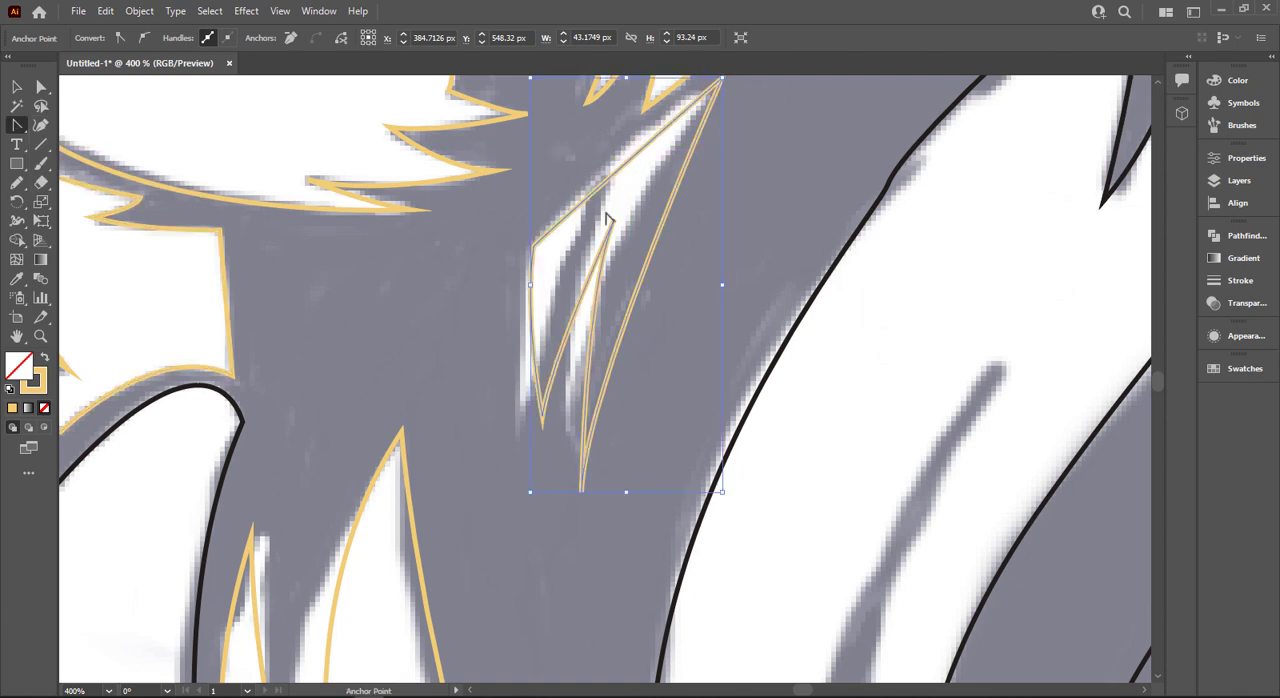
{"action": "left_click", "coordinate": [551, 242]}
- Bend the straight upper edge of the jaw tuft outline into a slight outward curve with the Anchor Point tool
{"action": "left_click_drag", "start_coordinate": [17, 125], "coordinate": [100, 188]}
{"action": "left_click_drag", "start_coordinate": [614, 178], "coordinate": [618, 158]}
{"action": "scroll", "coordinate": [570, 229], "scroll_direction": "down", "scroll_amount": 2}
{"action": "left_click_drag", "start_coordinate": [655, 228], "coordinate": [583, 249]}
{"action": "scroll", "coordinate": [583, 251], "scroll_direction": "down", "scroll_amount": 1}
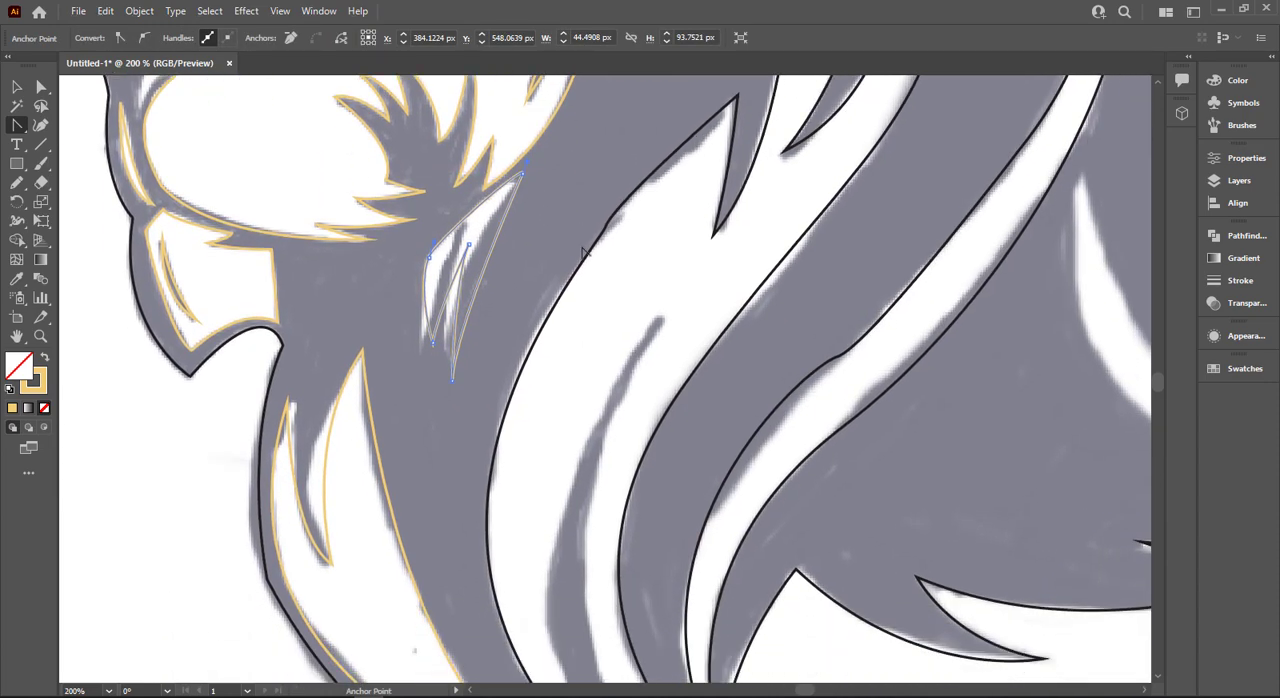
- Start the thin dark strand inside the wide white mane lock at its upper tip and trace its rear edge down to the lower tip
{"action": "scroll", "coordinate": [583, 252], "scroll_direction": "down", "scroll_amount": 2}
{"action": "scroll", "coordinate": [625, 320], "scroll_direction": "down", "scroll_amount": 3}
{"action": "scroll", "coordinate": [625, 320], "scroll_direction": "up", "scroll_amount": 3}
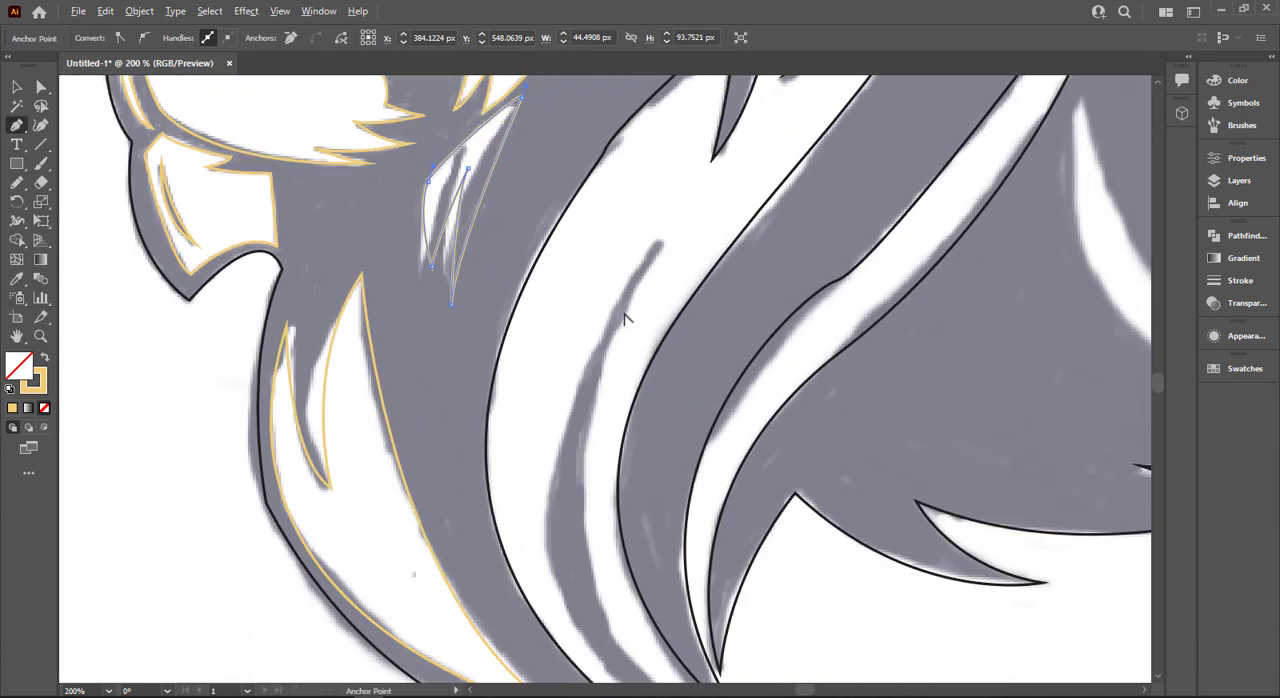
{"action": "scroll", "coordinate": [625, 320], "scroll_direction": "down", "scroll_amount": 3}
{"action": "scroll", "coordinate": [630, 318], "scroll_direction": "up", "scroll_amount": 2}
{"action": "left_click", "coordinate": [646, 265]}
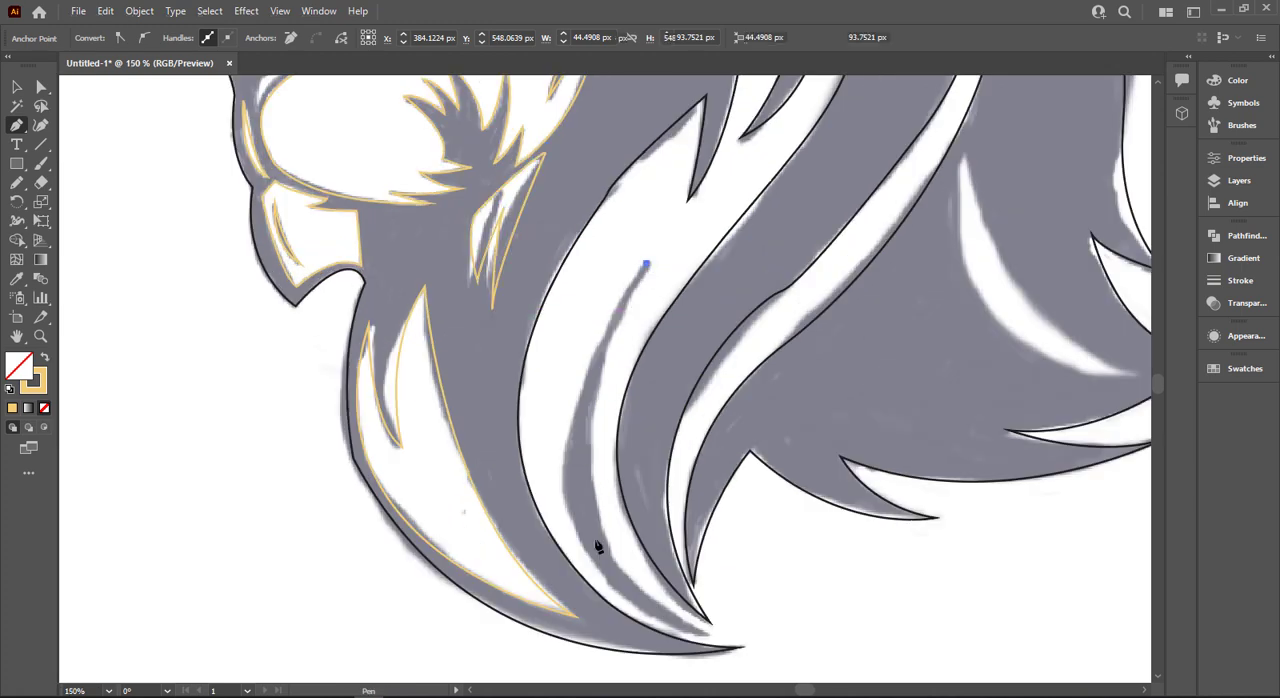
{"action": "left_click_drag", "start_coordinate": [707, 632], "coordinate": [926, 628]}
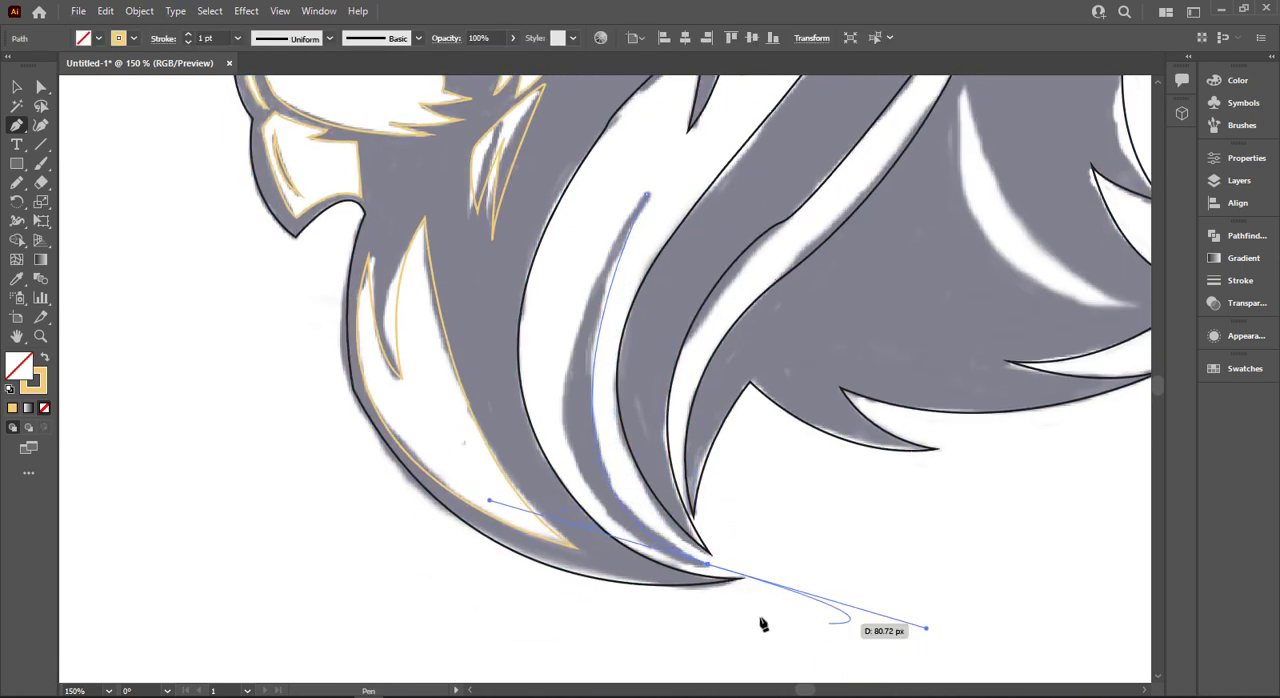
- Trace the dark strand's front edge back up to its upper tip, closing the curved sliver
{"action": "left_click", "coordinate": [707, 564]}
{"action": "left_click_drag", "start_coordinate": [647, 196], "coordinate": [771, 98]}
{"action": "scroll", "coordinate": [695, 275], "scroll_direction": "down", "scroll_amount": 2}
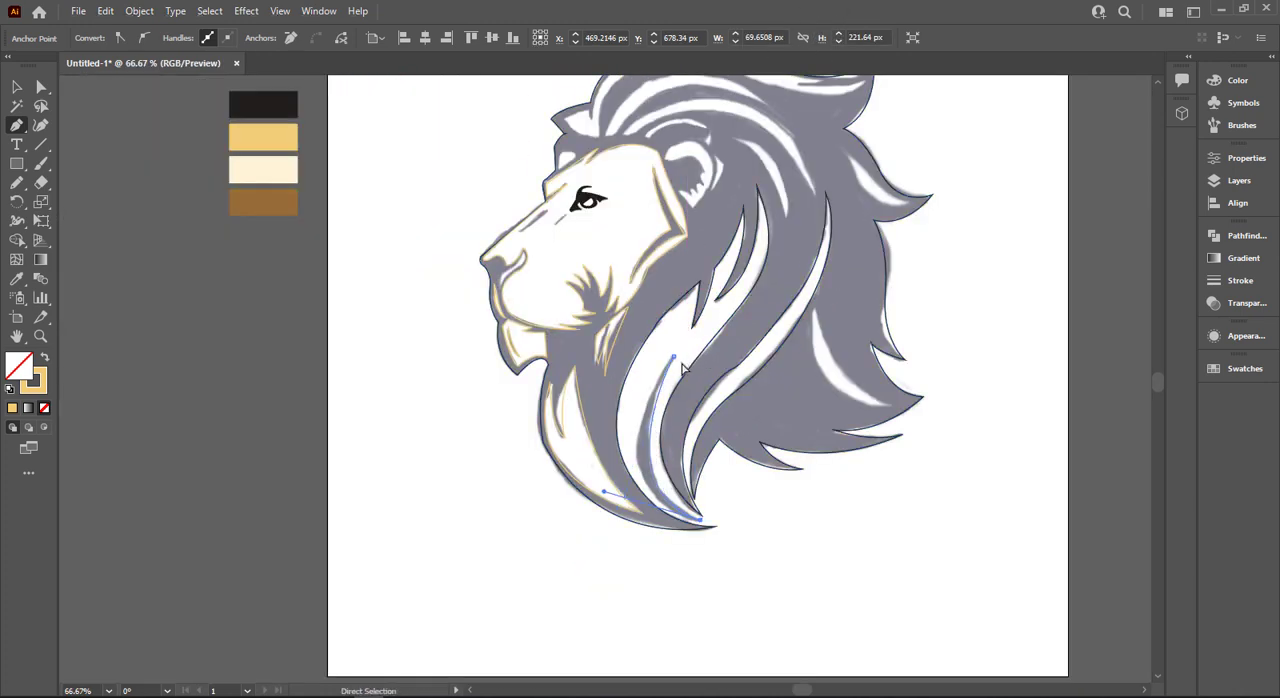
{"action": "key", "text": "ctrl+z"}
{"action": "left_click_drag", "start_coordinate": [674, 357], "coordinate": [766, 214]}
- Outline the crescent-shaped white highlight in the lower rear mane as a closed shape
{"action": "scroll", "coordinate": [694, 351], "scroll_direction": "up", "scroll_amount": 2}
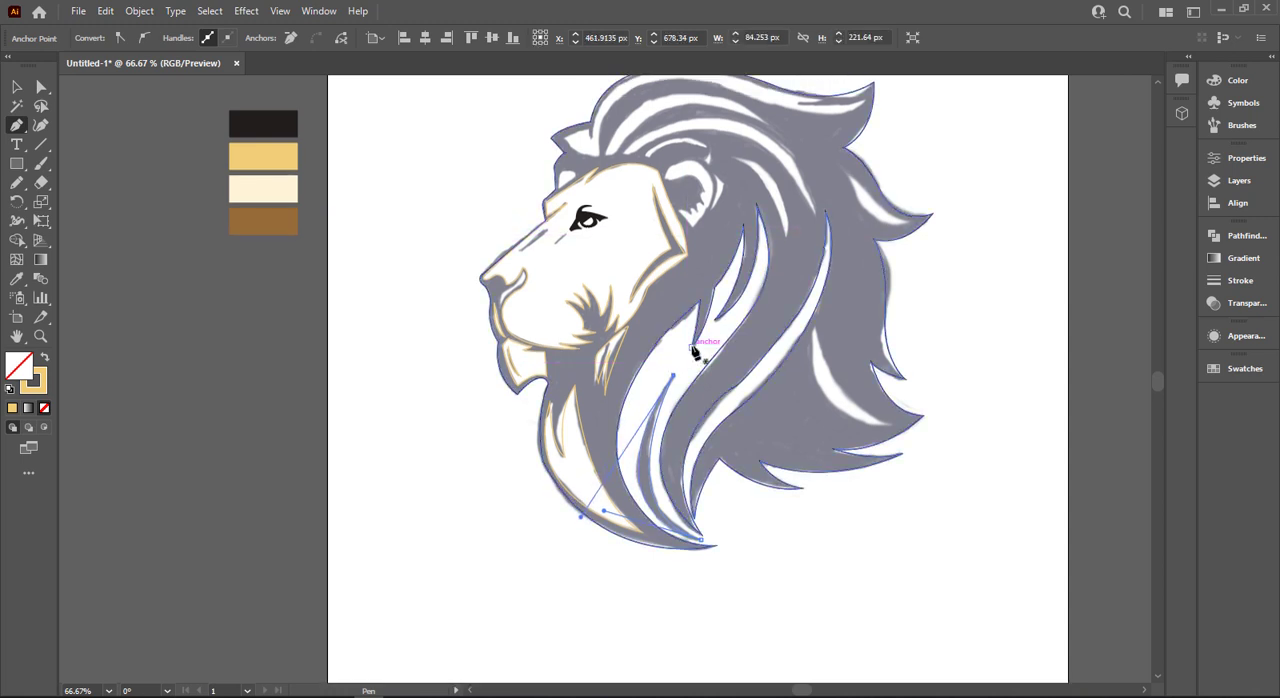
{"action": "left_click_drag", "start_coordinate": [814, 350], "coordinate": [950, 465]}
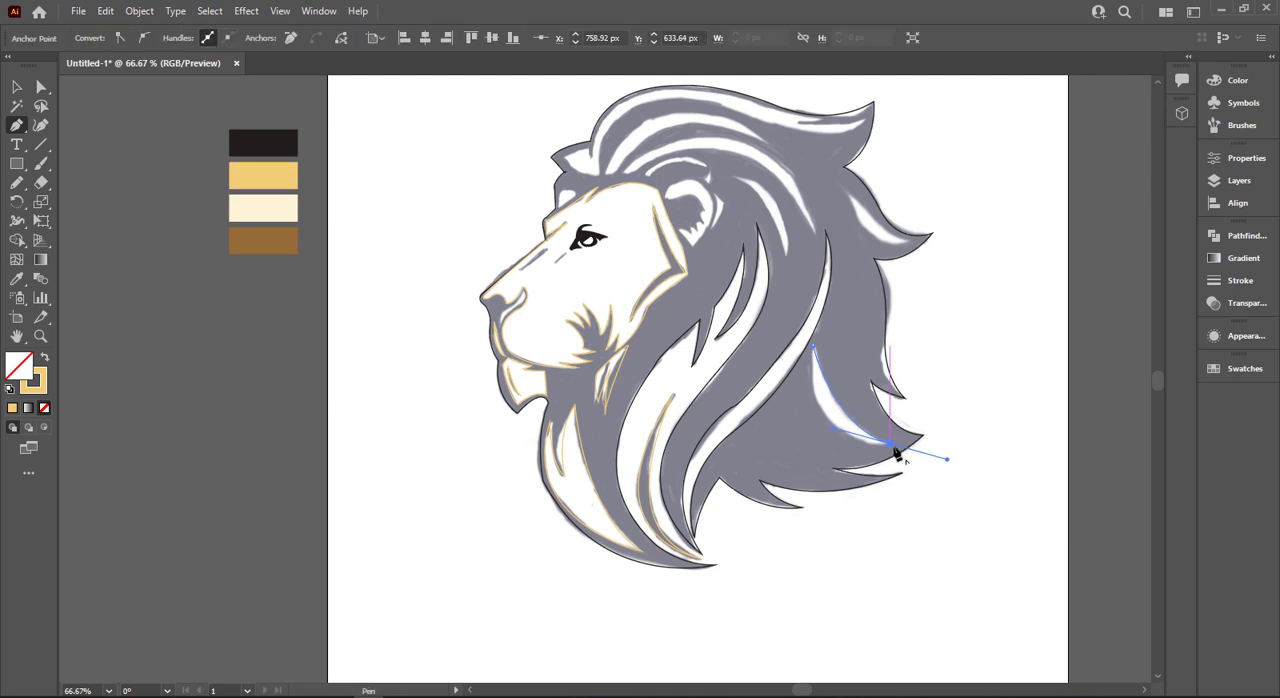
{"action": "left_click_drag", "start_coordinate": [815, 350], "coordinate": [810, 230]}
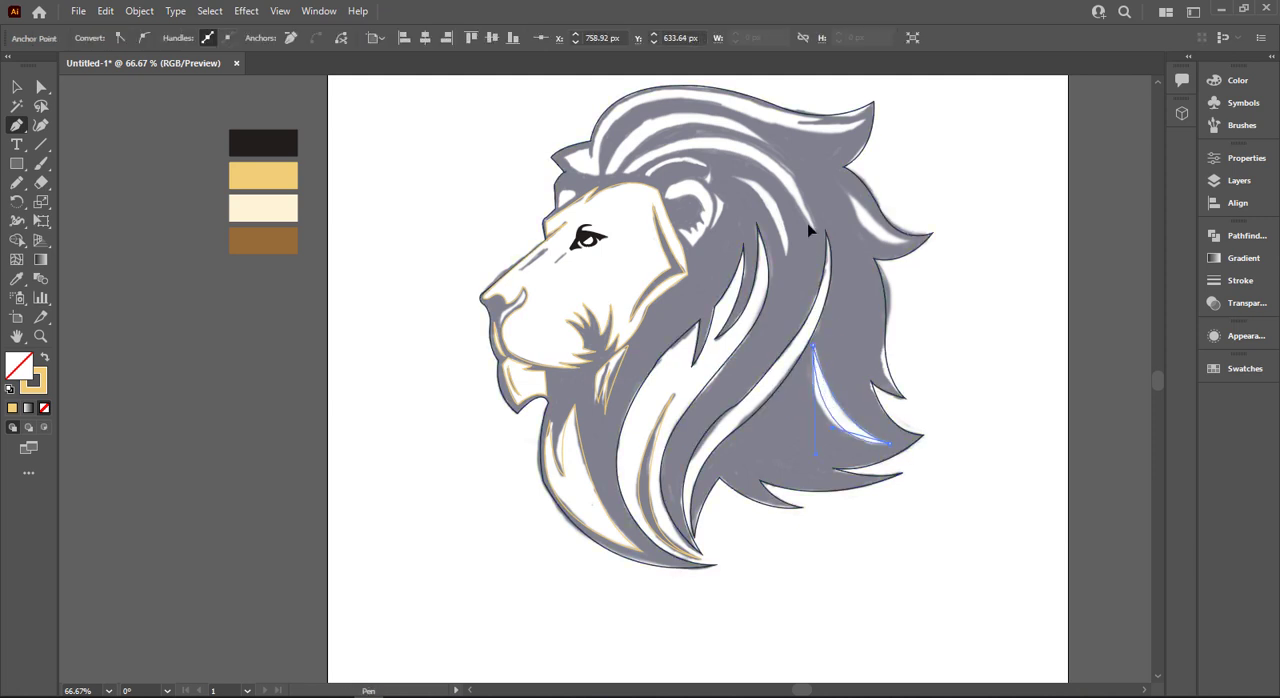
- Outline the curved white highlight in the mane behind the ear as a closed sliver
{"action": "scroll", "coordinate": [812, 265], "scroll_direction": "up", "scroll_amount": 2}
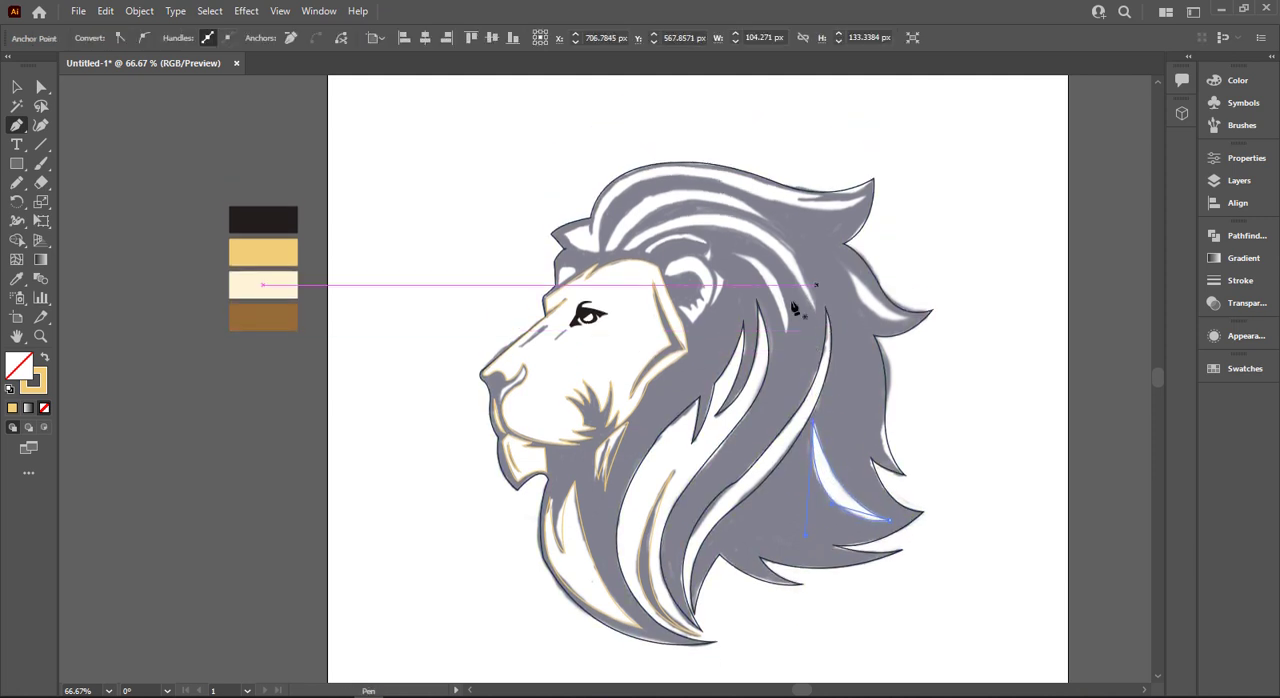
{"action": "scroll", "coordinate": [762, 289], "scroll_direction": "up", "scroll_amount": 2}
{"action": "scroll", "coordinate": [736, 274], "scroll_direction": "up", "scroll_amount": 1}
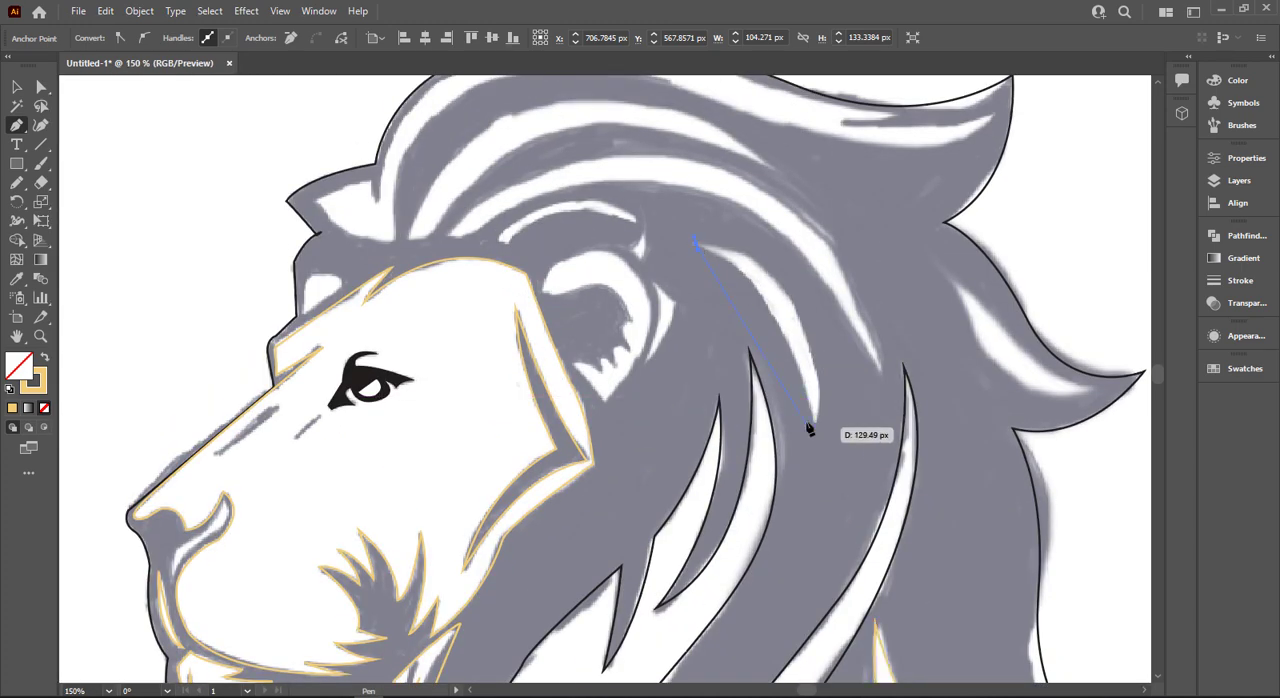
{"action": "left_click_drag", "start_coordinate": [815, 422], "coordinate": [601, 236]}
- Outline the thin arched white highlight above the ear as a closed shape
{"action": "scroll", "coordinate": [535, 256], "scroll_direction": "up", "scroll_amount": 1}
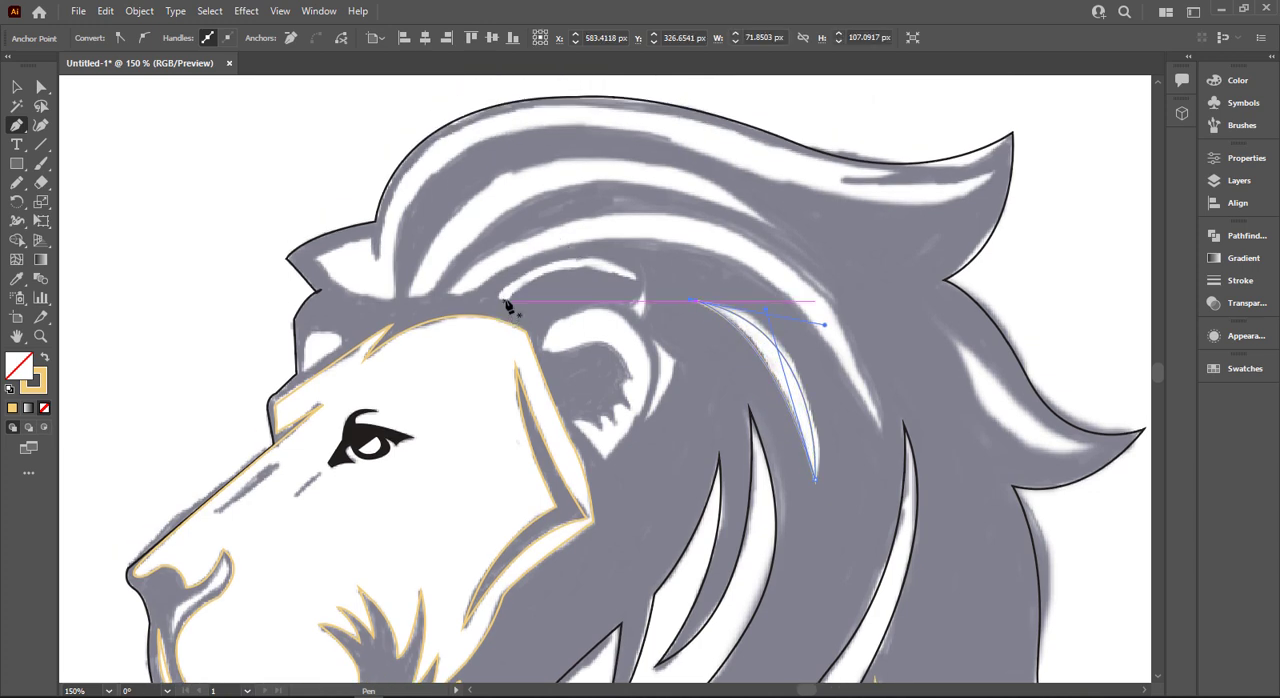
{"action": "left_click", "coordinate": [504, 300]}
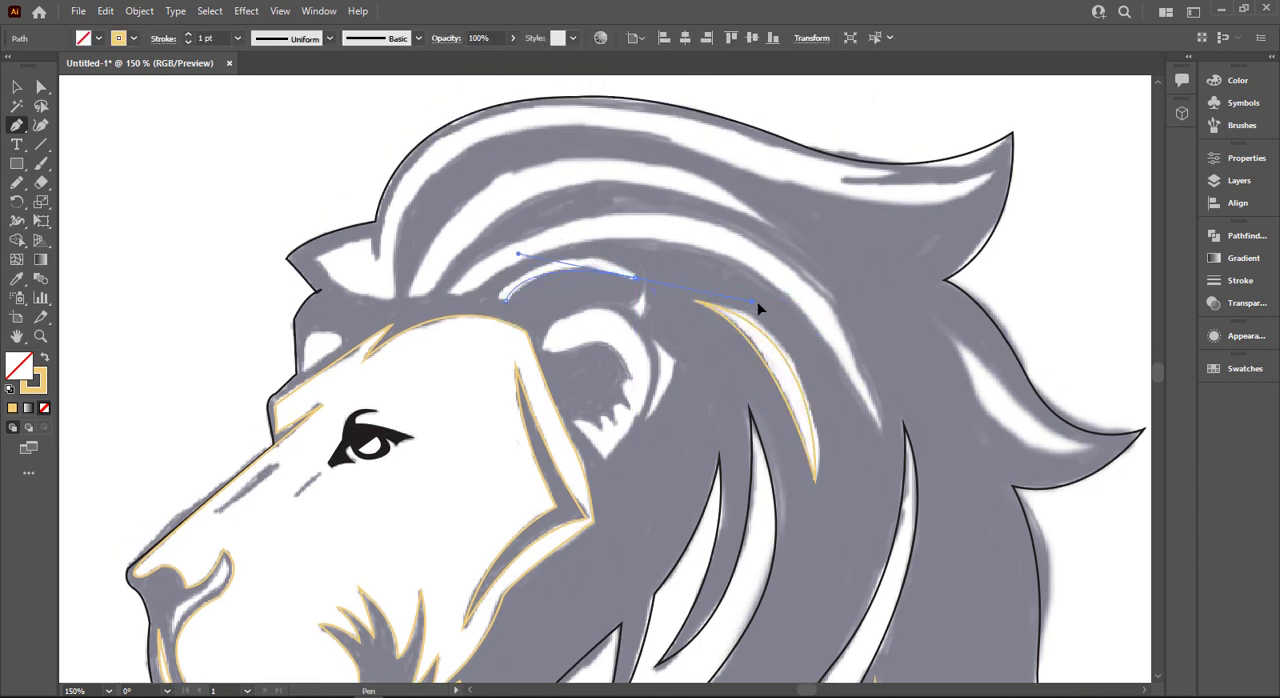
{"action": "left_click_drag", "start_coordinate": [757, 304], "coordinate": [636, 290]}
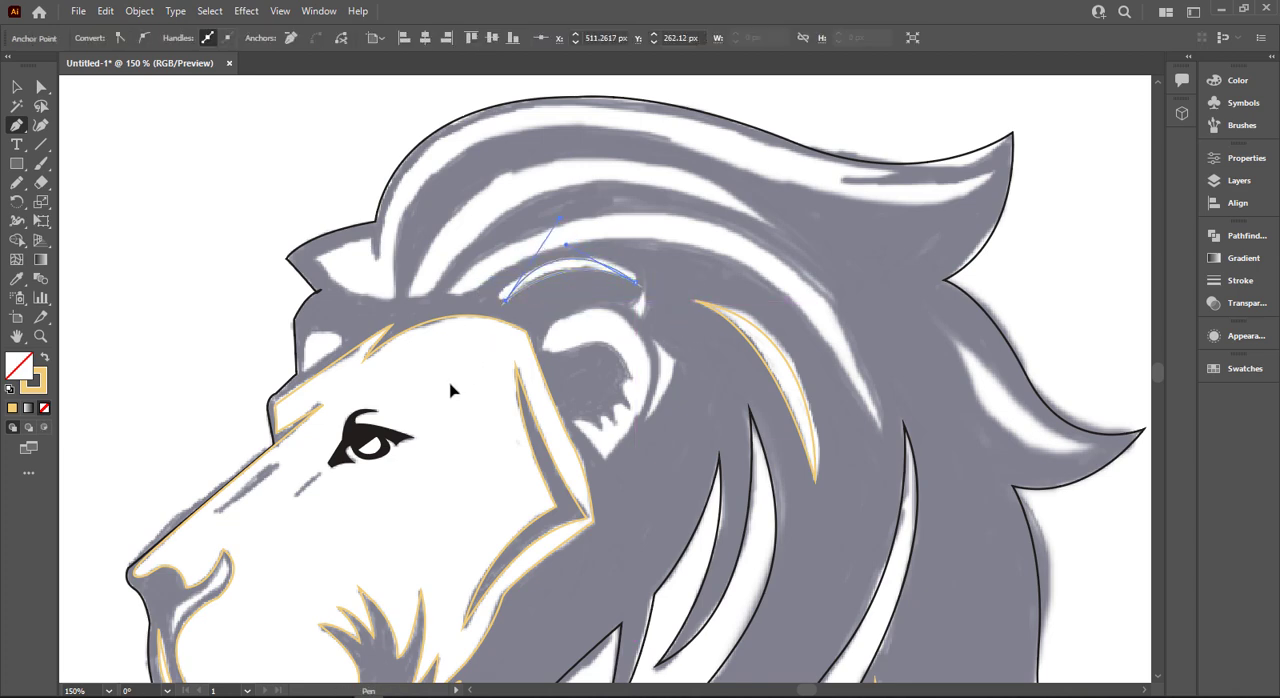
{"action": "left_click_drag", "start_coordinate": [450, 384], "coordinate": [451, 383]}
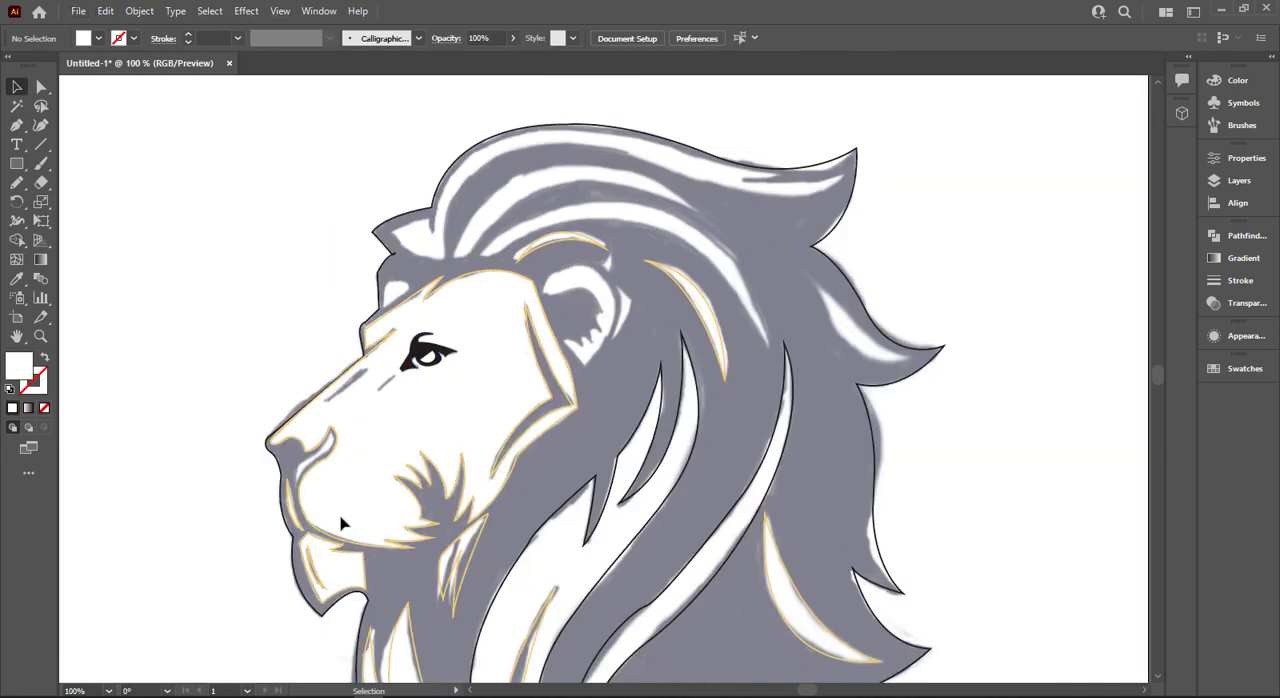
- Outline the curved white highlight beside the nostril as a closed path with a white stroke and no fill, then deselect it
{"action": "scroll", "coordinate": [340, 523], "scroll_direction": "up", "scroll_amount": 5}
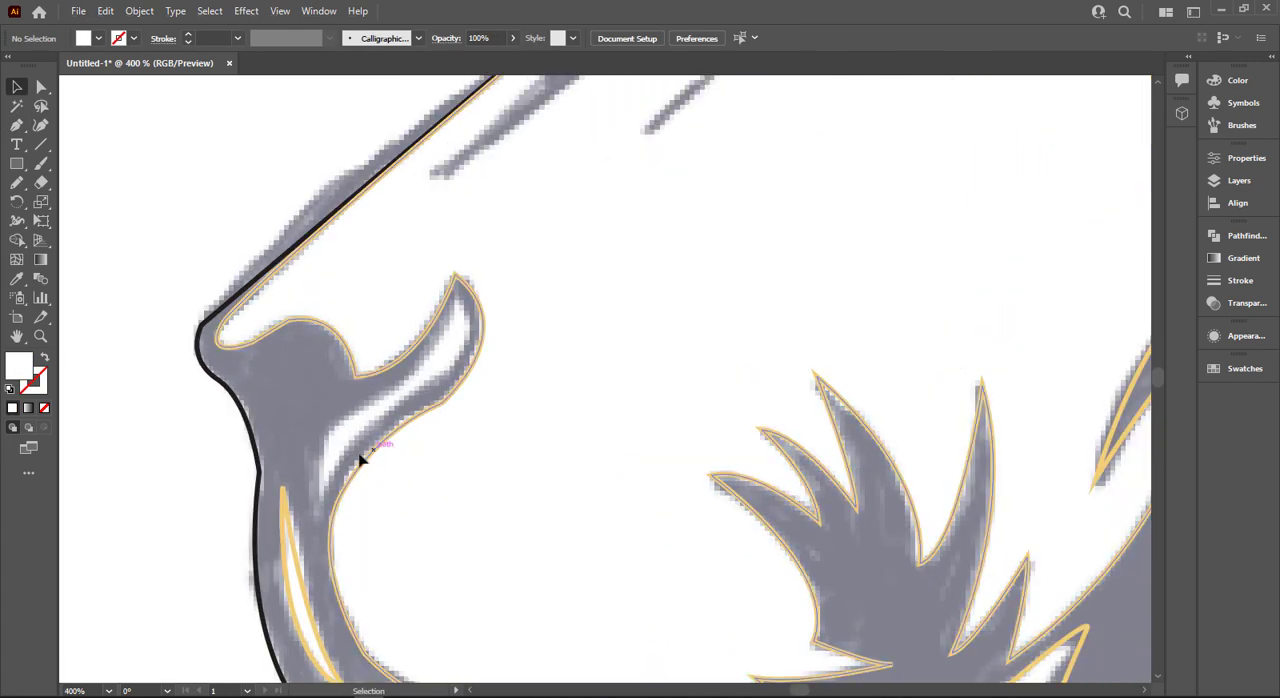
{"action": "key", "text": "p"}
{"action": "left_click", "coordinate": [320, 506]}
{"action": "left_click_drag", "start_coordinate": [400, 406], "coordinate": [467, 373]}
{"action": "left_click", "coordinate": [461, 303]}
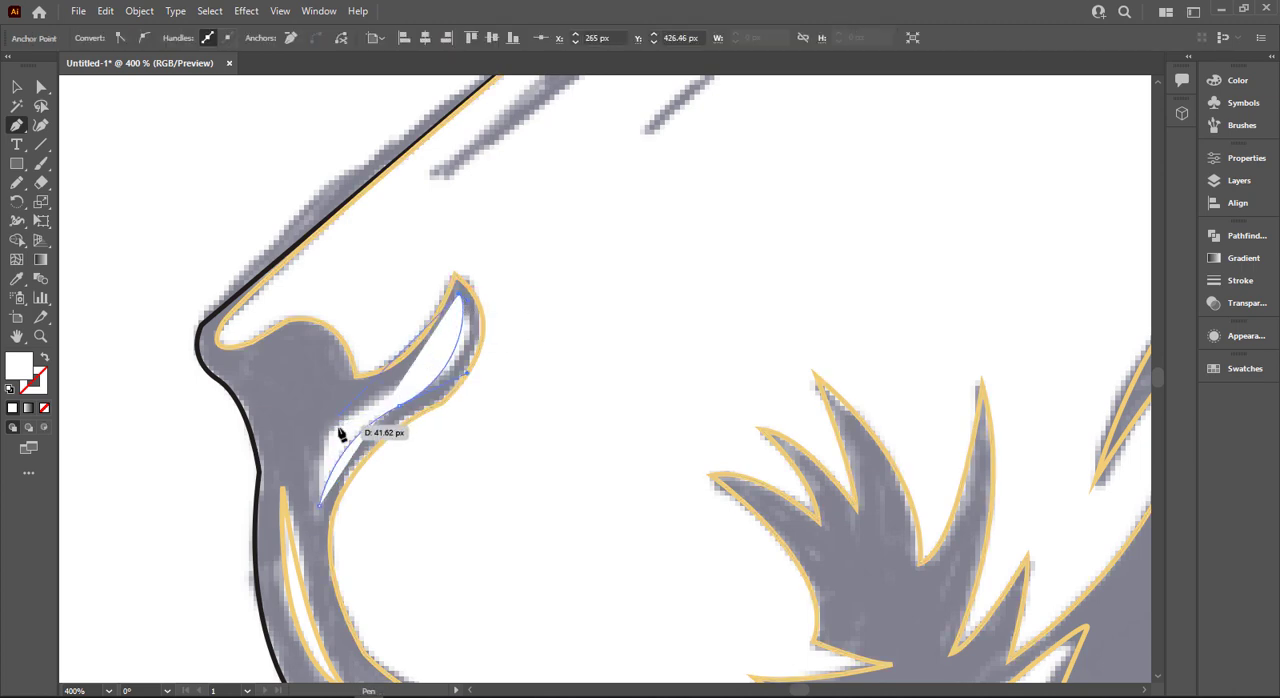
{"action": "key", "text": "shift+x"}
{"action": "left_click_drag", "start_coordinate": [400, 391], "coordinate": [373, 397]}
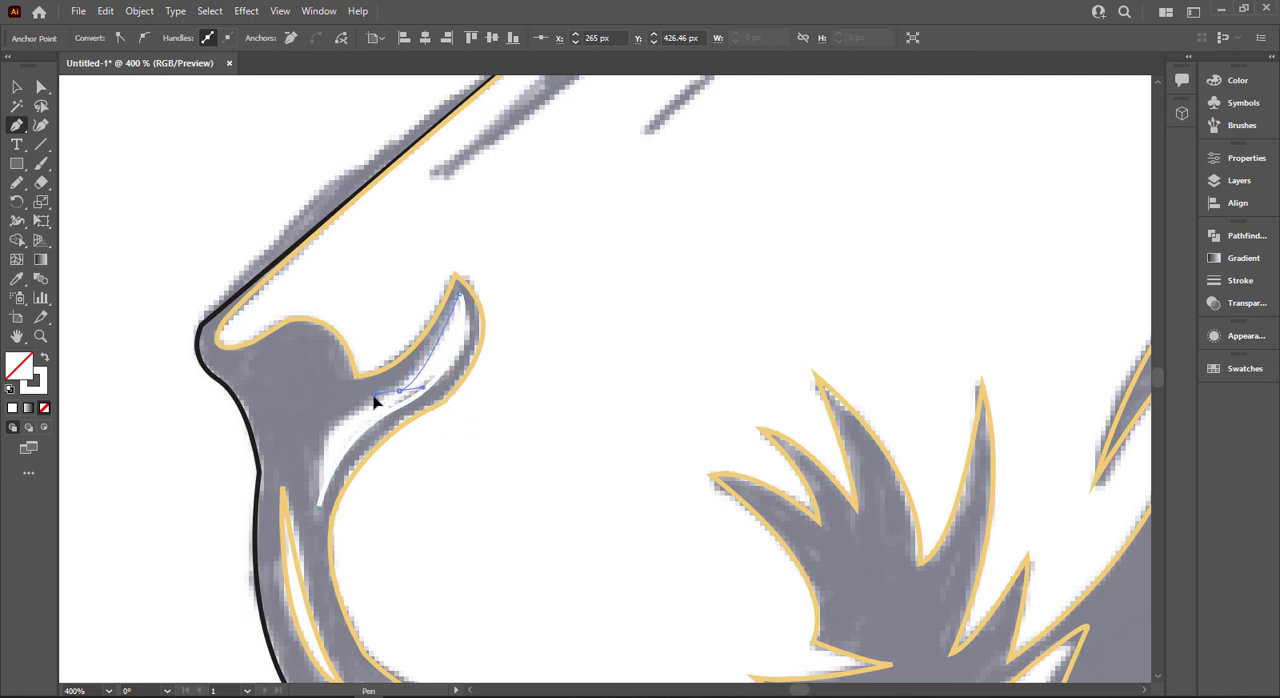
{"action": "left_click_drag", "start_coordinate": [320, 506], "coordinate": [335, 566]}
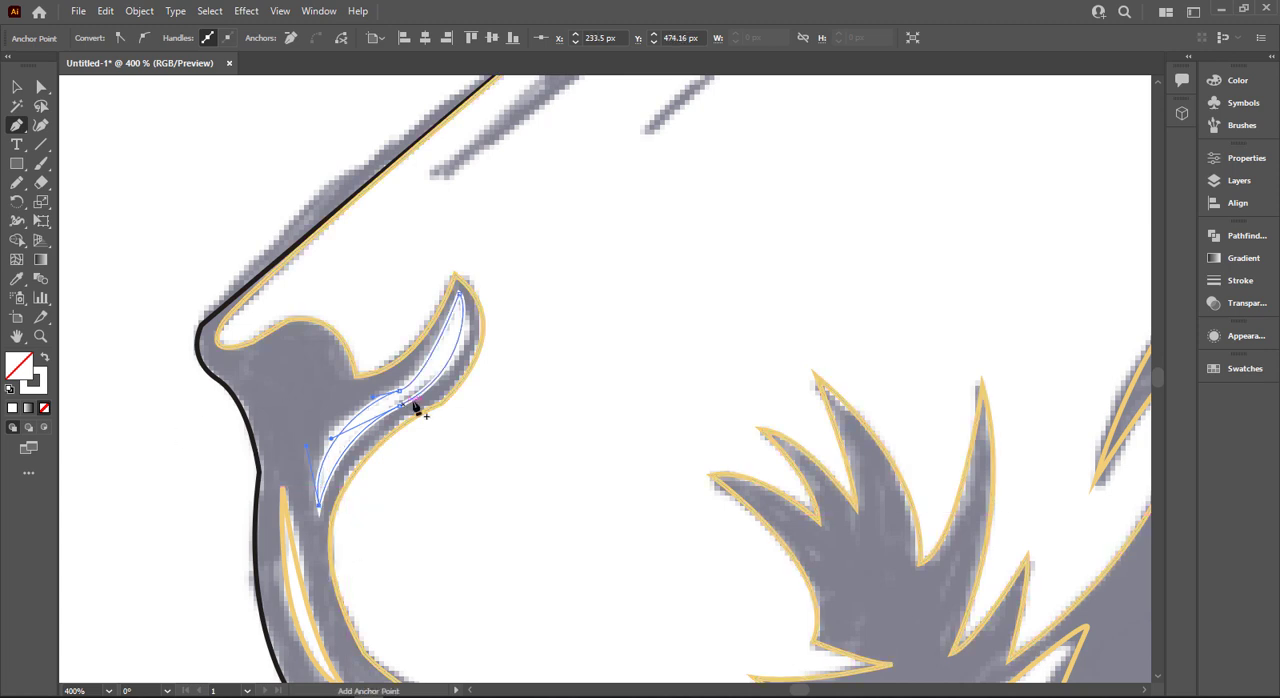
{"action": "key", "text": "ctrl+shift+a"}
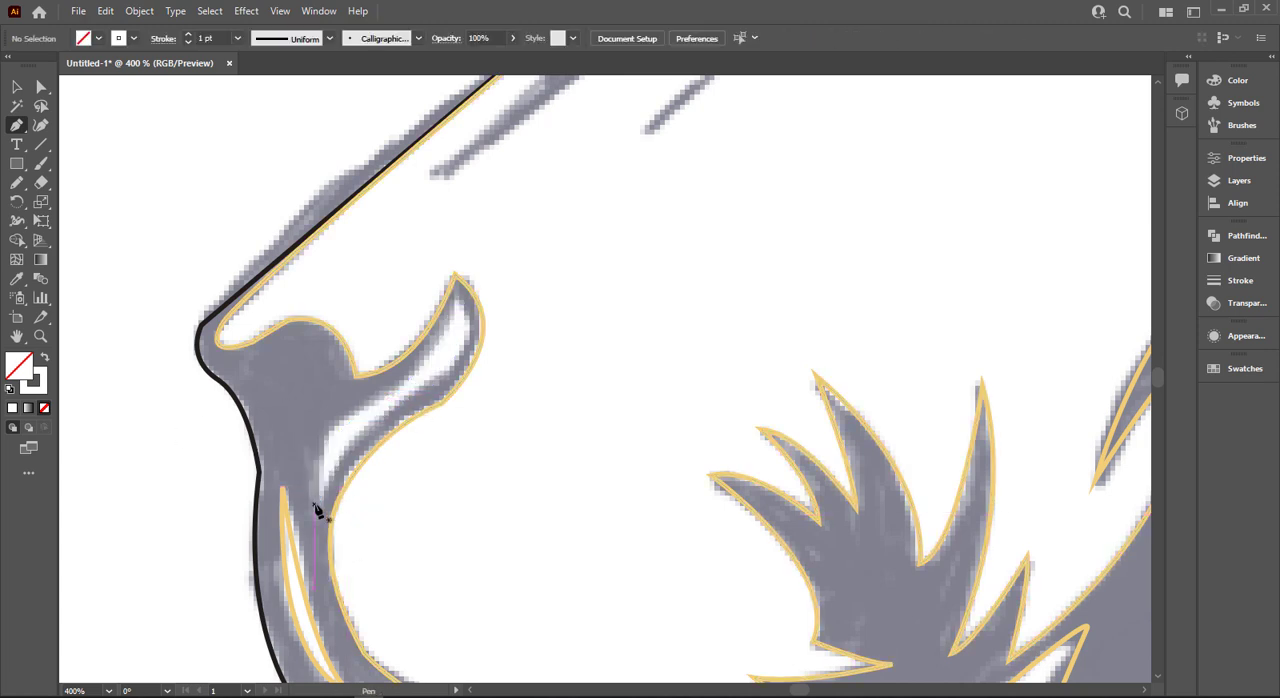
- Outline the curved white highlight inside the nostril wing as a closed shape, match its stroke to the golden outlines, and deselect it
{"action": "left_click_drag", "start_coordinate": [317, 510], "coordinate": [400, 410]}
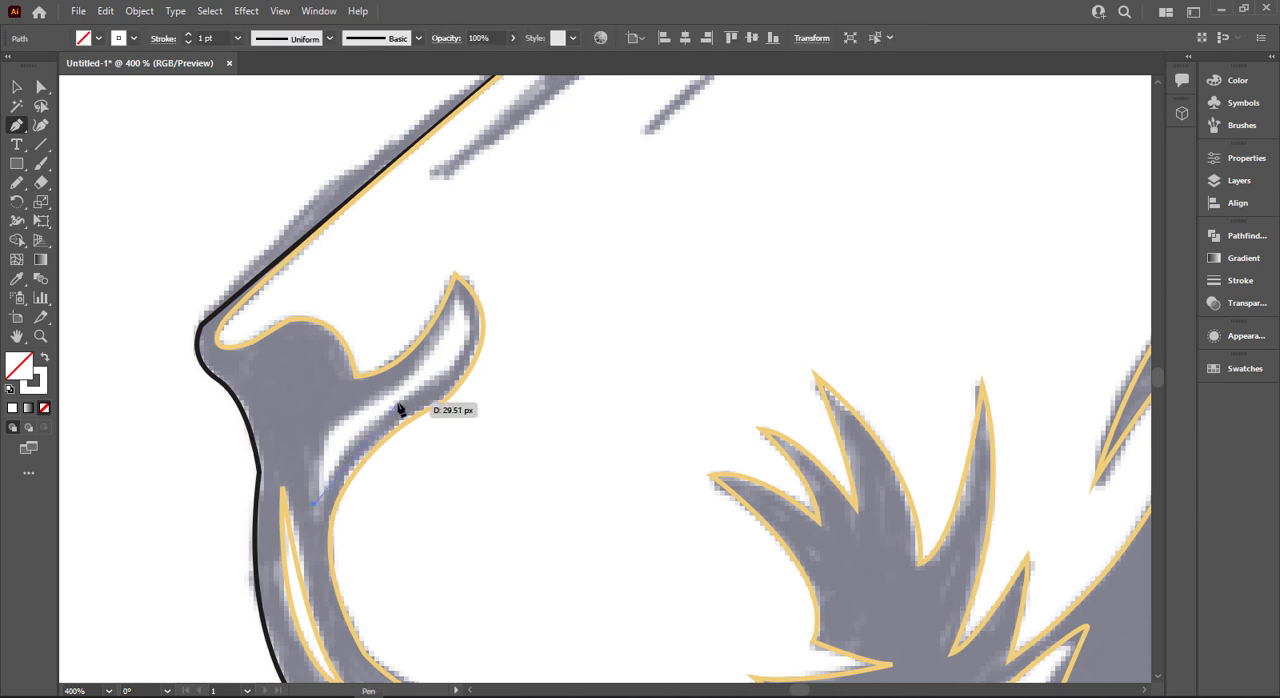
{"action": "left_click", "coordinate": [463, 308]}
{"action": "left_click_drag", "start_coordinate": [457, 286], "coordinate": [457, 285]}
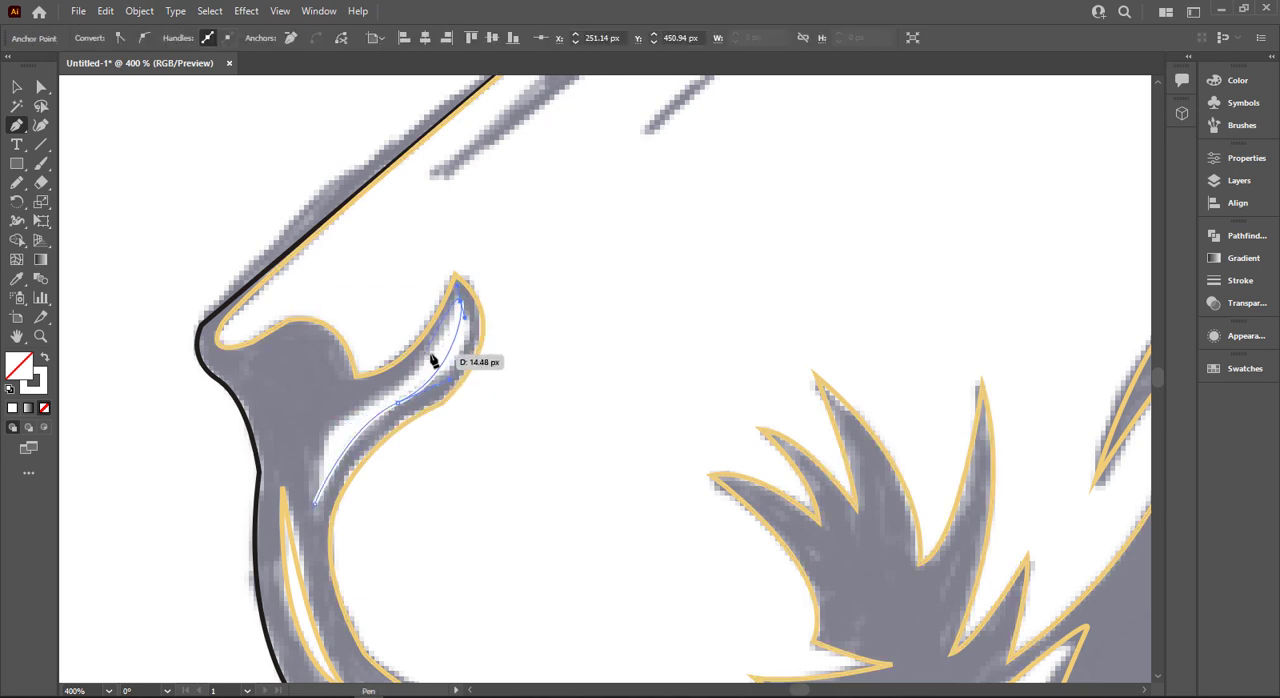
{"action": "key", "text": "ctrl+z"}
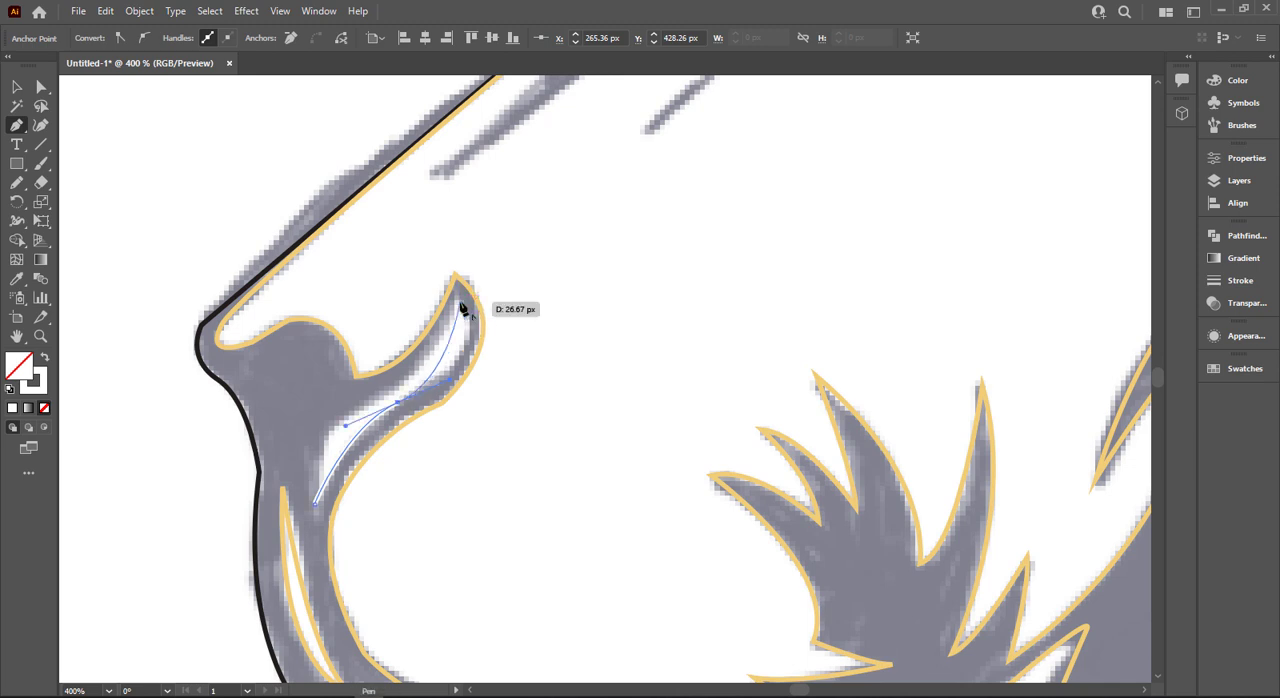
{"action": "left_click_drag", "start_coordinate": [459, 305], "coordinate": [445, 260]}
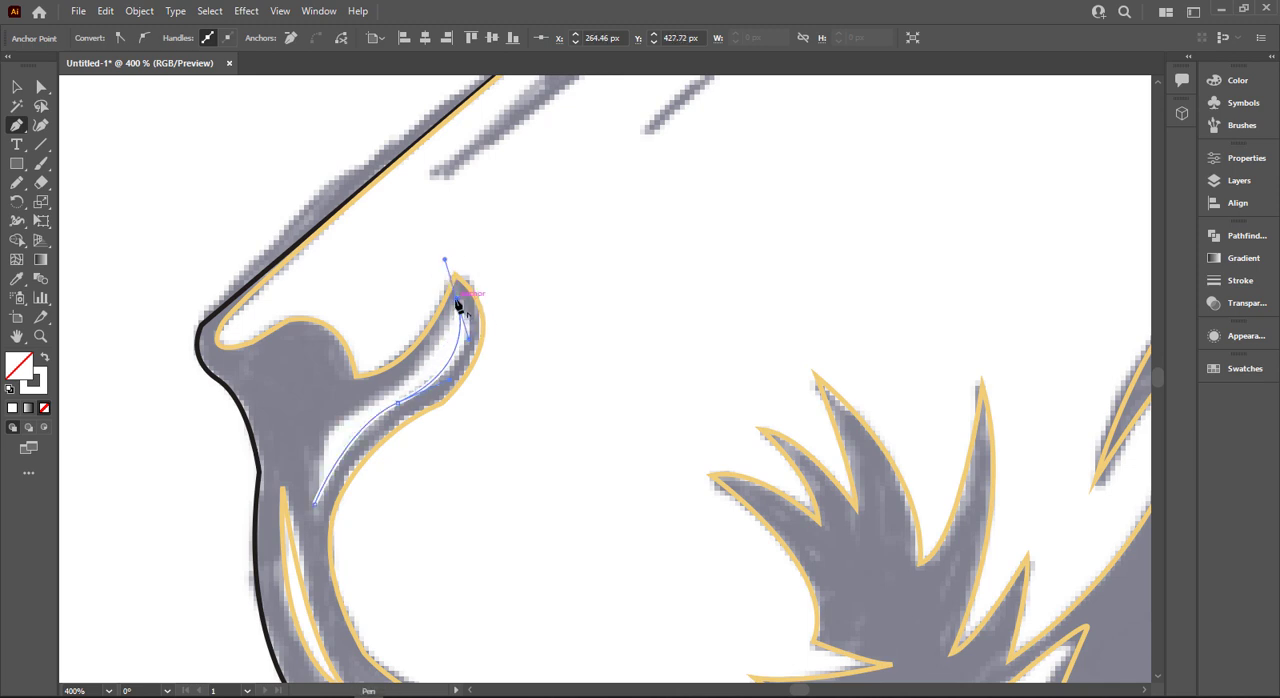
{"action": "left_click", "coordinate": [459, 305]}
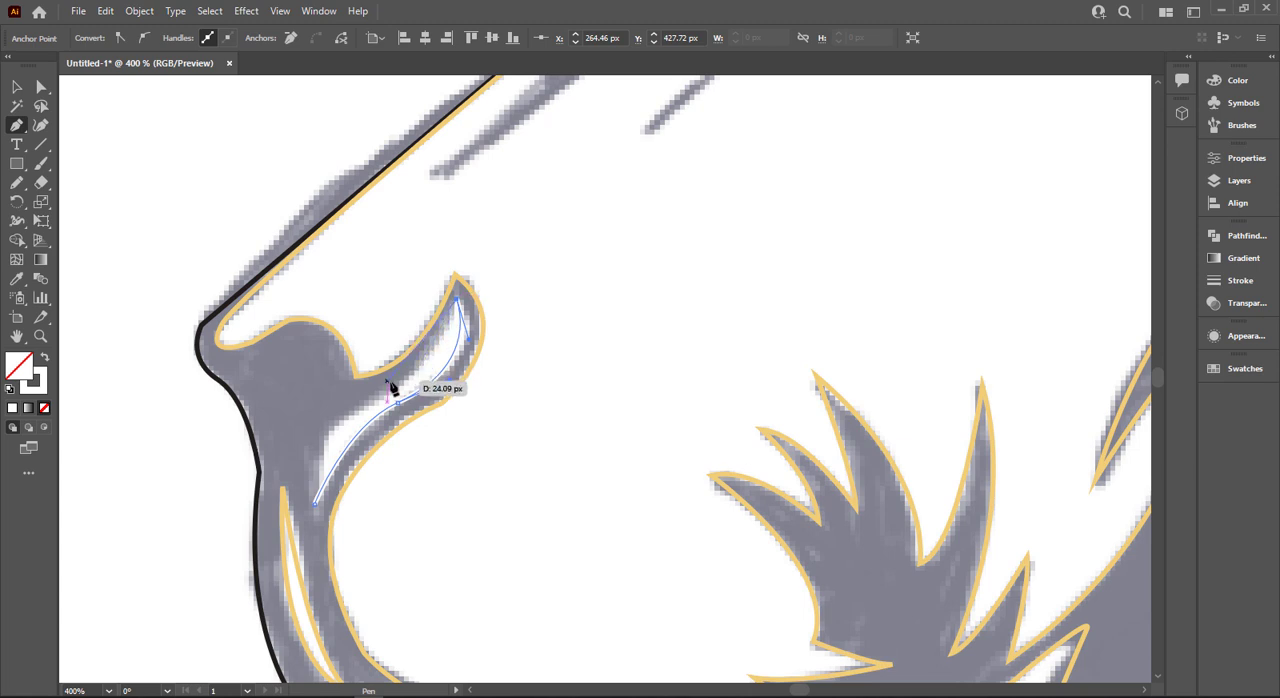
{"action": "left_click", "coordinate": [398, 390]}
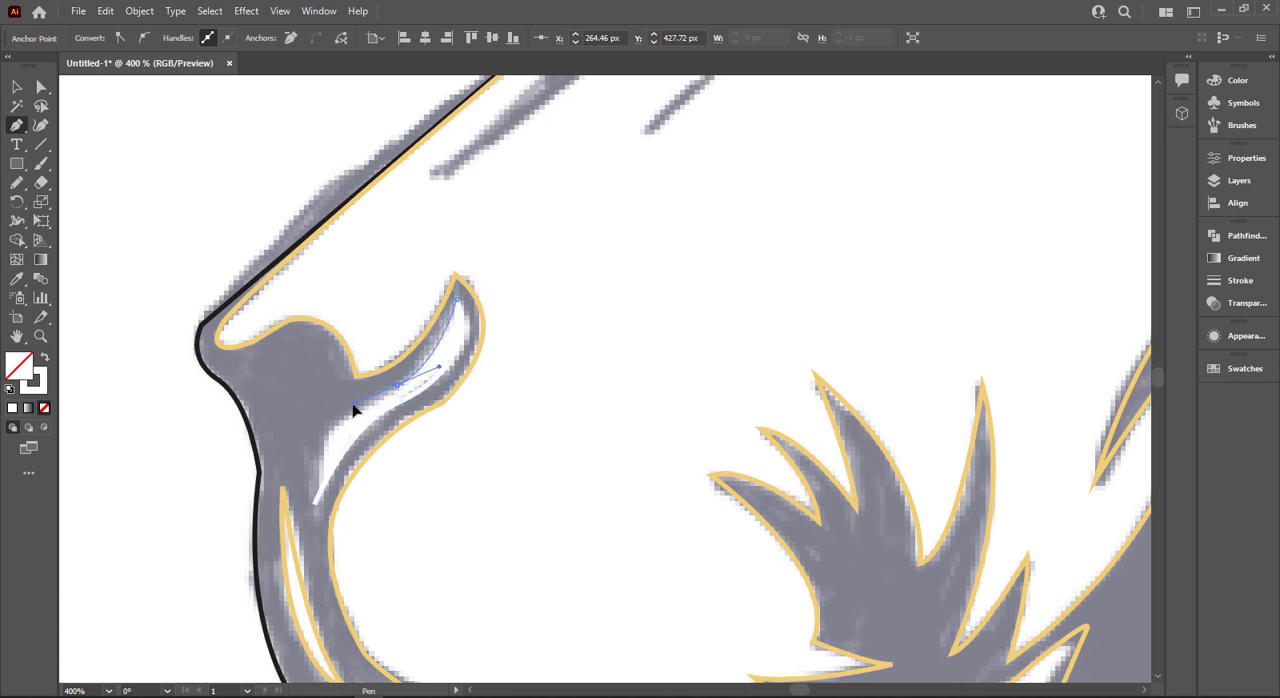
{"action": "left_click_drag", "start_coordinate": [312, 503], "coordinate": [312, 558]}
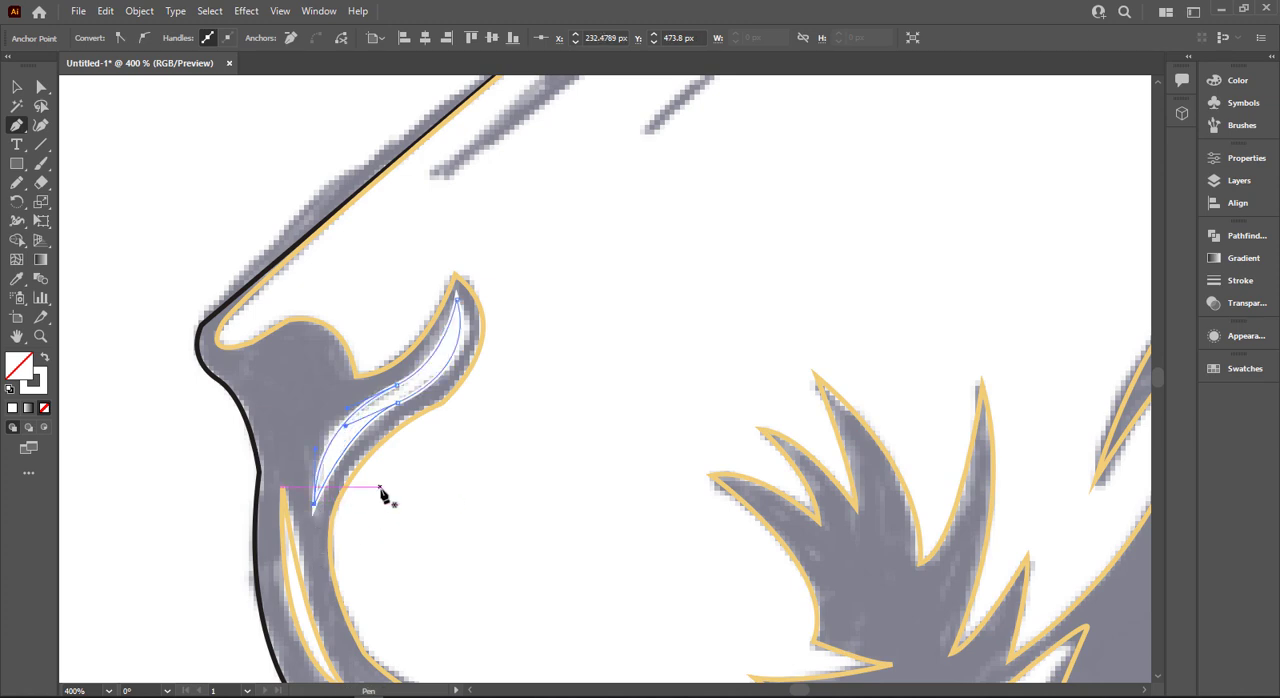
{"action": "key", "text": "v"}
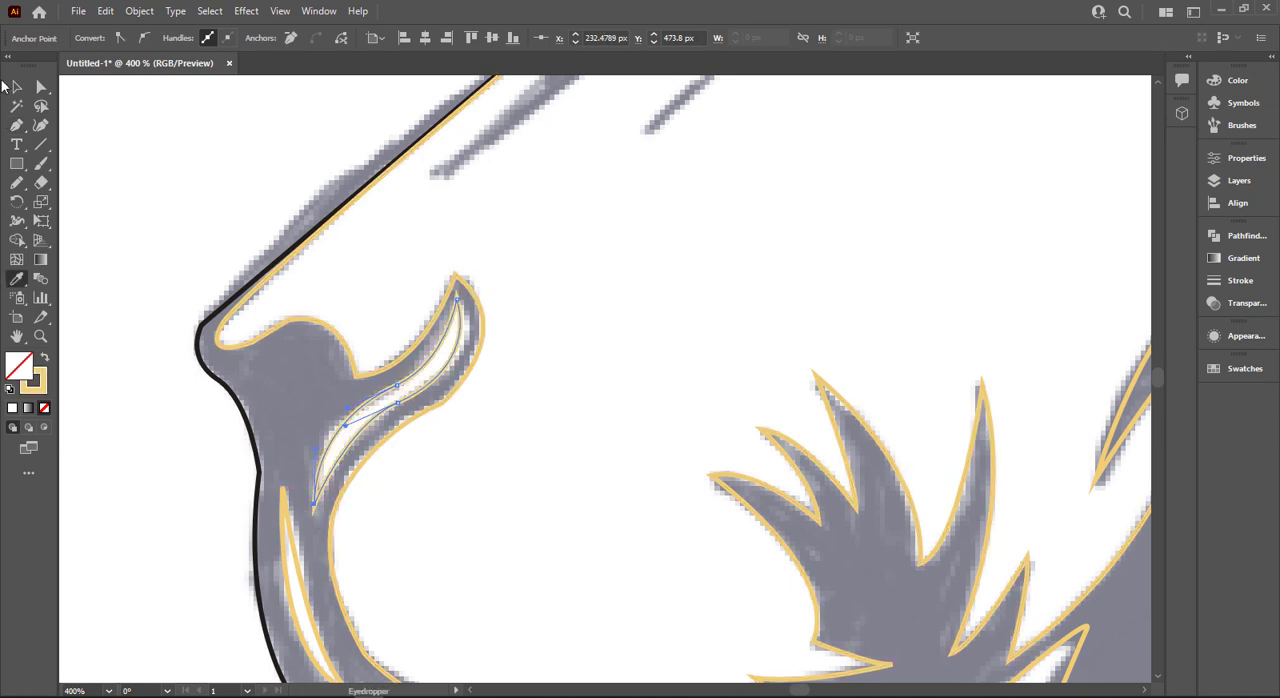
{"action": "left_click", "coordinate": [408, 250]}
- Try to bend the nose-bridge segment of the black silhouette outward toward the sketch's outer edge
{"action": "scroll", "coordinate": [618, 260], "scroll_direction": "down", "scroll_amount": 1}
{"action": "scroll", "coordinate": [440, 249], "scroll_direction": "up", "scroll_amount": 3}
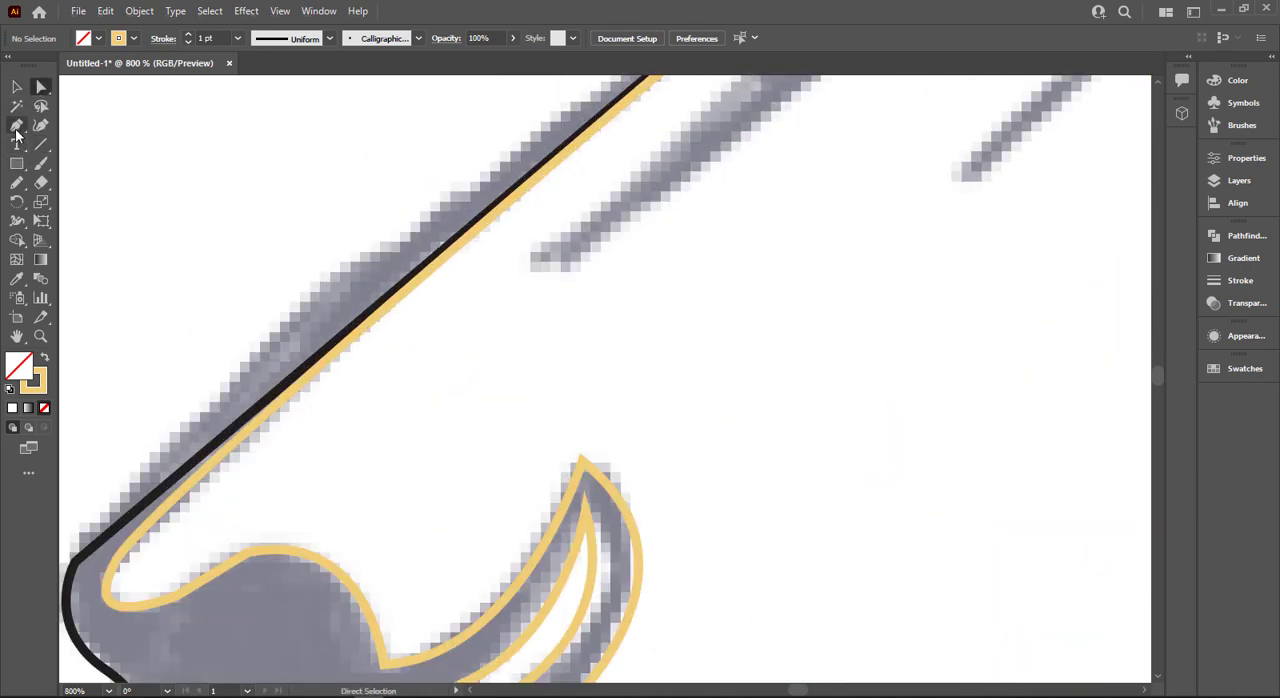
{"action": "left_click_drag", "start_coordinate": [16, 127], "coordinate": [120, 183]}
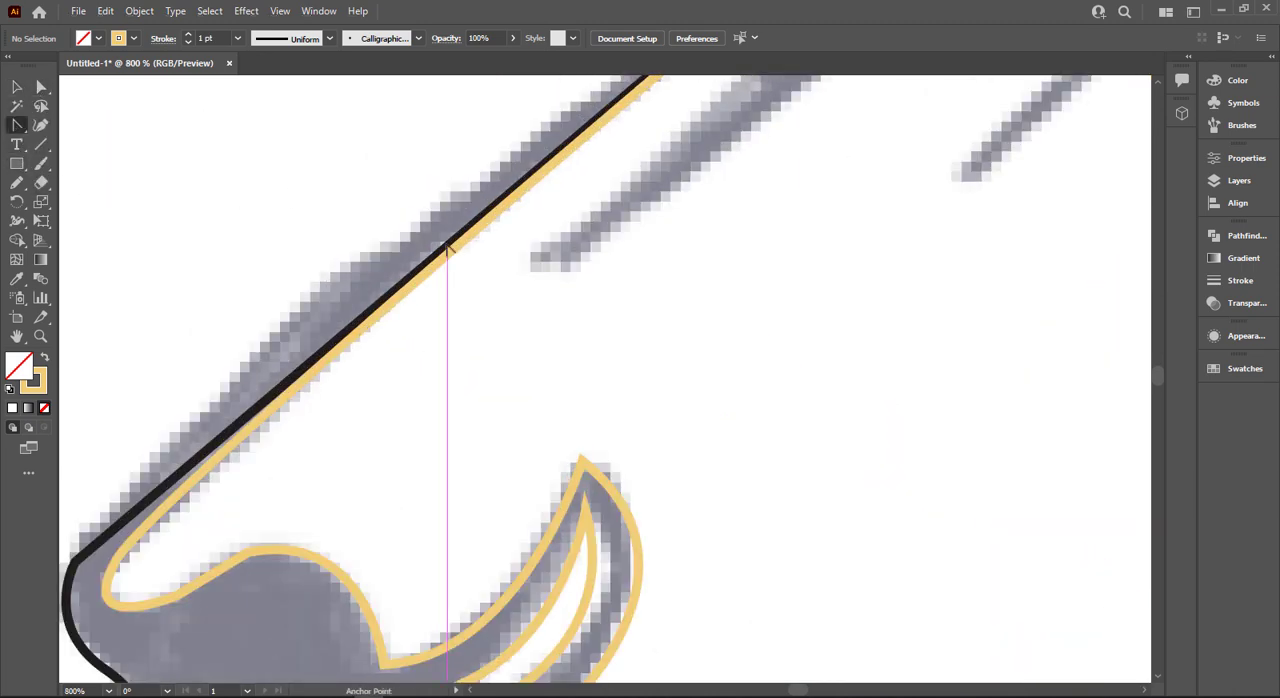
{"action": "left_click_drag", "start_coordinate": [447, 248], "coordinate": [440, 232]}
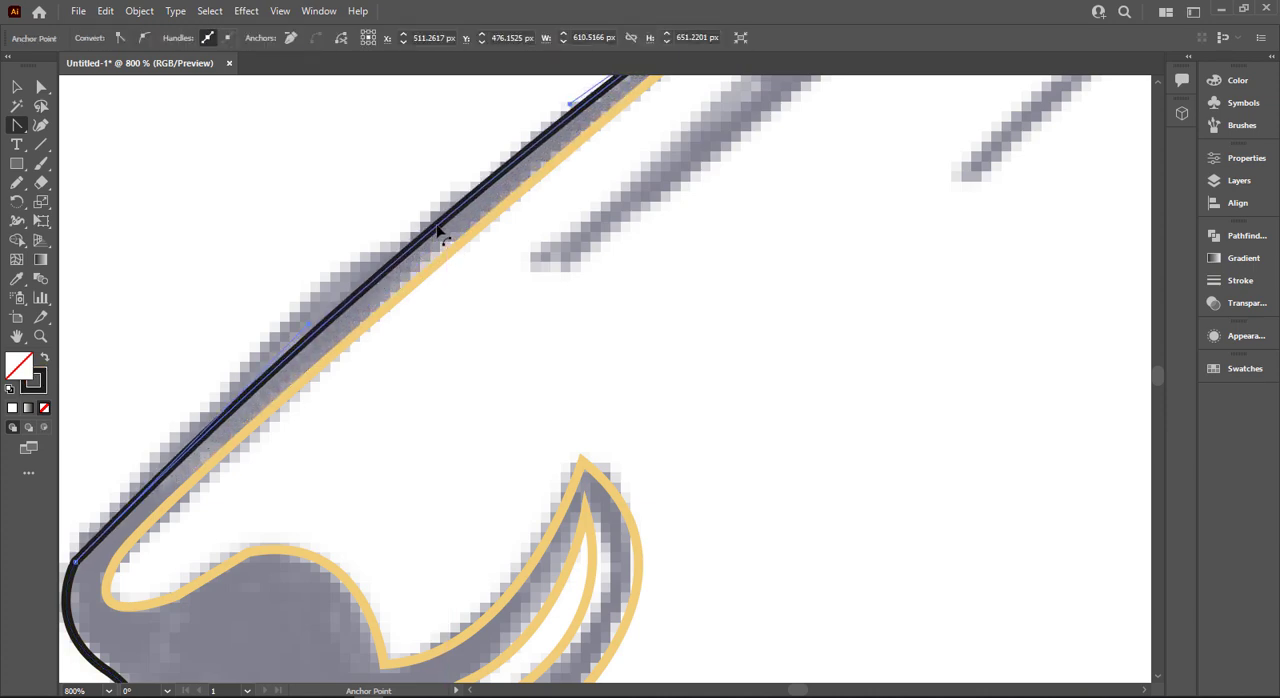
{"action": "scroll", "coordinate": [440, 232], "scroll_direction": "down", "scroll_amount": 2}
{"action": "scroll", "coordinate": [447, 232], "scroll_direction": "up", "scroll_amount": 3}
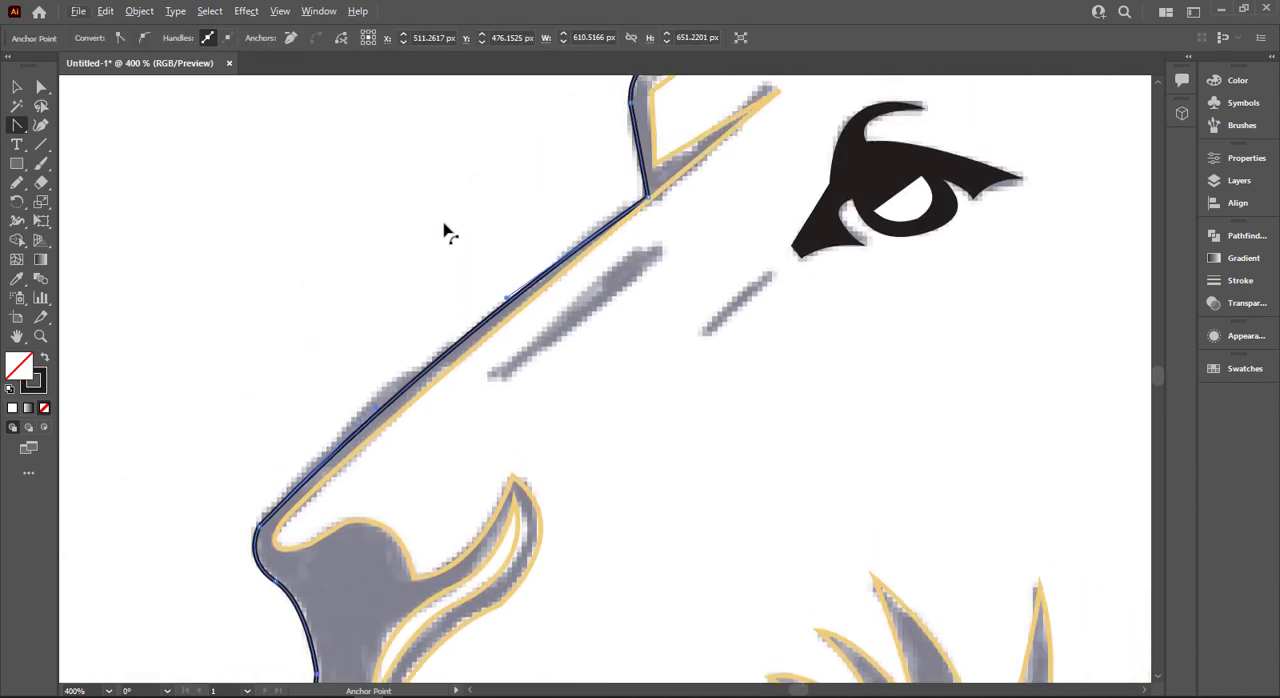
- Move the silhouette's corner anchor between the nose bridge and forehead outward onto the sketch's edge
{"action": "scroll", "coordinate": [632, 217], "scroll_direction": "up", "scroll_amount": 3}
{"action": "left_click", "coordinate": [640, 188]}
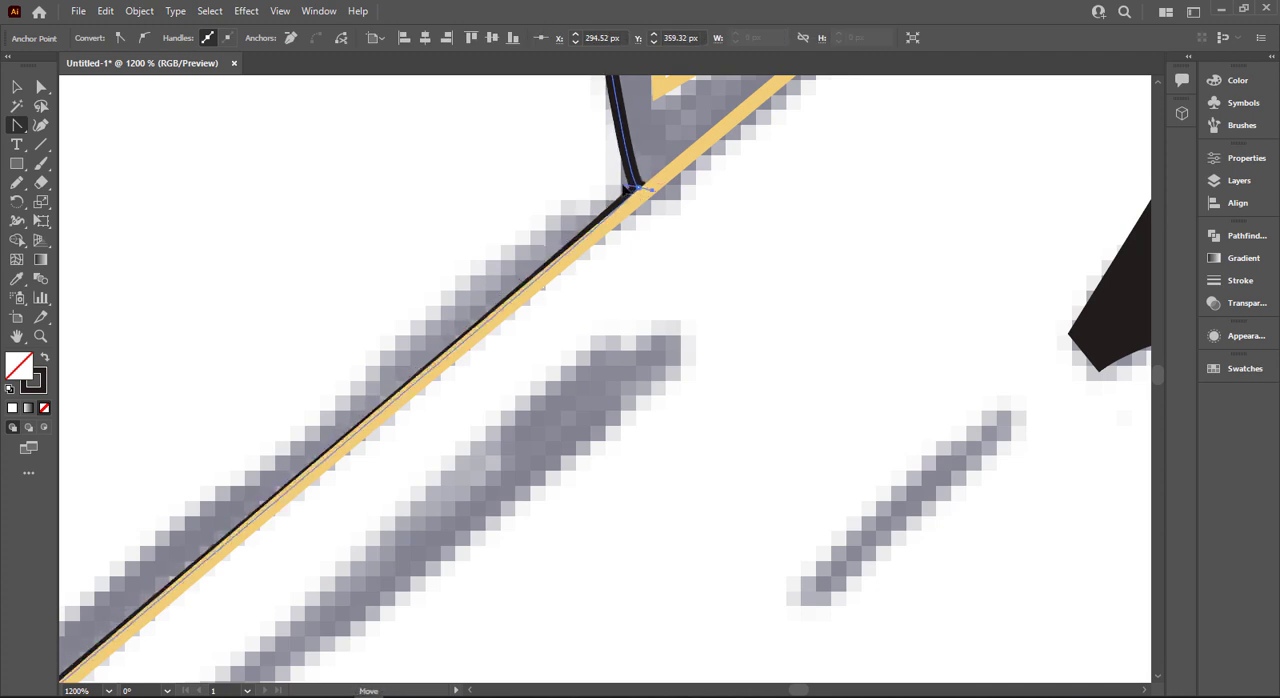
{"action": "key", "text": "ctrl+z"}
{"action": "left_click_drag", "start_coordinate": [628, 188], "coordinate": [613, 187]}
{"action": "left_click", "coordinate": [45, 89]}
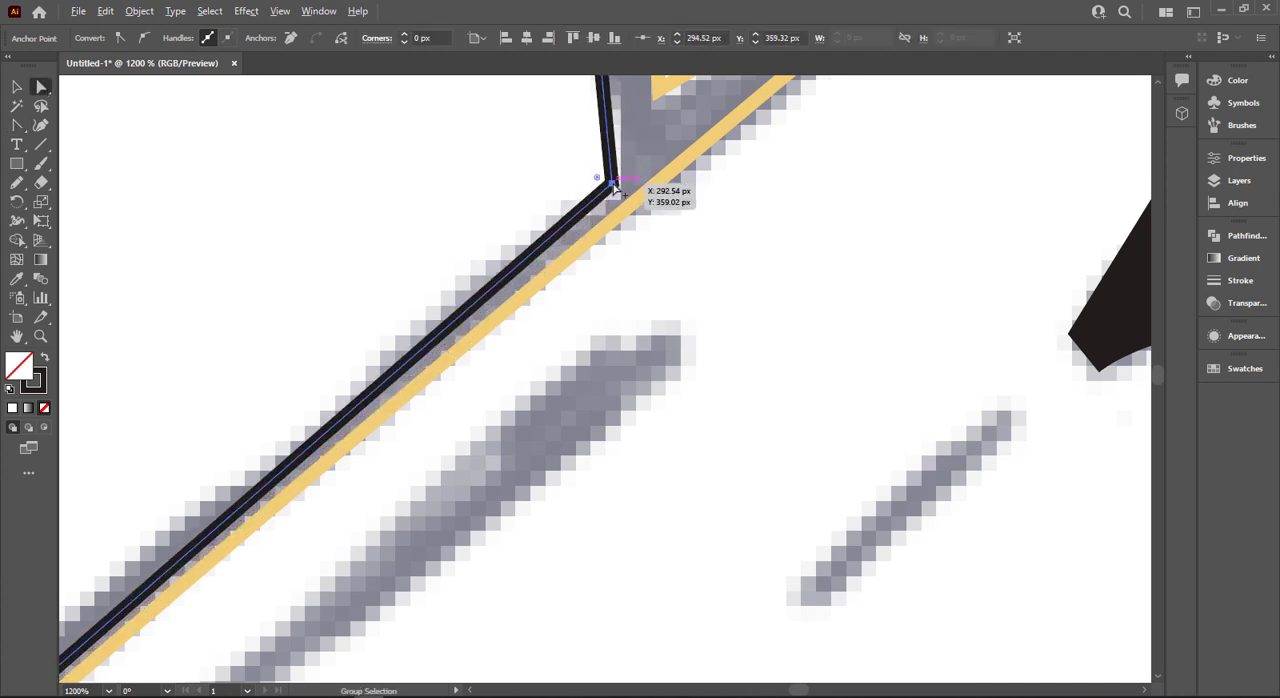
- Curve the black nose-bridge segment outward with the Anchor Point tool to follow the sketch, then deselect the silhouette
{"action": "scroll", "coordinate": [613, 188], "scroll_direction": "down", "scroll_amount": 3}
{"action": "left_click_drag", "start_coordinate": [370, 201], "coordinate": [456, 213]}
{"action": "left_click", "coordinate": [17, 125]}
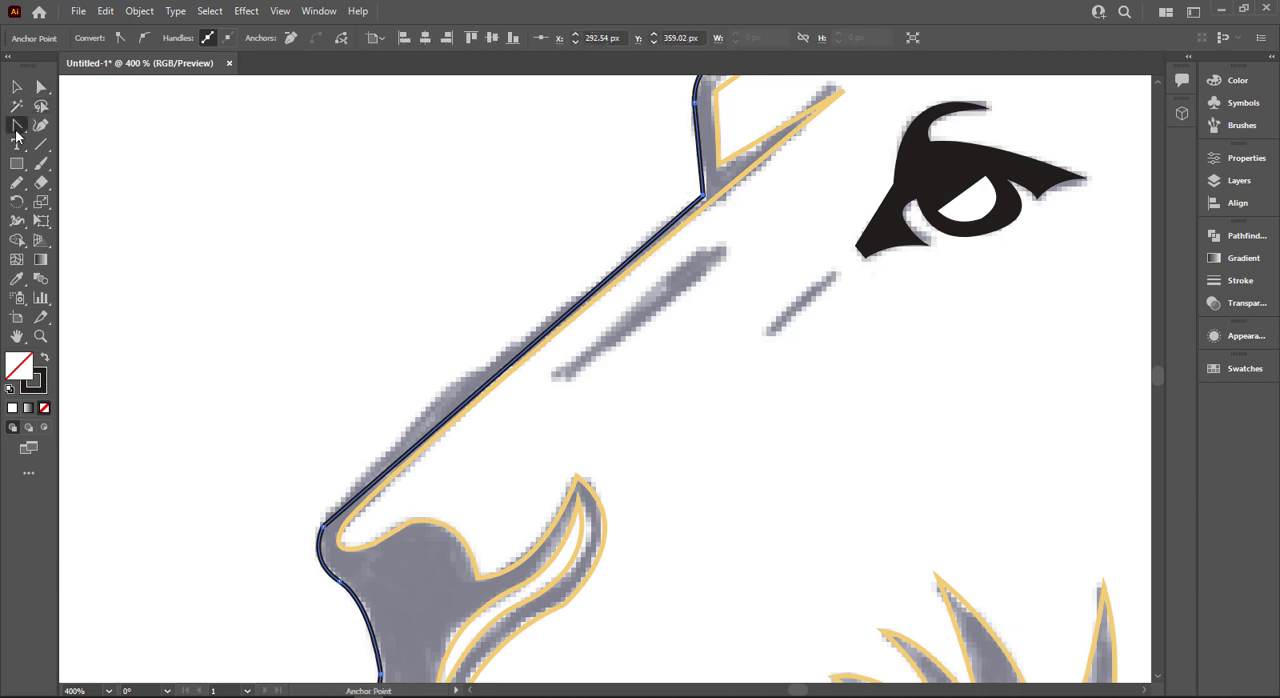
{"action": "scroll", "coordinate": [503, 213], "scroll_direction": "up", "scroll_amount": 2}
{"action": "scroll", "coordinate": [531, 478], "scroll_direction": "down", "scroll_amount": 2}
{"action": "left_click_drag", "start_coordinate": [552, 360], "coordinate": [422, 455]}
{"action": "scroll", "coordinate": [516, 373], "scroll_direction": "down", "scroll_amount": 1}
{"action": "scroll", "coordinate": [516, 372], "scroll_direction": "down", "scroll_amount": 1}
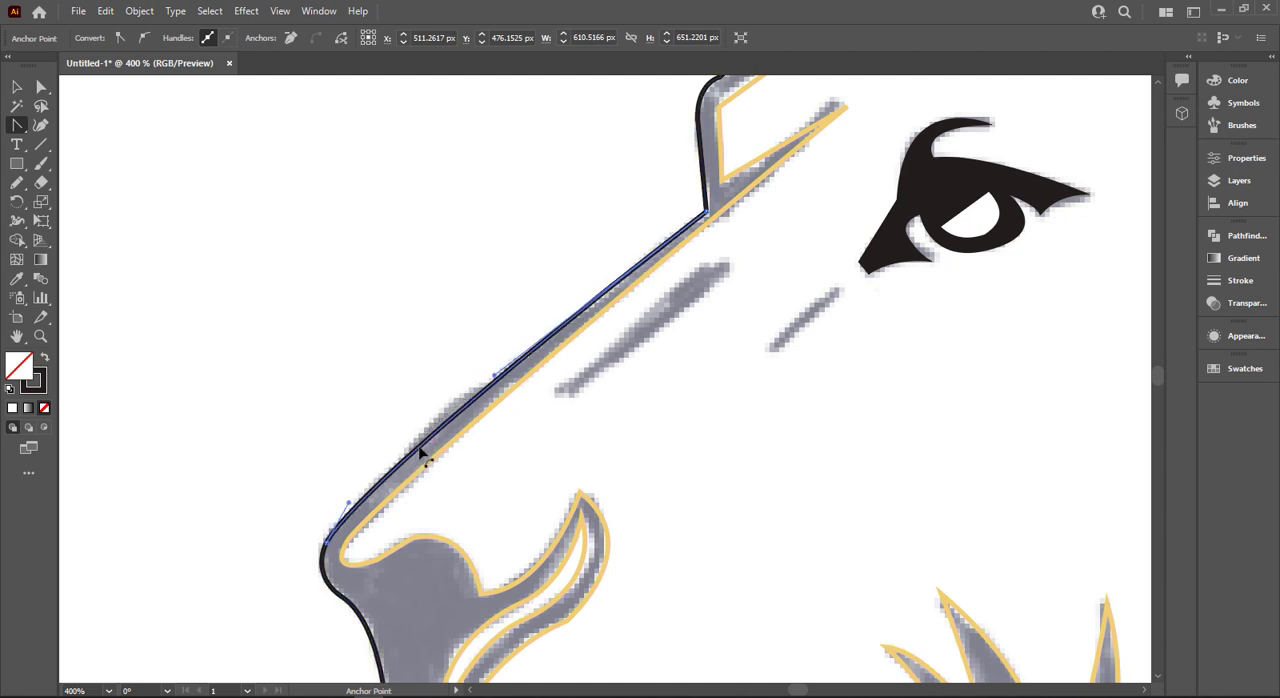
{"action": "scroll", "coordinate": [401, 405], "scroll_direction": "down", "scroll_amount": 2}
{"action": "key", "text": "v"}
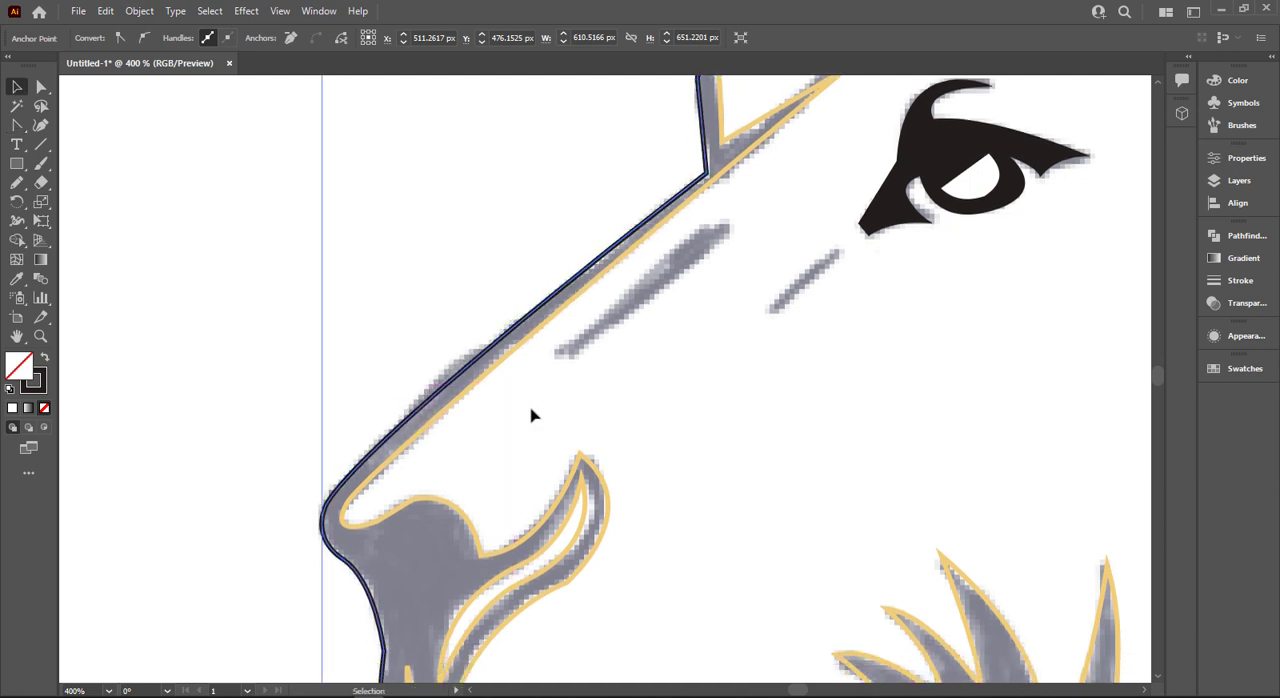
{"action": "left_click", "coordinate": [588, 398]}
- Outline the long dark sketch mark beside the nose bridge as a closed three-point path with a black stroke
{"action": "key", "text": "ctrl+minus"}
{"action": "left_click_drag", "start_coordinate": [720, 366], "coordinate": [488, 391]}
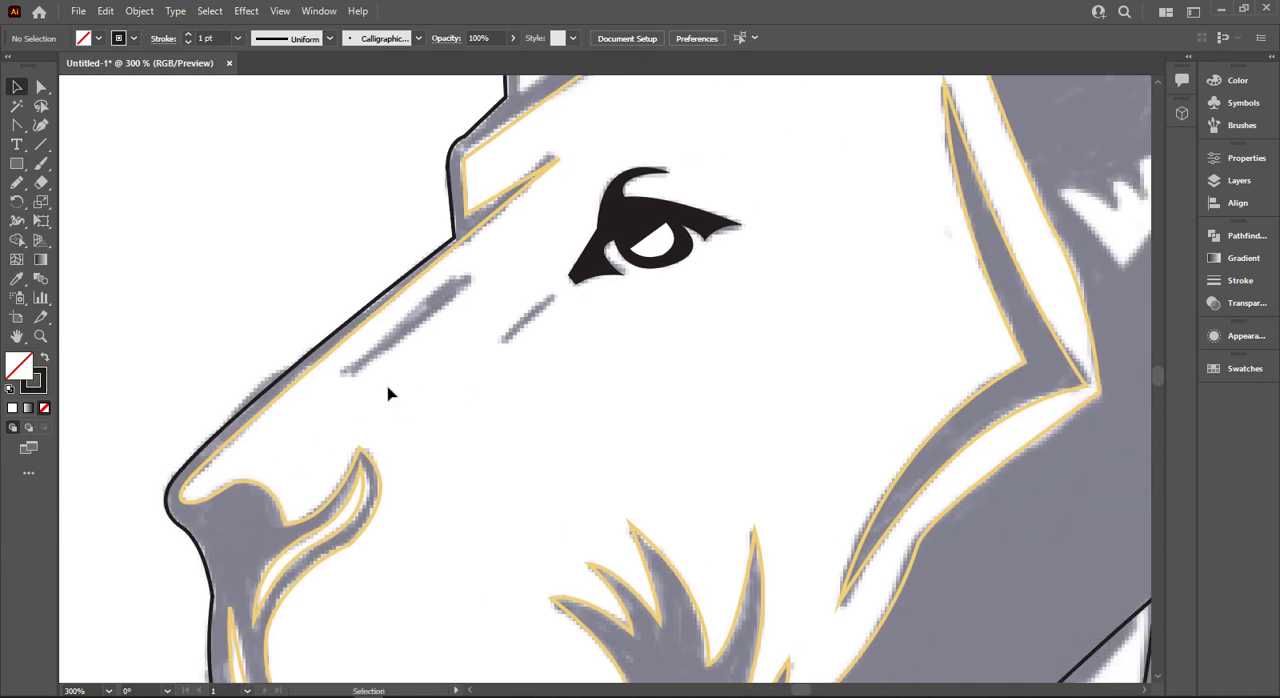
{"action": "scroll", "coordinate": [390, 394], "scroll_direction": "up", "scroll_amount": 2}
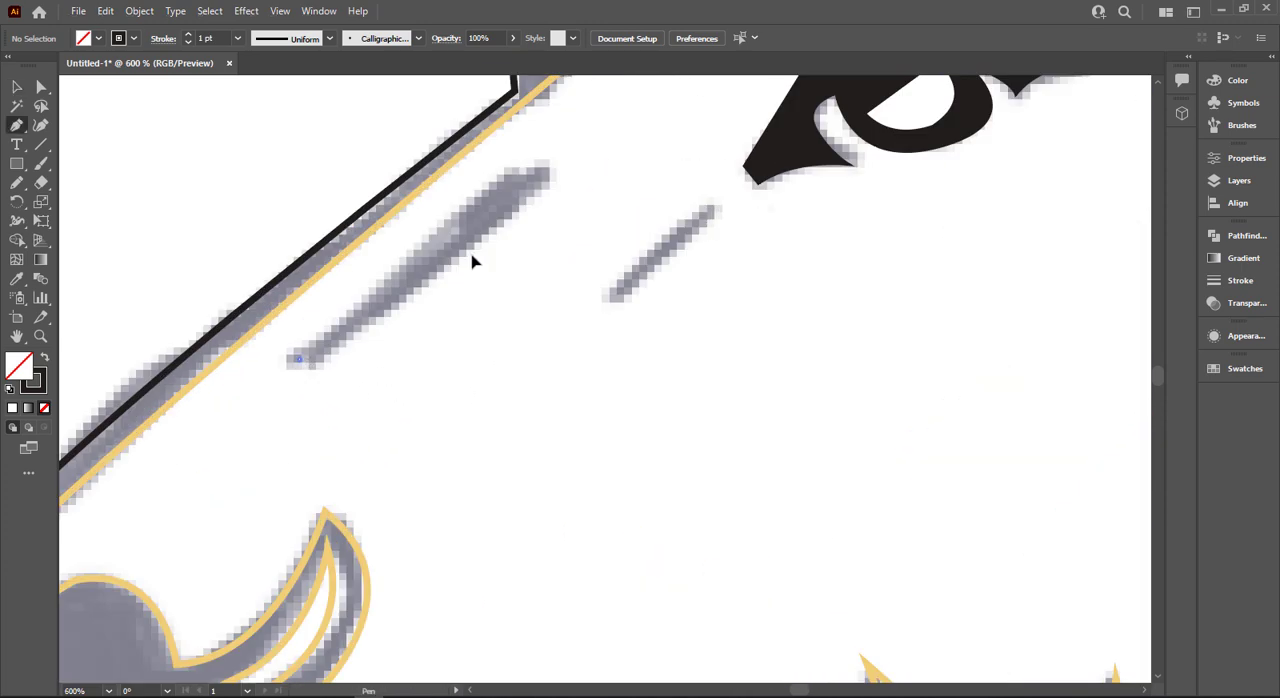
{"action": "left_click", "coordinate": [510, 164]}
{"action": "left_click", "coordinate": [570, 156]}
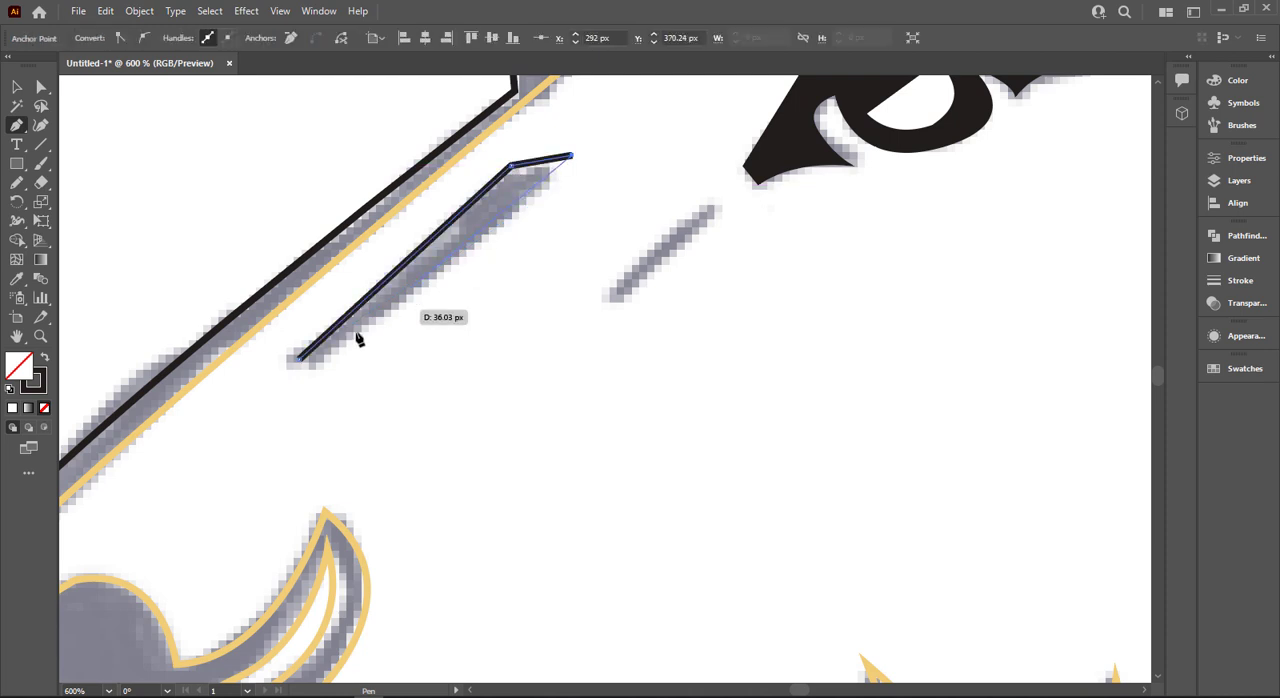
{"action": "left_click", "coordinate": [299, 358]}
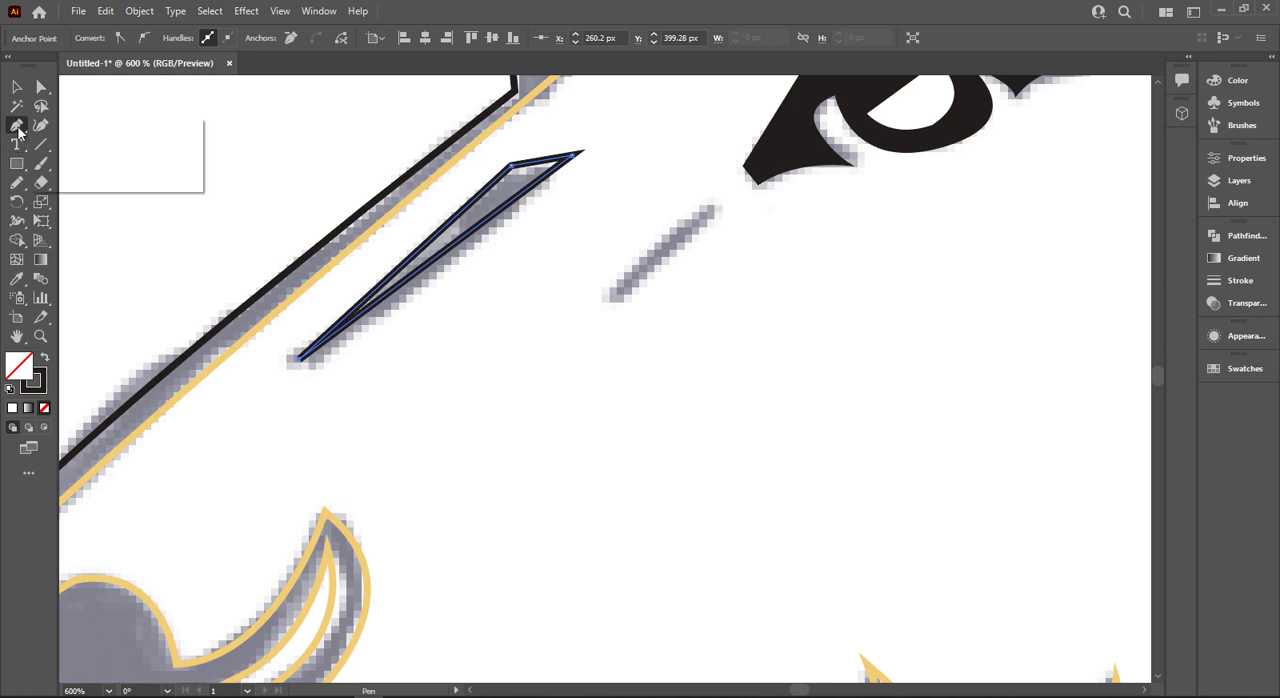
- Round the short upper edge of the long mark's outline with the Anchor Point tool and deselect the shape
{"action": "left_click_drag", "start_coordinate": [18, 130], "coordinate": [100, 186]}
{"action": "left_click_drag", "start_coordinate": [427, 248], "coordinate": [443, 257]}
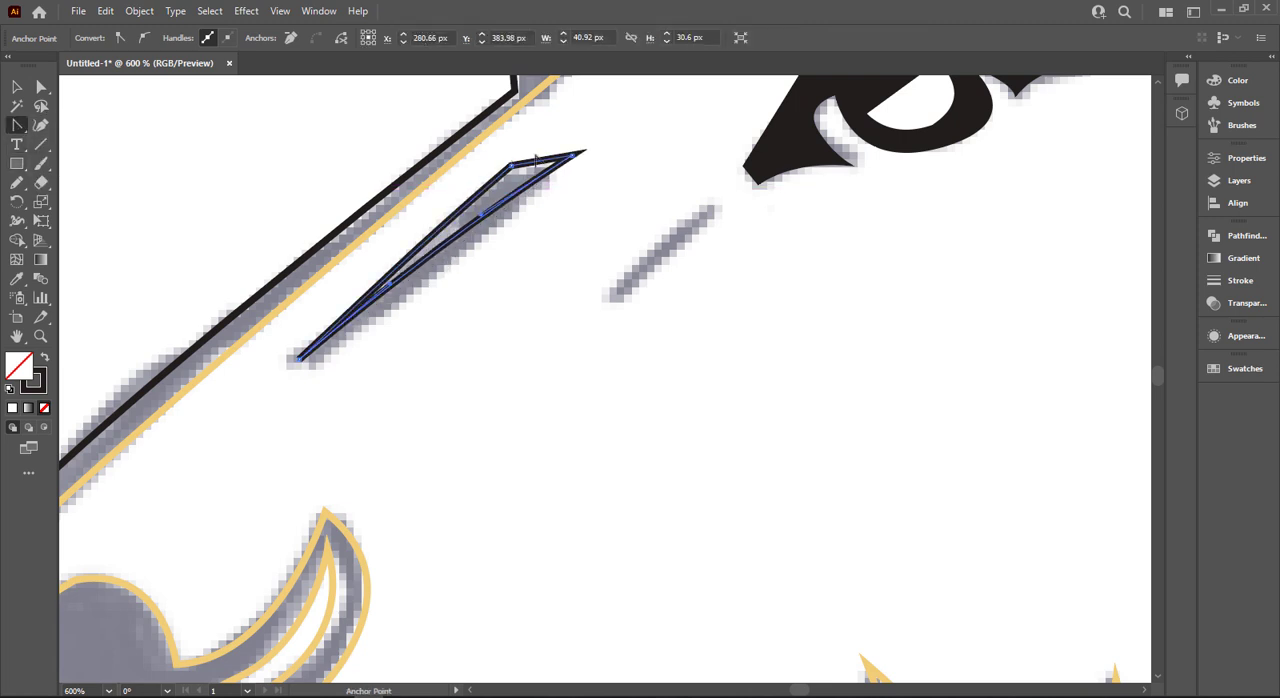
{"action": "left_click_drag", "start_coordinate": [536, 162], "coordinate": [534, 155]}
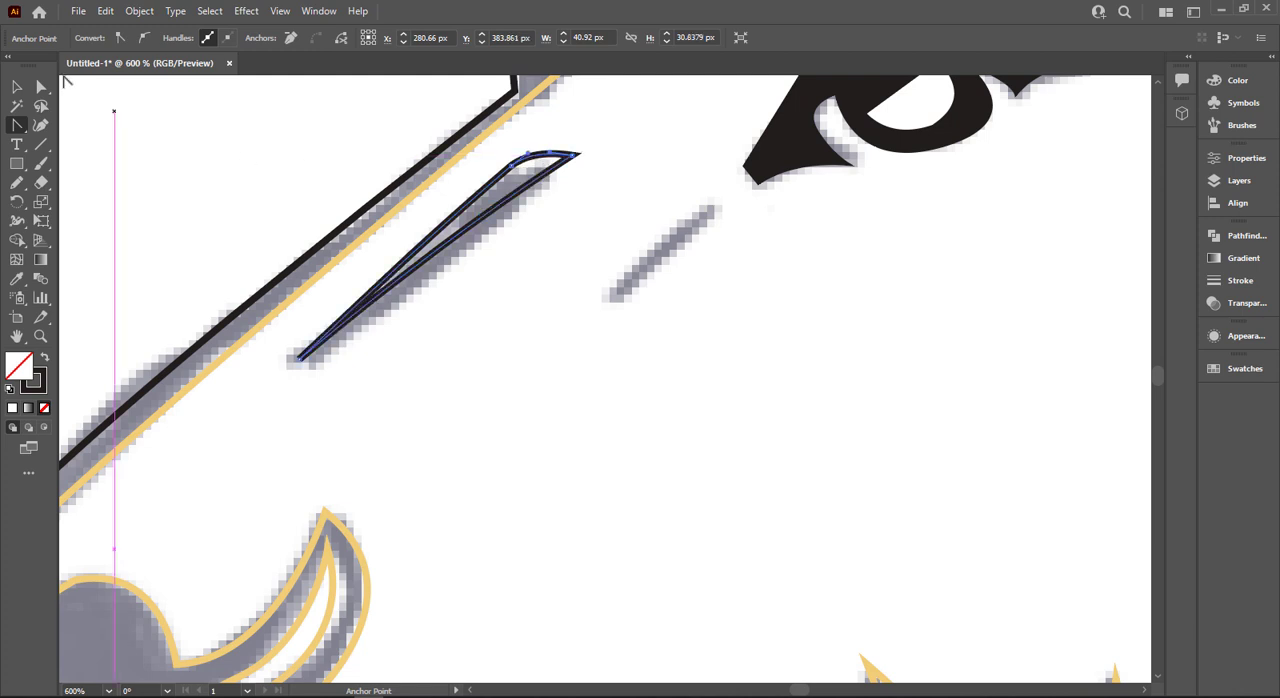
{"action": "left_click", "coordinate": [17, 87]}
{"action": "left_click", "coordinate": [357, 160]}
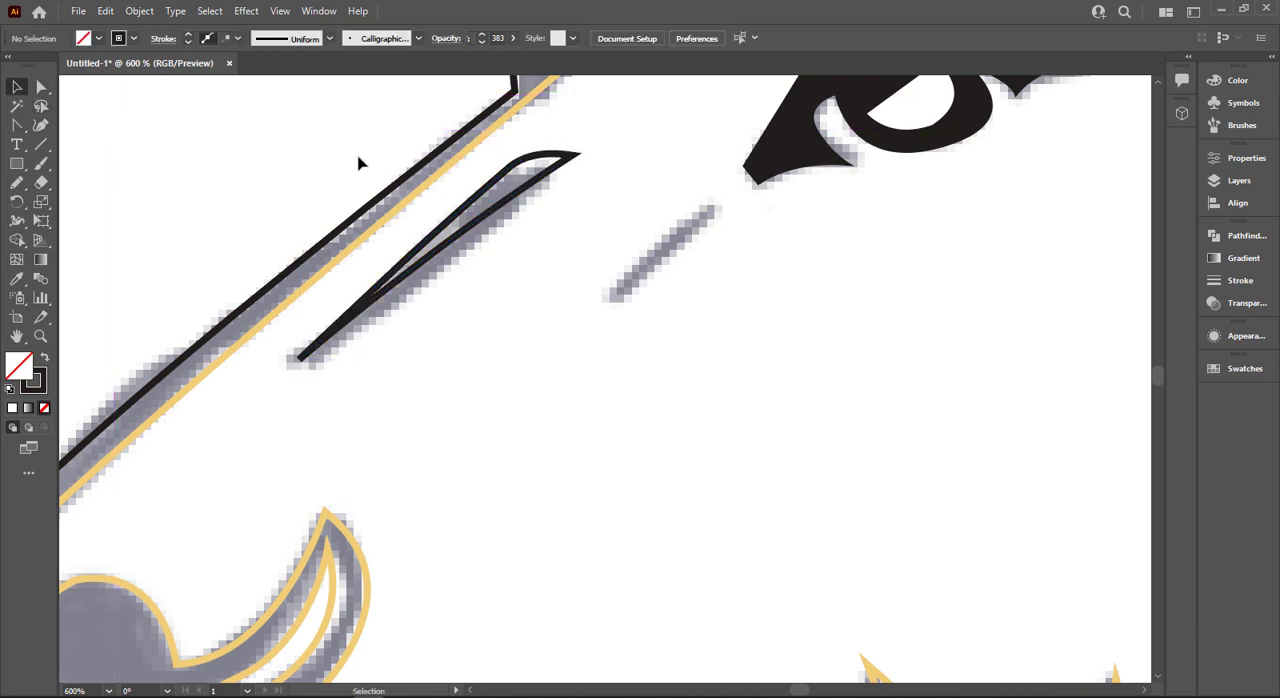
- Try to outline the small slanted mark below the eye's inner corner as a thin closed shape with a bowed edge
{"action": "scroll", "coordinate": [357, 160], "scroll_direction": "down", "scroll_amount": 1}
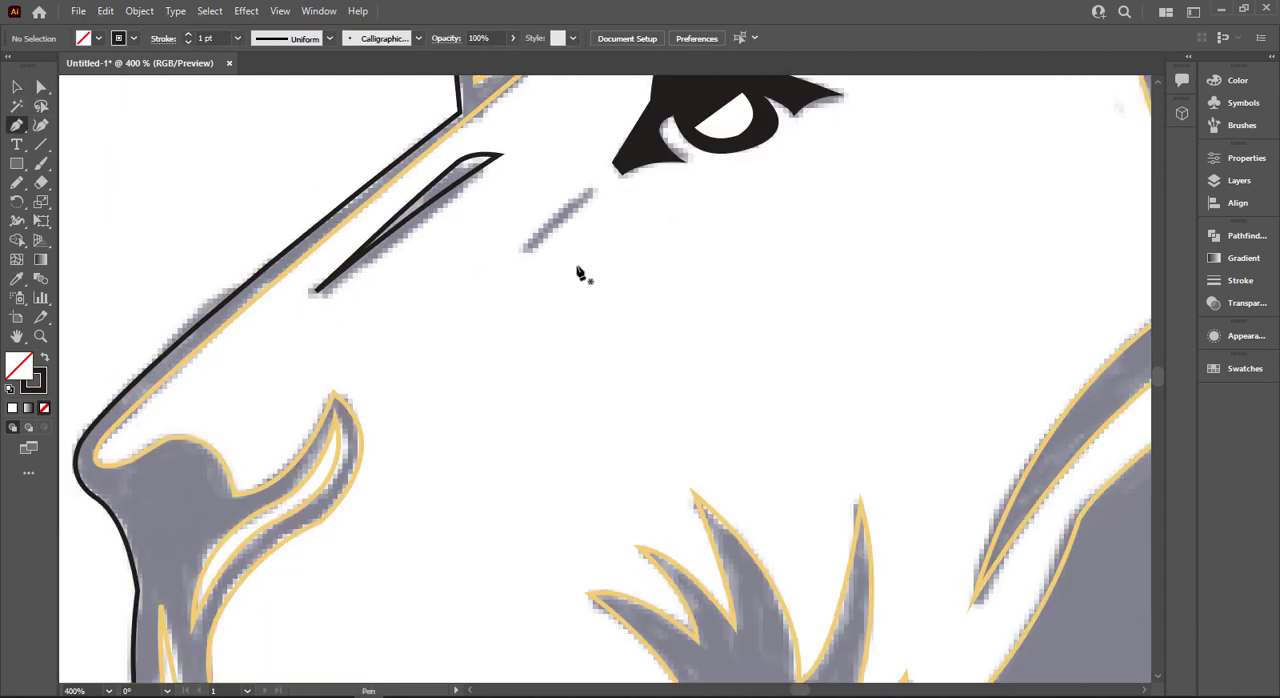
{"action": "left_click", "coordinate": [526, 249]}
{"action": "key", "text": "ctrl+z"}
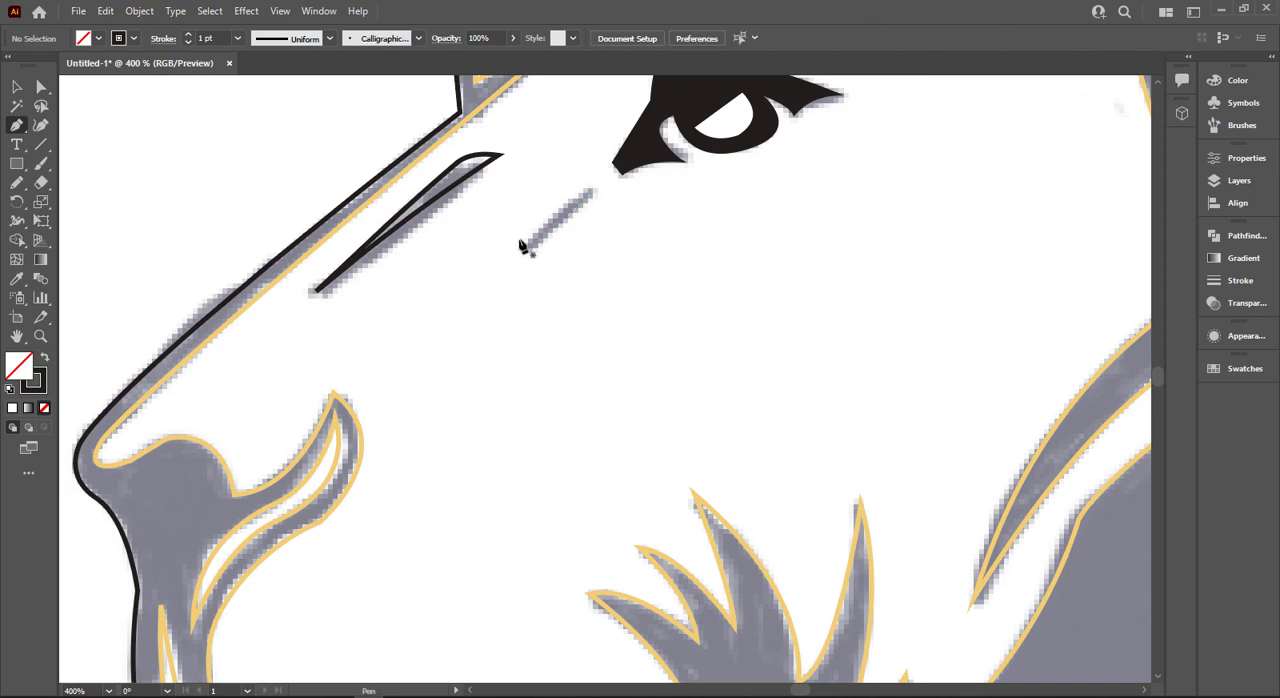
{"action": "scroll", "coordinate": [518, 249], "scroll_direction": "up", "scroll_amount": 2}
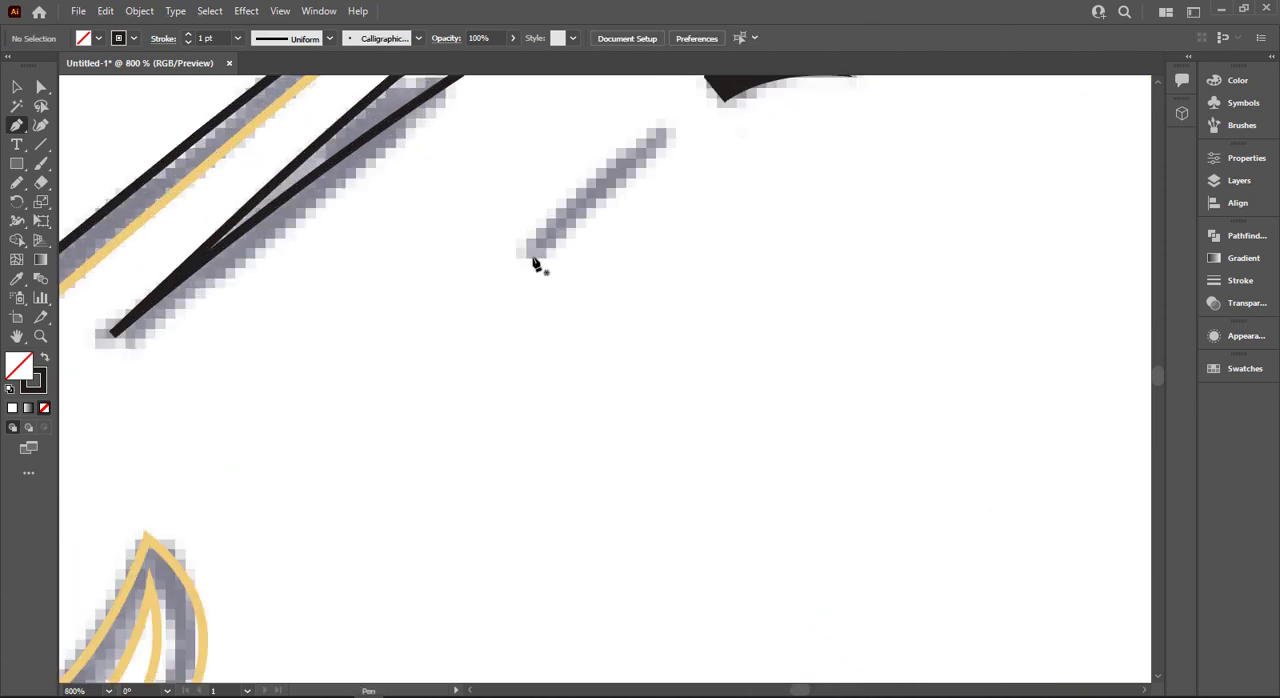
{"action": "left_click", "coordinate": [662, 127]}
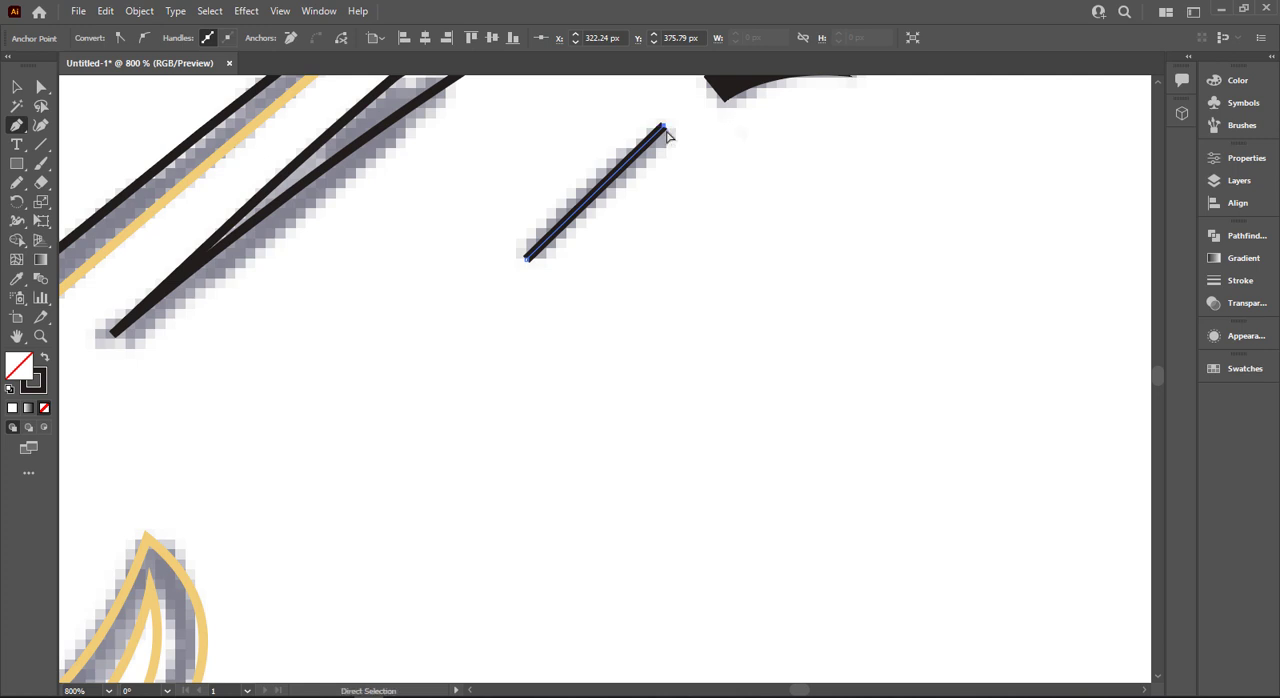
{"action": "key", "text": "ctrl+z"}
{"action": "left_click", "coordinate": [661, 128]}
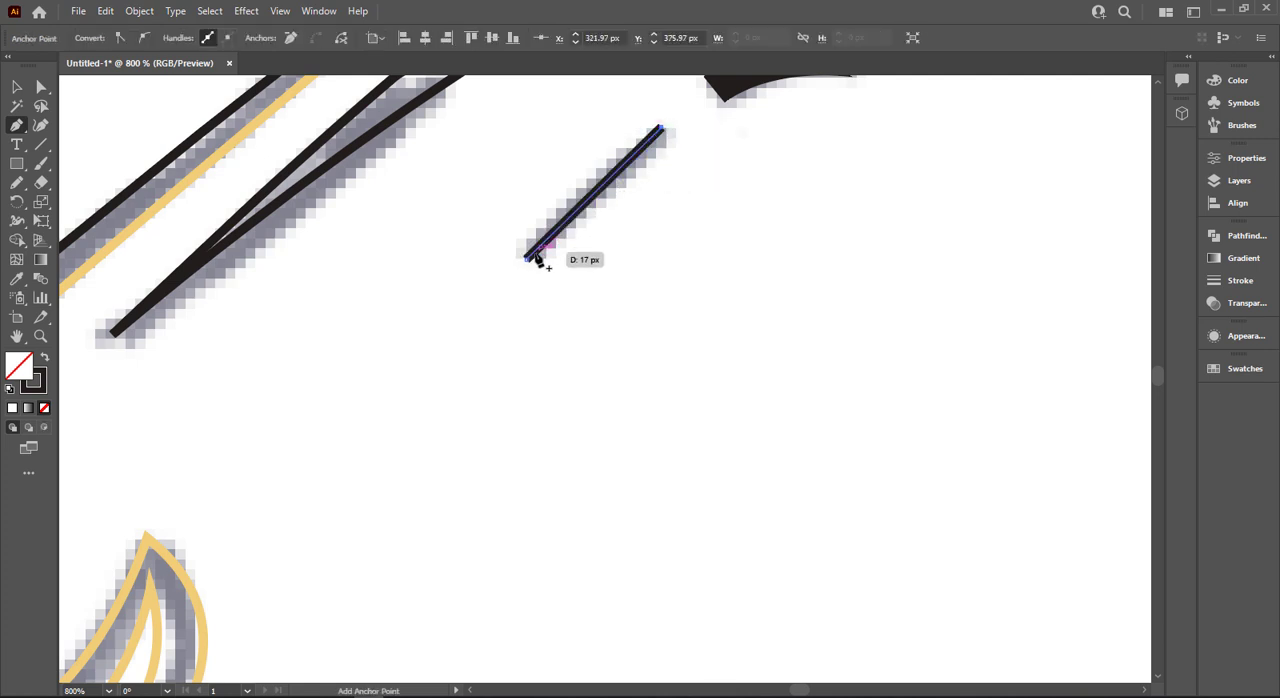
{"action": "left_click_drag", "start_coordinate": [16, 125], "coordinate": [95, 183]}
{"action": "left_click_drag", "start_coordinate": [603, 198], "coordinate": [614, 197]}
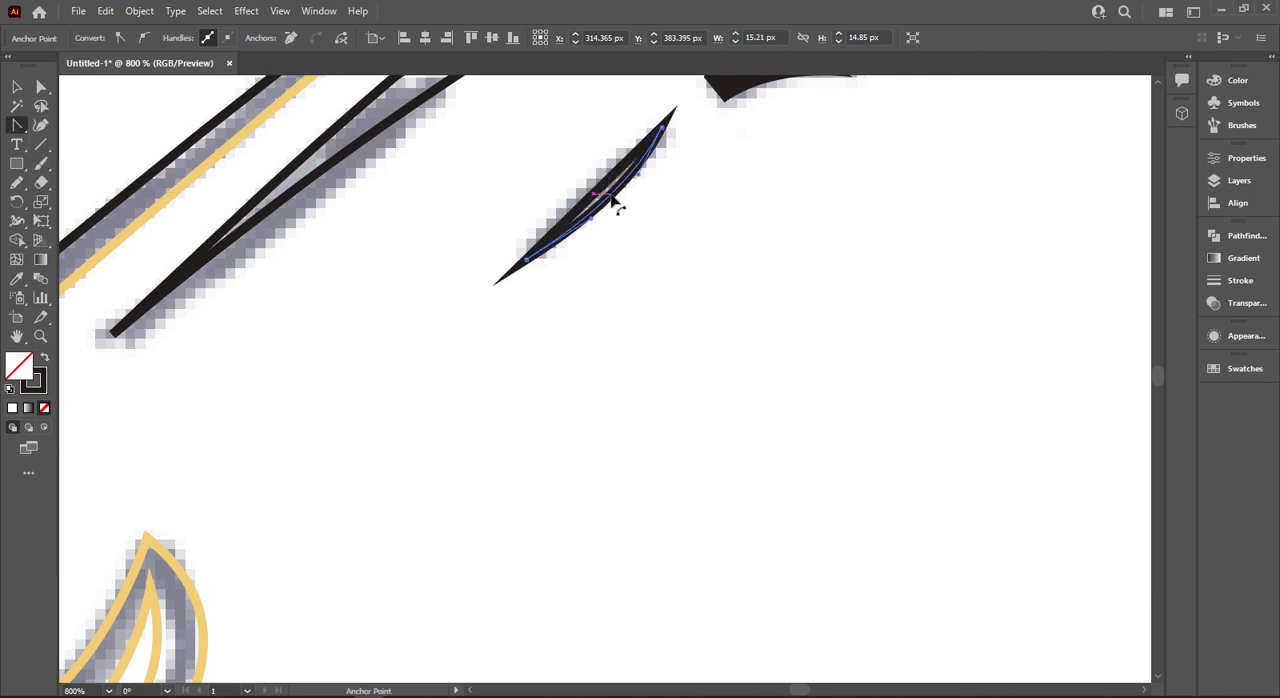
{"action": "scroll", "coordinate": [557, 166], "scroll_direction": "down", "scroll_amount": 3}
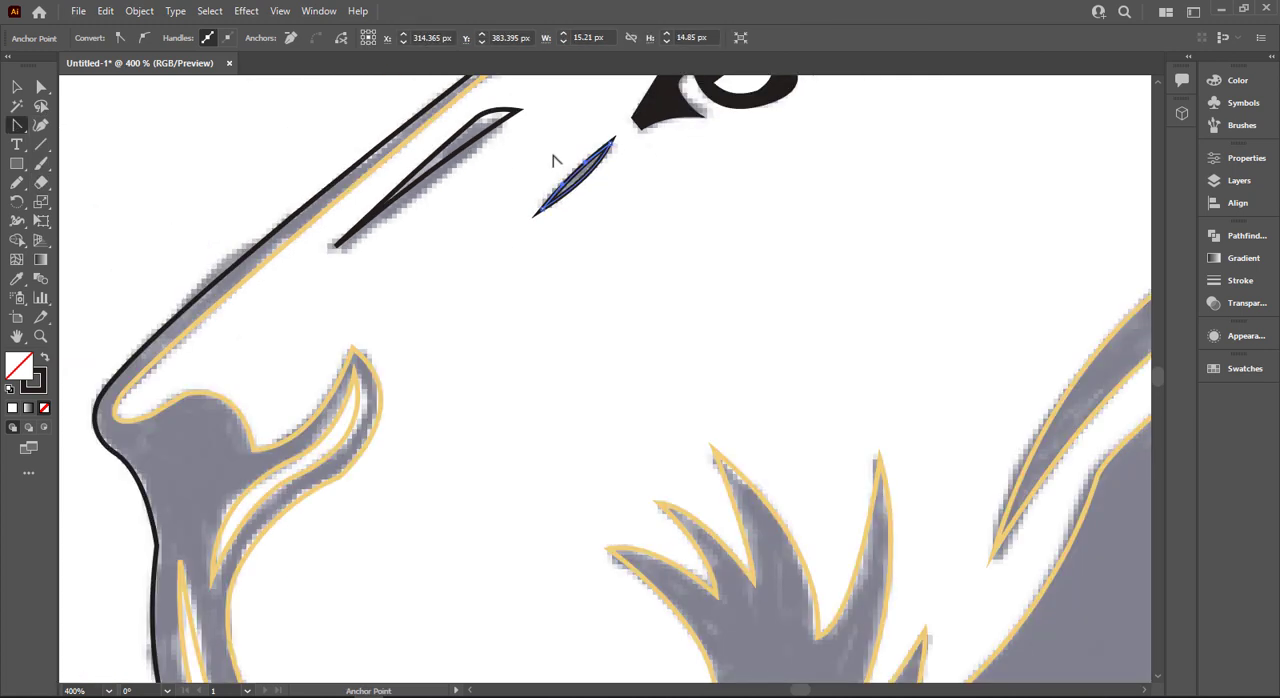
{"action": "key", "text": "v"}
{"action": "left_click", "coordinate": [560, 164]}
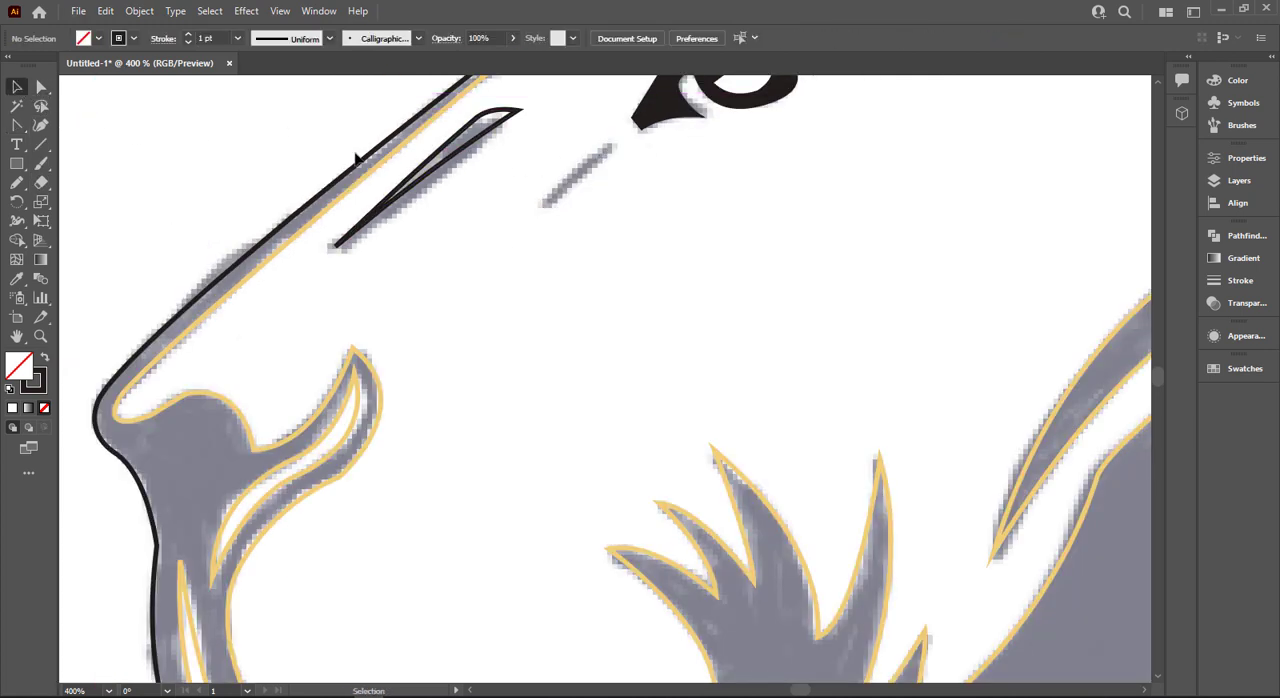
- Trace the small slanted mark below the eye's inner corner as a closed curved sliver with black fill and no stroke
{"action": "scroll", "coordinate": [356, 158], "scroll_direction": "down", "scroll_amount": 1}
{"action": "key", "text": "space"}
{"action": "left_click_drag", "start_coordinate": [486, 228], "coordinate": [463, 351]}
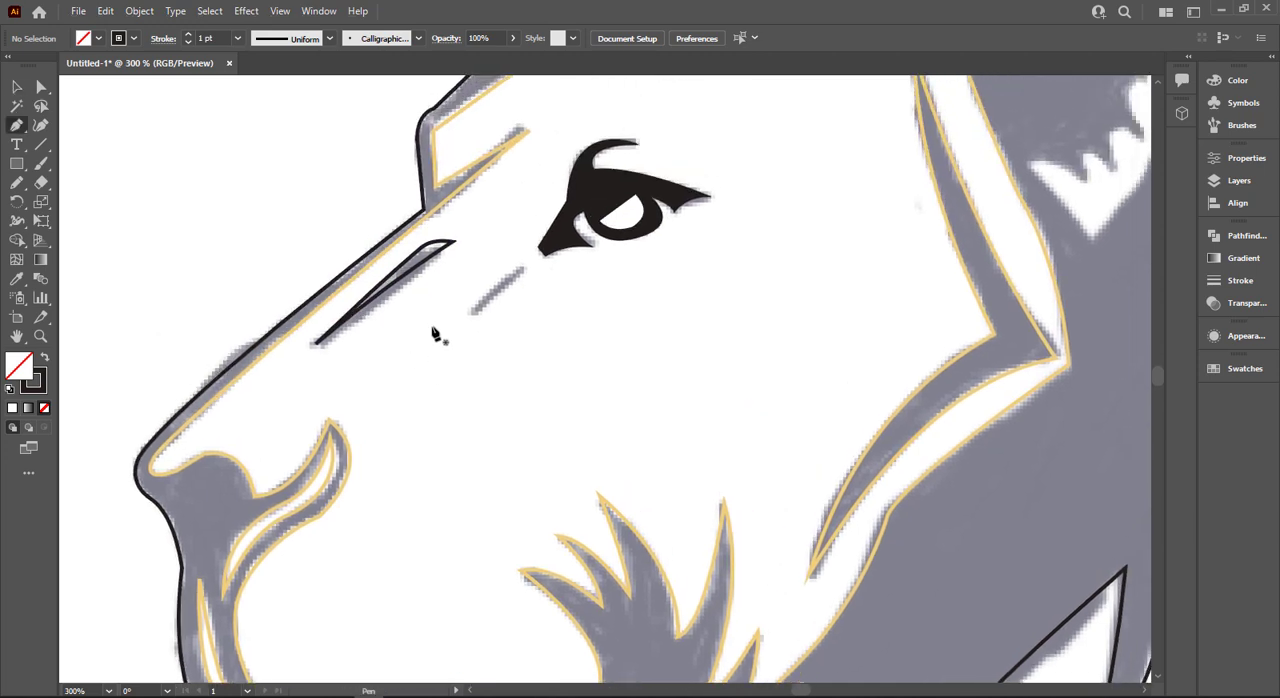
{"action": "left_click_drag", "start_coordinate": [524, 277], "coordinate": [553, 260]}
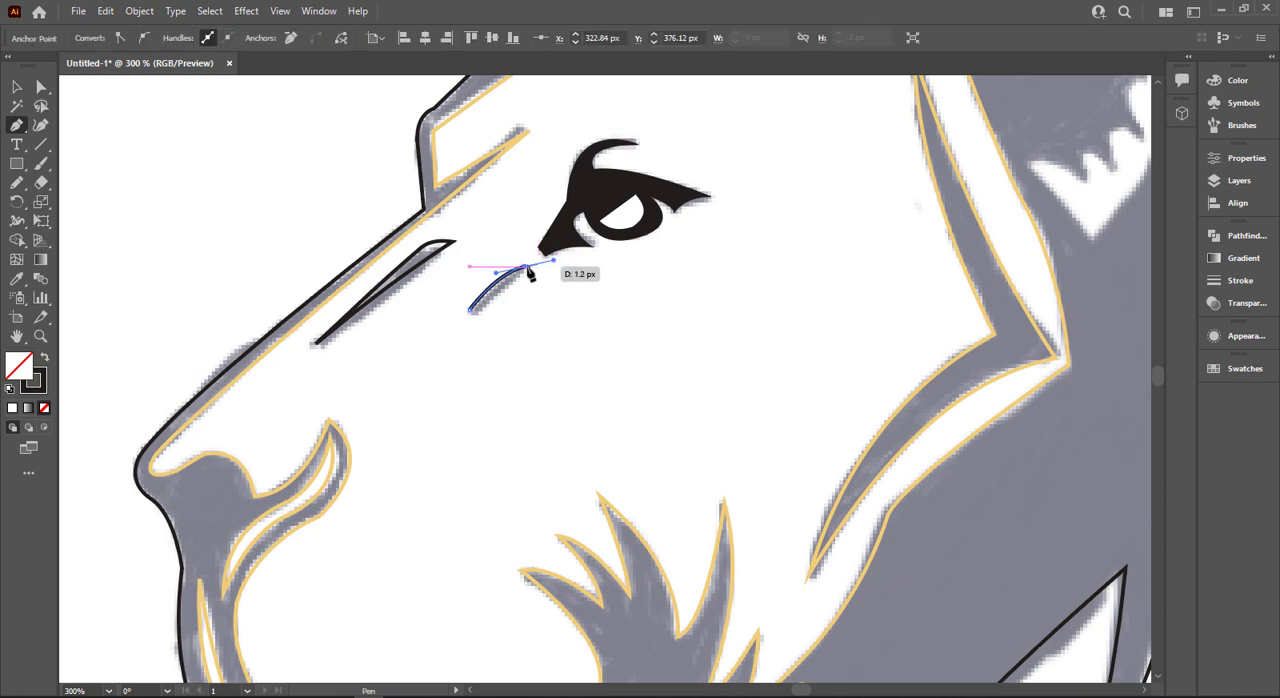
{"action": "scroll", "coordinate": [473, 313], "scroll_direction": "up", "scroll_amount": 2}
{"action": "left_click", "coordinate": [467, 310]}
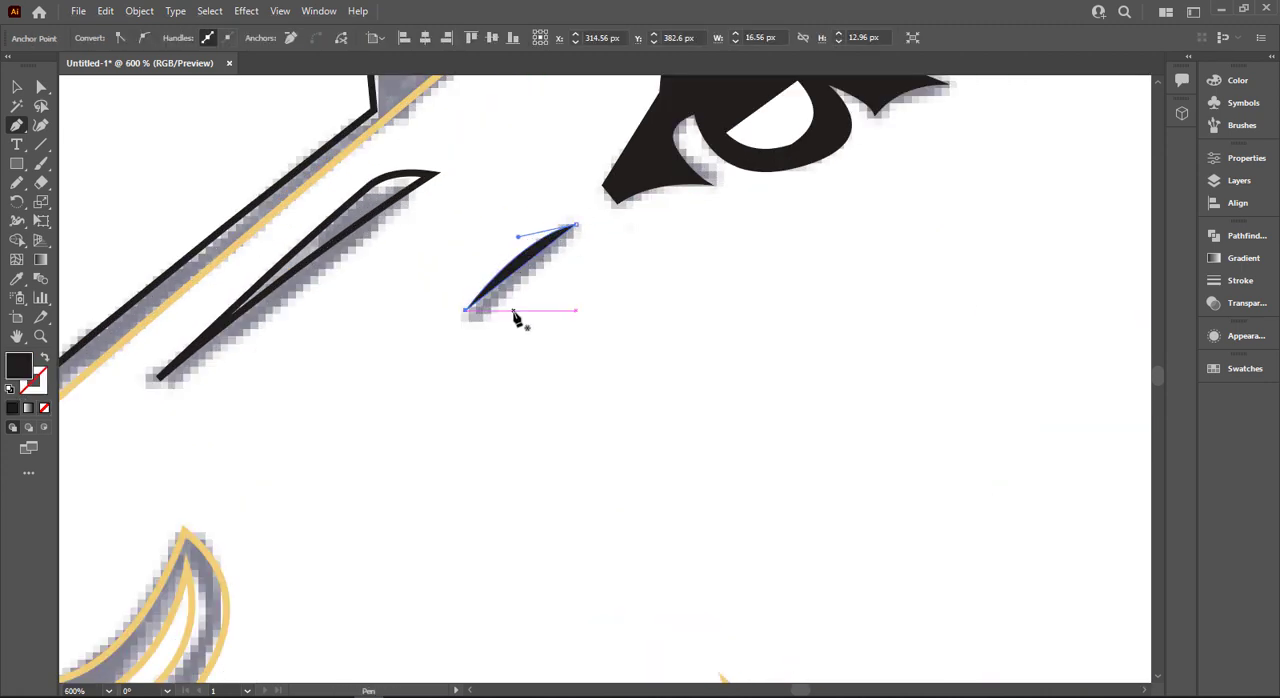
- Turn the long mark beside the nose bridge into a solid black shape without stroke and deselect it
{"action": "scroll", "coordinate": [514, 316], "scroll_direction": "down", "scroll_amount": 1}
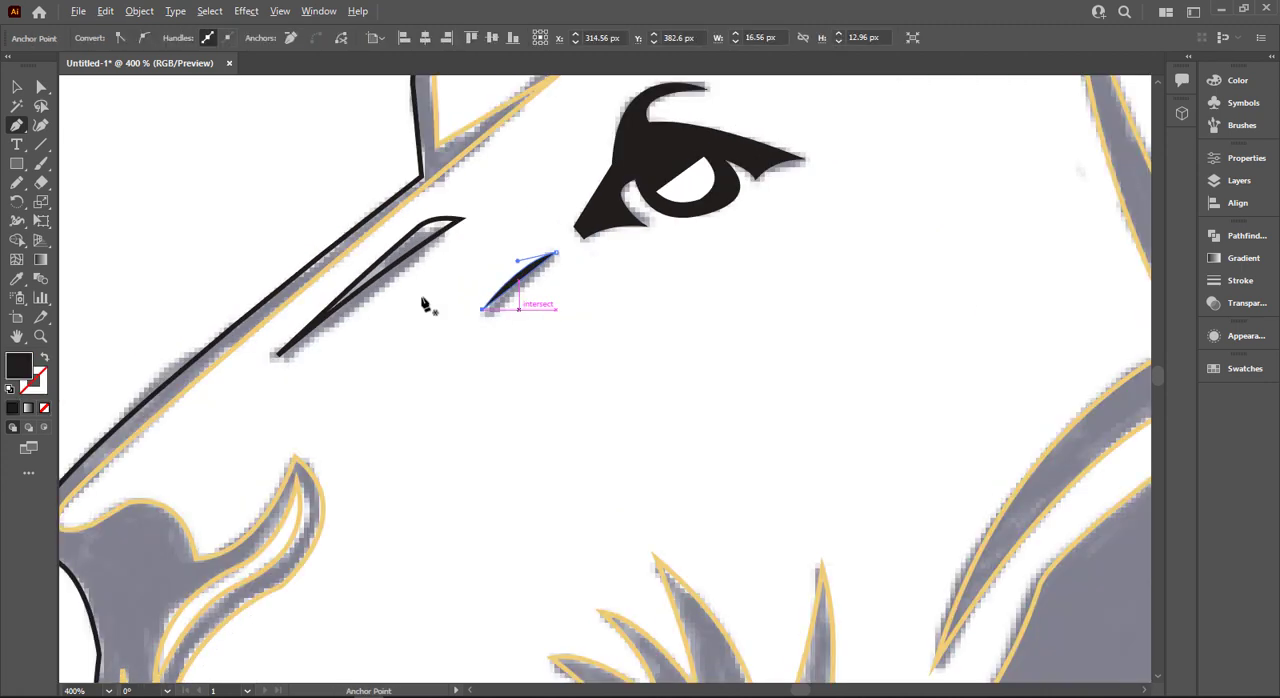
{"action": "left_click", "coordinate": [16, 87]}
{"action": "left_click", "coordinate": [336, 174]}
{"action": "scroll", "coordinate": [343, 177], "scroll_direction": "down", "scroll_amount": 1}
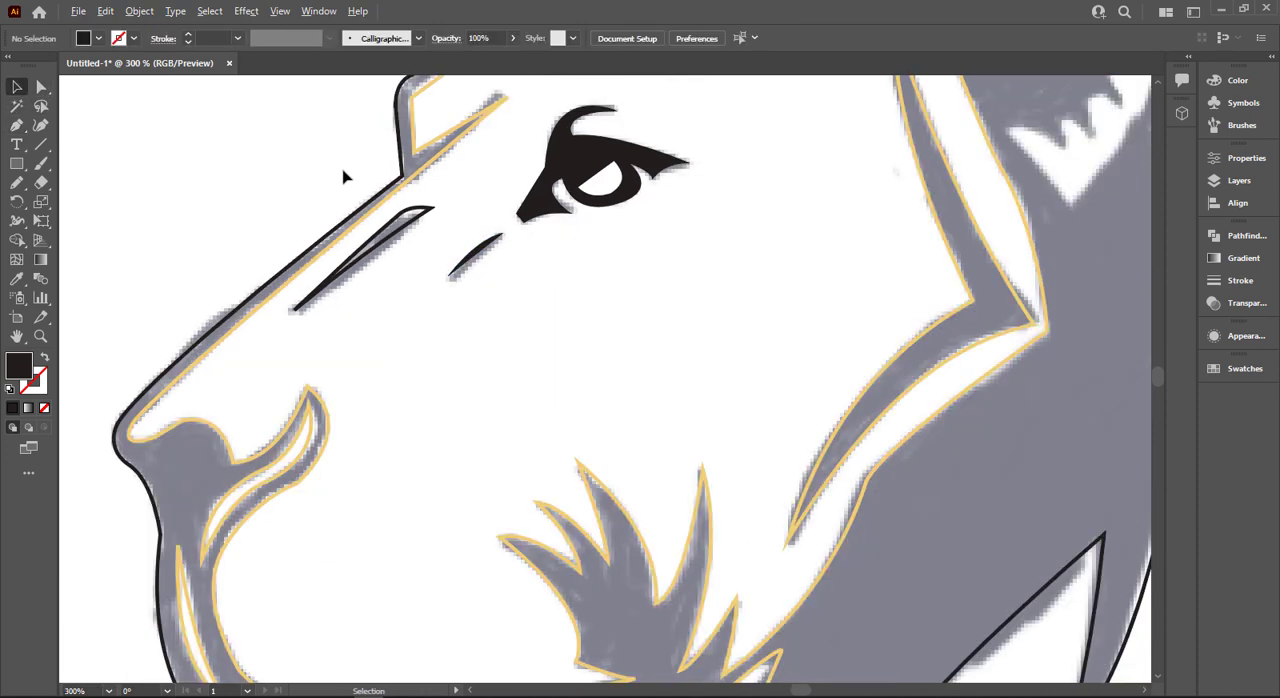
{"action": "left_click", "coordinate": [395, 236]}
{"action": "left_click", "coordinate": [274, 200]}
{"action": "scroll", "coordinate": [275, 181], "scroll_direction": "down", "scroll_amount": 2}
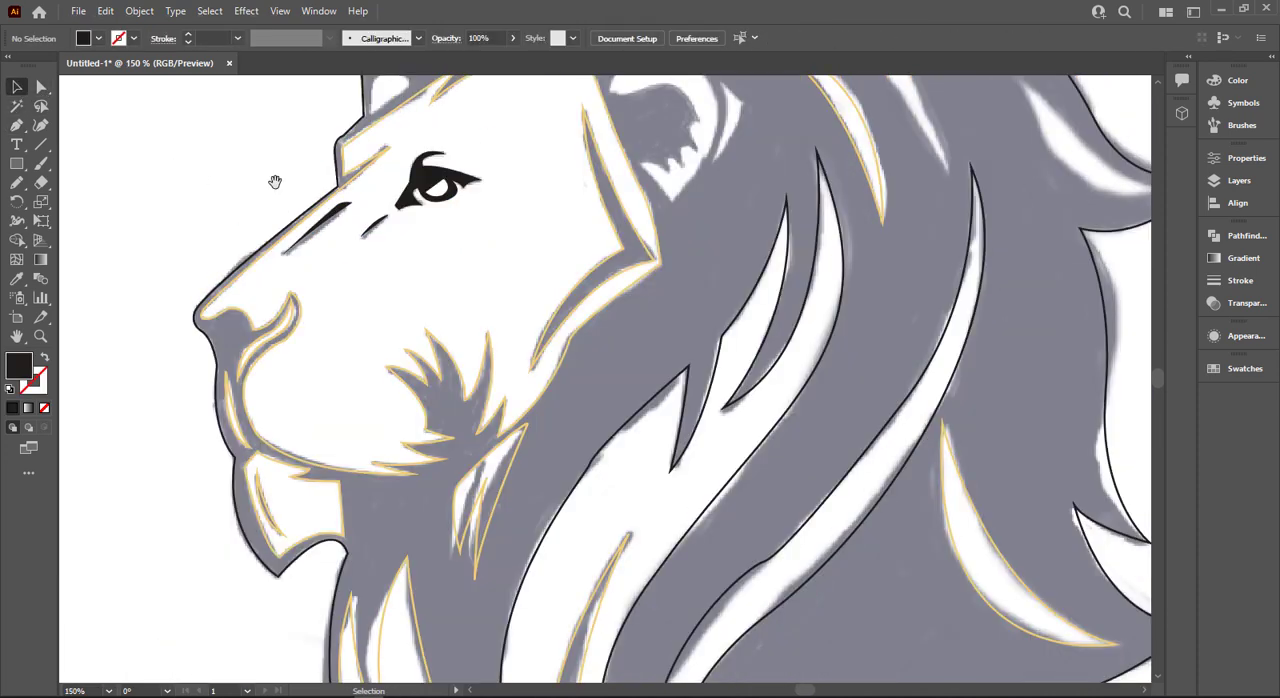
{"action": "left_click_drag", "start_coordinate": [275, 181], "coordinate": [306, 271]}
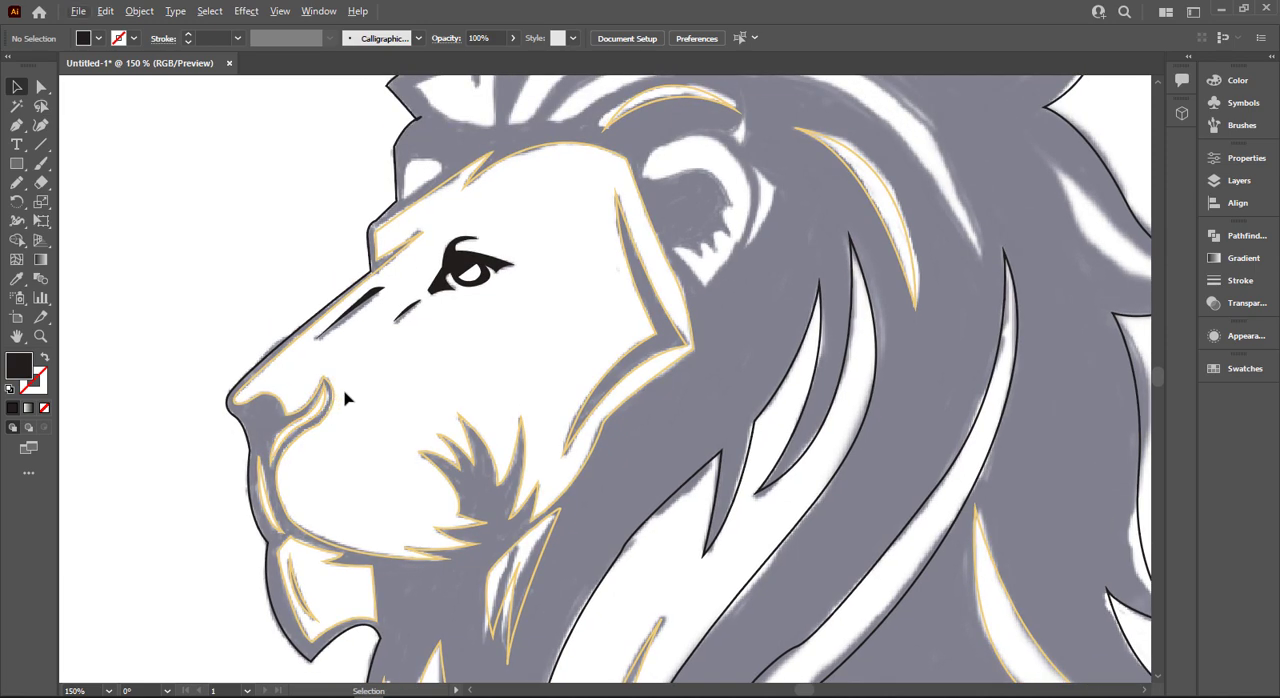
- Trace the white ear shape's pointed base and curved outer edge up to its front end with the Pen tool, using a black stroke without fill
{"action": "scroll", "coordinate": [800, 270], "scroll_direction": "up", "scroll_amount": 1}
{"action": "scroll", "coordinate": [775, 265], "scroll_direction": "up", "scroll_amount": 1}
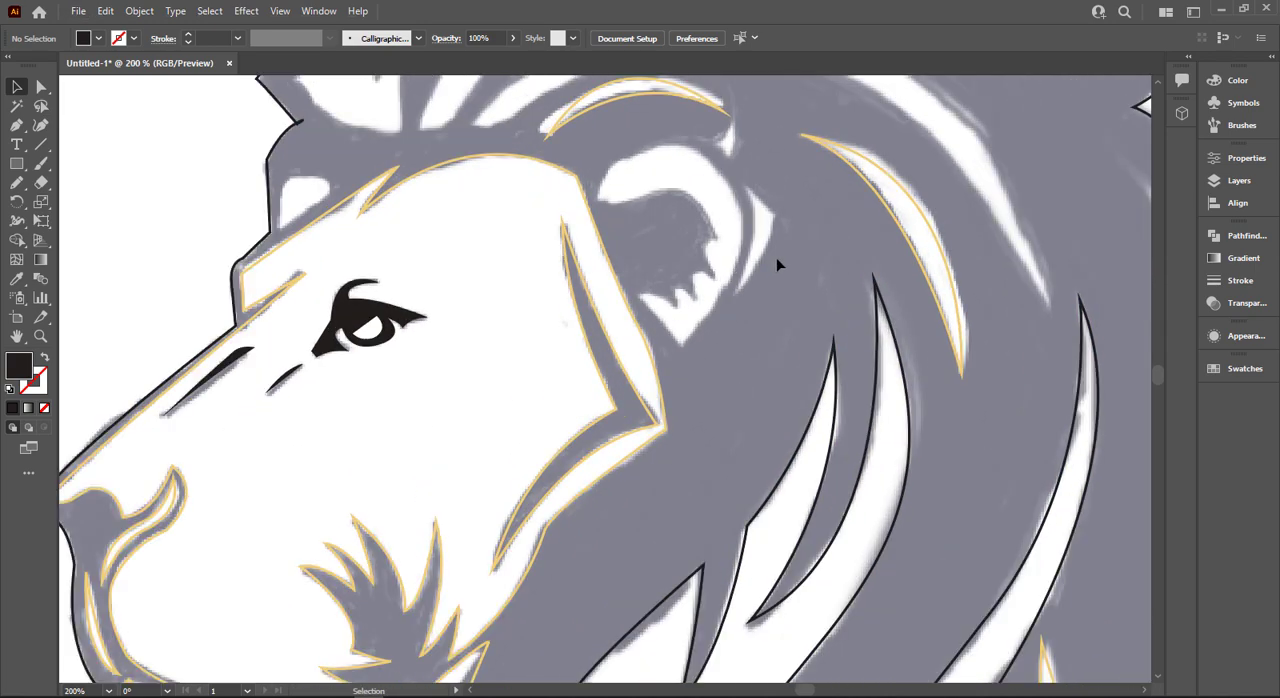
{"action": "scroll", "coordinate": [765, 265], "scroll_direction": "up", "scroll_amount": 1}
{"action": "scroll", "coordinate": [755, 310], "scroll_direction": "up", "scroll_amount": 1}
{"action": "key", "text": "p"}
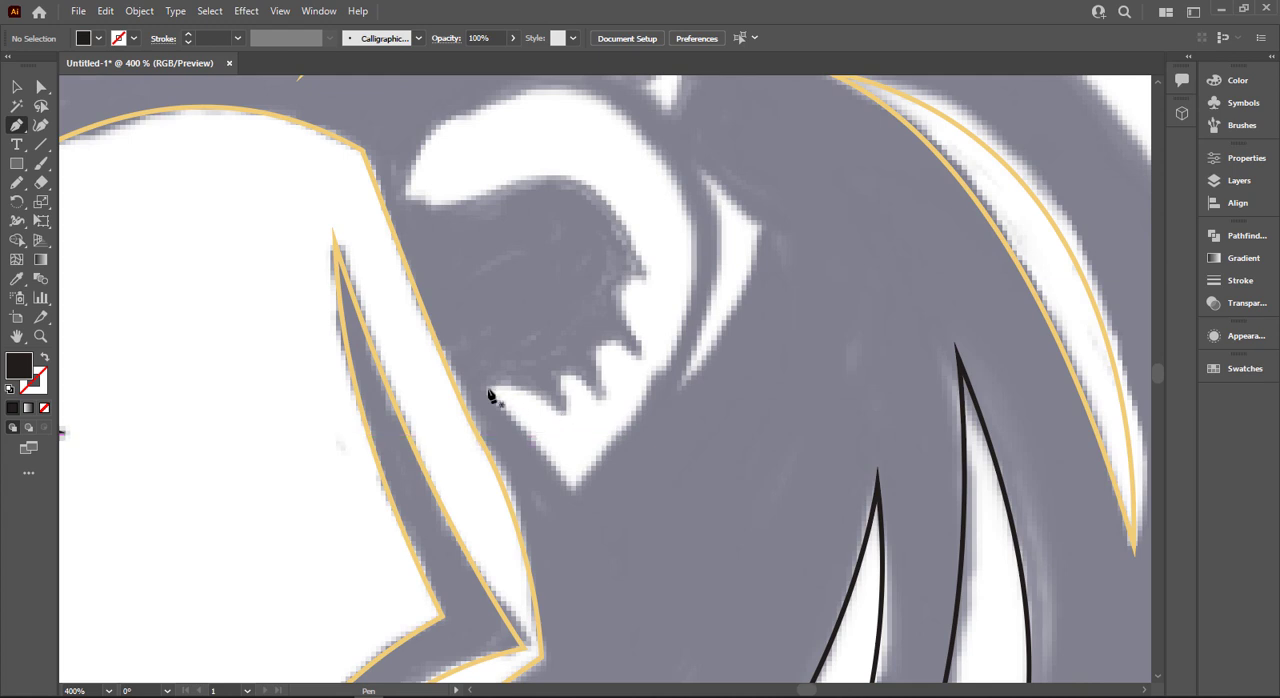
{"action": "left_click", "coordinate": [575, 487]}
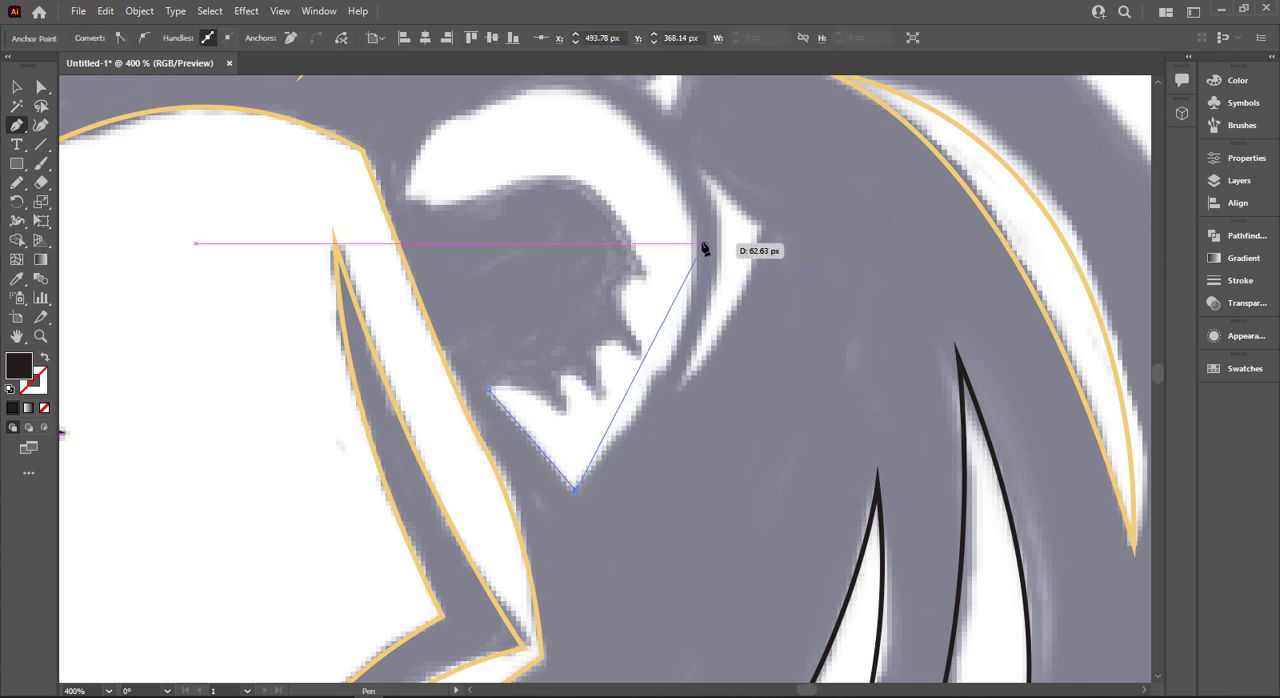
{"action": "left_click_drag", "start_coordinate": [700, 245], "coordinate": [697, 114]}
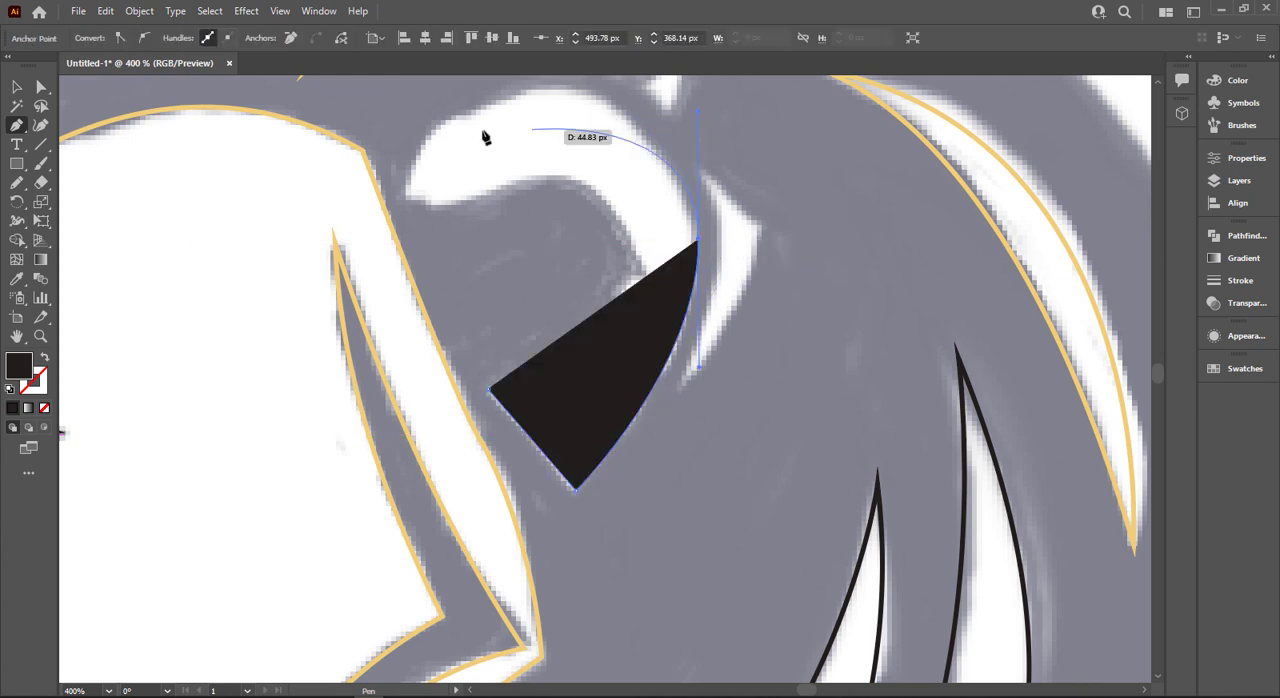
{"action": "left_click", "coordinate": [562, 92]}
{"action": "key", "text": "Escape"}
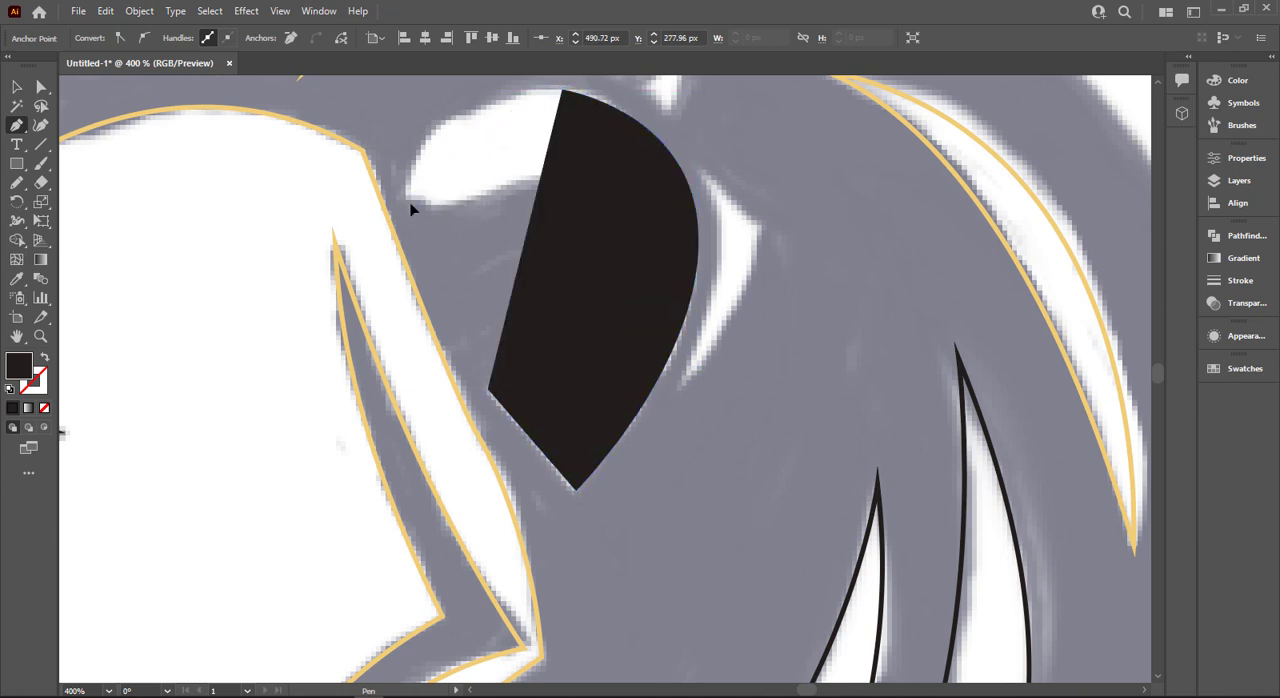
{"action": "left_click_drag", "start_coordinate": [363, 302], "coordinate": [370, 310]}
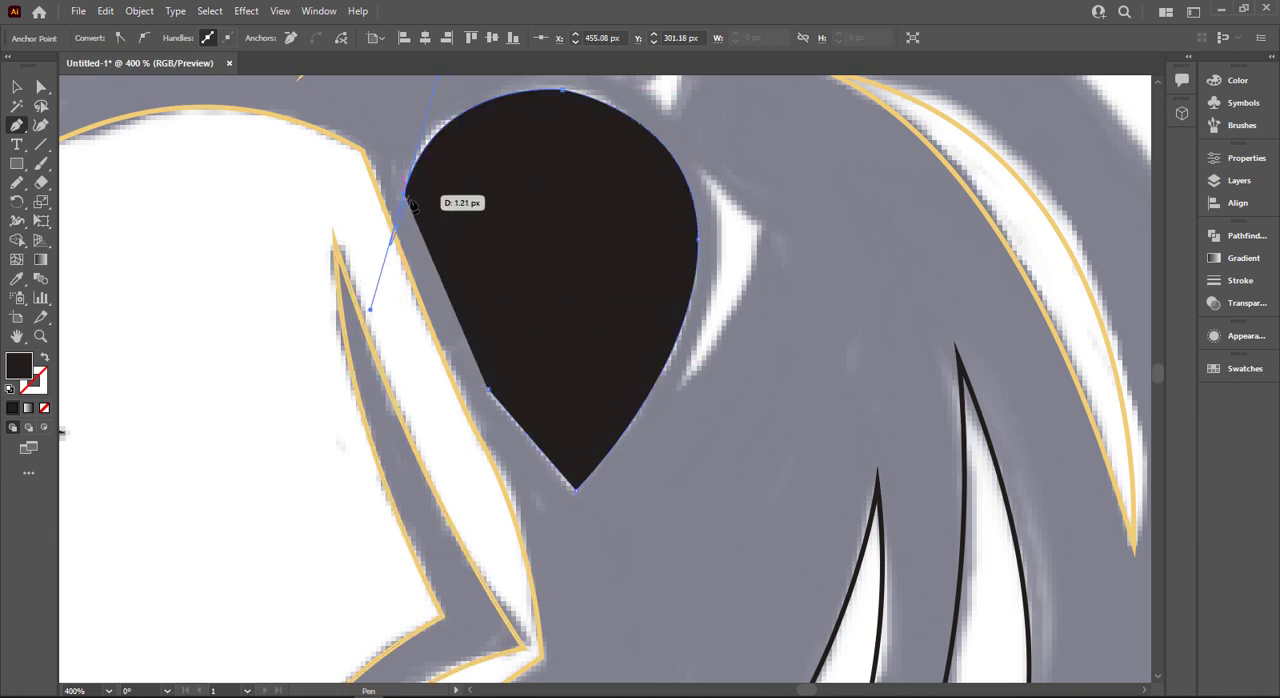
{"action": "key", "text": "shift+x"}
{"action": "left_click", "coordinate": [405, 194]}
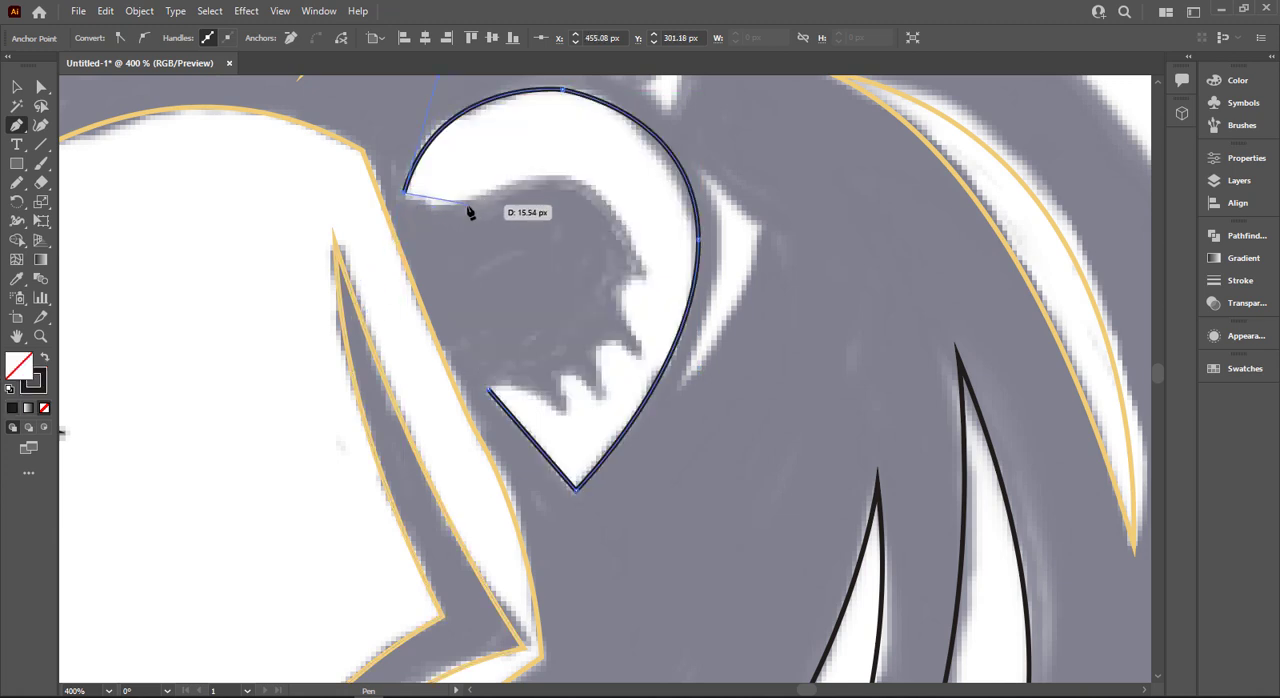
- Continue the ear outline along its short front edge and around the curved inner edge to the first notch
{"action": "left_click", "coordinate": [467, 206]}
{"action": "left_click_drag", "start_coordinate": [643, 270], "coordinate": [677, 360]}
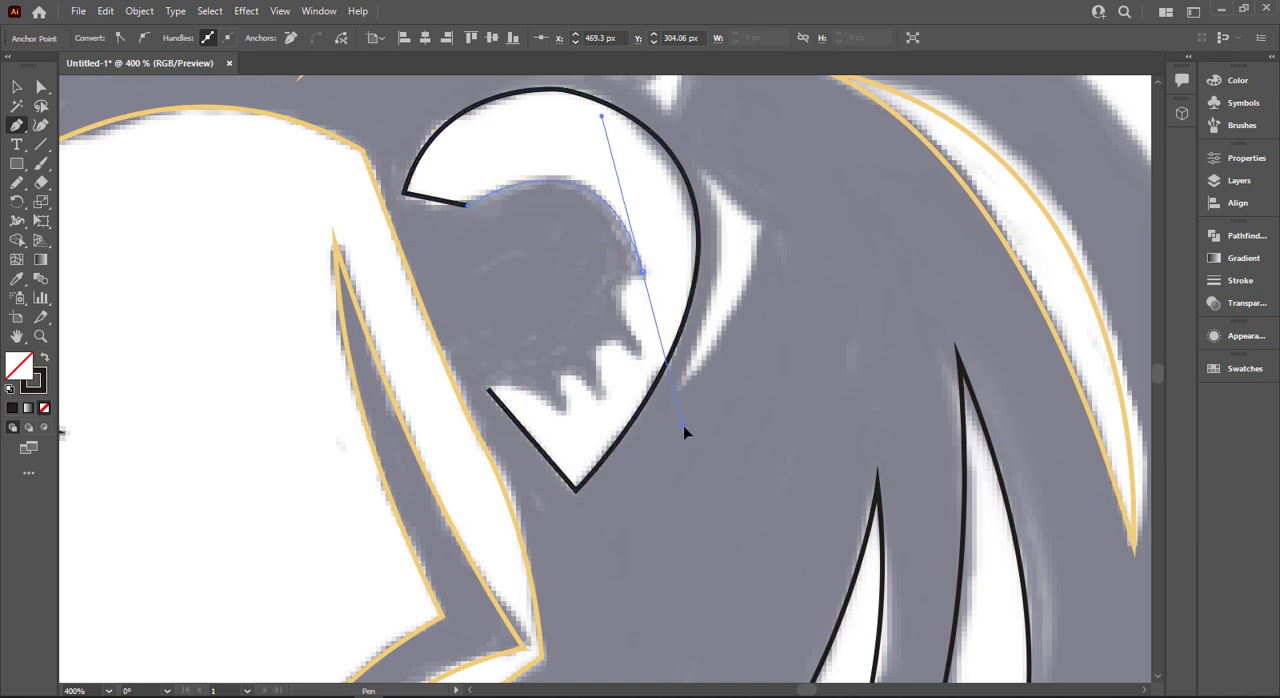
{"action": "left_click_drag", "start_coordinate": [683, 425], "coordinate": [683, 426]}
{"action": "left_click", "coordinate": [643, 272]}
- Trace the jagged fur notches along the ear's lower inner edge and close the outline at its starting point
{"action": "left_click_drag", "start_coordinate": [618, 307], "coordinate": [605, 345]}
{"action": "left_click", "coordinate": [644, 361]}
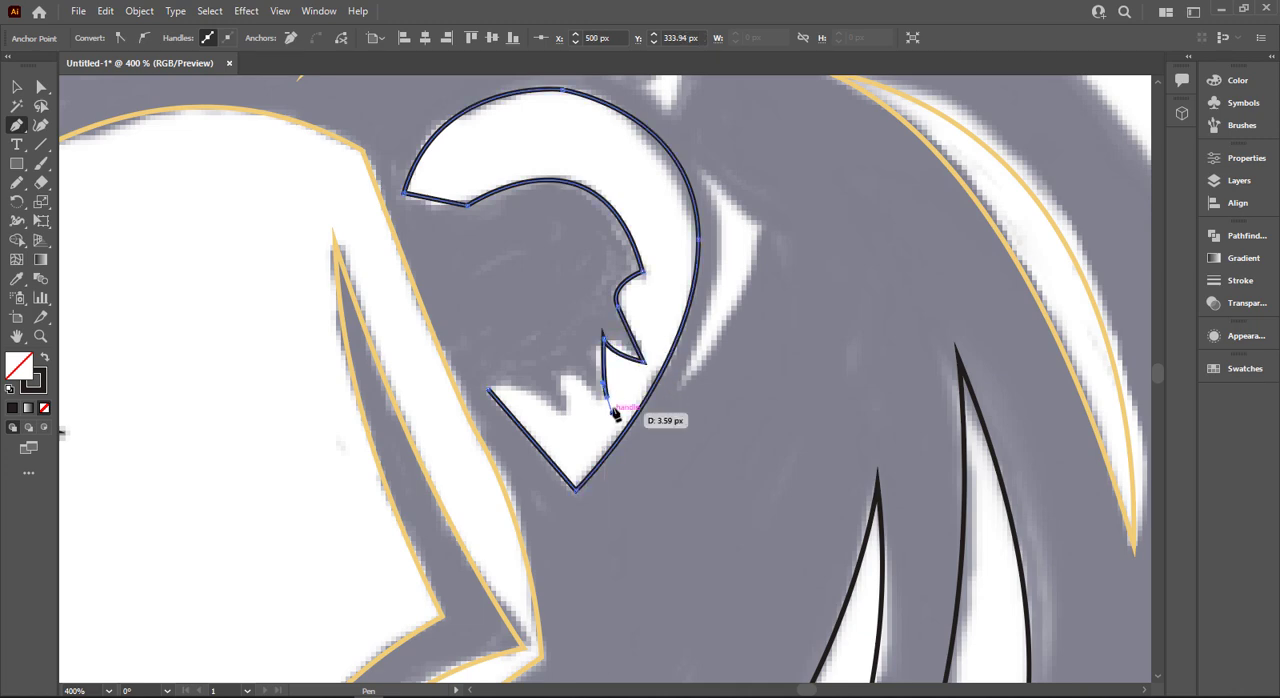
{"action": "left_click", "coordinate": [604, 390]}
{"action": "left_click_drag", "start_coordinate": [561, 368], "coordinate": [450, 394]}
{"action": "key", "text": "ctrl+z"}
{"action": "left_click", "coordinate": [565, 414]}
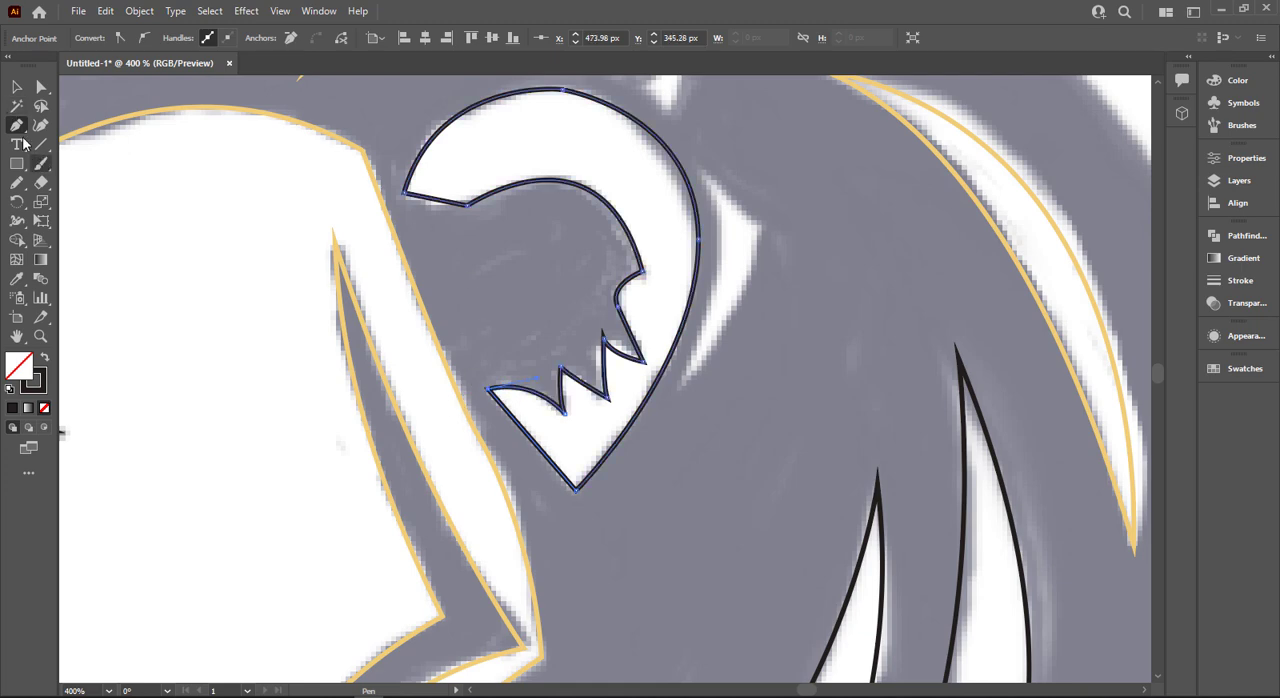
- Try to reposition the anchor point at the tip of the ear outline's smaller fur spike
{"action": "left_click_drag", "start_coordinate": [17, 126], "coordinate": [72, 192]}
{"action": "scroll", "coordinate": [624, 370], "scroll_direction": "up", "scroll_amount": 3}
{"action": "left_click", "coordinate": [41, 89]}
{"action": "left_click", "coordinate": [454, 385]}
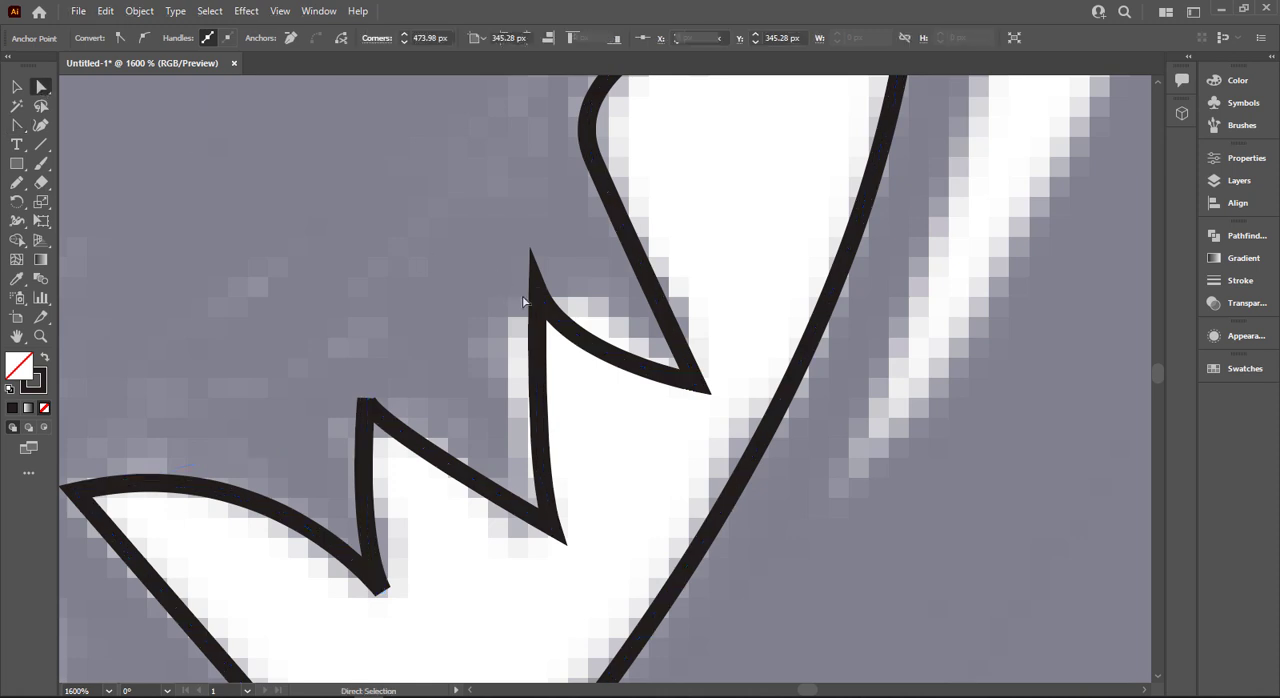
{"action": "left_click", "coordinate": [367, 401]}
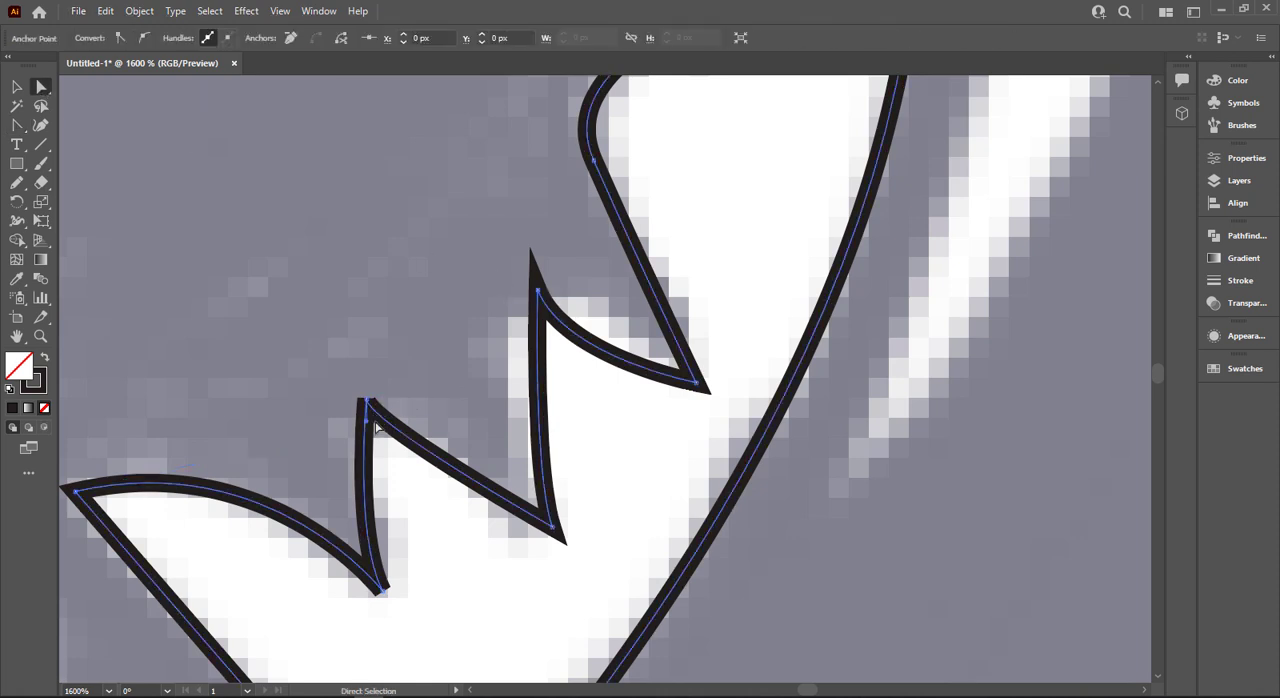
{"action": "left_click", "coordinate": [367, 401]}
{"action": "left_click_drag", "start_coordinate": [367, 401], "coordinate": [368, 381]}
{"action": "key", "text": "ctrl+z"}
{"action": "scroll", "coordinate": [441, 318], "scroll_direction": "down", "scroll_amount": 3}
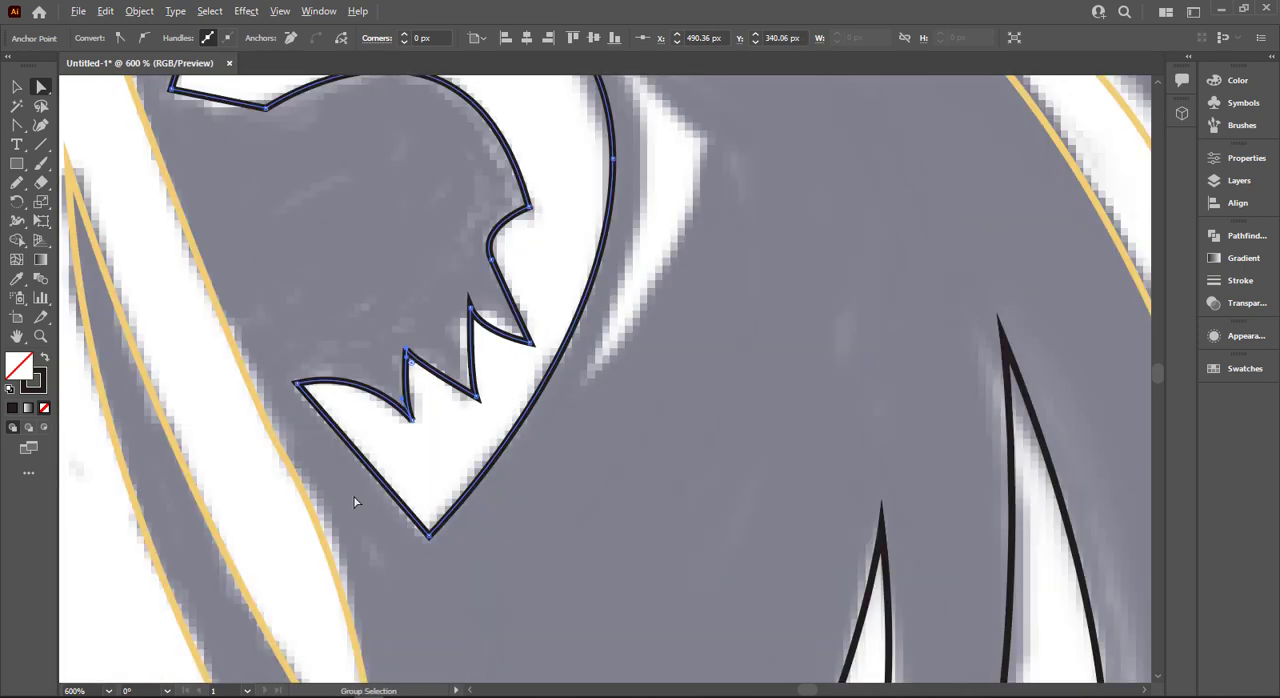
- Bend the ear outline's straight lower front edge, short upper front edge and inner notch edge into curves with the Anchor Point tool
{"action": "left_click_drag", "start_coordinate": [17, 125], "coordinate": [90, 185]}
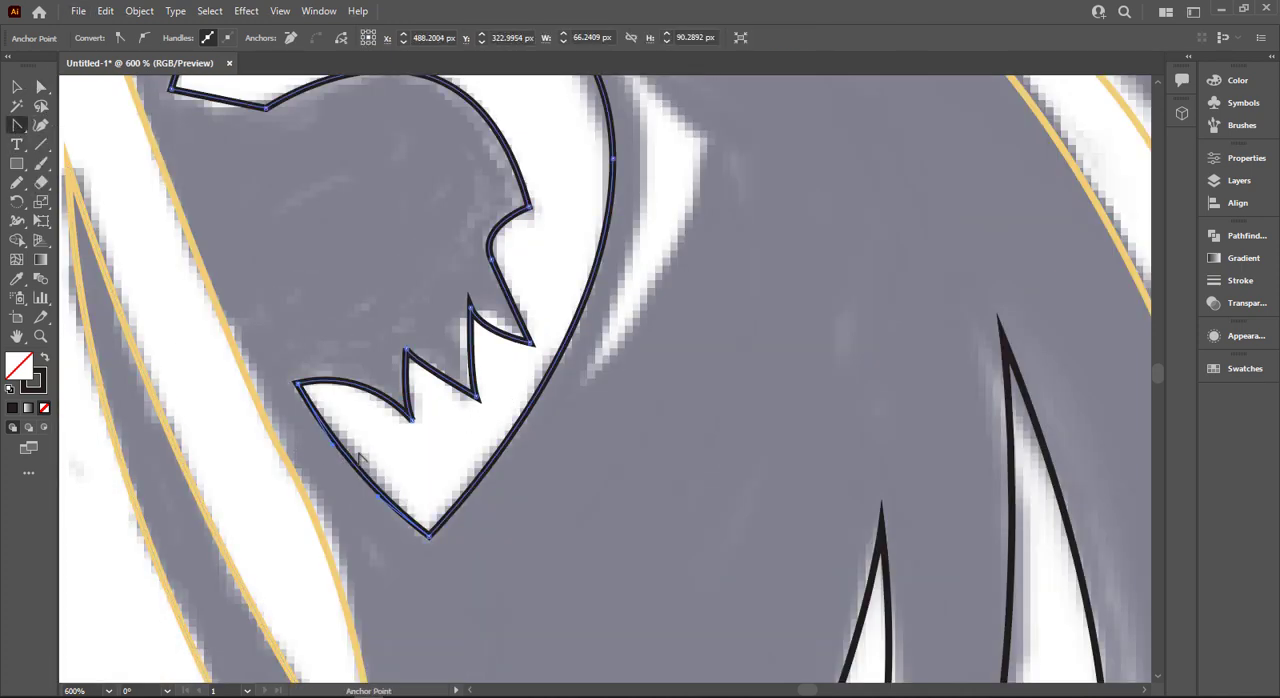
{"action": "scroll", "coordinate": [376, 362], "scroll_direction": "up", "scroll_amount": 3}
{"action": "left_click_drag", "start_coordinate": [229, 296], "coordinate": [226, 314]}
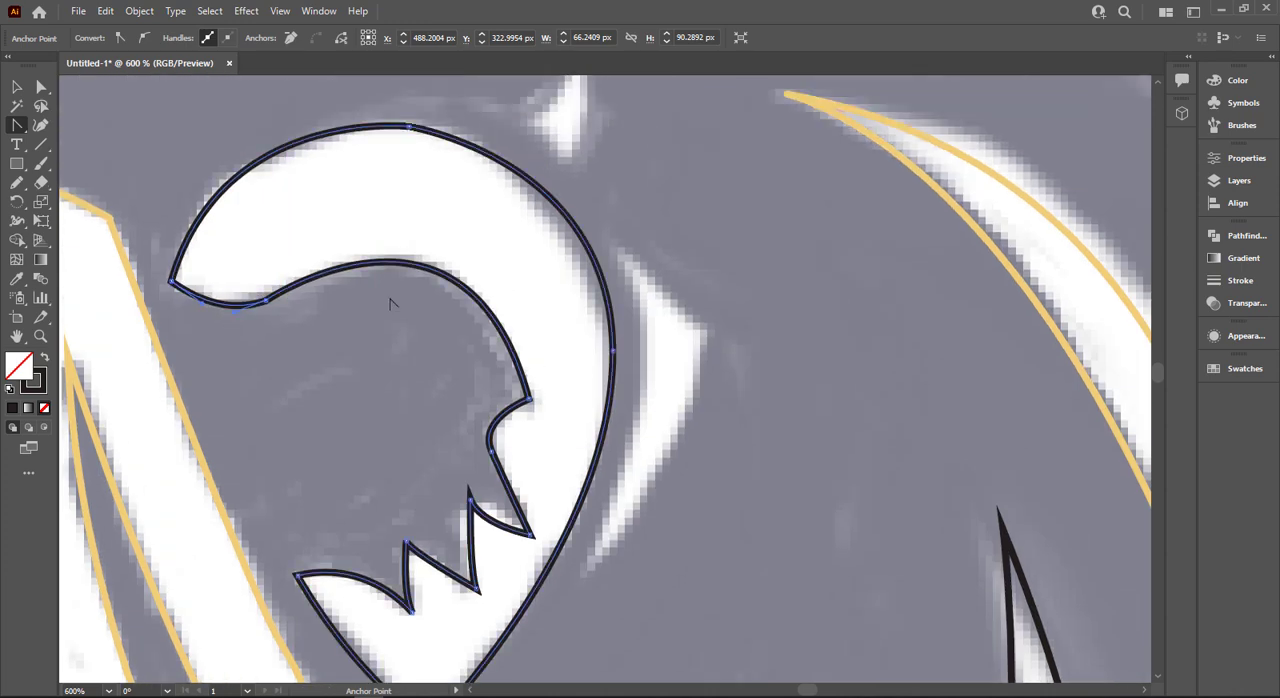
{"action": "scroll", "coordinate": [506, 416], "scroll_direction": "down", "scroll_amount": 1}
{"action": "left_click_drag", "start_coordinate": [508, 428], "coordinate": [503, 434]}
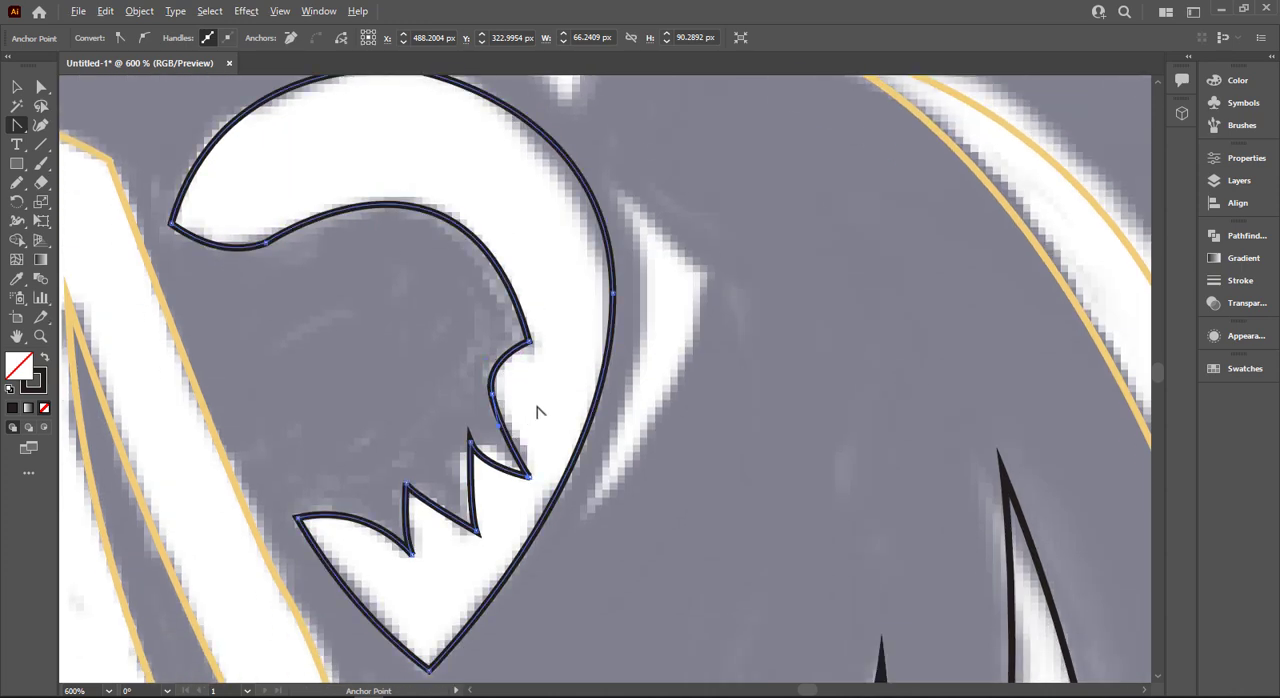
- Outline the white sliver just behind the ear as a closed three-point path with a black stroke
{"action": "scroll", "coordinate": [646, 366], "scroll_direction": "down", "scroll_amount": 1}
{"action": "left_click", "coordinate": [616, 133]}
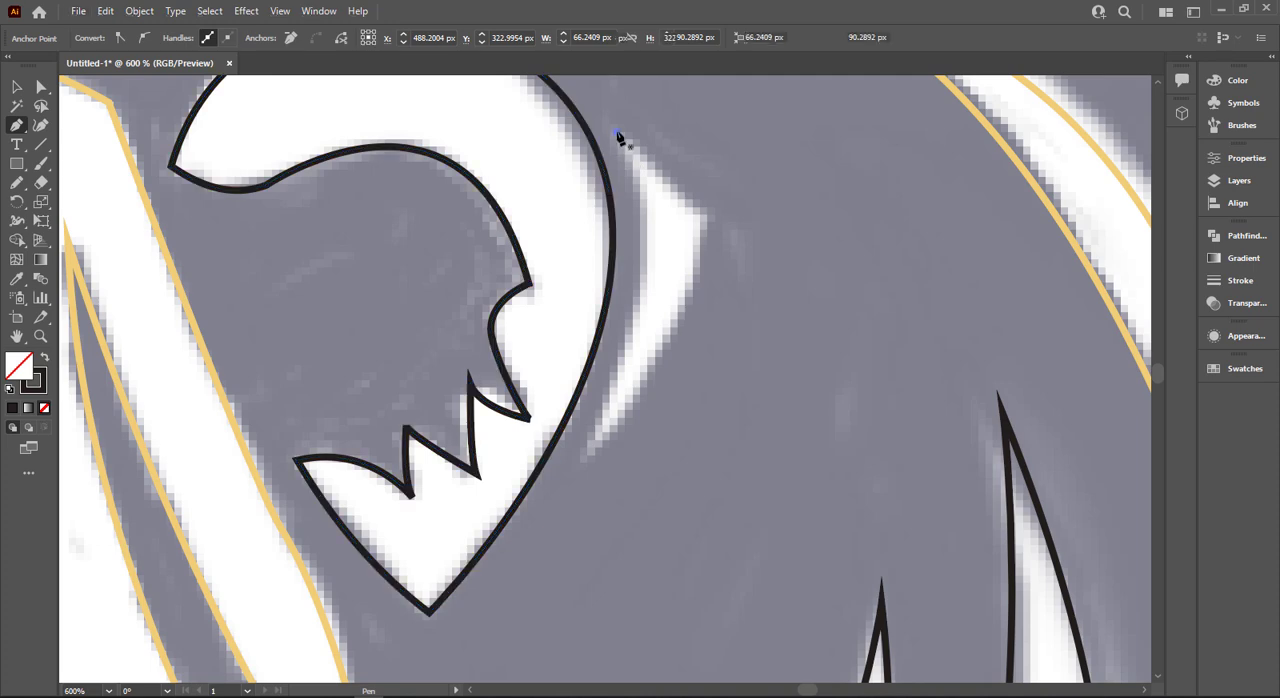
{"action": "left_click", "coordinate": [581, 455]}
{"action": "left_click", "coordinate": [713, 225]}
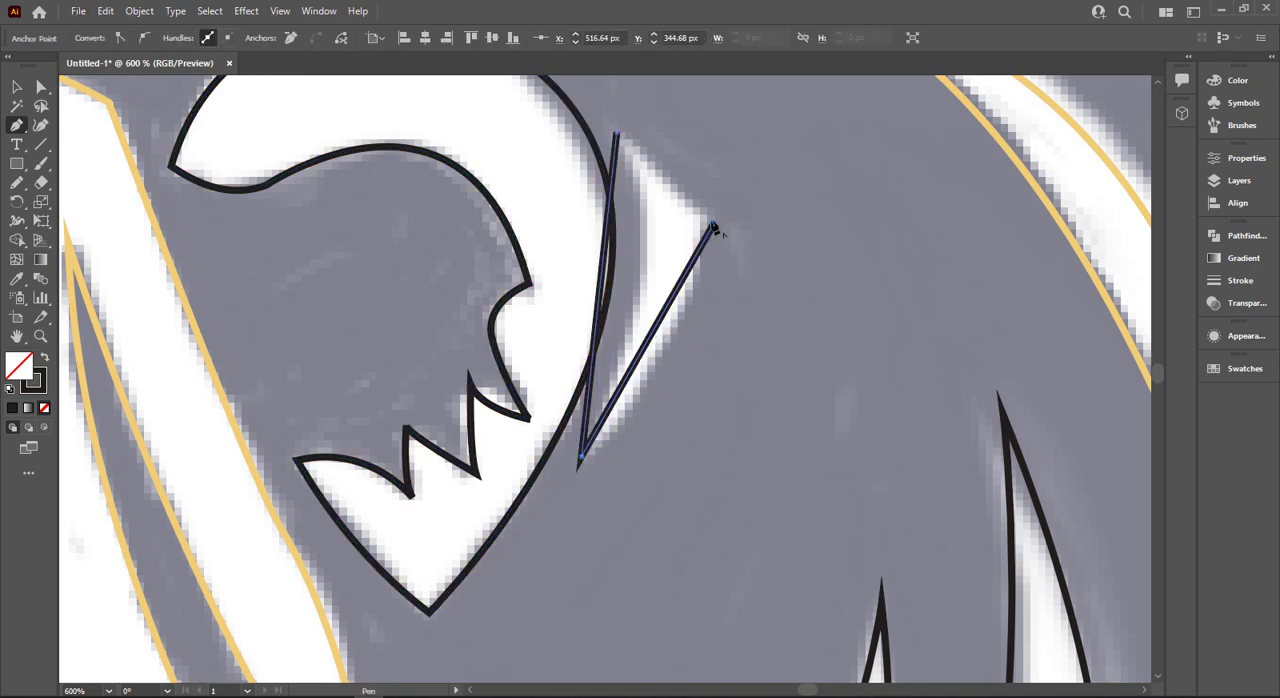
{"action": "left_click", "coordinate": [617, 133]}
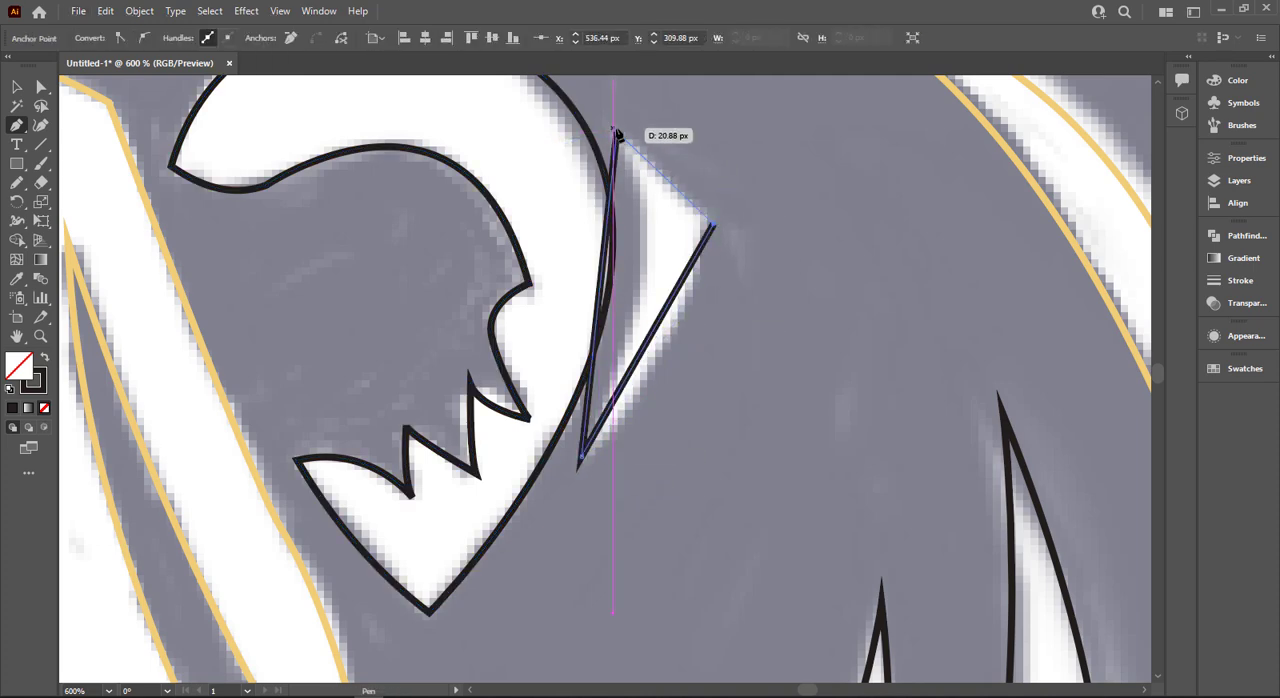
- Curve the sides of the sliver's outline behind the ear with the Anchor Point tool to match the sketch
{"action": "left_click_drag", "start_coordinate": [16, 125], "coordinate": [110, 189]}
{"action": "left_click_drag", "start_coordinate": [603, 305], "coordinate": [662, 358]}
{"action": "left_click_drag", "start_coordinate": [692, 204], "coordinate": [676, 508]}
{"action": "scroll", "coordinate": [687, 176], "scroll_direction": "down", "scroll_amount": 2}
- Outline the small white mark above the ear as a closed three-point path with a black stroke and no fill
{"action": "scroll", "coordinate": [680, 500], "scroll_direction": "up", "scroll_amount": 1}
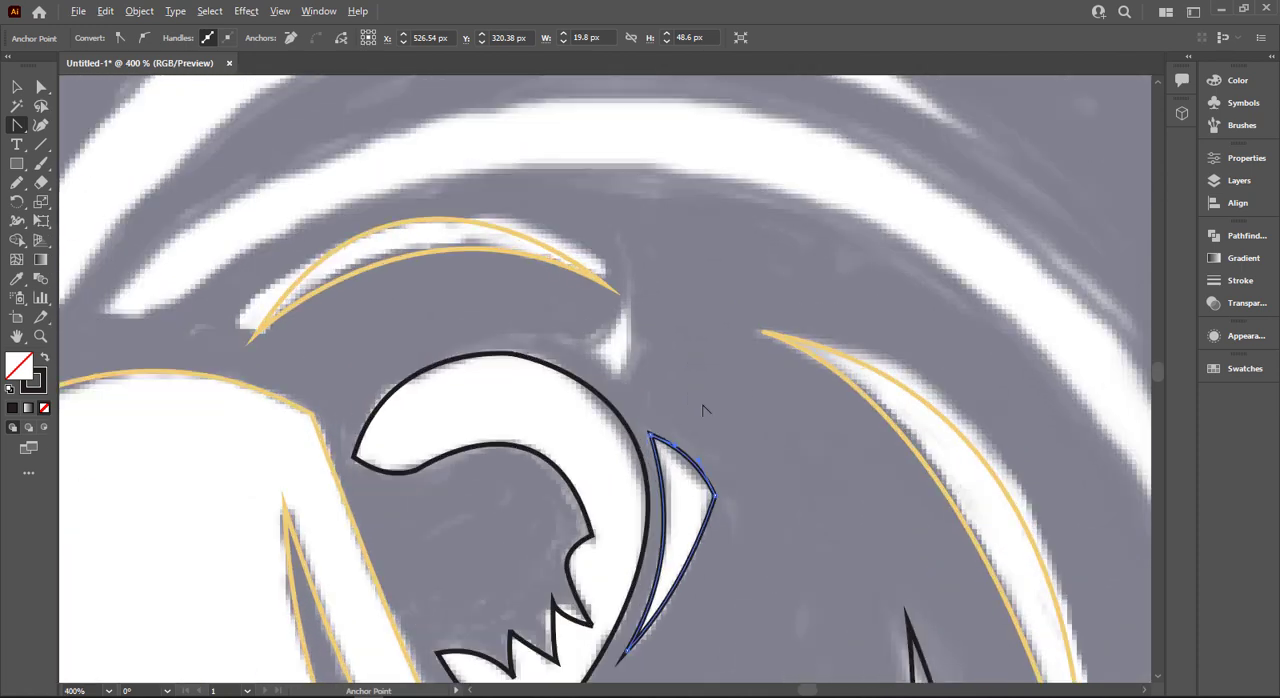
{"action": "scroll", "coordinate": [705, 409], "scroll_direction": "up", "scroll_amount": 1}
{"action": "scroll", "coordinate": [704, 410], "scroll_direction": "up", "scroll_amount": 1}
{"action": "key", "text": "p"}
{"action": "left_click", "coordinate": [583, 430]}
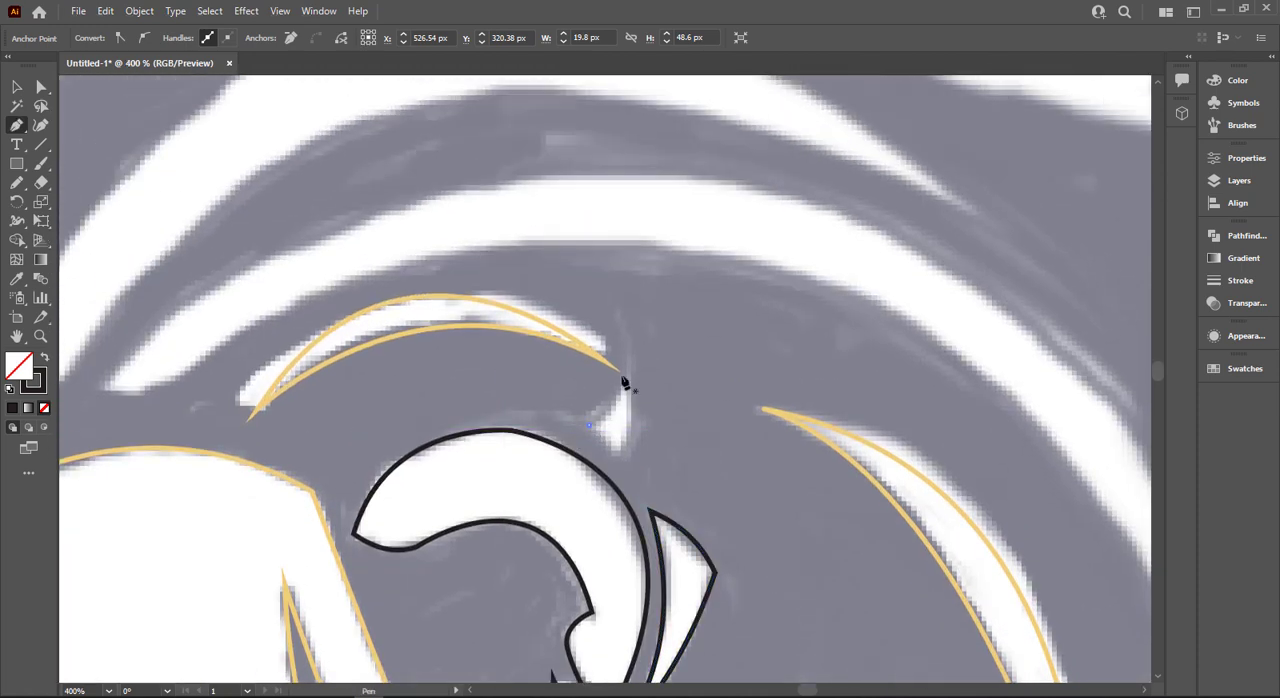
{"action": "left_click", "coordinate": [627, 377]}
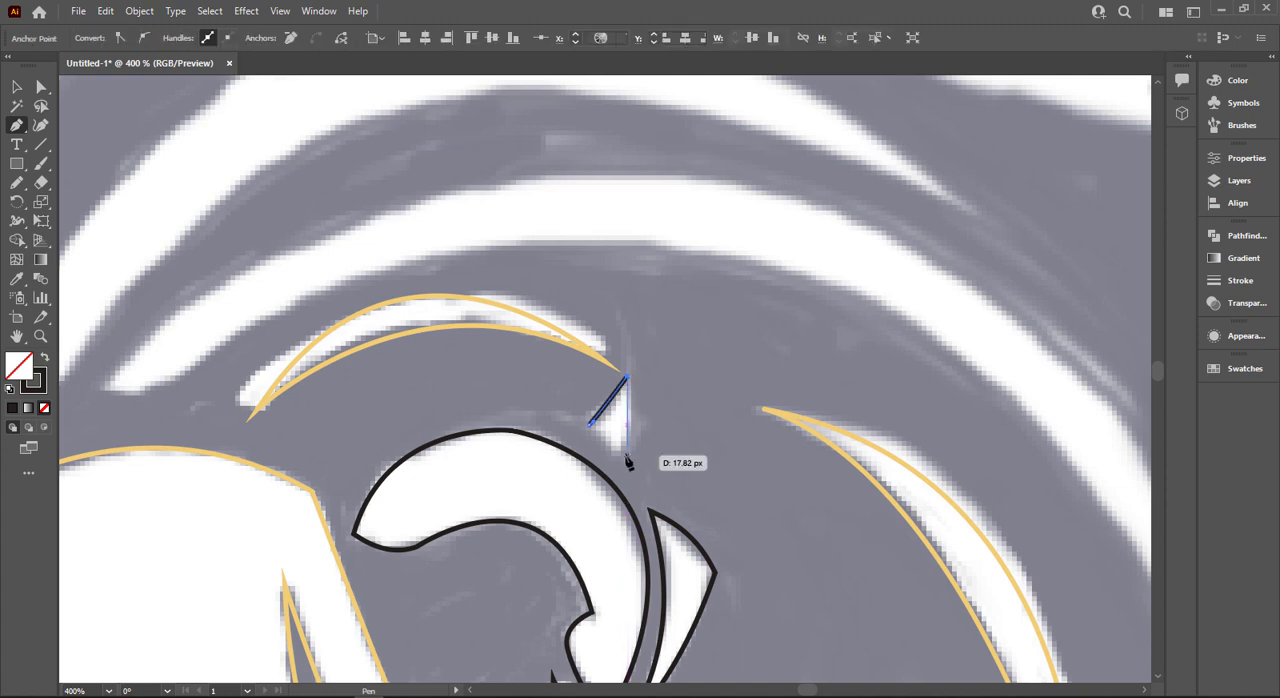
{"action": "left_click", "coordinate": [589, 425]}
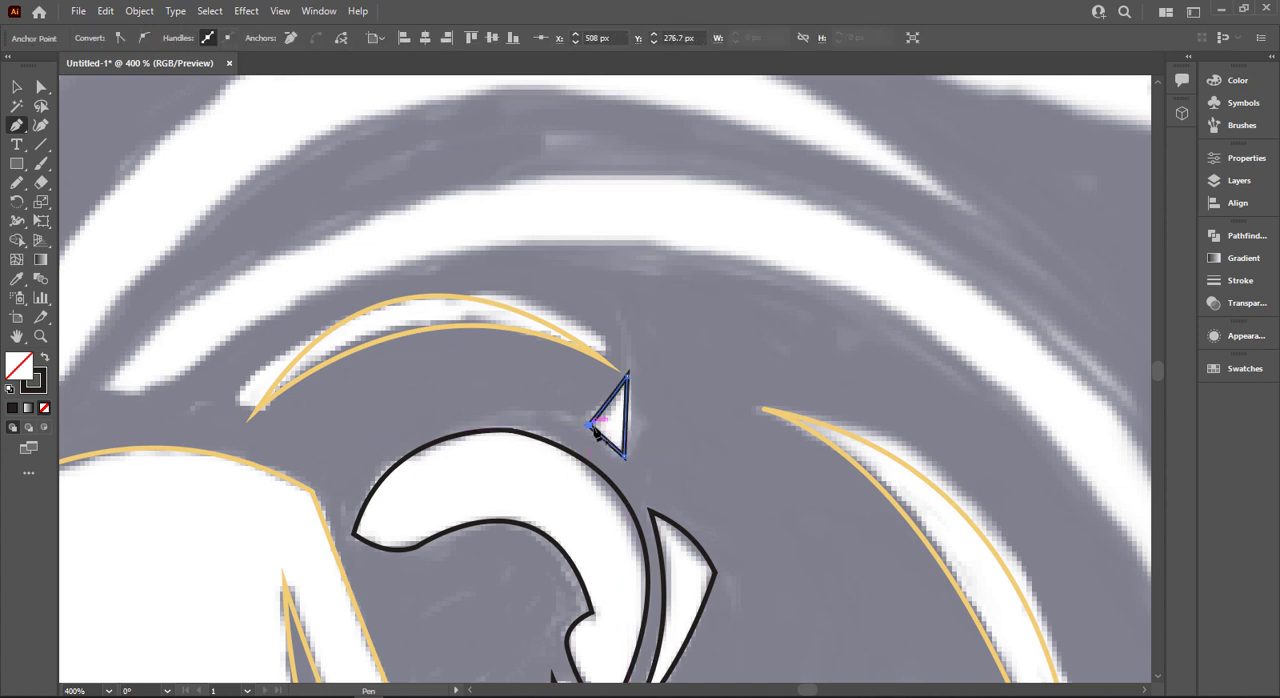
{"action": "key", "text": "shift+x"}
{"action": "key", "text": "shift+x"}
- Bow the edges of the small triangular outline above the ear outward at the back and bottom
{"action": "scroll", "coordinate": [614, 414], "scroll_direction": "up", "scroll_amount": 2}
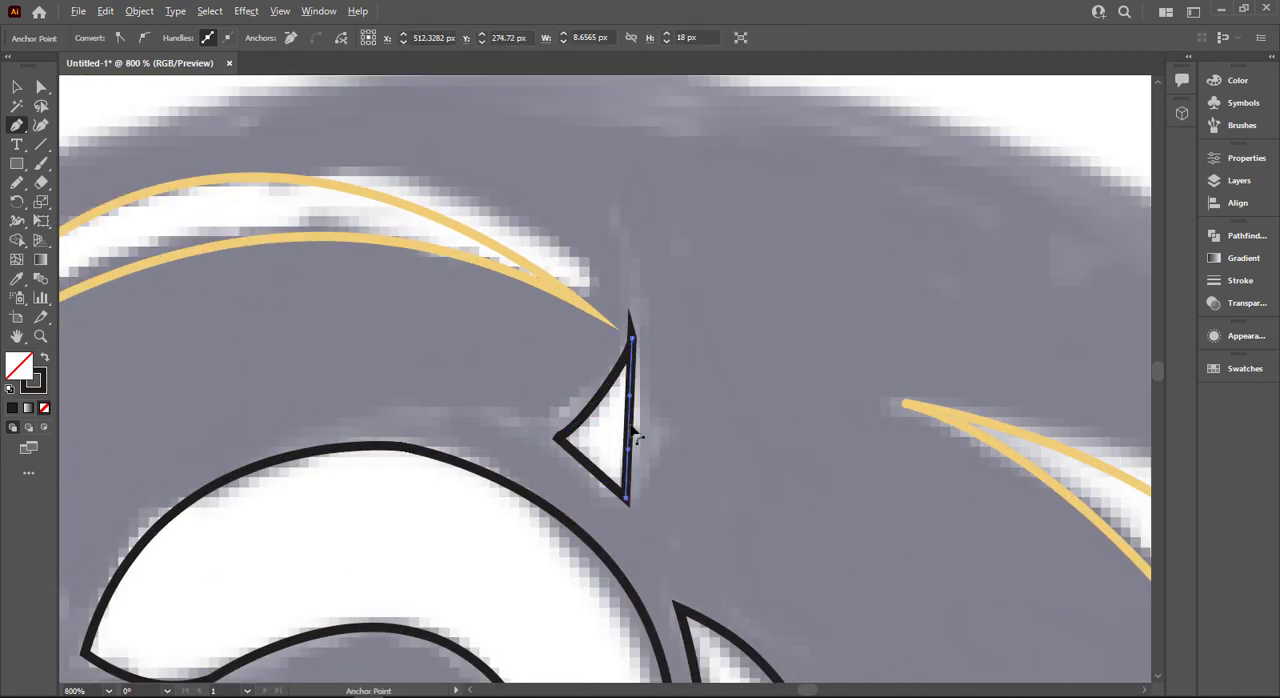
{"action": "left_click_drag", "start_coordinate": [635, 435], "coordinate": [651, 440]}
{"action": "left_click_drag", "start_coordinate": [594, 472], "coordinate": [577, 487]}
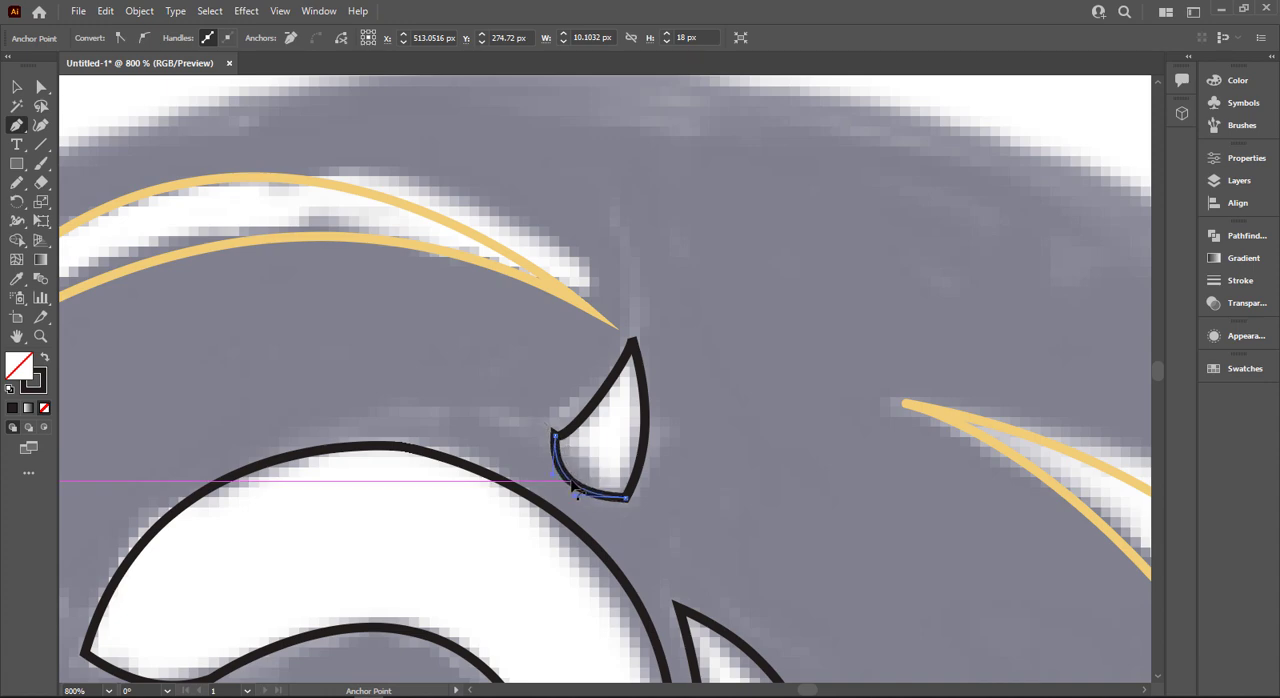
{"action": "scroll", "coordinate": [640, 448], "scroll_direction": "down", "scroll_amount": 2}
- Turn the small mark above the ear into a solid black shape without stroke and deselect it
{"action": "key", "text": "shift+x"}
{"action": "scroll", "coordinate": [713, 409], "scroll_direction": "down", "scroll_amount": 1}
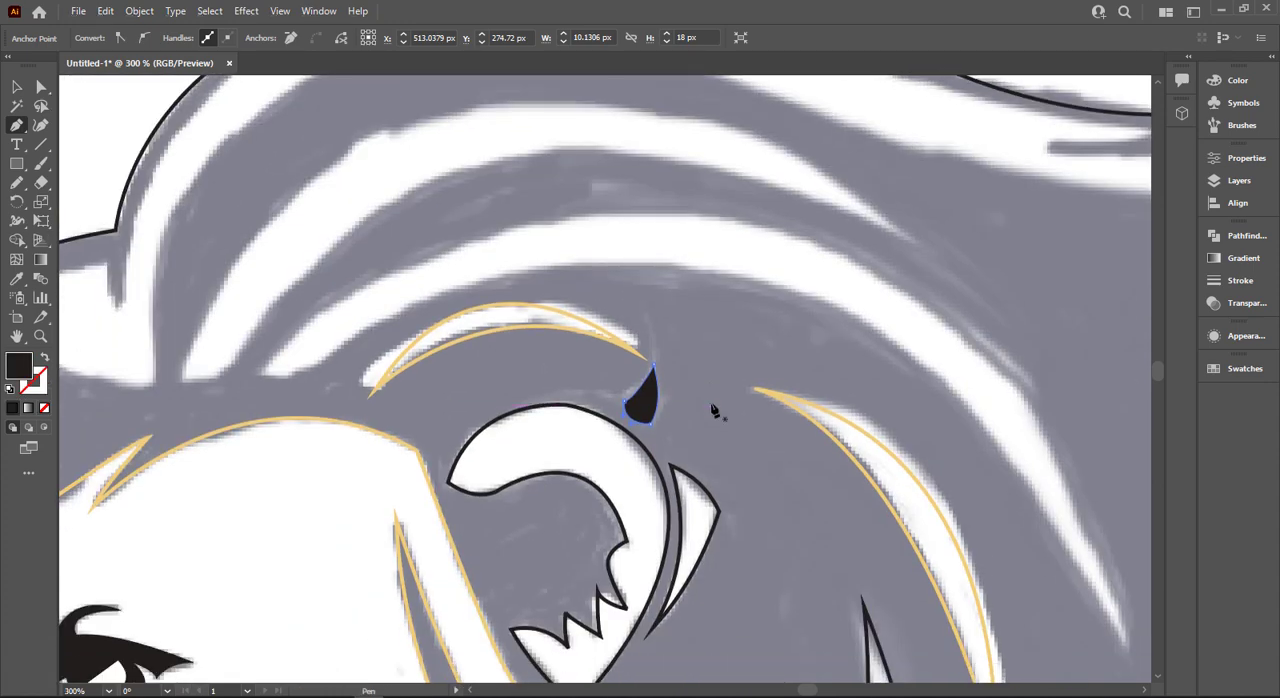
{"action": "key", "text": "v"}
{"action": "left_click", "coordinate": [711, 399]}
{"action": "scroll", "coordinate": [710, 398], "scroll_direction": "down", "scroll_amount": 2}
{"action": "scroll", "coordinate": [696, 420], "scroll_direction": "down", "scroll_amount": 2}
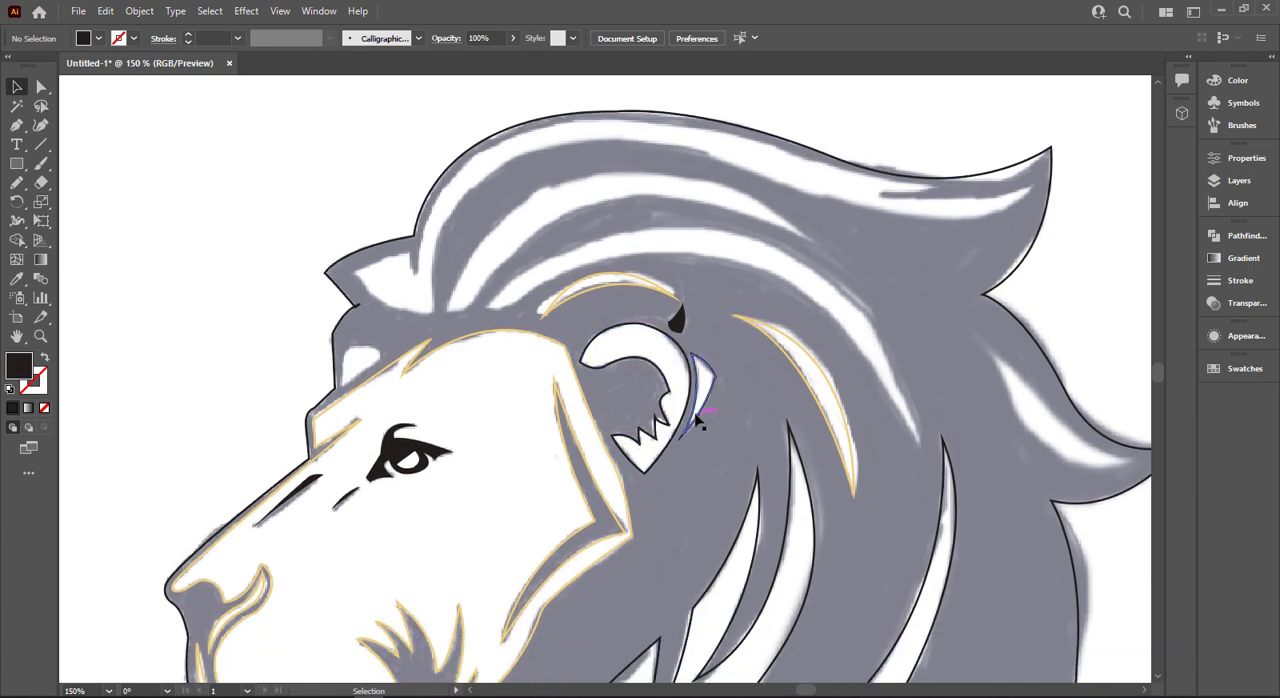
- Outline the small white patch on the forehead as a closed four-point path with a curved front edge
{"action": "scroll", "coordinate": [700, 418], "scroll_direction": "up", "scroll_amount": 4}
{"action": "scroll", "coordinate": [702, 421], "scroll_direction": "down", "scroll_amount": 4}
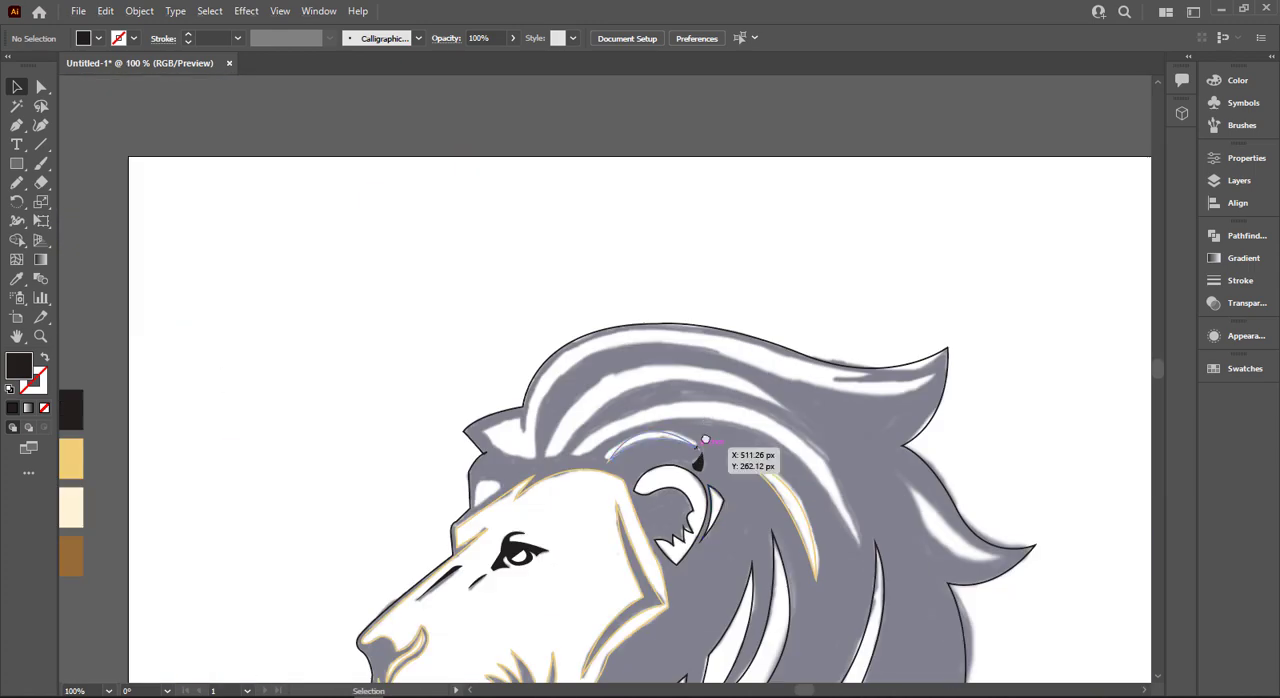
{"action": "scroll", "coordinate": [660, 450], "scroll_direction": "up", "scroll_amount": 1}
{"action": "scroll", "coordinate": [487, 446], "scroll_direction": "up", "scroll_amount": 1}
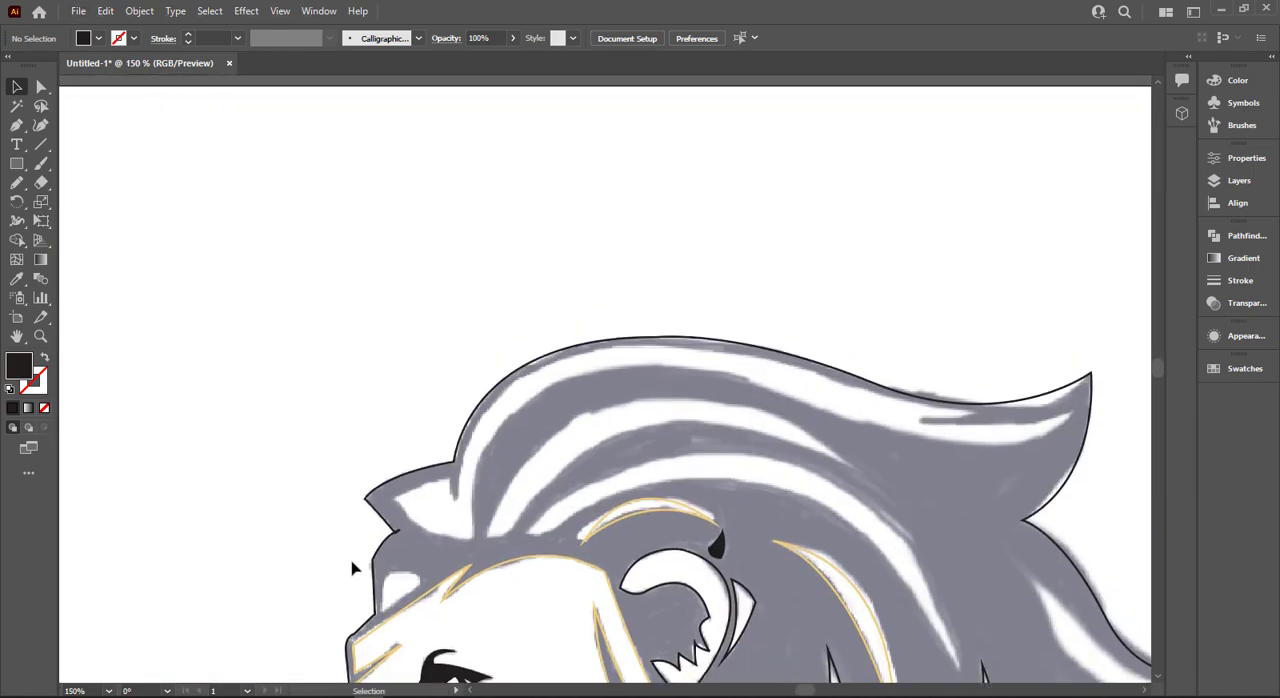
{"action": "scroll", "coordinate": [352, 562], "scroll_direction": "up", "scroll_amount": 1}
{"action": "left_click_drag", "start_coordinate": [394, 523], "coordinate": [463, 458]}
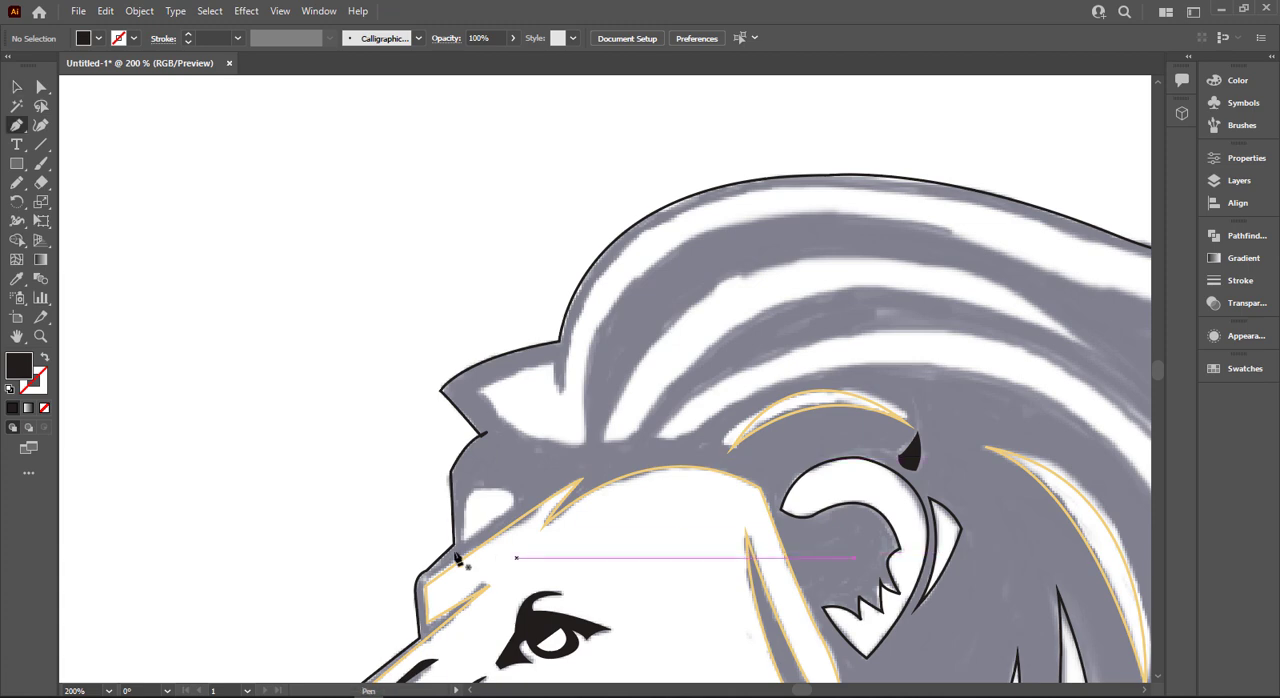
{"action": "scroll", "coordinate": [500, 528], "scroll_direction": "up", "scroll_amount": 1}
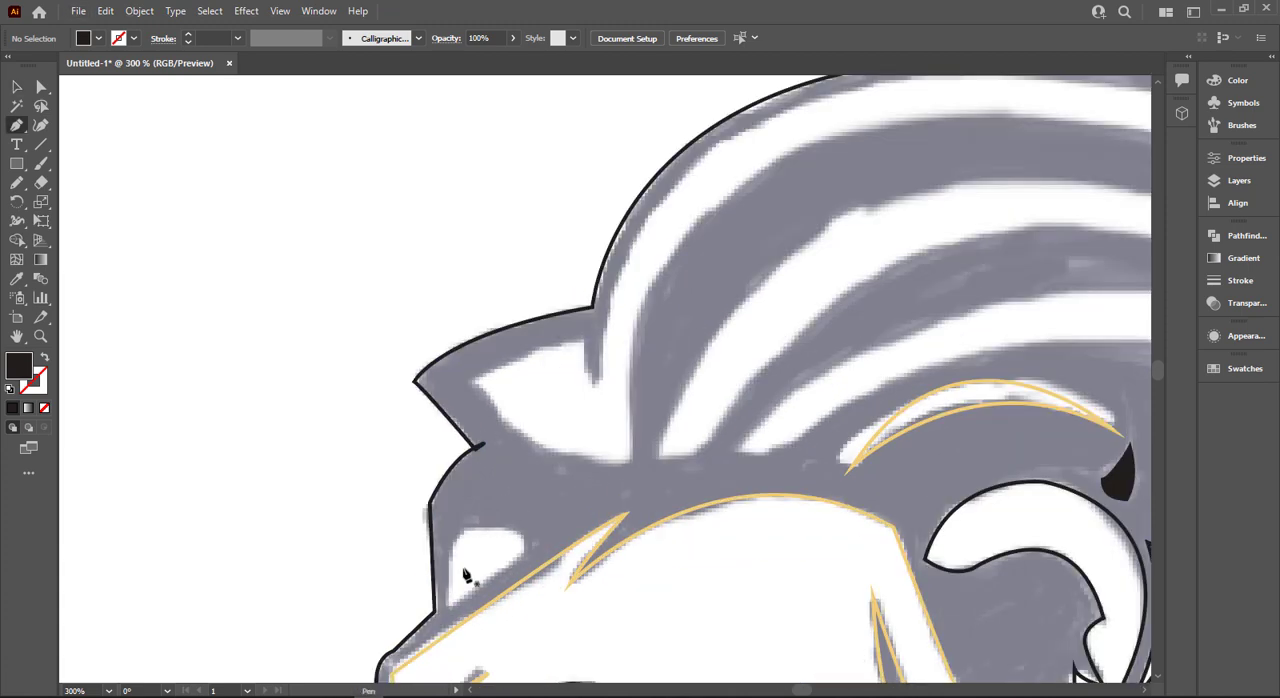
{"action": "scroll", "coordinate": [464, 571], "scroll_direction": "down", "scroll_amount": 1}
{"action": "left_click", "coordinate": [449, 589]}
{"action": "left_click", "coordinate": [526, 535]}
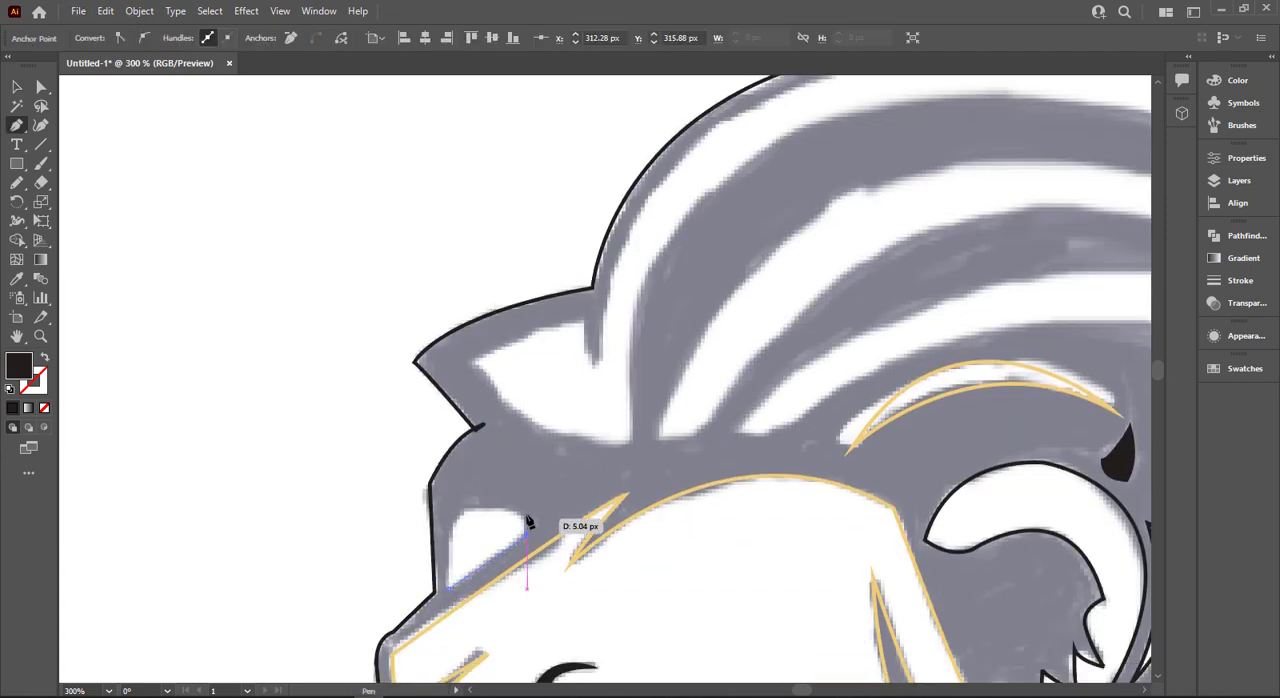
{"action": "left_click", "coordinate": [527, 516]}
{"action": "left_click", "coordinate": [465, 510]}
{"action": "left_click", "coordinate": [449, 589]}
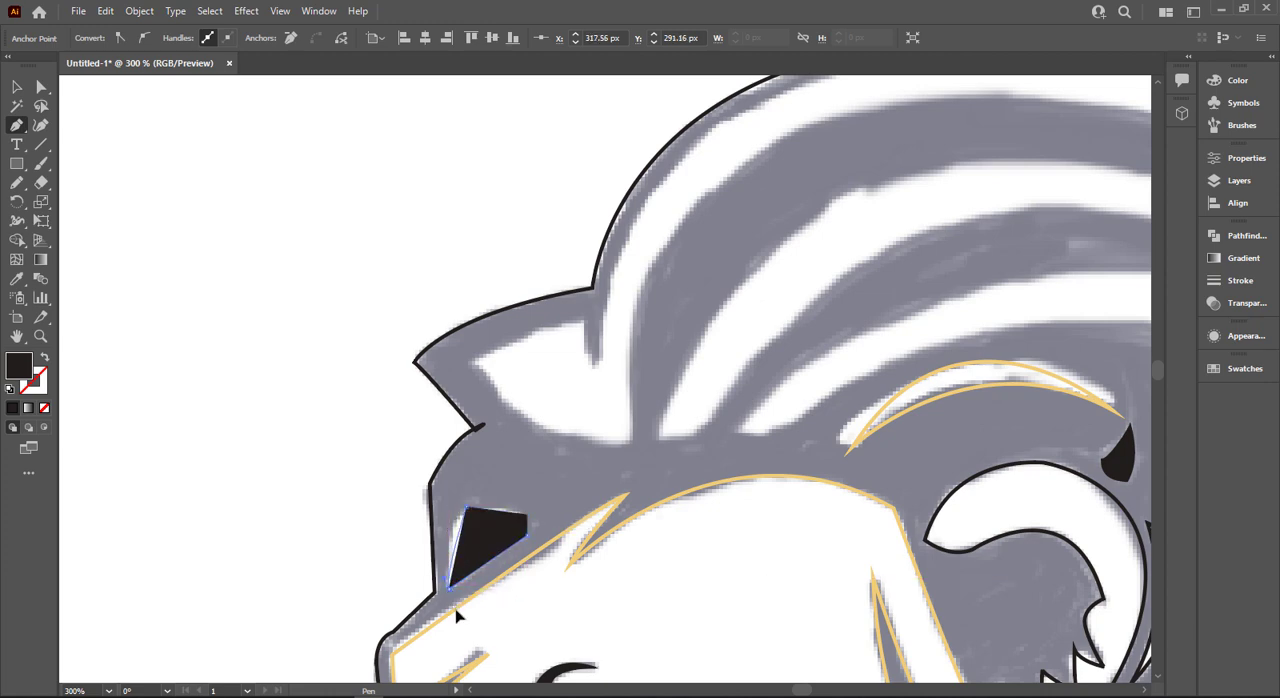
{"action": "left_click_drag", "start_coordinate": [456, 610], "coordinate": [459, 611]}
- Give the forehead patch outline a black stroke and no fill
{"action": "key", "text": "shift+x"}
{"action": "scroll", "coordinate": [521, 440], "scroll_direction": "down", "scroll_amount": 4}
{"action": "key", "text": "shift+x"}
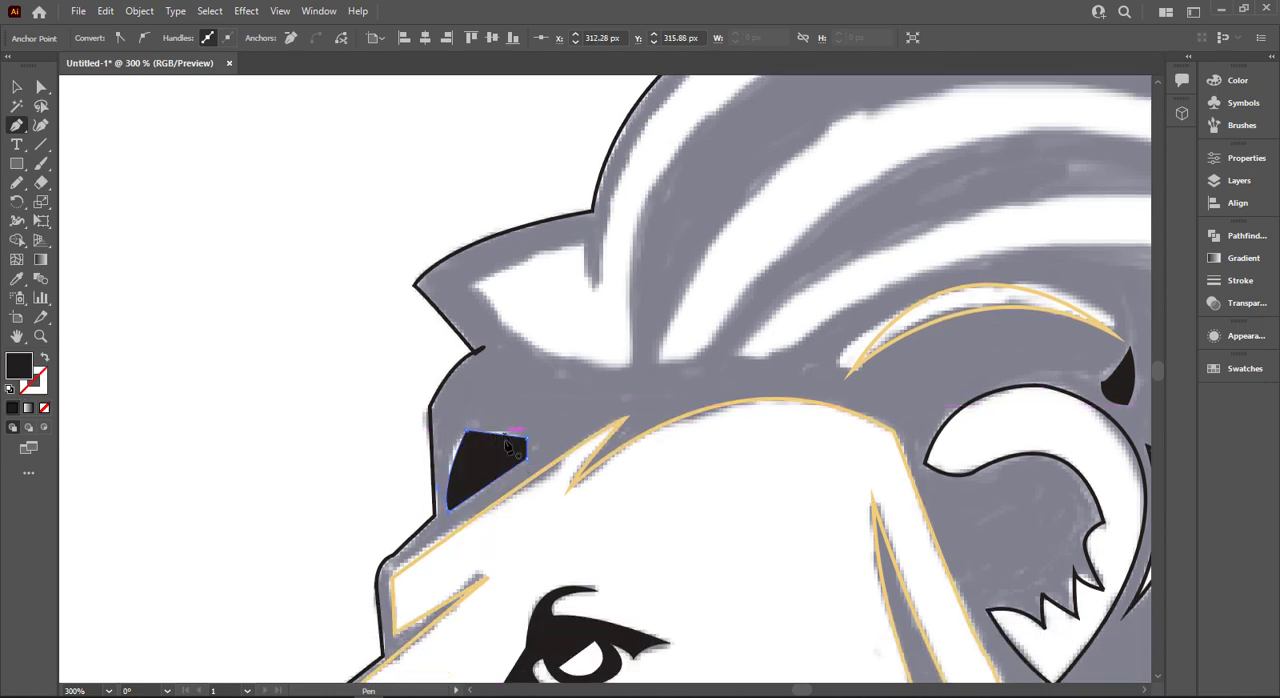
{"action": "key", "text": "shift+x"}
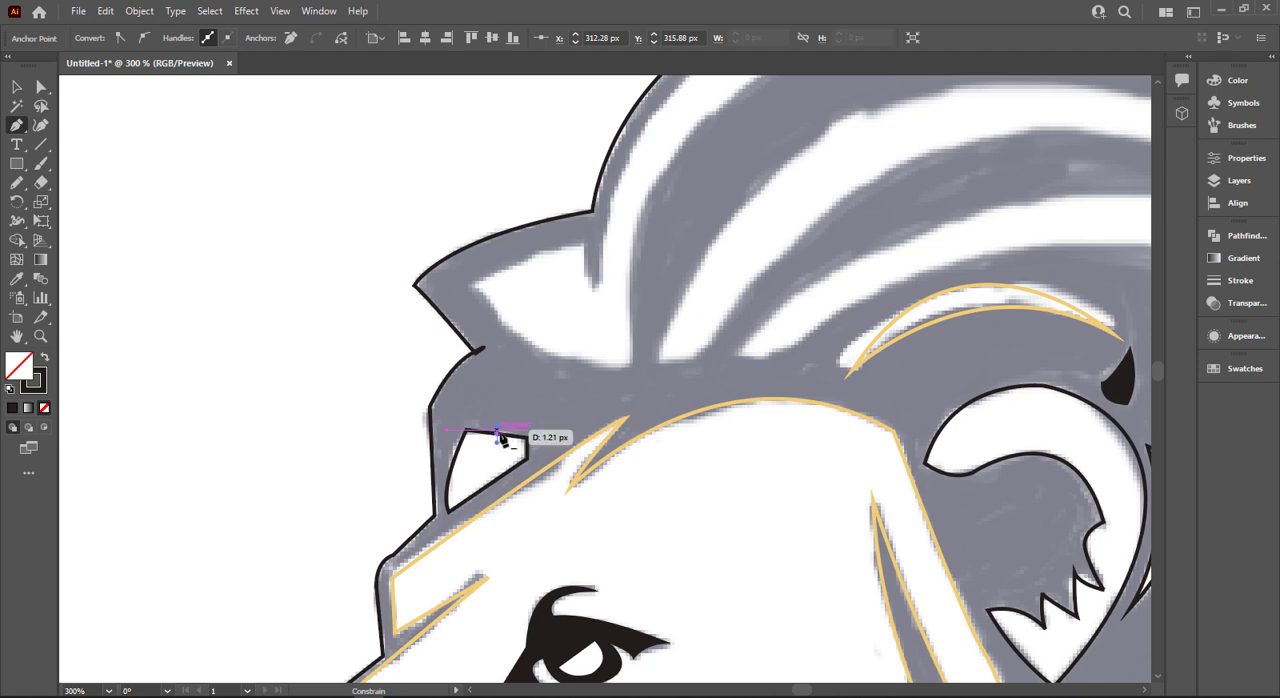
{"action": "left_click_drag", "start_coordinate": [500, 437], "coordinate": [503, 440]}
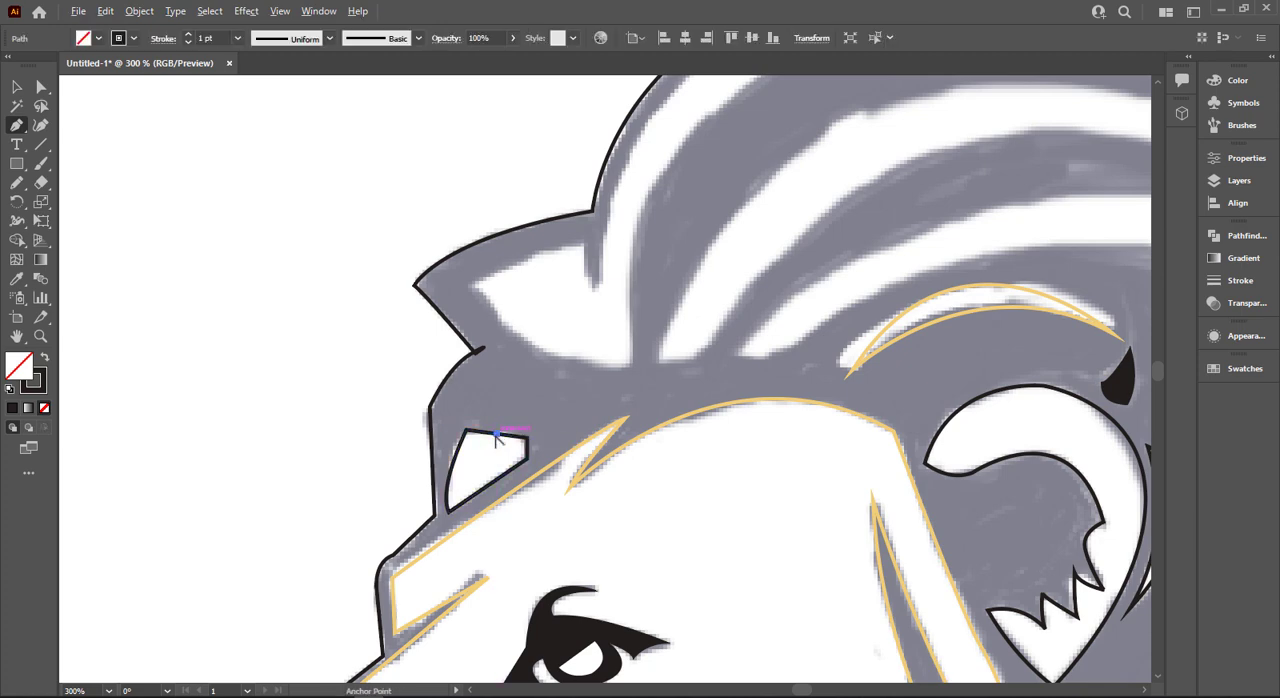
{"action": "left_click_drag", "start_coordinate": [496, 433], "coordinate": [499, 439]}
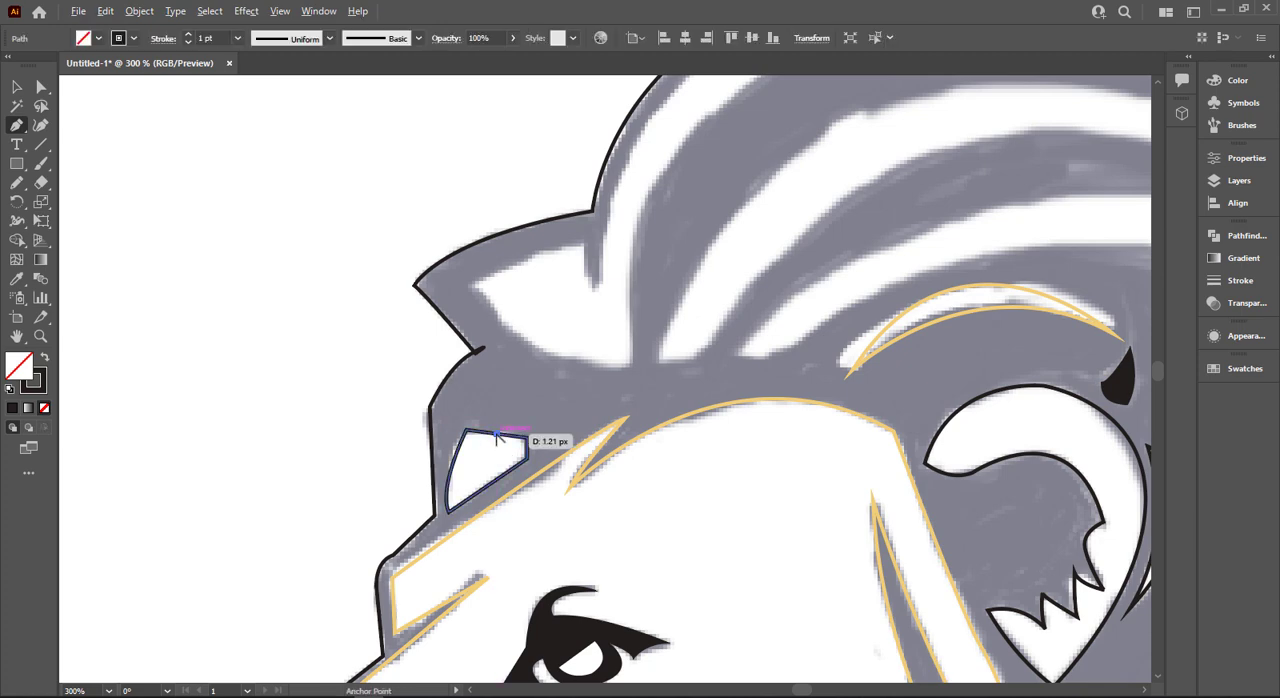
{"action": "left_click", "coordinate": [20, 88]}
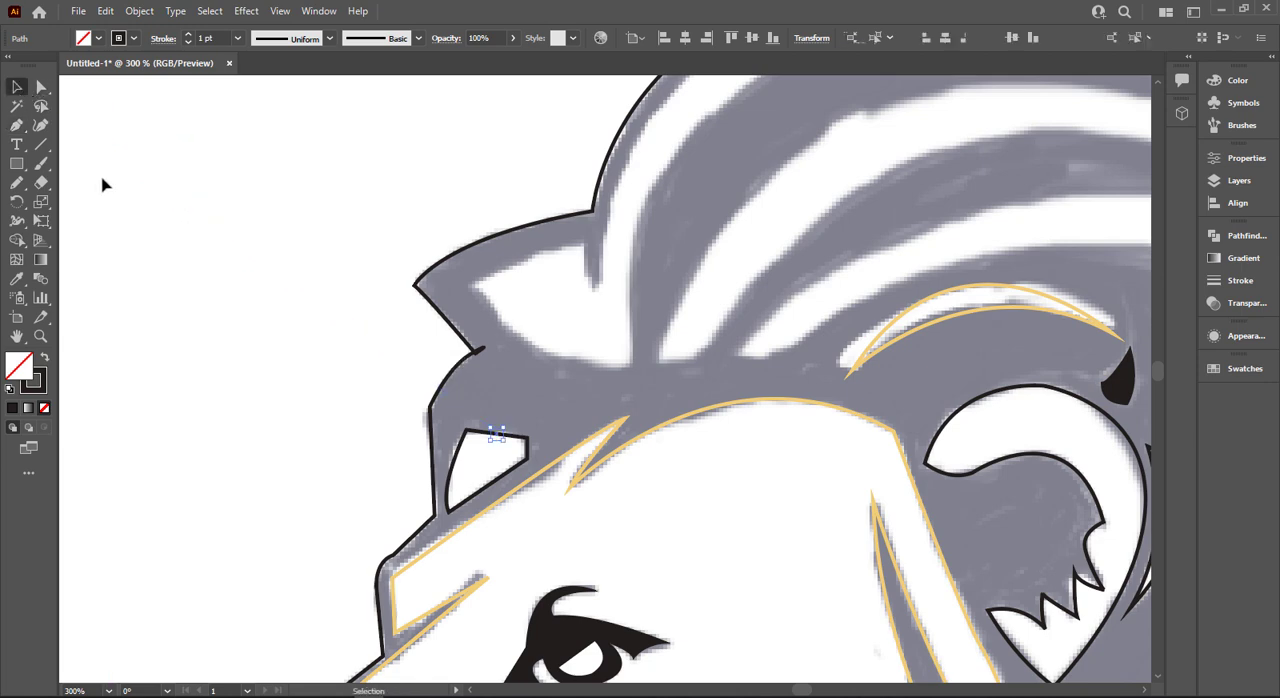
{"action": "left_click", "coordinate": [102, 185]}
- Bow the top edge of the forehead patch outline slightly outward with the Anchor Point tool
{"action": "left_click", "coordinate": [505, 440]}
{"action": "scroll", "coordinate": [505, 440], "scroll_direction": "up", "scroll_amount": 3}
{"action": "left_click", "coordinate": [535, 435]}
{"action": "scroll", "coordinate": [535, 435], "scroll_direction": "up", "scroll_amount": 3}
{"action": "left_click", "coordinate": [522, 383]}
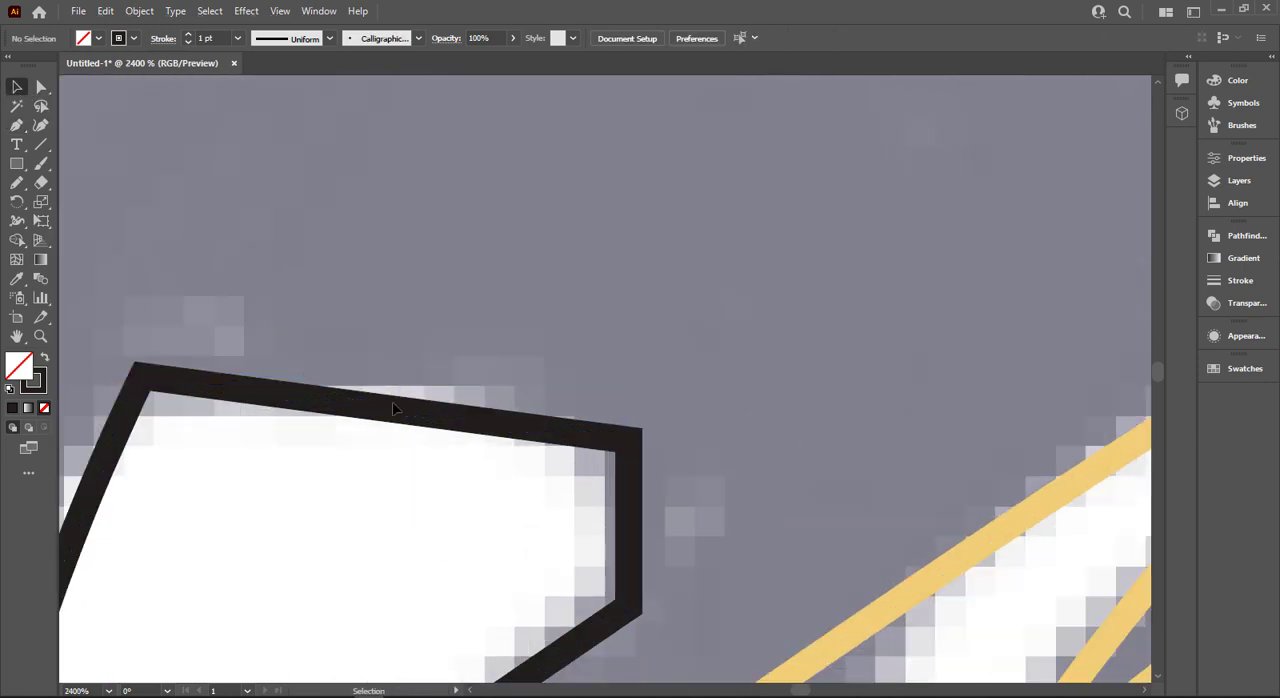
{"action": "left_click", "coordinate": [393, 407]}
{"action": "left_click_drag", "start_coordinate": [17, 126], "coordinate": [64, 182]}
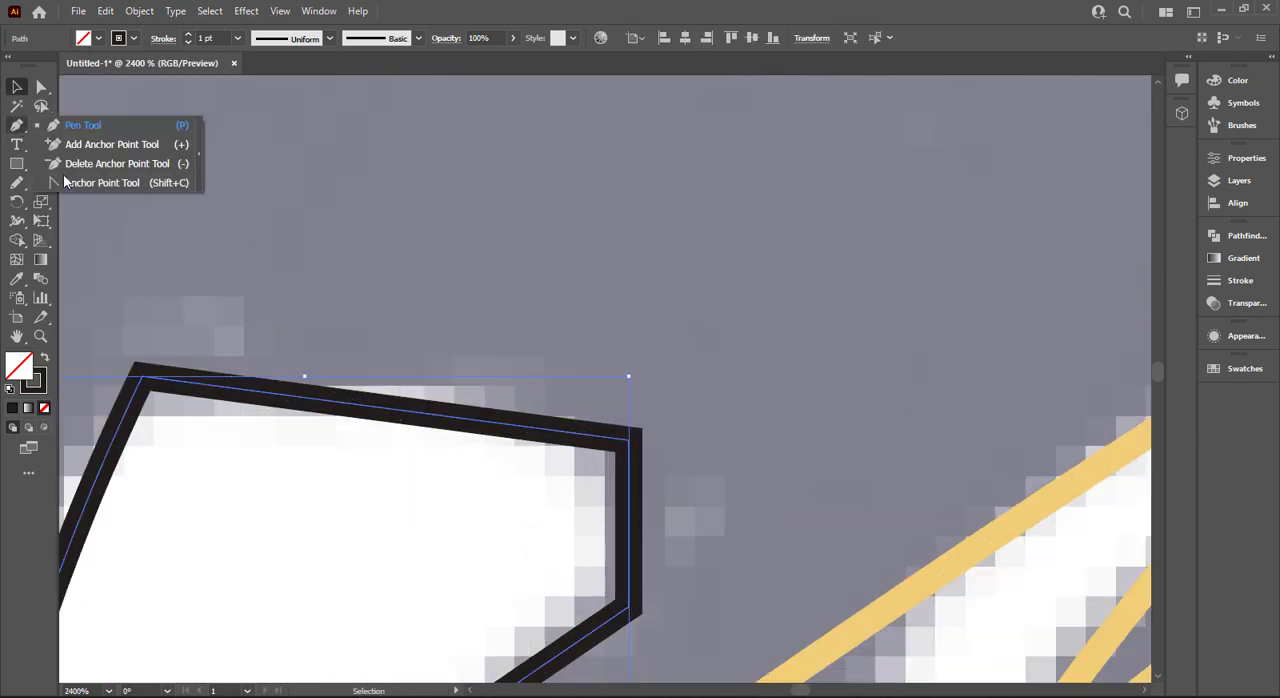
{"action": "left_click", "coordinate": [82, 185]}
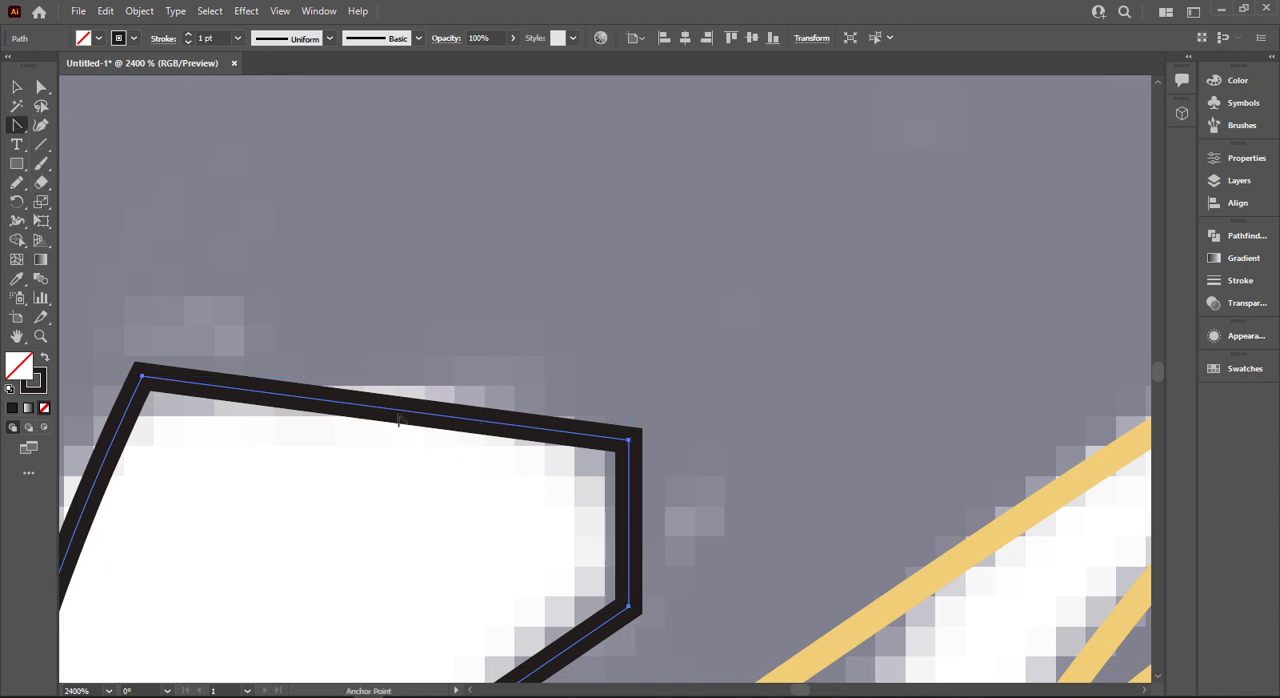
{"action": "left_click_drag", "start_coordinate": [399, 411], "coordinate": [412, 400]}
- Curve the bottom and front edges of the forehead patch outline to match the sketch
{"action": "scroll", "coordinate": [412, 400], "scroll_direction": "down", "scroll_amount": 2}
{"action": "scroll", "coordinate": [420, 540], "scroll_direction": "down", "scroll_amount": 4}
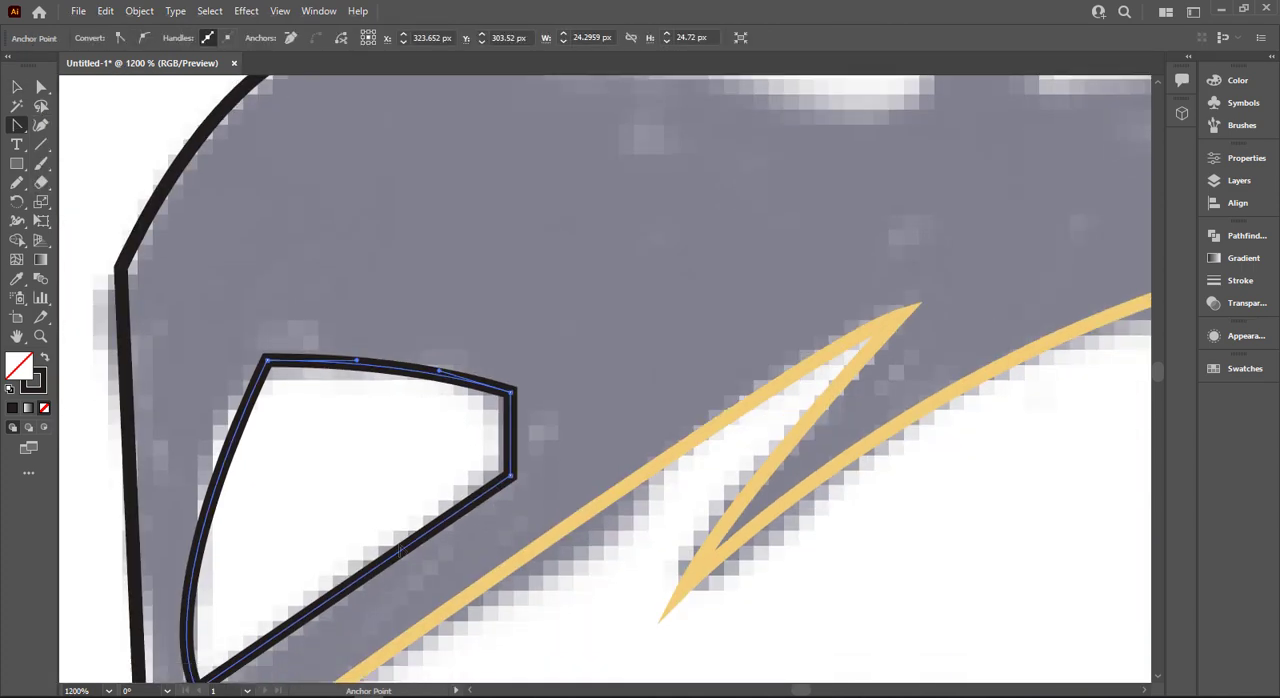
{"action": "left_click_drag", "start_coordinate": [375, 512], "coordinate": [365, 507]}
{"action": "mouse_move", "coordinate": [212, 436]}
{"action": "left_mouse_down"}
{"action": "mouse_move", "coordinate": [234, 439]}
{"action": "mouse_move", "coordinate": [212, 434]}
{"action": "left_mouse_up"}
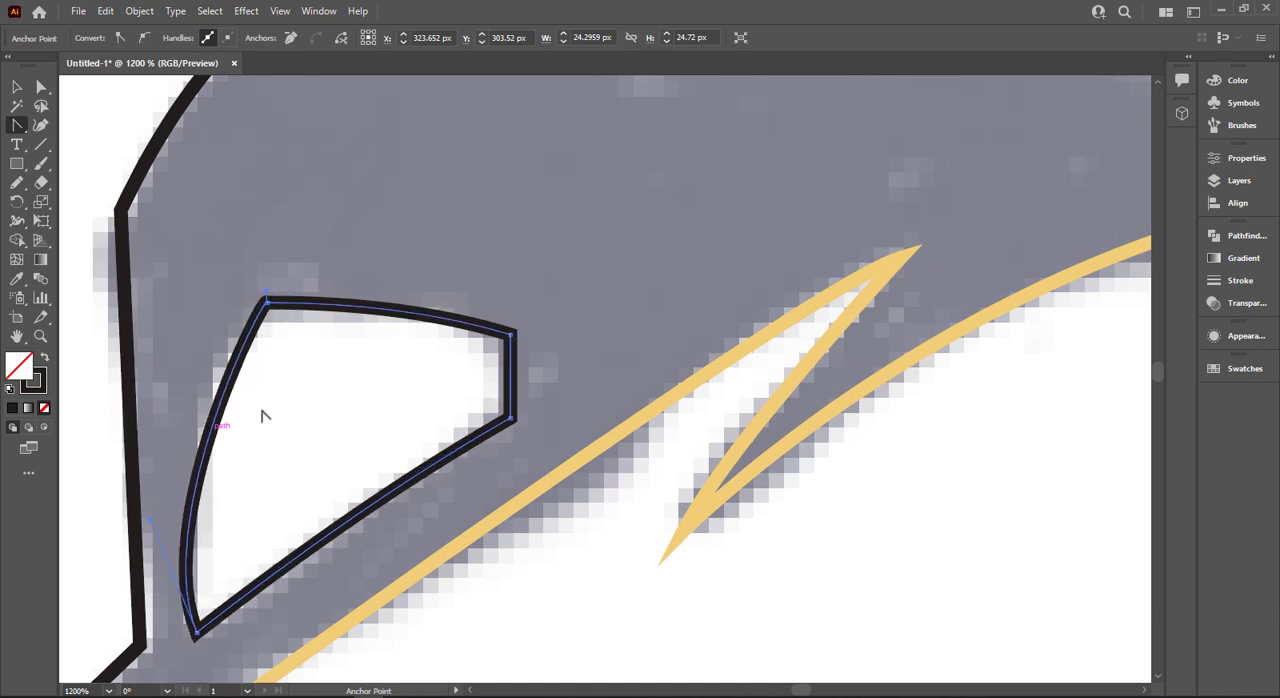
- Start outlining the uppermost mane highlight with the Pen tool, curving along the lower edge of its front tuft and ending in a corner point
{"action": "scroll", "coordinate": [261, 416], "scroll_direction": "down", "scroll_amount": 3}
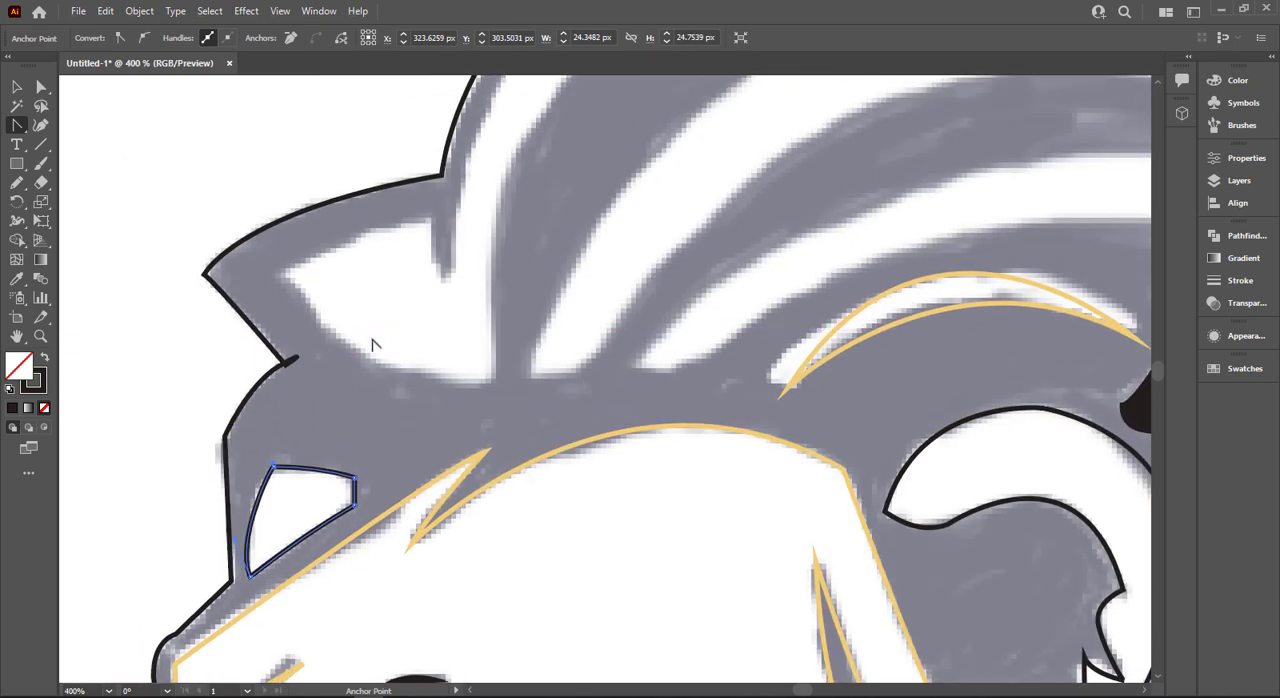
{"action": "key", "text": "p"}
{"action": "left_click", "coordinate": [278, 273]}
{"action": "left_click_drag", "start_coordinate": [489, 383], "coordinate": [668, 413]}
{"action": "left_click_drag", "start_coordinate": [615, 382], "coordinate": [614, 385]}
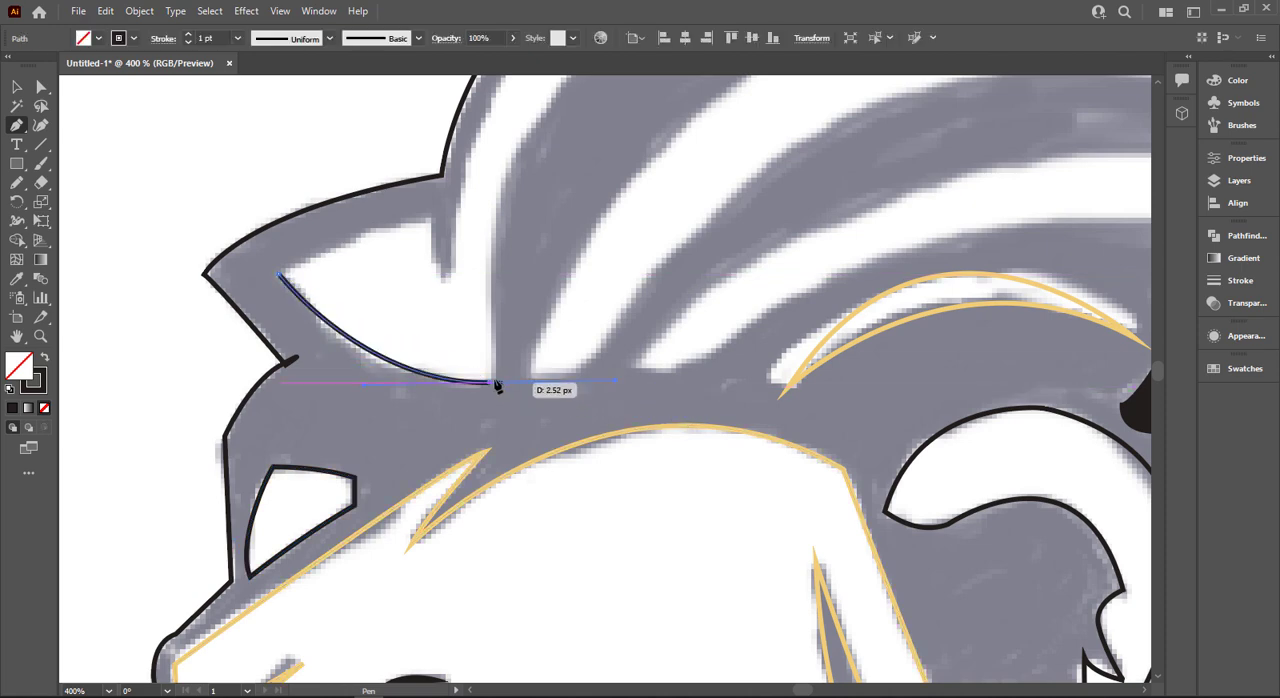
{"action": "left_click", "coordinate": [490, 383]}
- Extend the highlight outline in one curve from the tuft's base up to the crest of the mane and remove the outgoing handle
{"action": "scroll", "coordinate": [554, 333], "scroll_direction": "down", "scroll_amount": 3}
{"action": "left_click_drag", "start_coordinate": [667, 210], "coordinate": [503, 395]}
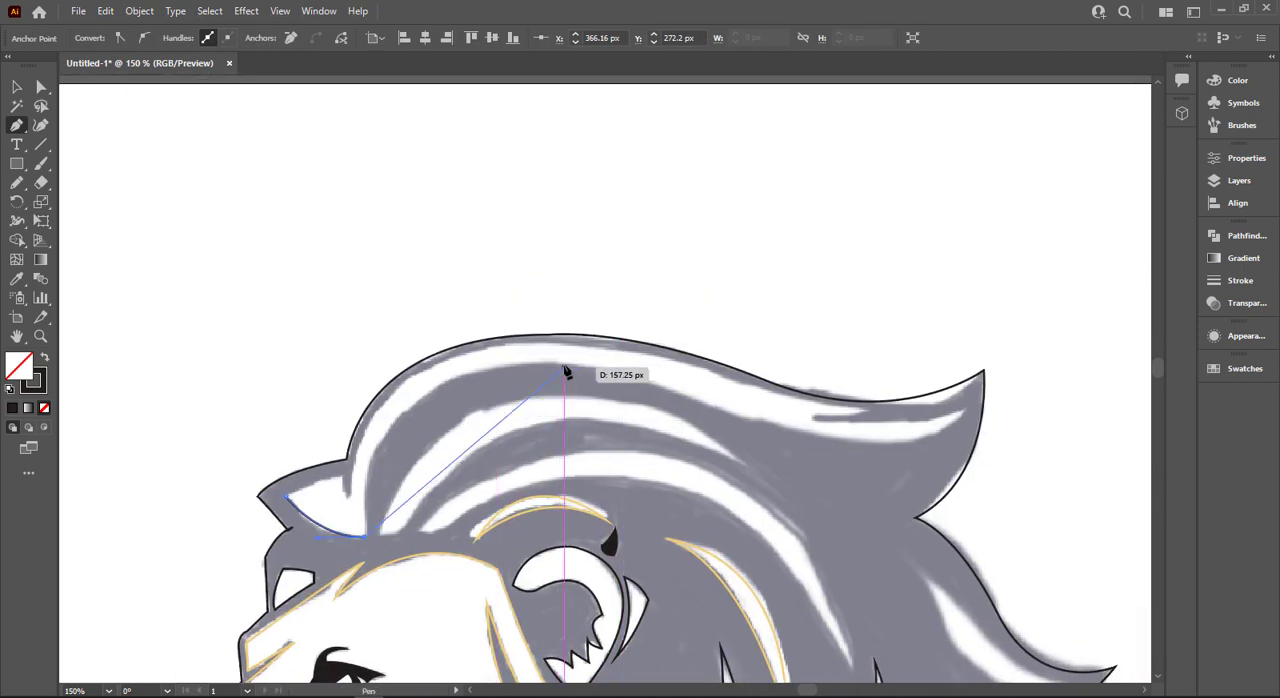
{"action": "left_click_drag", "start_coordinate": [564, 363], "coordinate": [793, 365]}
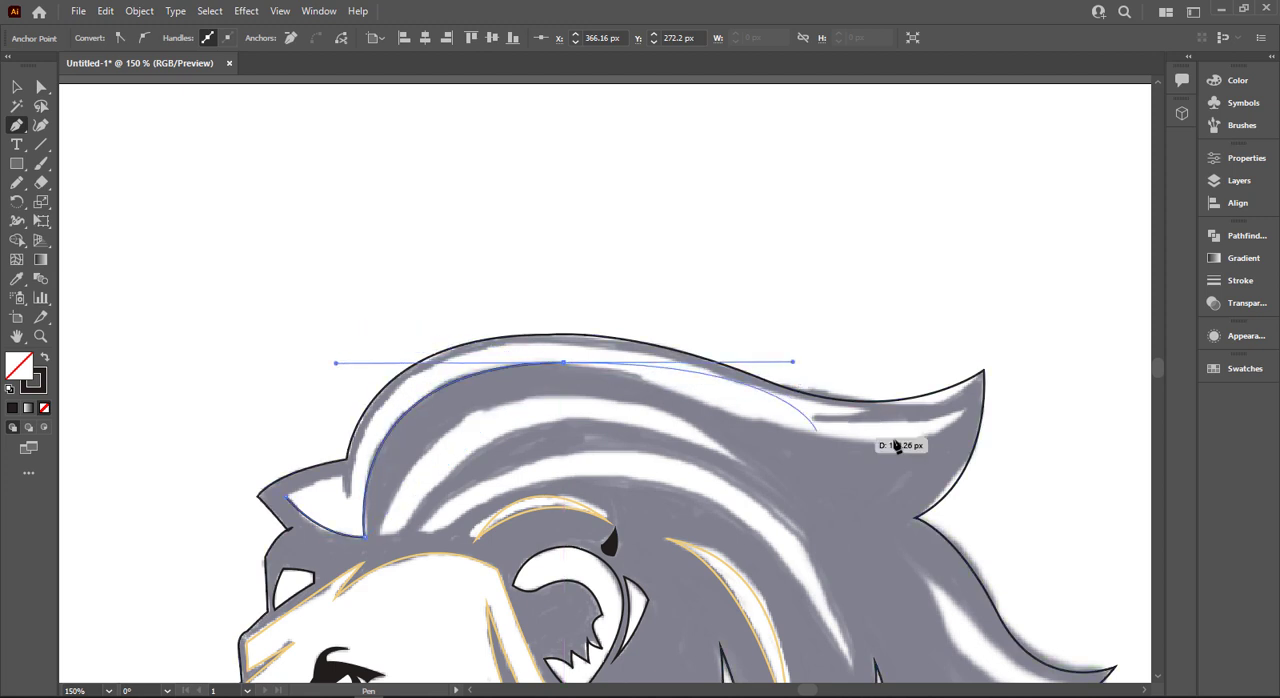
{"action": "left_click", "coordinate": [564, 363]}
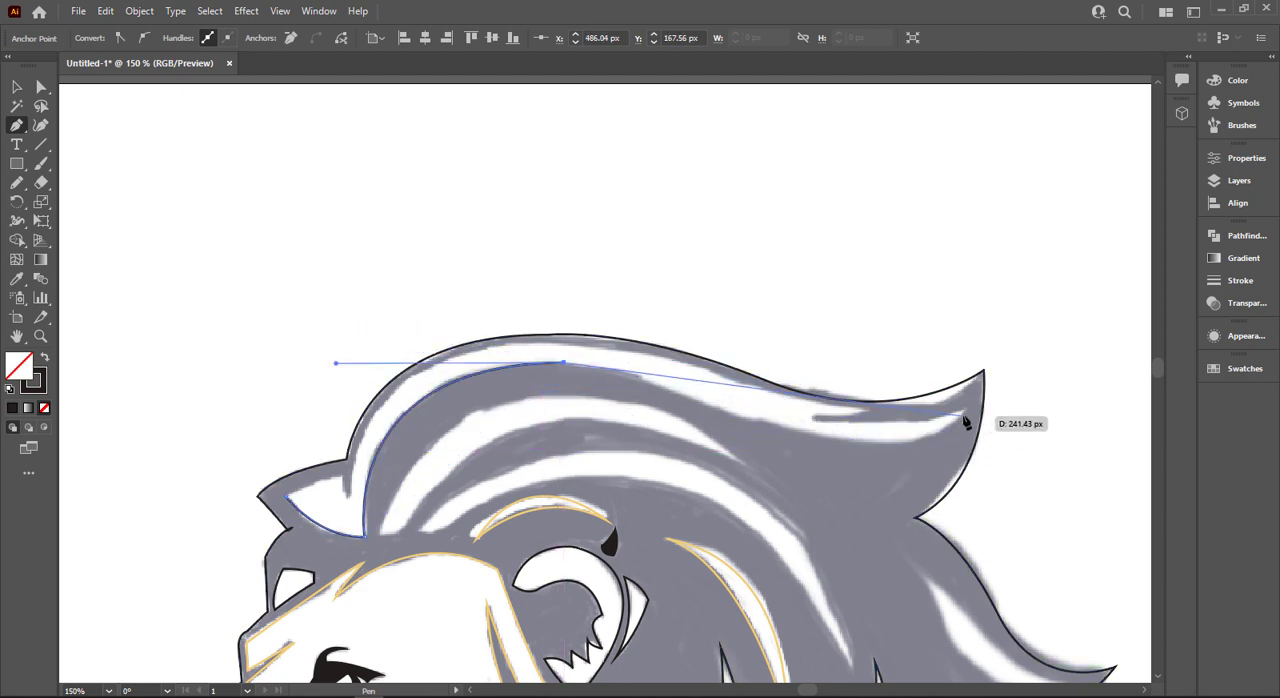
- Continue the outline along the highlight's lower edge to its rear tip and trace the narrow split inside the tip
{"action": "left_click_drag", "start_coordinate": [963, 415], "coordinate": [1104, 364]}
{"action": "key", "text": "ctrl+z"}
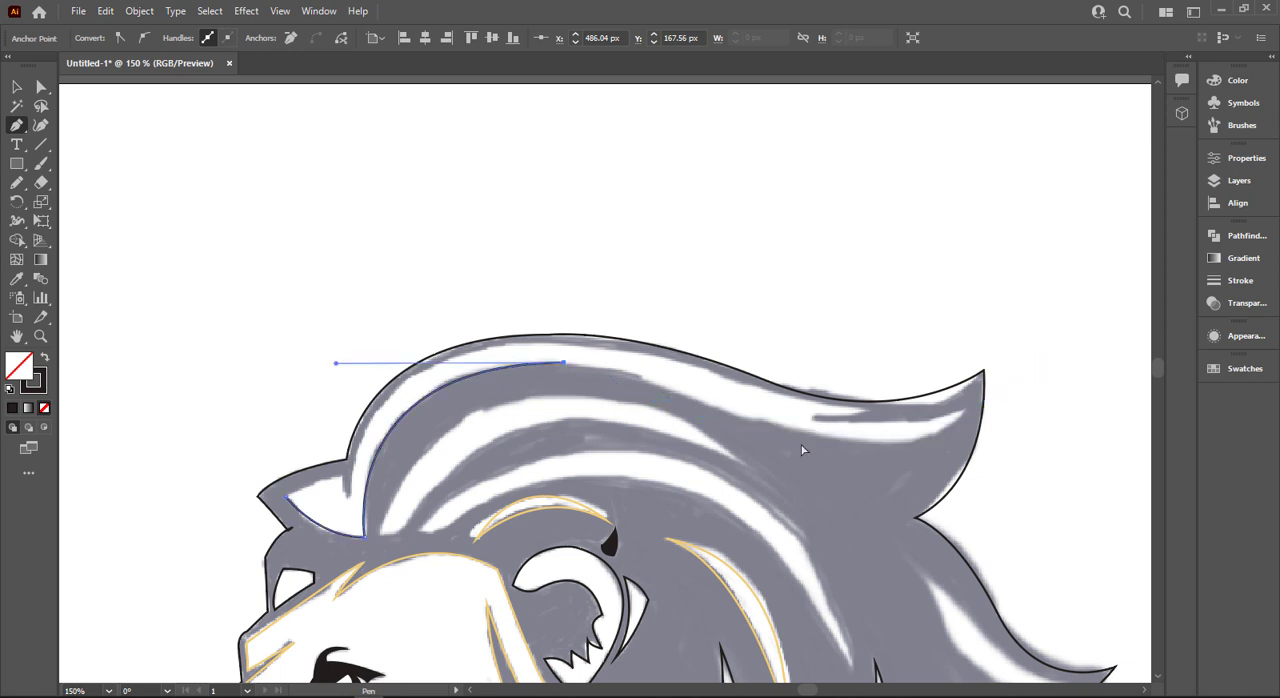
{"action": "left_click_drag", "start_coordinate": [746, 418], "coordinate": [824, 450]}
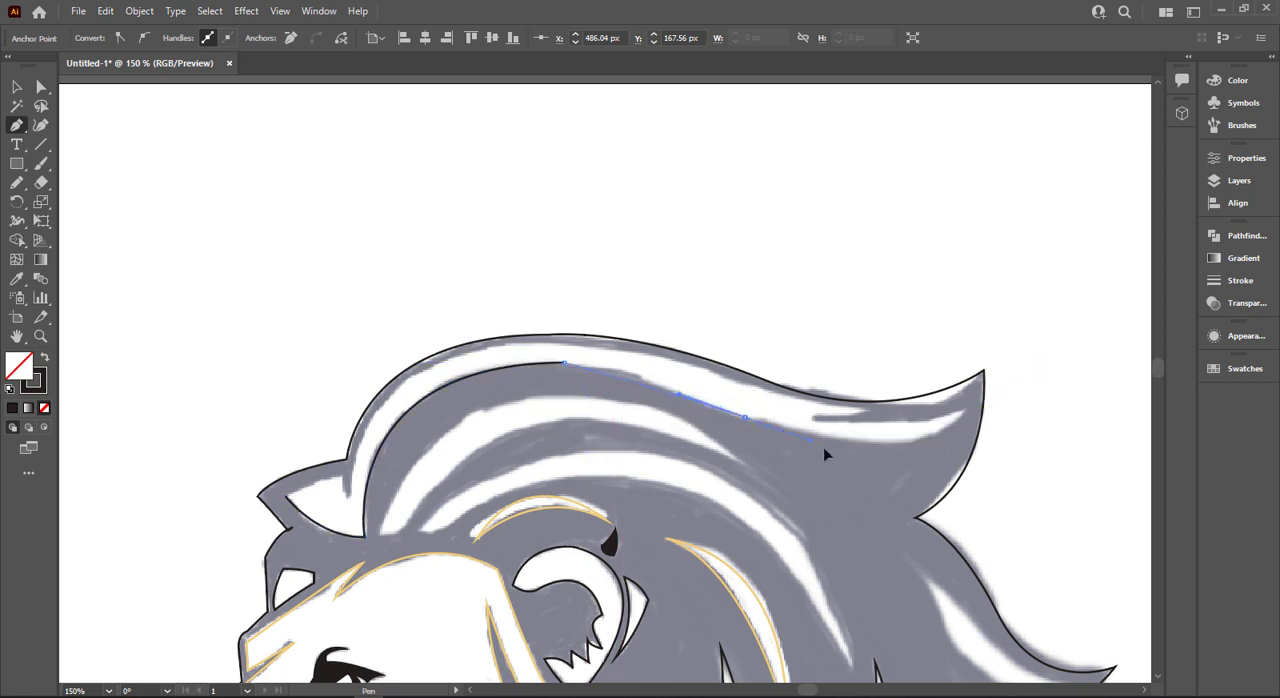
{"action": "left_click", "coordinate": [968, 416]}
{"action": "left_click_drag", "start_coordinate": [816, 419], "coordinate": [736, 394]}
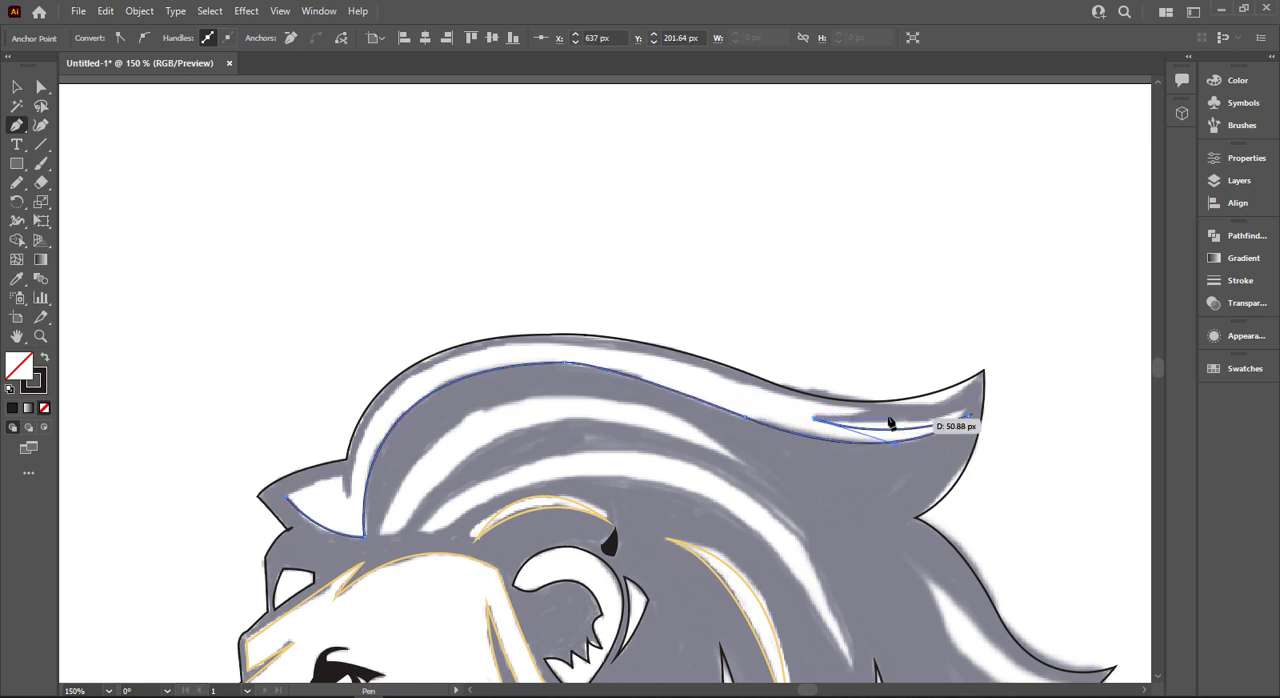
{"action": "left_click_drag", "start_coordinate": [888, 412], "coordinate": [903, 404]}
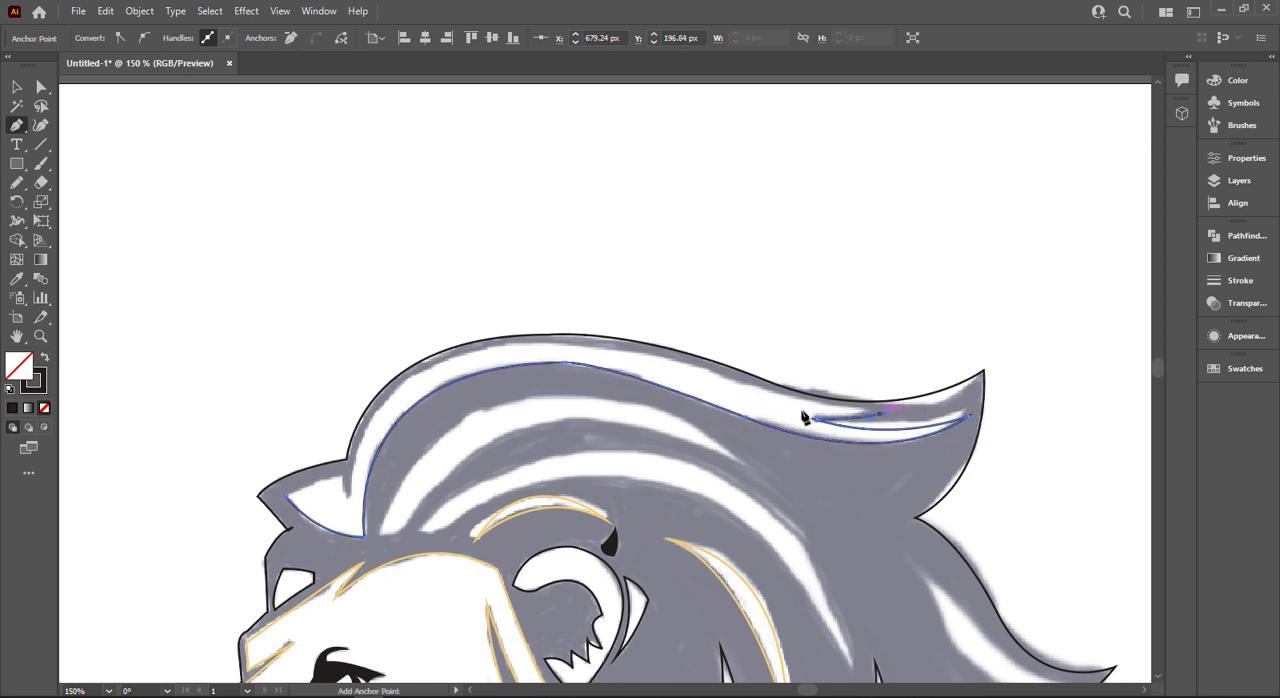
{"action": "left_click_drag", "start_coordinate": [643, 356], "coordinate": [520, 303]}
{"action": "left_click", "coordinate": [348, 496]}
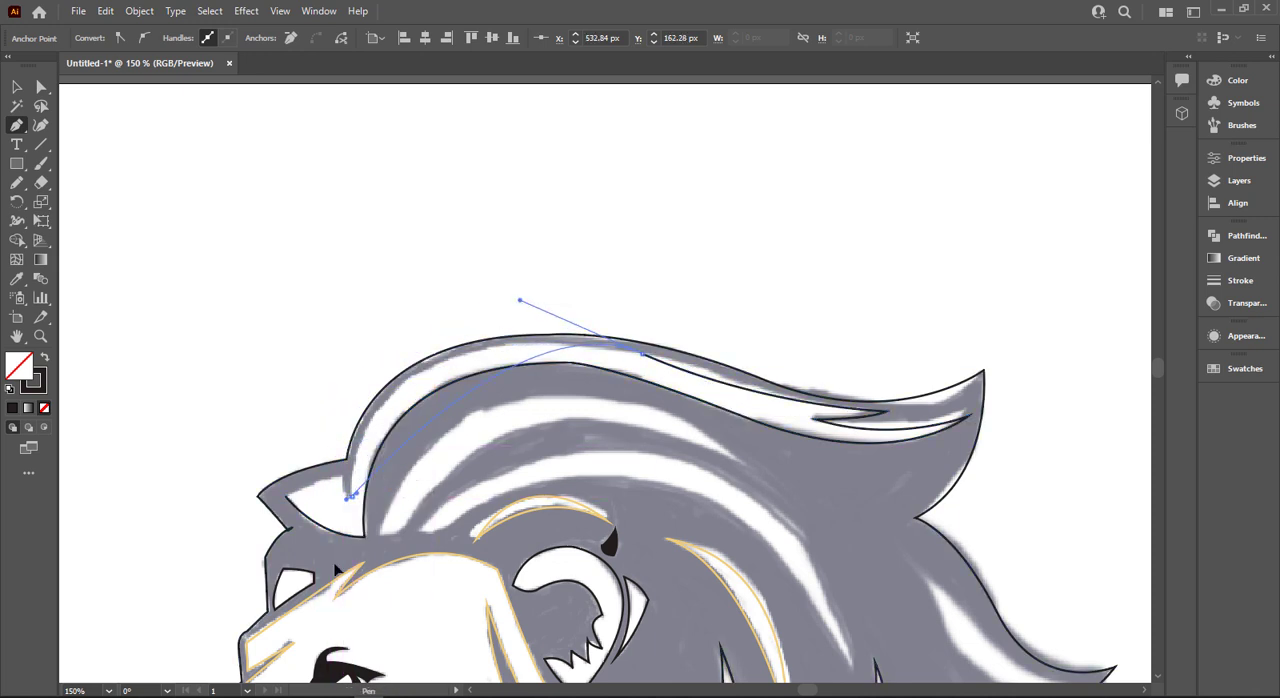
{"action": "left_click_drag", "start_coordinate": [360, 630], "coordinate": [361, 600]}
{"action": "key", "text": "ctrl+z"}
{"action": "key", "text": "ctrl+z"}
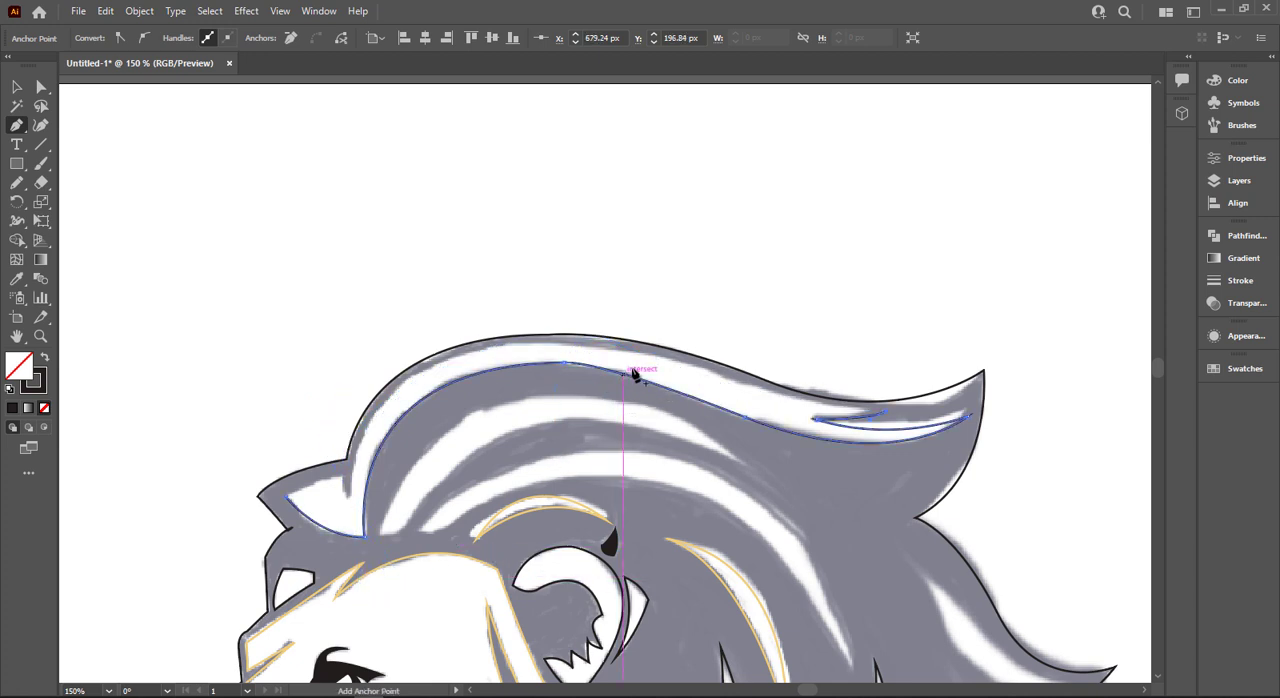
{"action": "key", "text": "ctrl+z"}
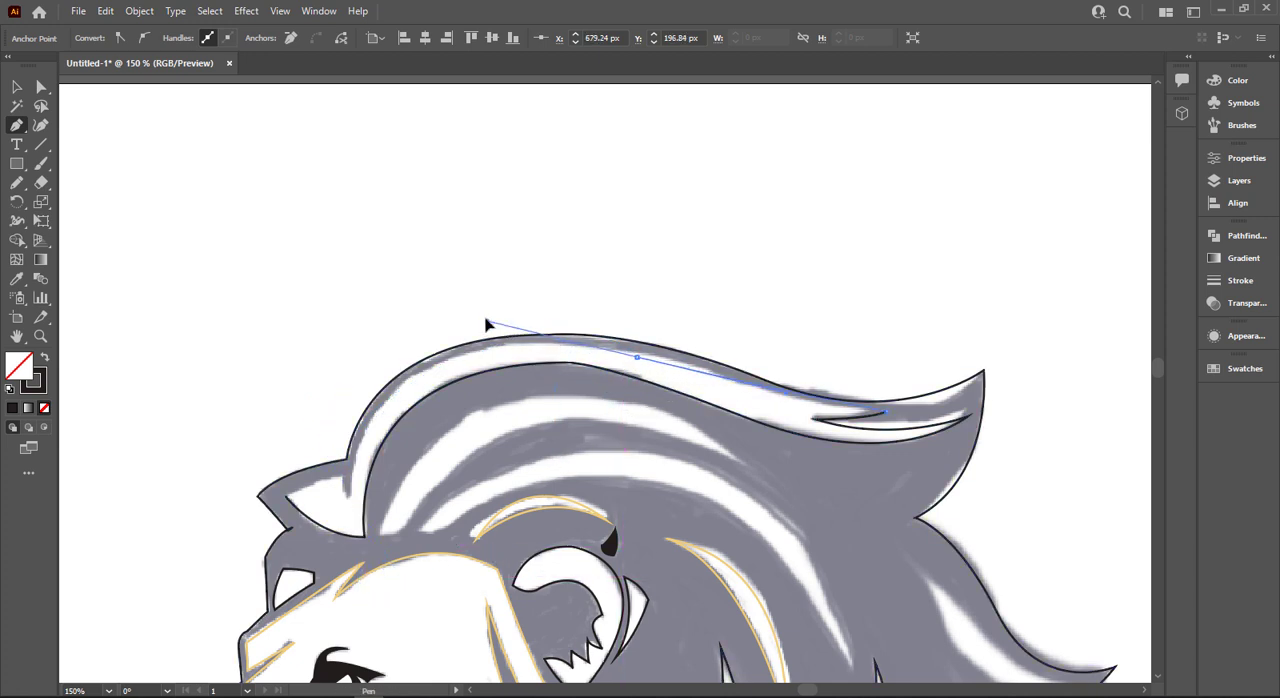
{"action": "key", "text": "ctrl+z"}
- Trace the highlight's upper edge from the split over the crest and down to the notch behind the front tuft
{"action": "left_click_drag", "start_coordinate": [629, 356], "coordinate": [595, 331]}
{"action": "key", "text": "ctrl+z"}
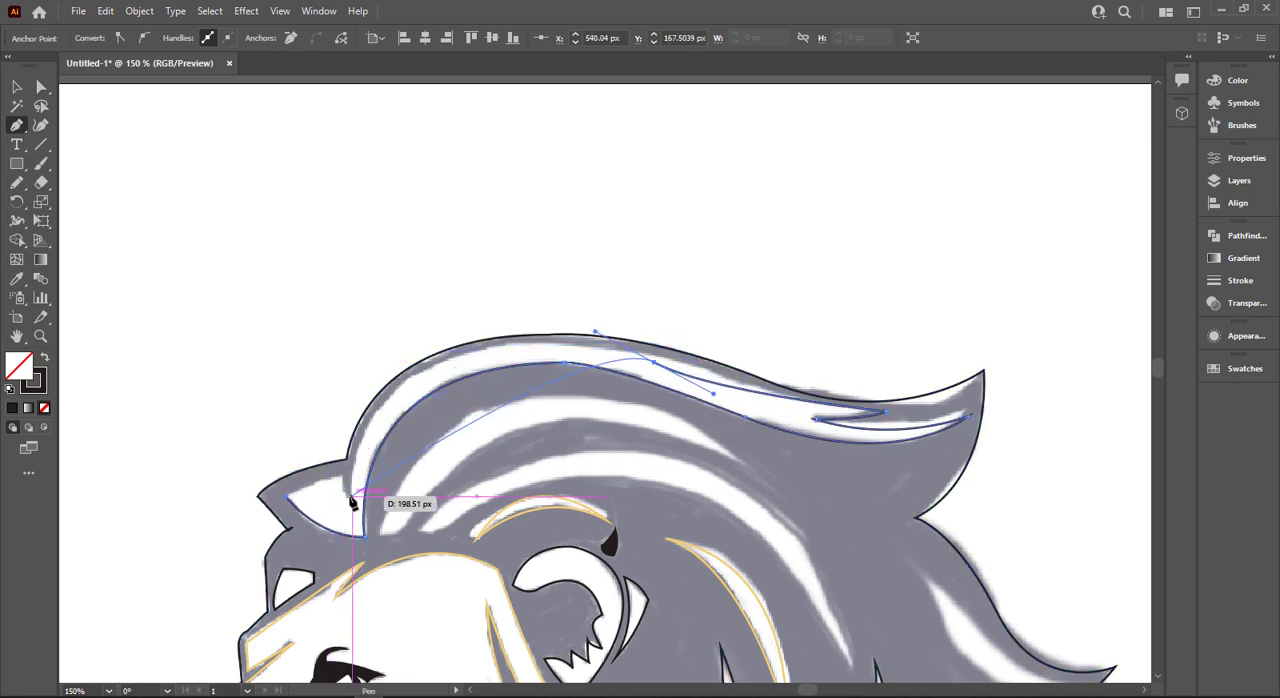
{"action": "left_click_drag", "start_coordinate": [352, 496], "coordinate": [347, 677]}
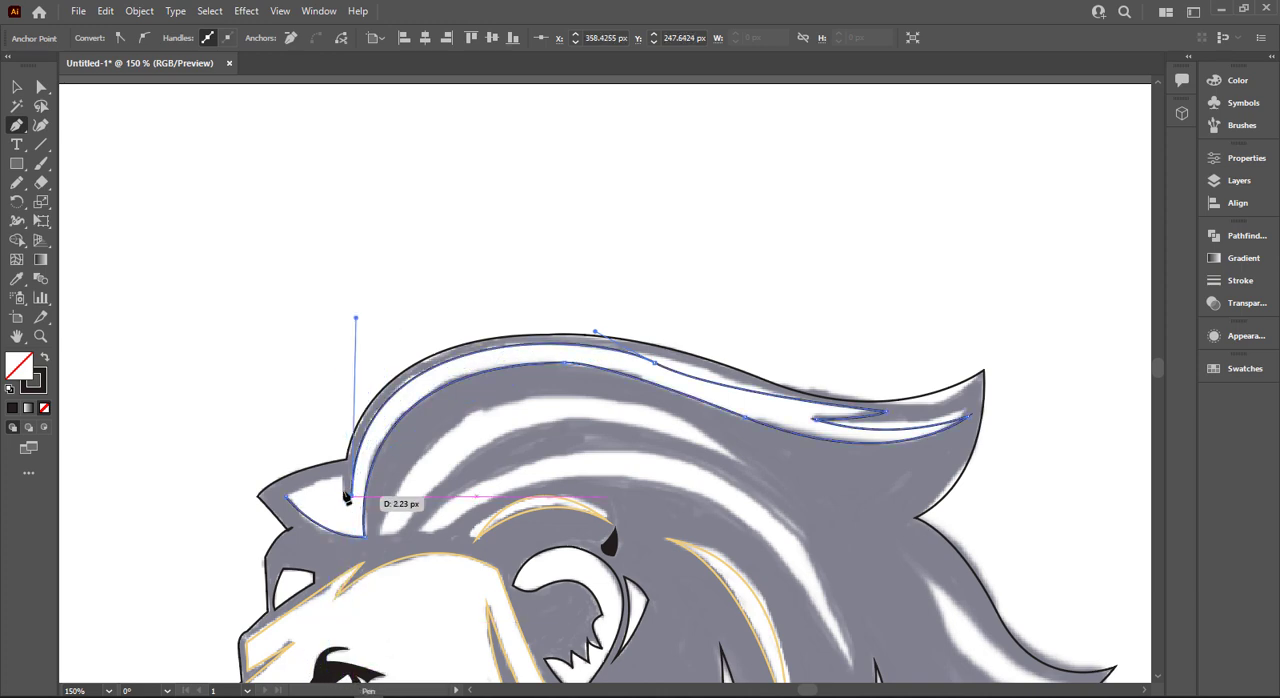
- Close the highlight outline by tracing the notch and the curved top edge of the front tuft back to the starting point
{"action": "scroll", "coordinate": [343, 483], "scroll_direction": "up", "scroll_amount": 3}
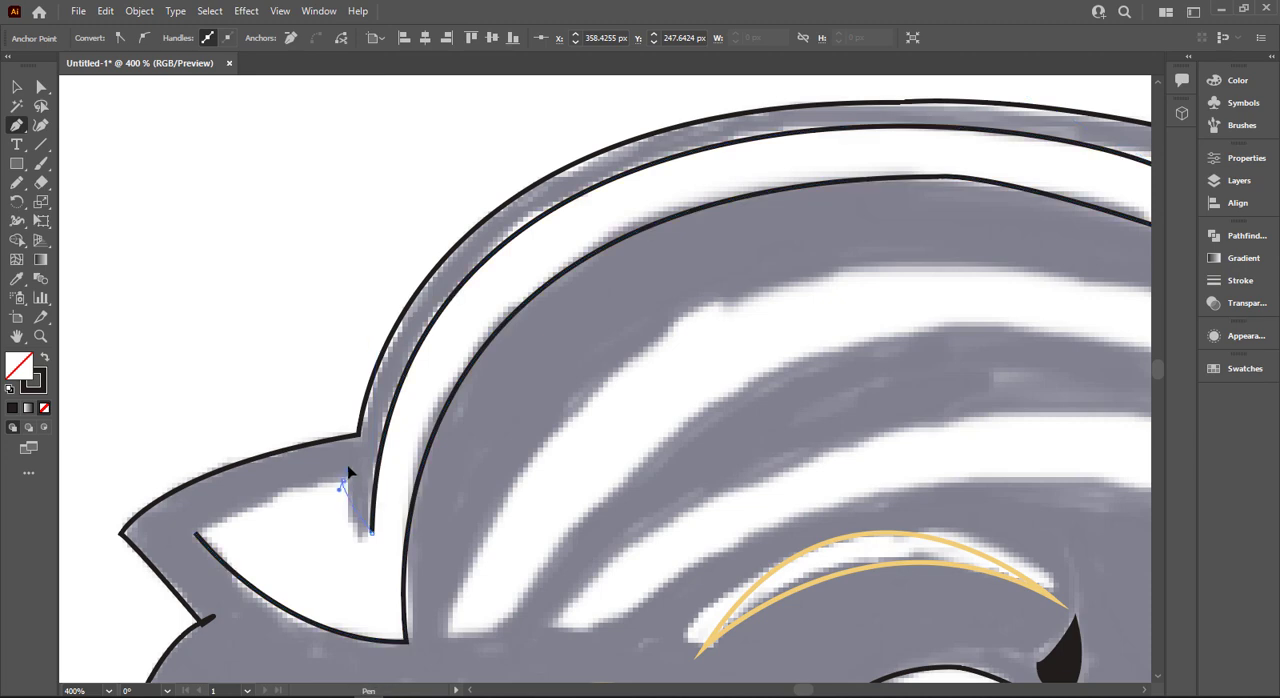
{"action": "left_click_drag", "start_coordinate": [342, 443], "coordinate": [338, 449]}
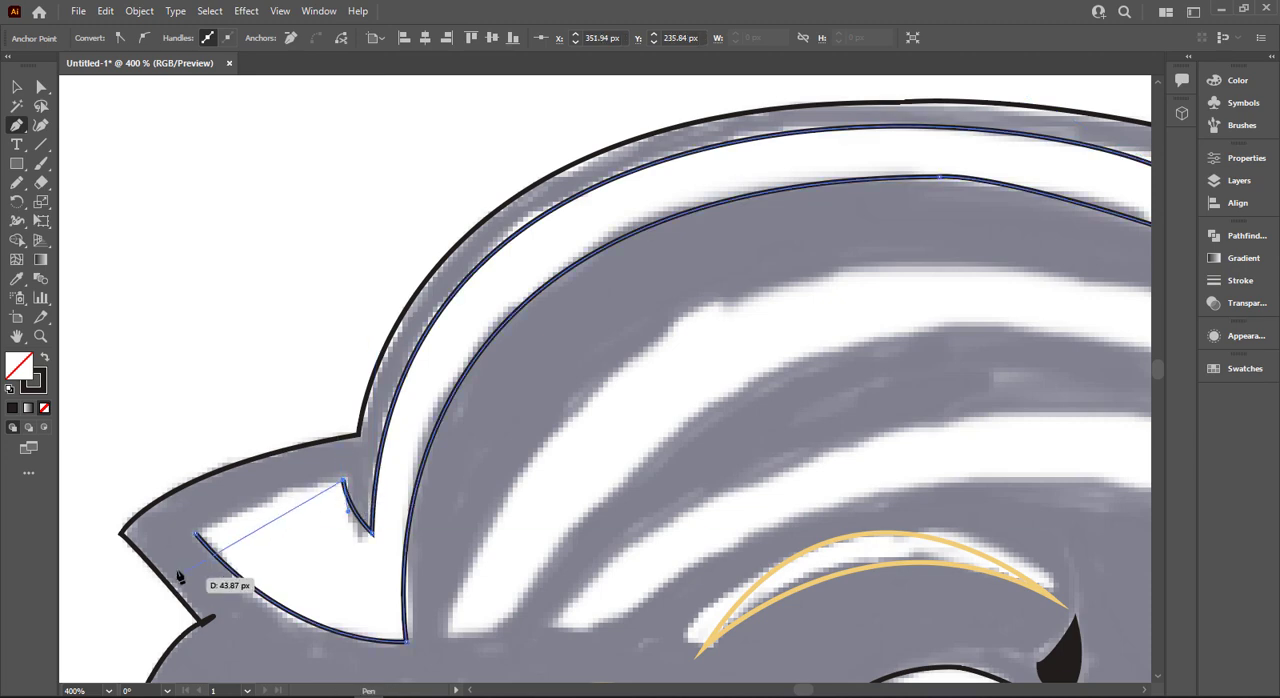
{"action": "left_click_drag", "start_coordinate": [196, 534], "coordinate": [70, 601]}
{"action": "key", "text": "ctrl+z"}
{"action": "left_click_drag", "start_coordinate": [263, 534], "coordinate": [235, 571]}
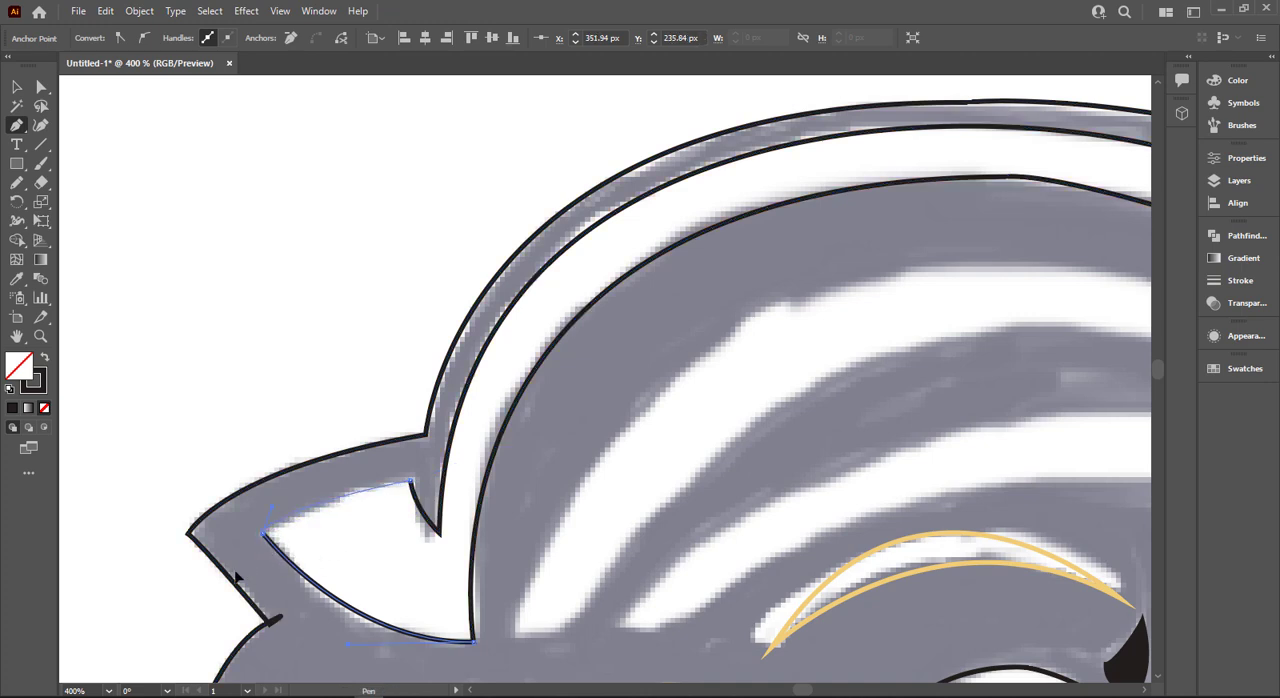
- Outline the white mane highlight directly below the crest highlight as a closed curved shape, from its blunt front base to its rear tip and back
{"action": "scroll", "coordinate": [335, 600], "scroll_direction": "down", "scroll_amount": 2}
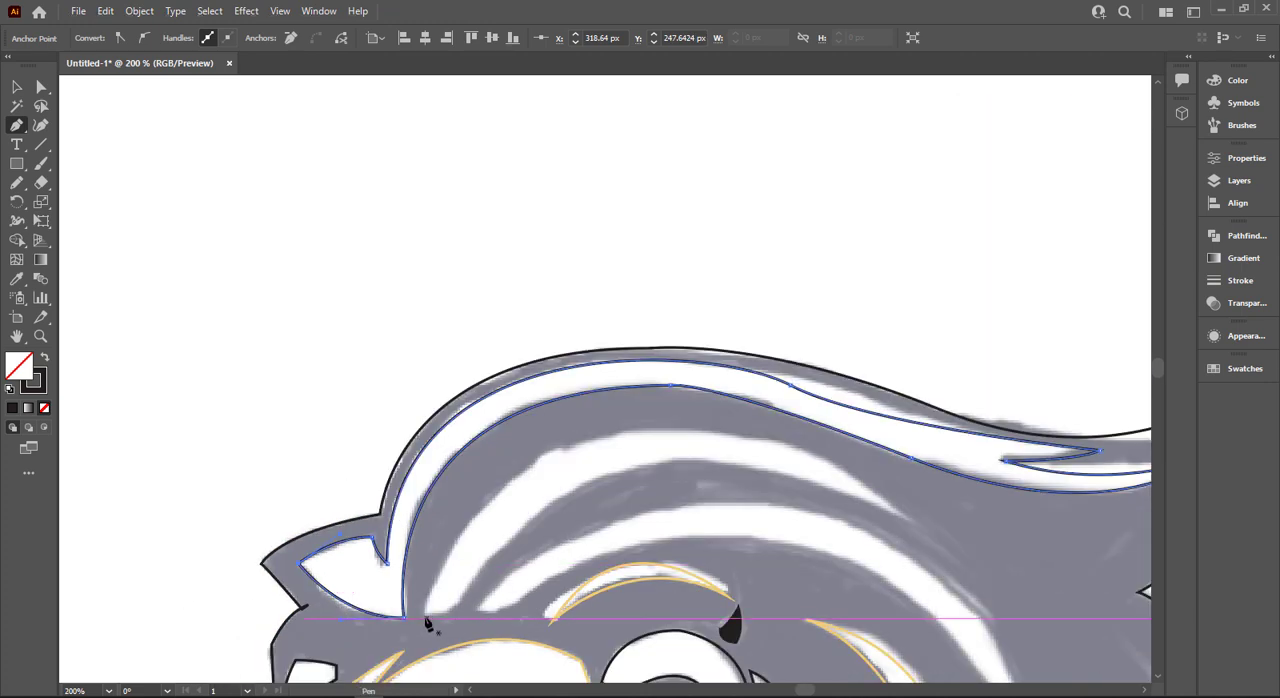
{"action": "left_click_drag", "start_coordinate": [425, 618], "coordinate": [456, 615]}
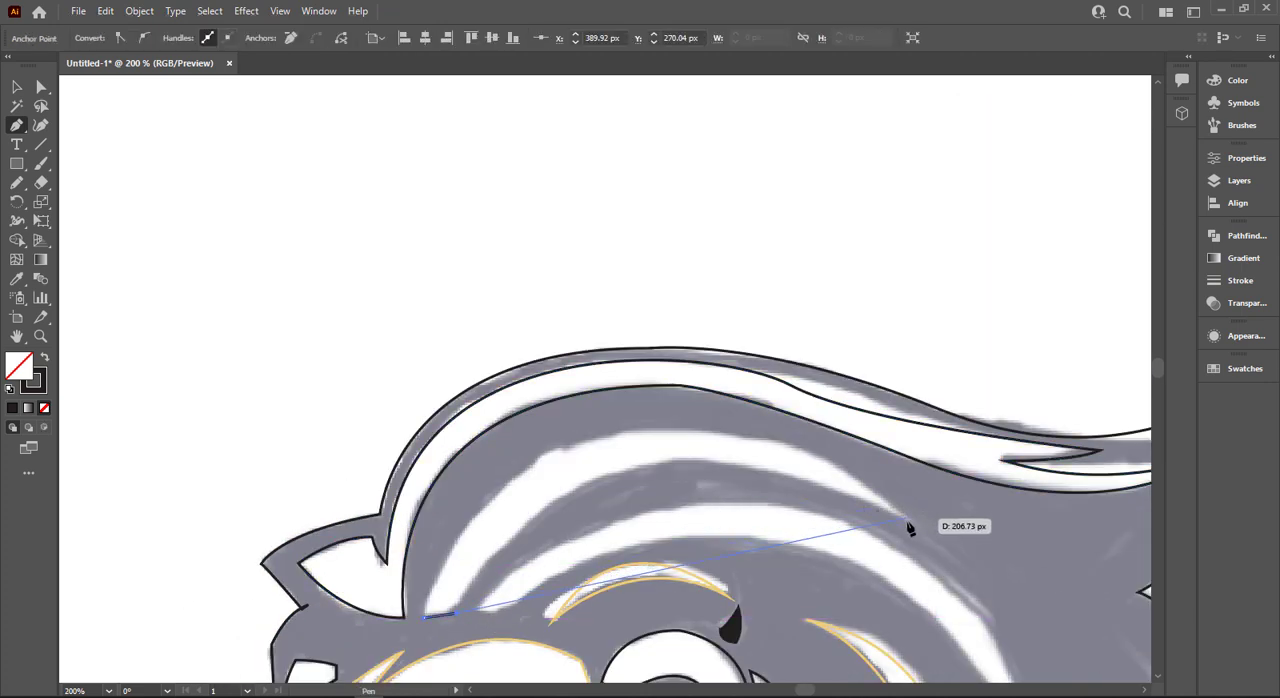
{"action": "left_click_drag", "start_coordinate": [910, 524], "coordinate": [1063, 580]}
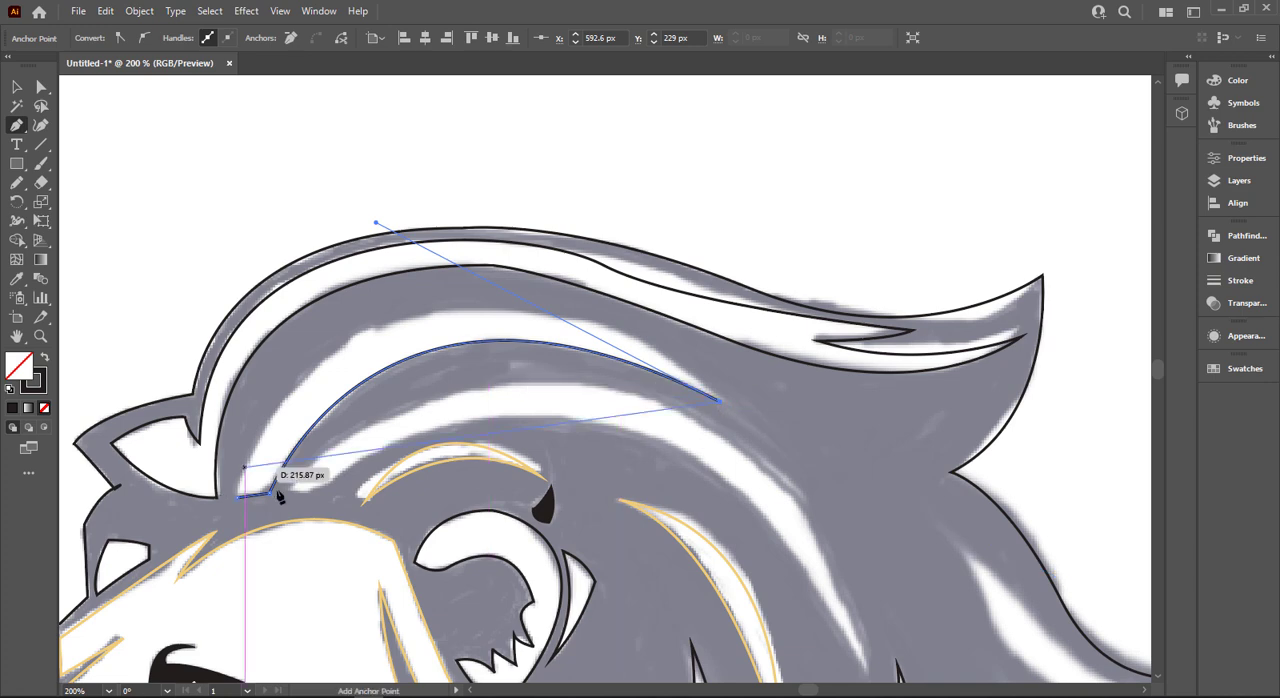
{"action": "left_click_drag", "start_coordinate": [279, 497], "coordinate": [220, 628]}
{"action": "scroll", "coordinate": [220, 628], "scroll_direction": "down", "scroll_amount": 2}
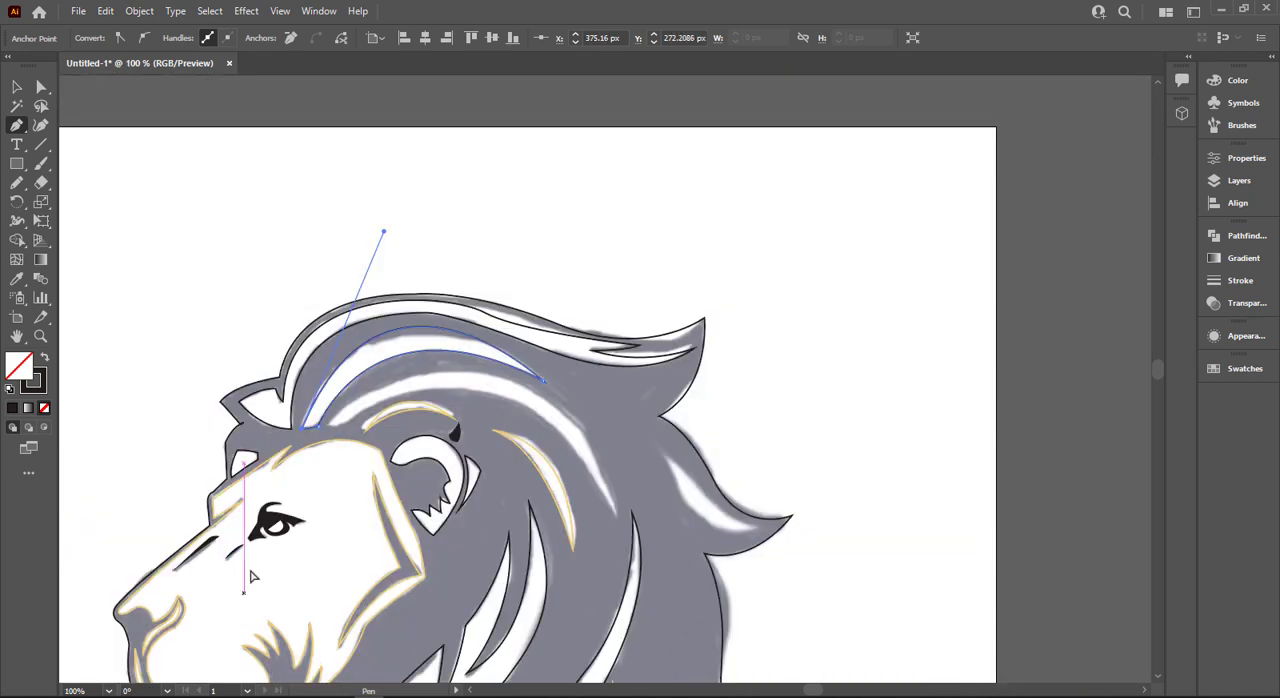
{"action": "key", "text": "ctrl+z"}
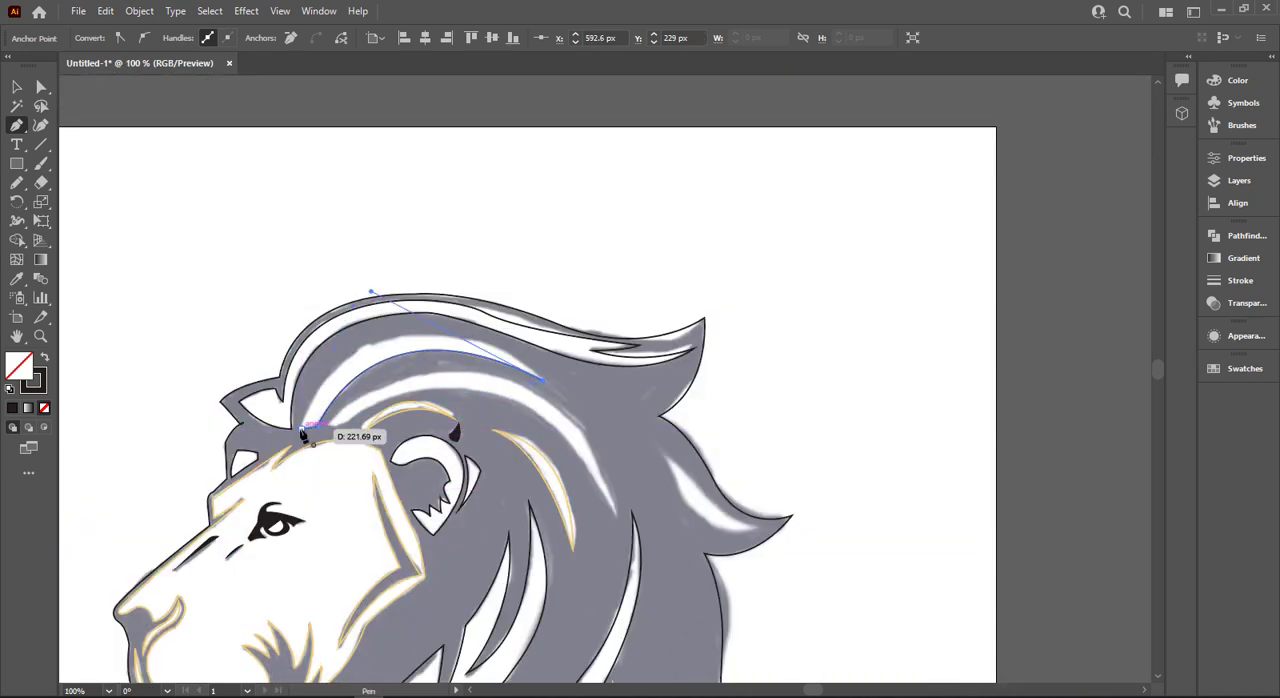
{"action": "left_click_drag", "start_coordinate": [303, 429], "coordinate": [242, 591]}
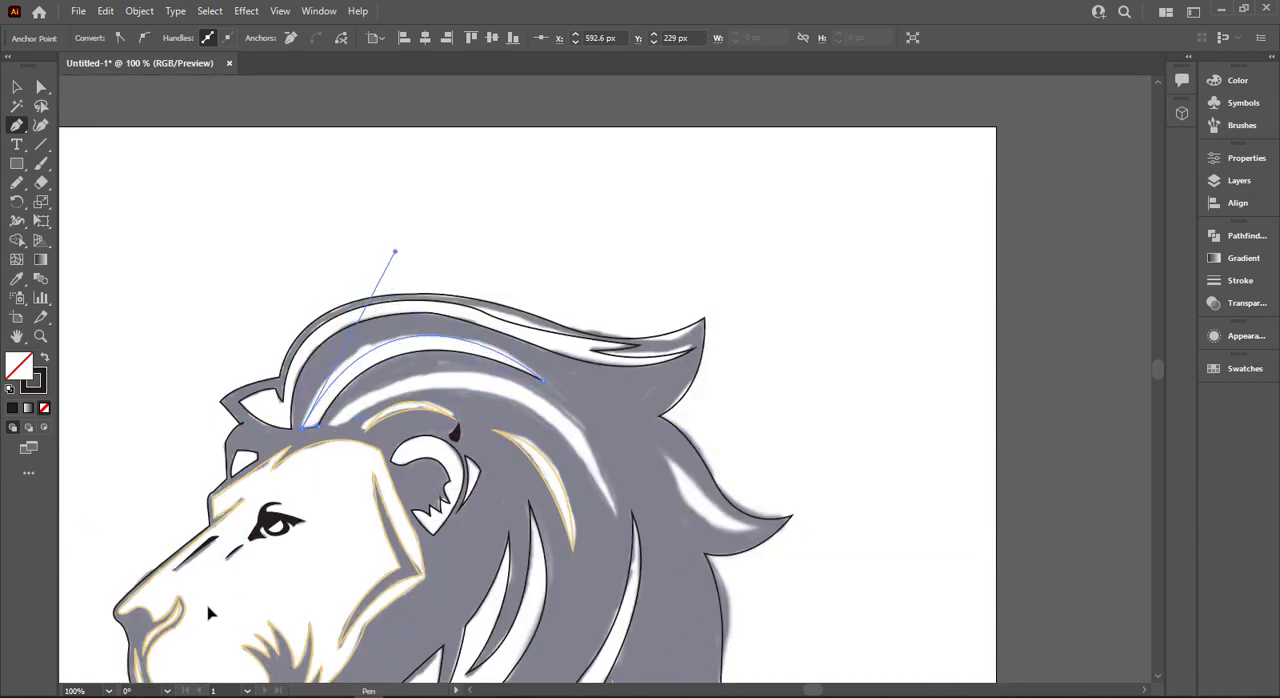
- Outline the long curved highlight above the golden ear arc as a closed shape, tracing from its front base to the pointed rear tip and back
{"action": "scroll", "coordinate": [352, 465], "scroll_direction": "up", "scroll_amount": 1}
{"action": "left_click", "coordinate": [316, 406]}
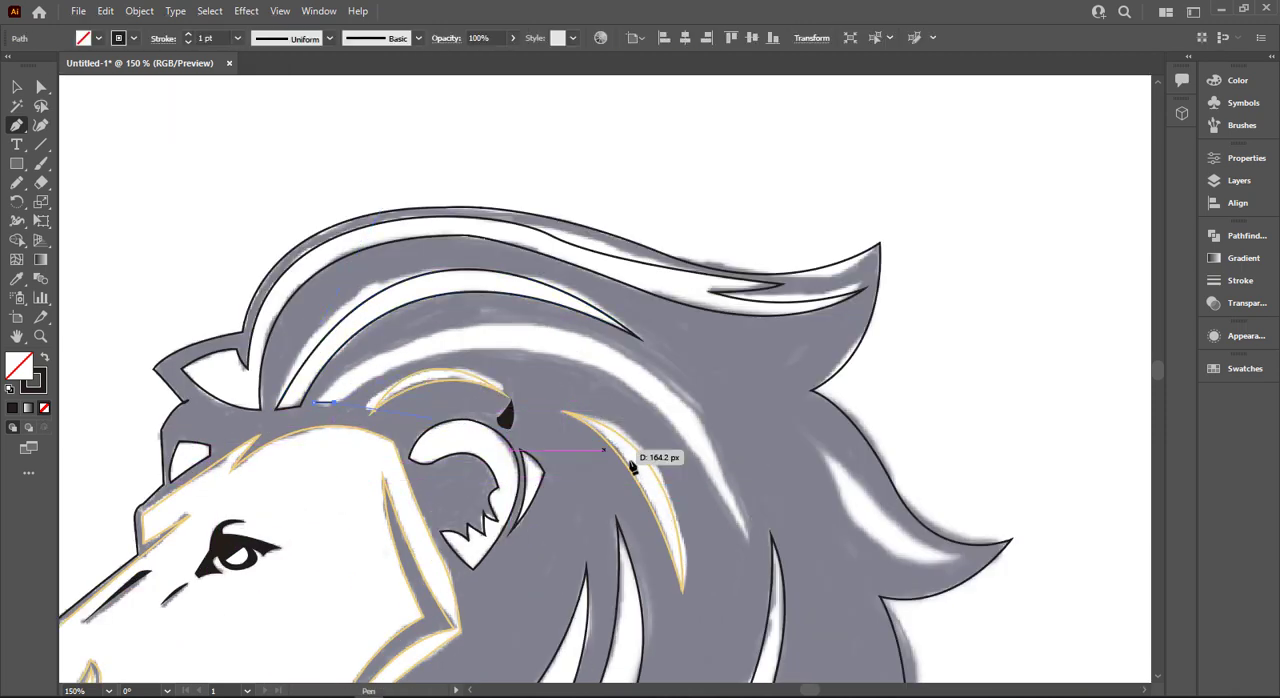
{"action": "left_click_drag", "start_coordinate": [750, 538], "coordinate": [831, 642]}
{"action": "scroll", "coordinate": [831, 642], "scroll_direction": "down", "scroll_amount": 2}
{"action": "key", "text": "ctrl+z"}
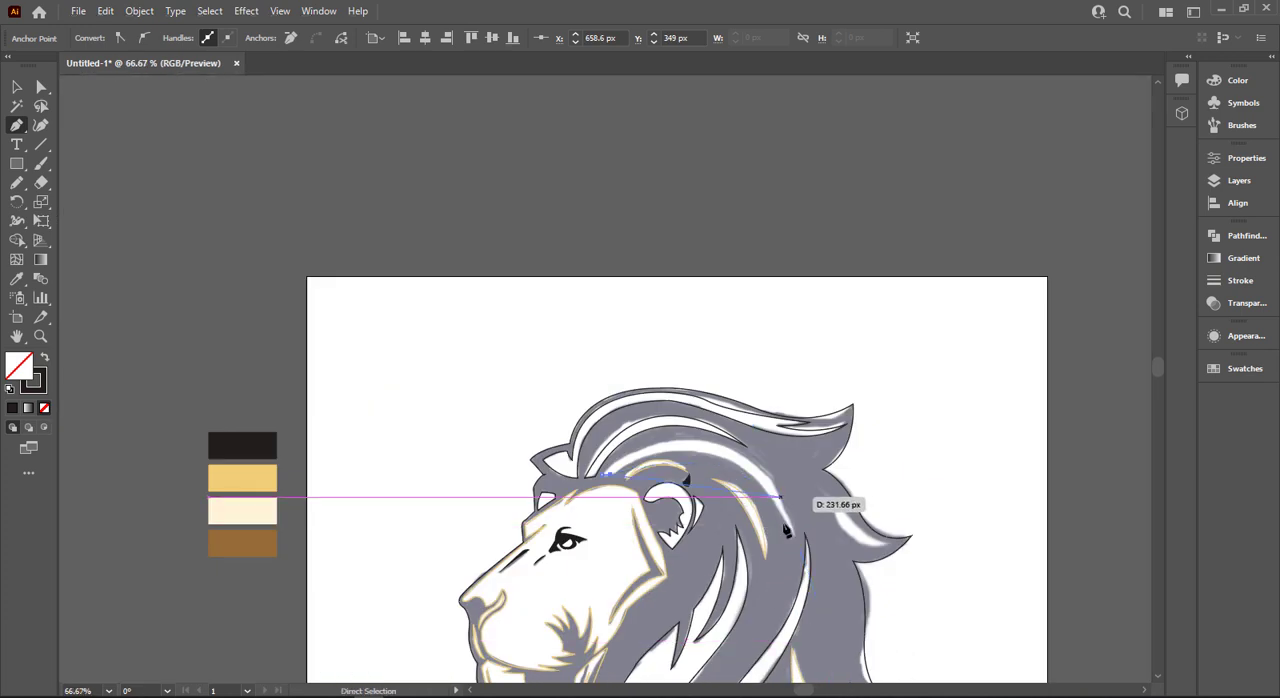
{"action": "left_click_drag", "start_coordinate": [793, 540], "coordinate": [818, 610]}
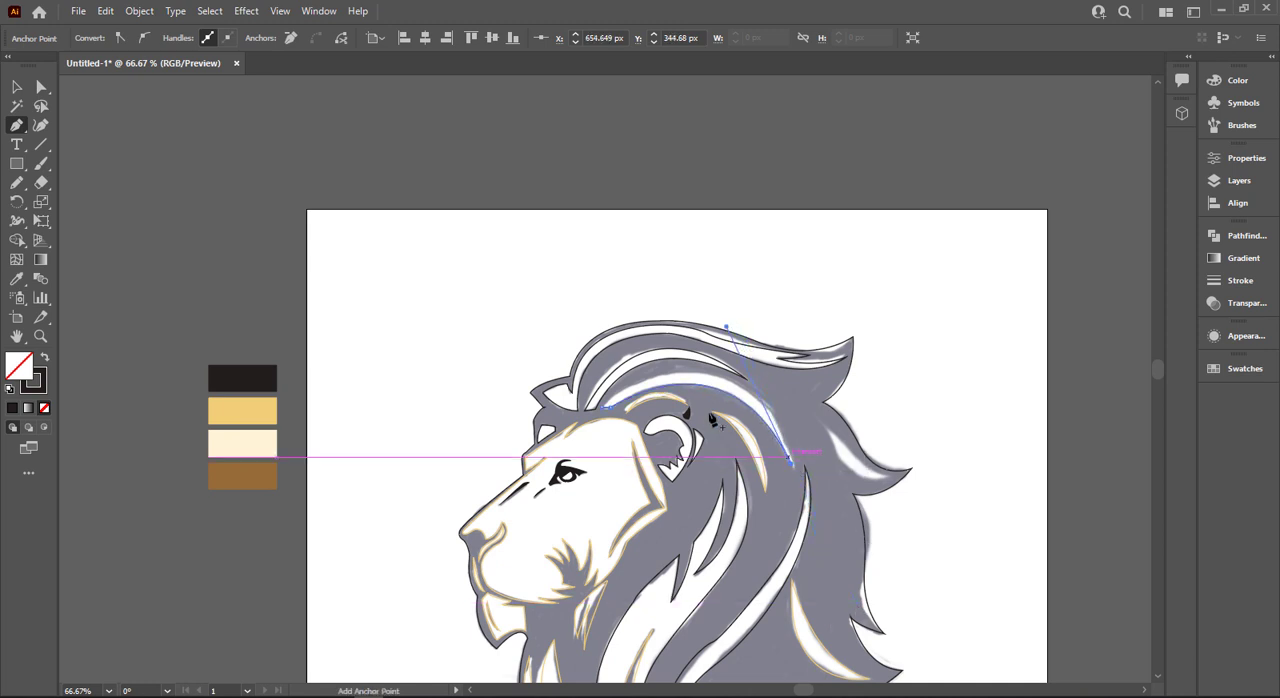
{"action": "left_click_drag", "start_coordinate": [605, 412], "coordinate": [422, 513]}
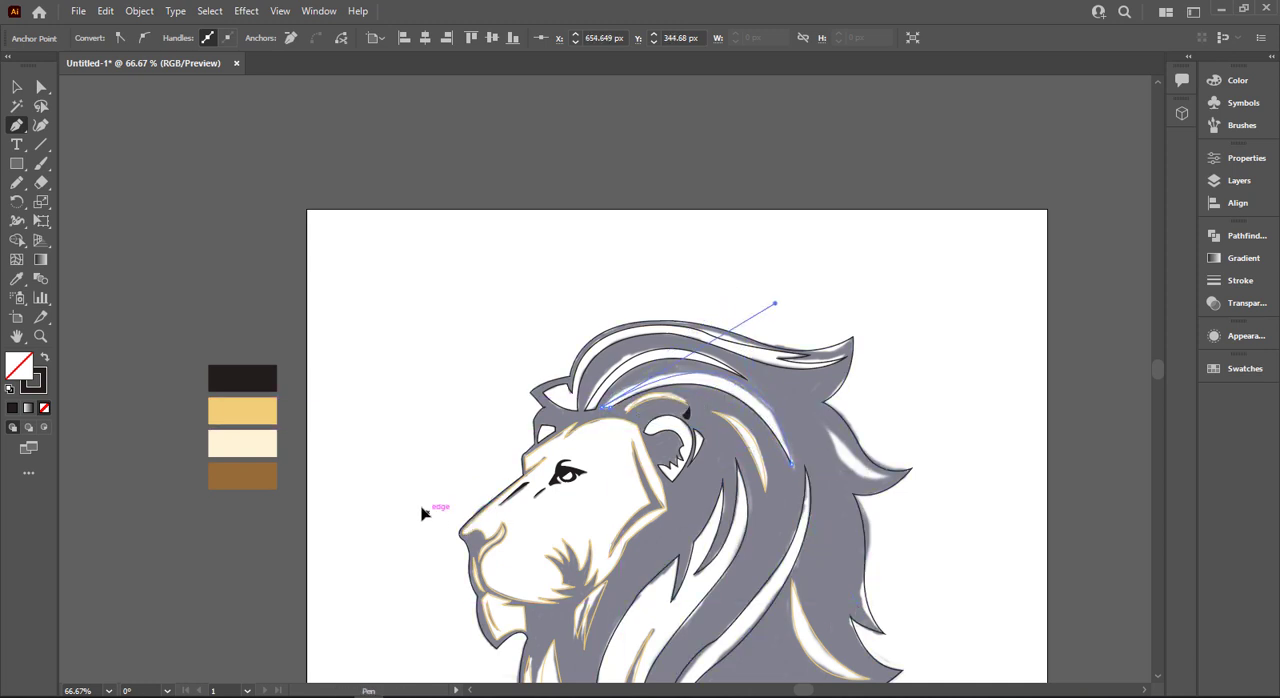
- Trace the white highlight inside the middle rear mane tuft as a closed curved shape with two pointed ends
{"action": "scroll", "coordinate": [560, 560], "scroll_direction": "down", "scroll_amount": 2}
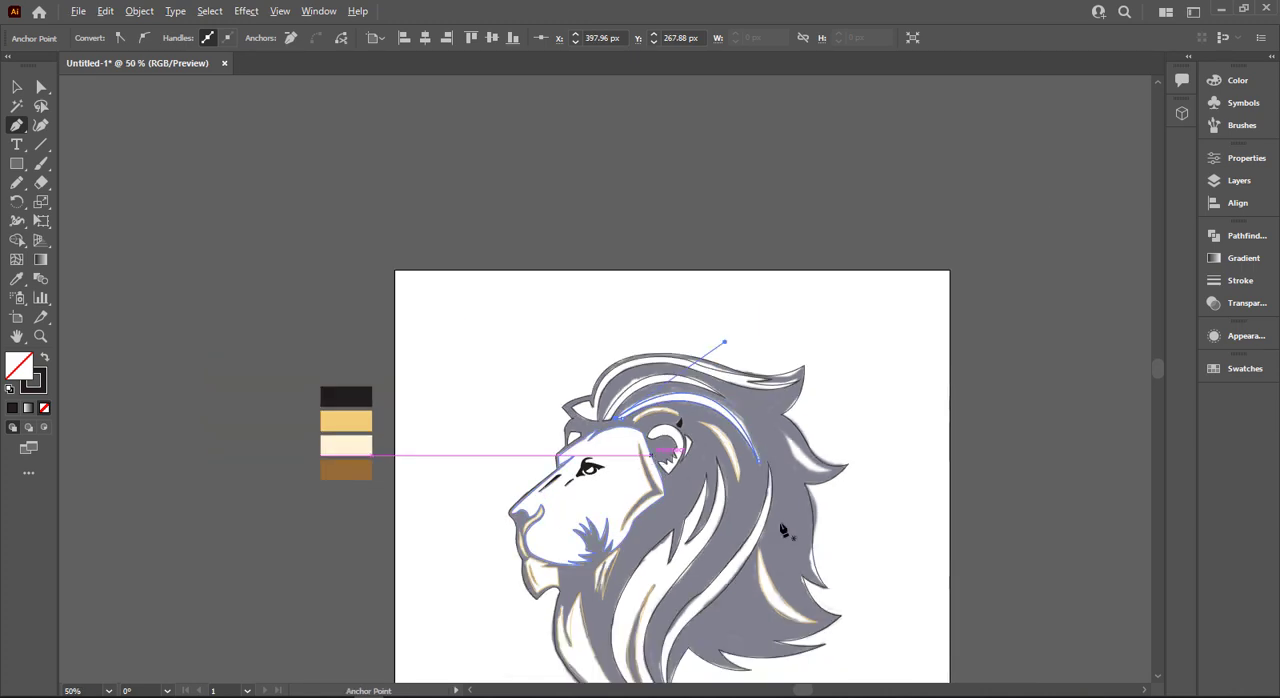
{"action": "scroll", "coordinate": [750, 430], "scroll_direction": "up", "scroll_amount": 5}
{"action": "left_click", "coordinate": [741, 389]}
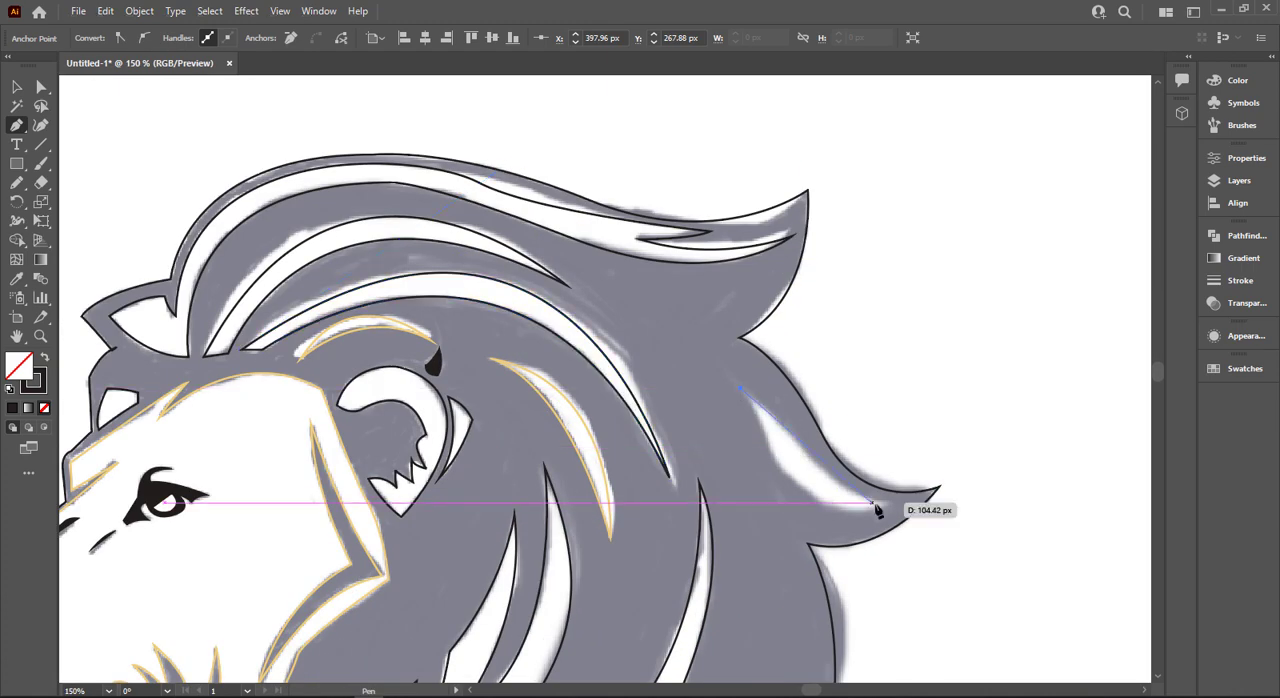
{"action": "left_click_drag", "start_coordinate": [888, 503], "coordinate": [946, 494]}
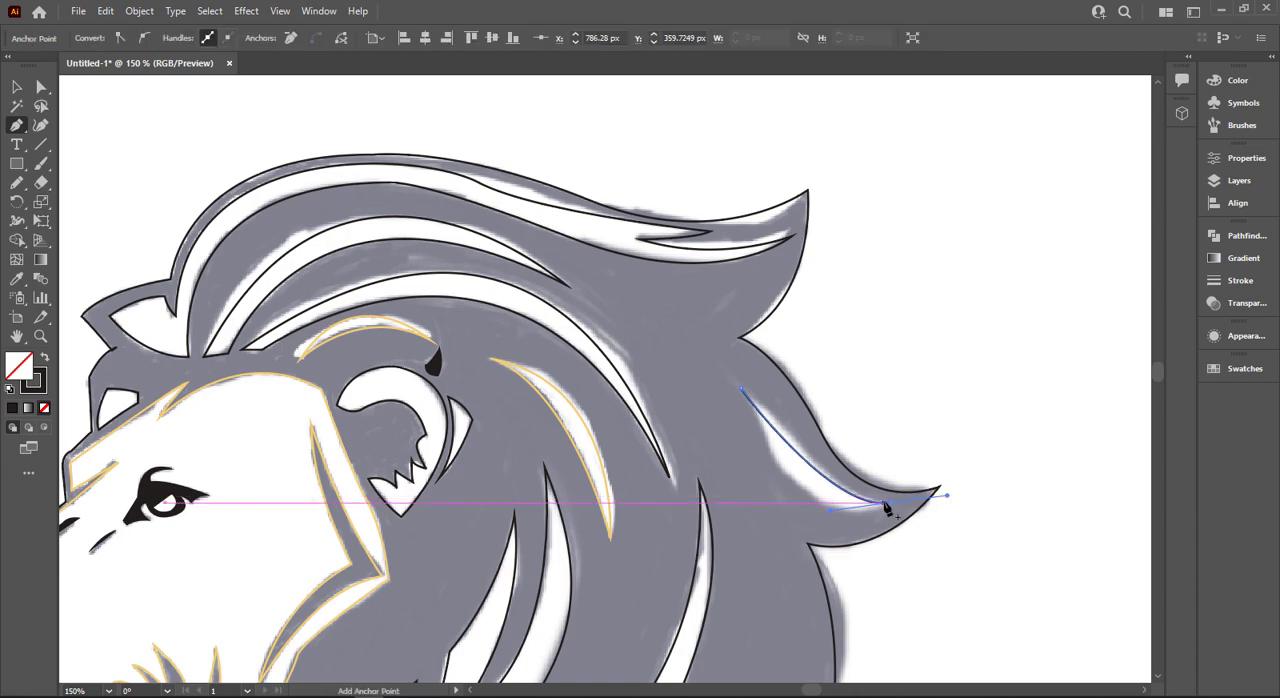
{"action": "left_click_drag", "start_coordinate": [679, 260], "coordinate": [662, 214]}
- Switch to the Selection tool and deselect the finished highlight outline with the whole lion head in view
{"action": "scroll", "coordinate": [689, 385], "scroll_direction": "down", "scroll_amount": 8}
{"action": "scroll", "coordinate": [697, 461], "scroll_direction": "down", "scroll_amount": 2}
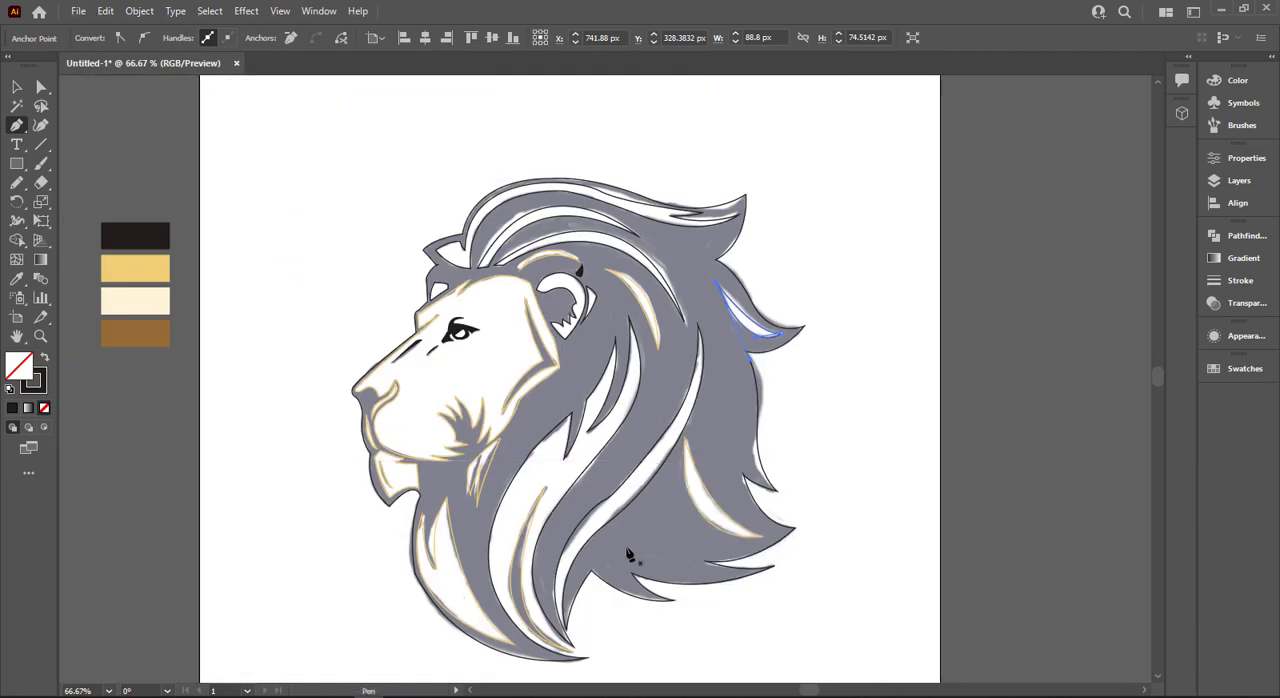
{"action": "scroll", "coordinate": [526, 495], "scroll_direction": "up", "scroll_amount": 2}
{"action": "scroll", "coordinate": [563, 508], "scroll_direction": "down", "scroll_amount": 2}
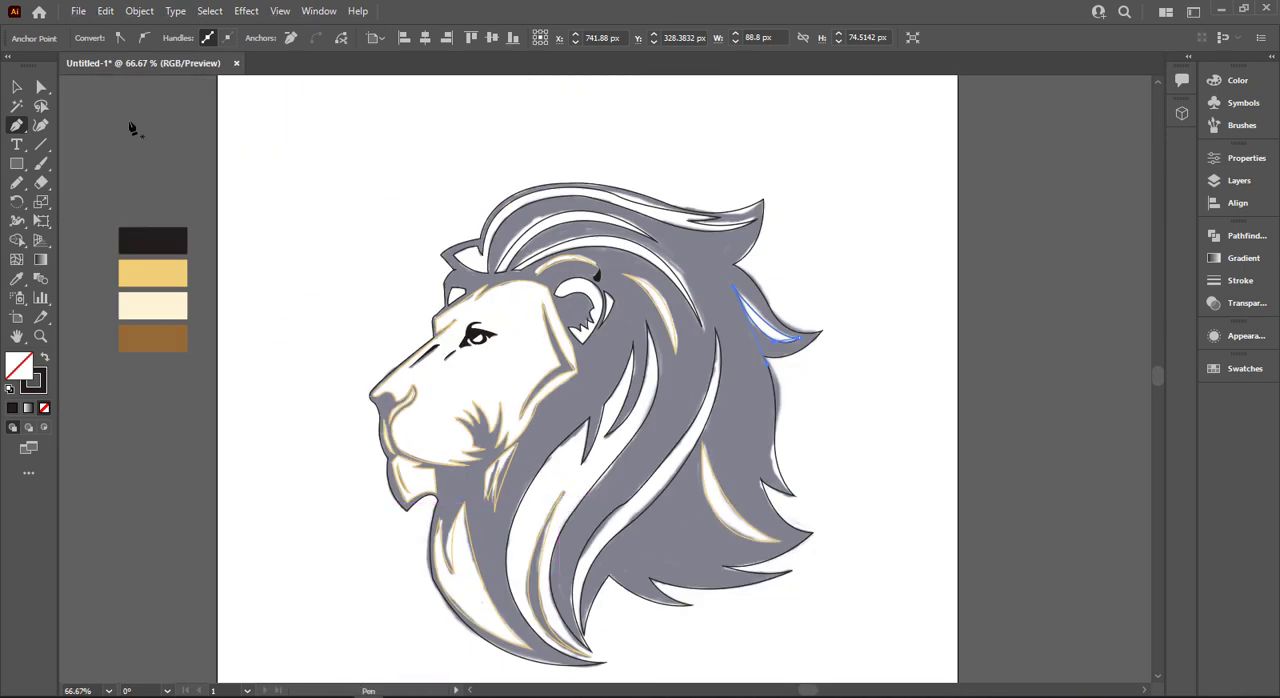
{"action": "left_click", "coordinate": [16, 87]}
{"action": "left_click", "coordinate": [360, 252]}
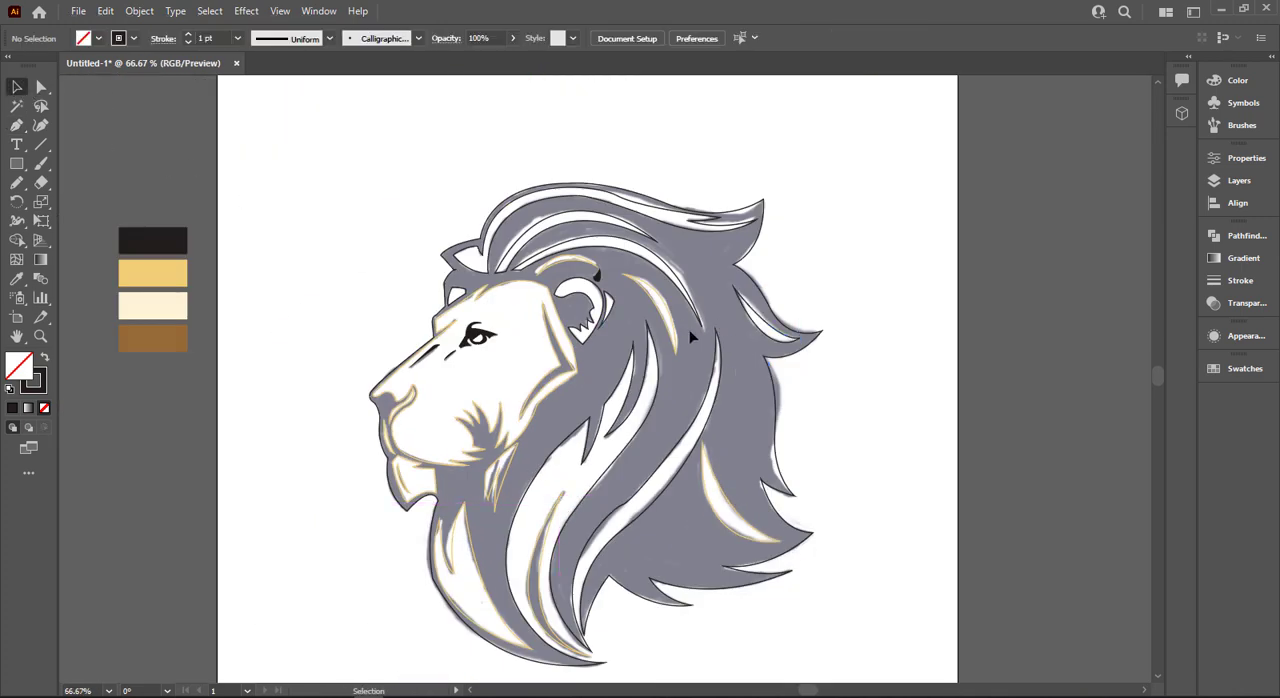
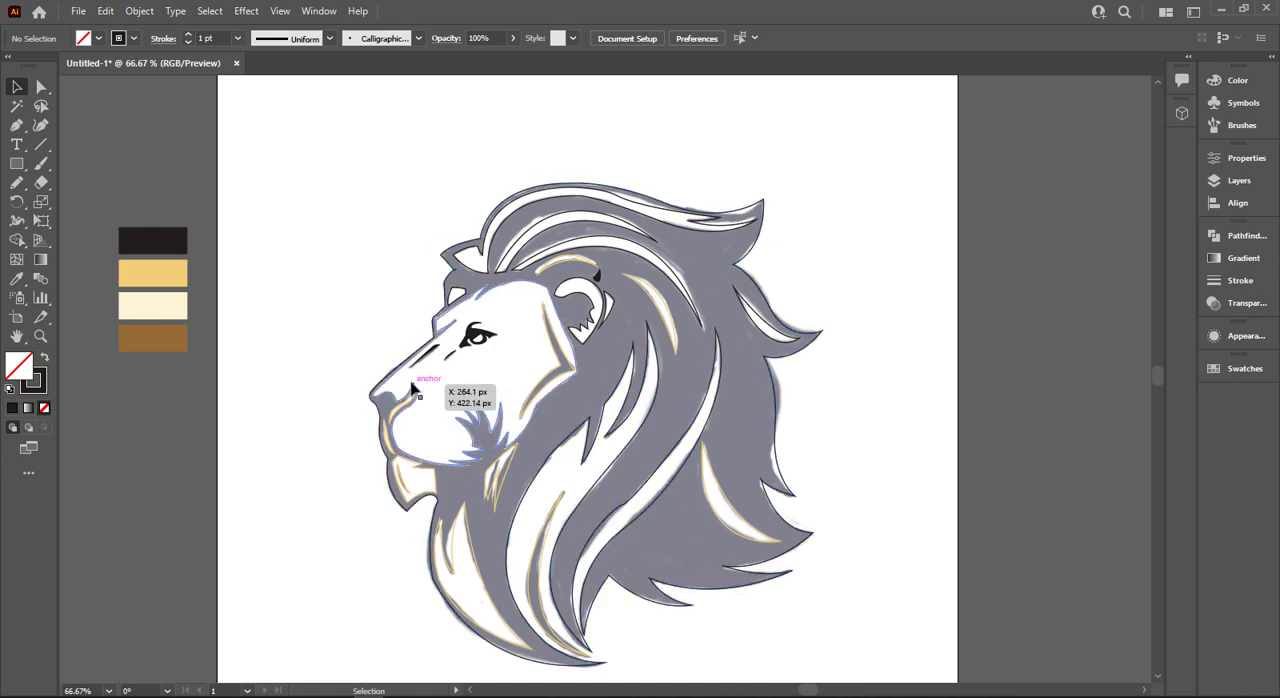
- Select all the traced lion paths together and bring them to the front of the stacking order
{"action": "left_click_drag", "start_coordinate": [309, 134], "coordinate": [735, 578]}
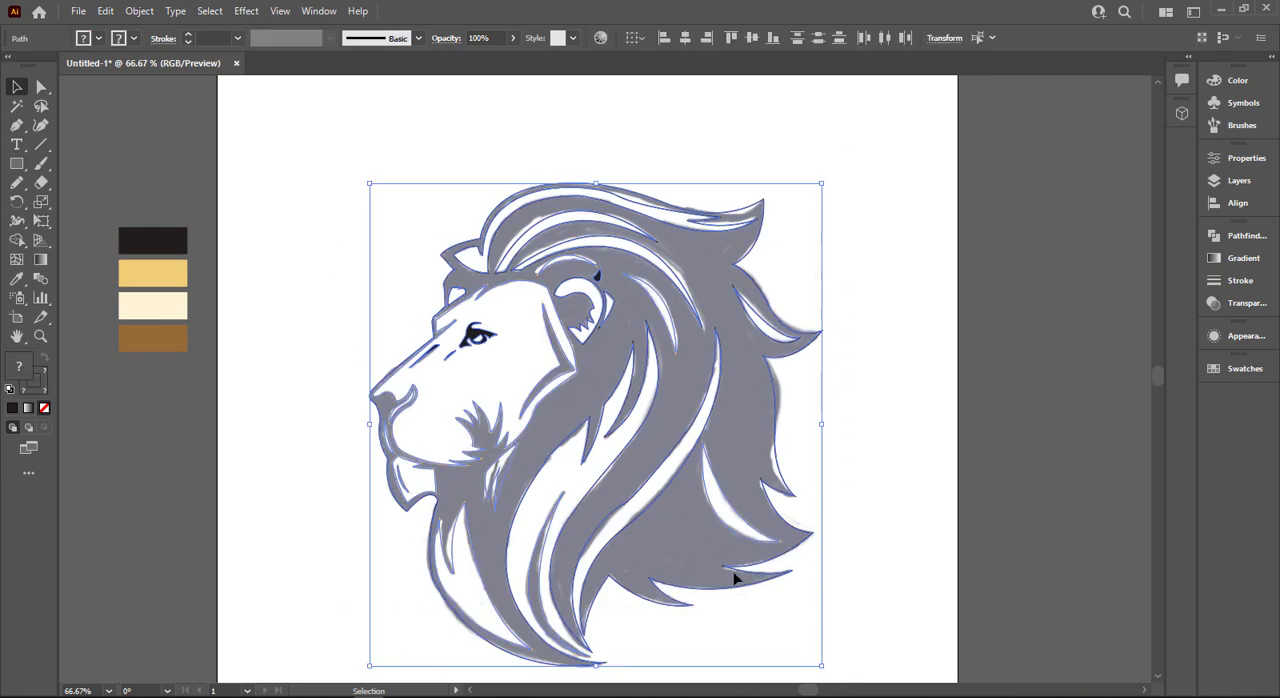
{"action": "right_click", "coordinate": [652, 587]}
{"action": "mouse_move", "coordinate": [697, 500]}
{"action": "left_click", "coordinate": [894, 497]}
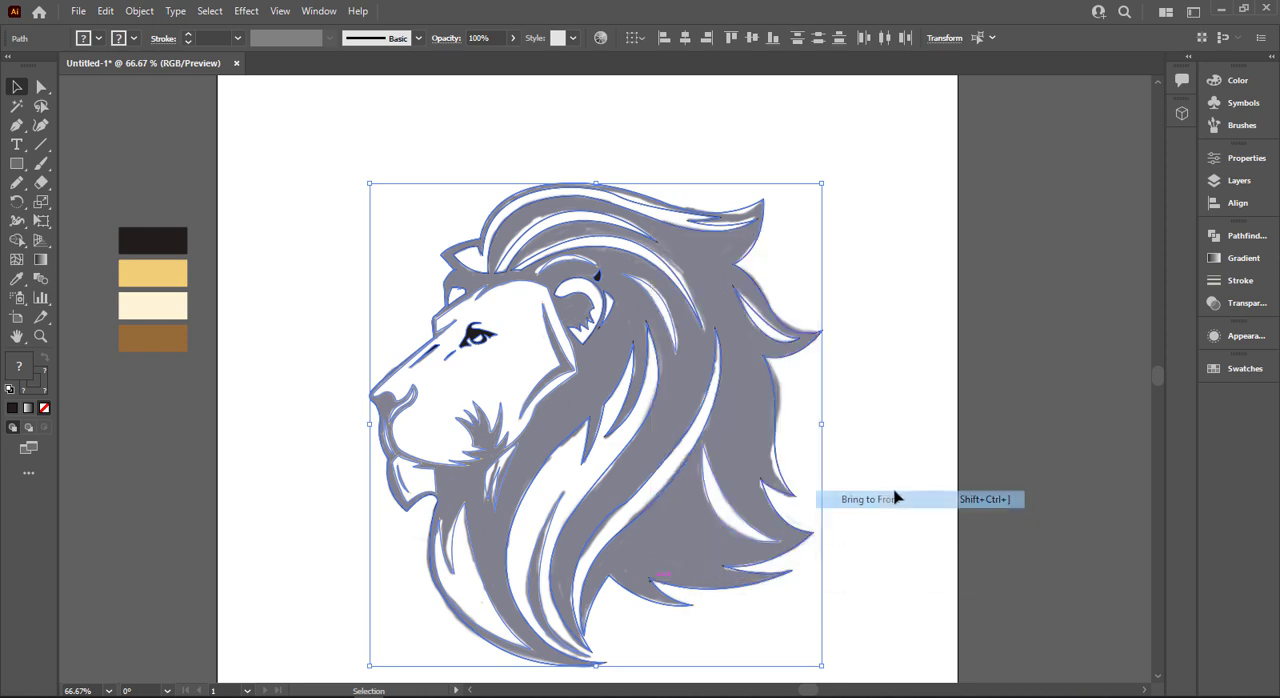
- Select the lion head's outer silhouette and swap its stroke and fill so the shape is solid black
{"action": "left_click", "coordinate": [700, 640]}
{"action": "right_click", "coordinate": [521, 661]}
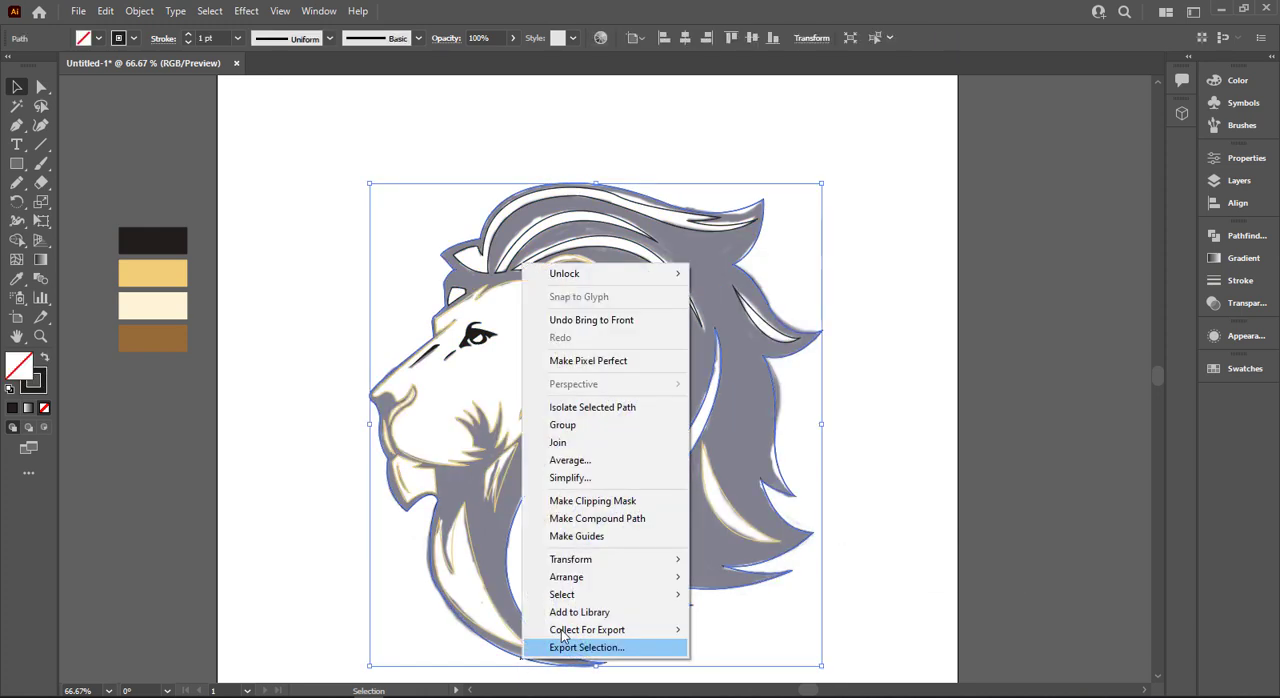
{"action": "left_click", "coordinate": [333, 601]}
{"action": "left_click", "coordinate": [402, 512]}
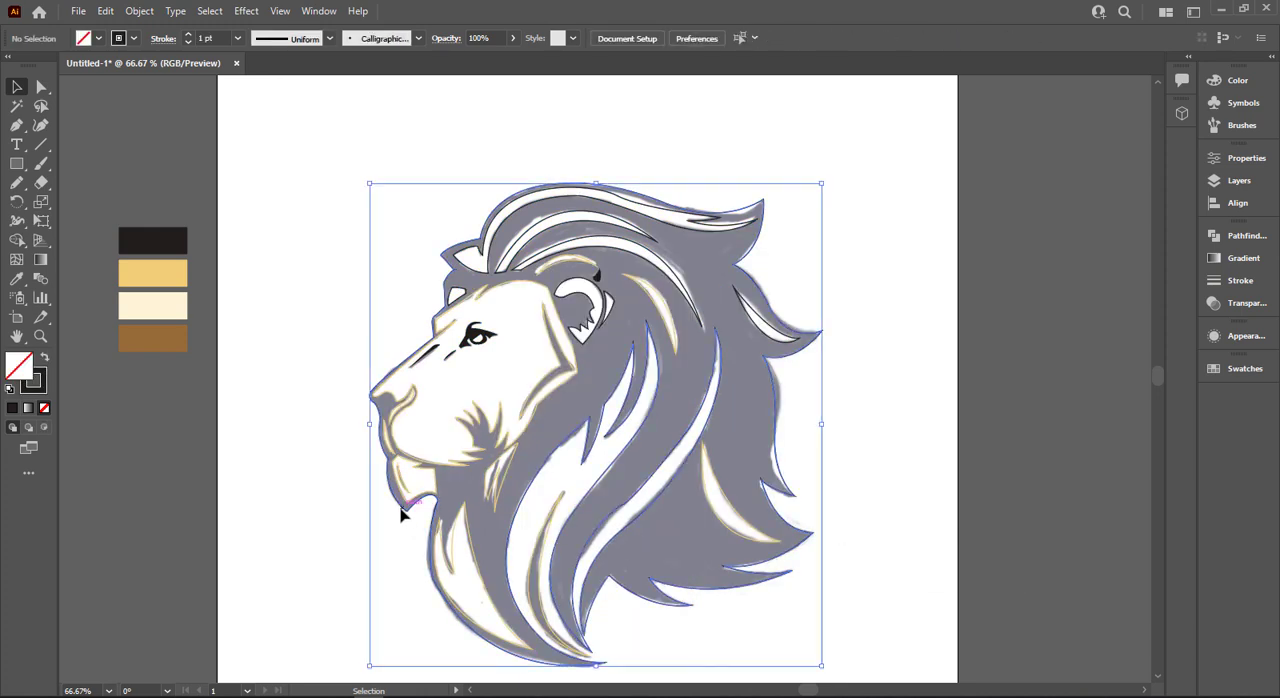
{"action": "key", "text": "shift+x"}
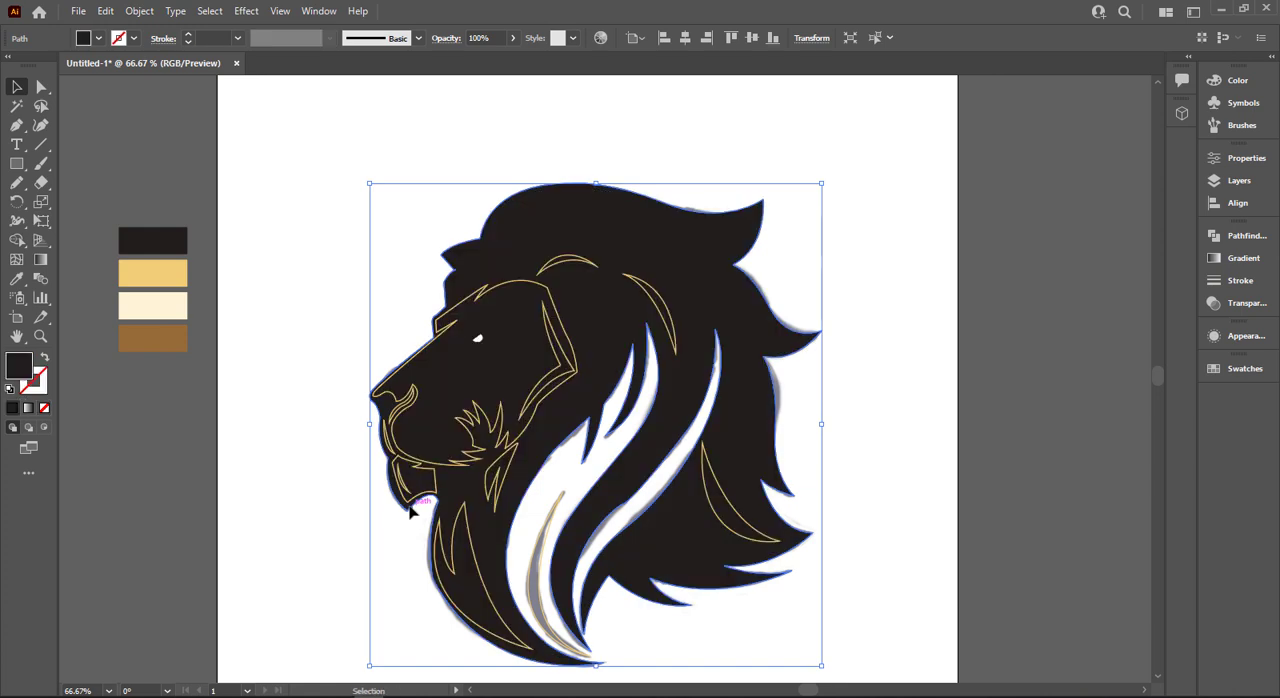
- Fill the face outline, the tuft under the jaw and the front neck strand with the golden yellow palette colour
{"action": "scroll", "coordinate": [428, 457], "scroll_direction": "up", "scroll_amount": 1}
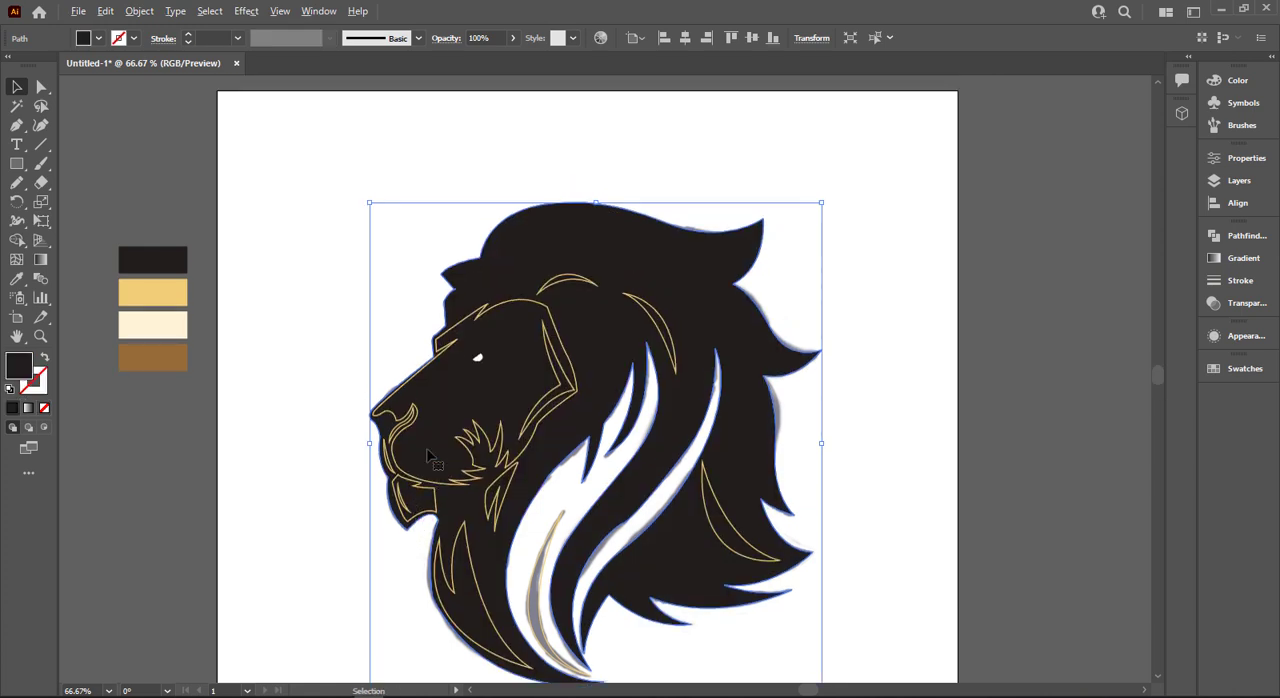
{"action": "left_click", "coordinate": [519, 462]}
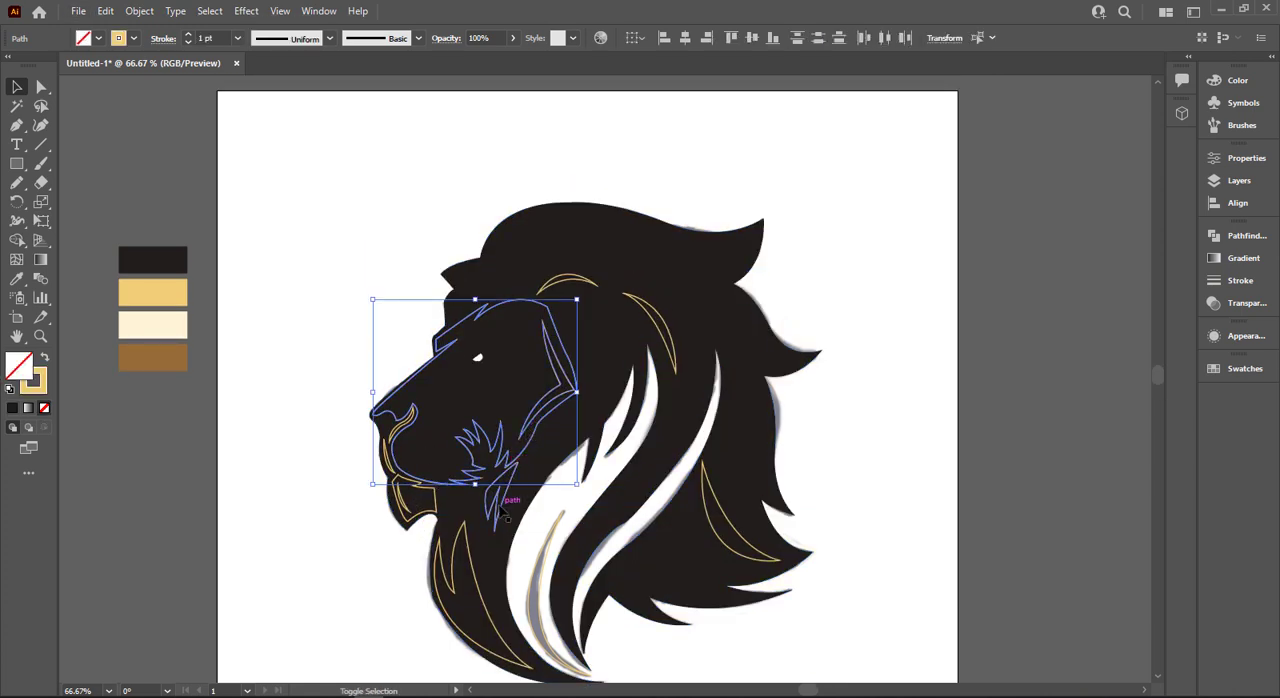
{"action": "left_click", "coordinate": [515, 495], "text": "shift"}
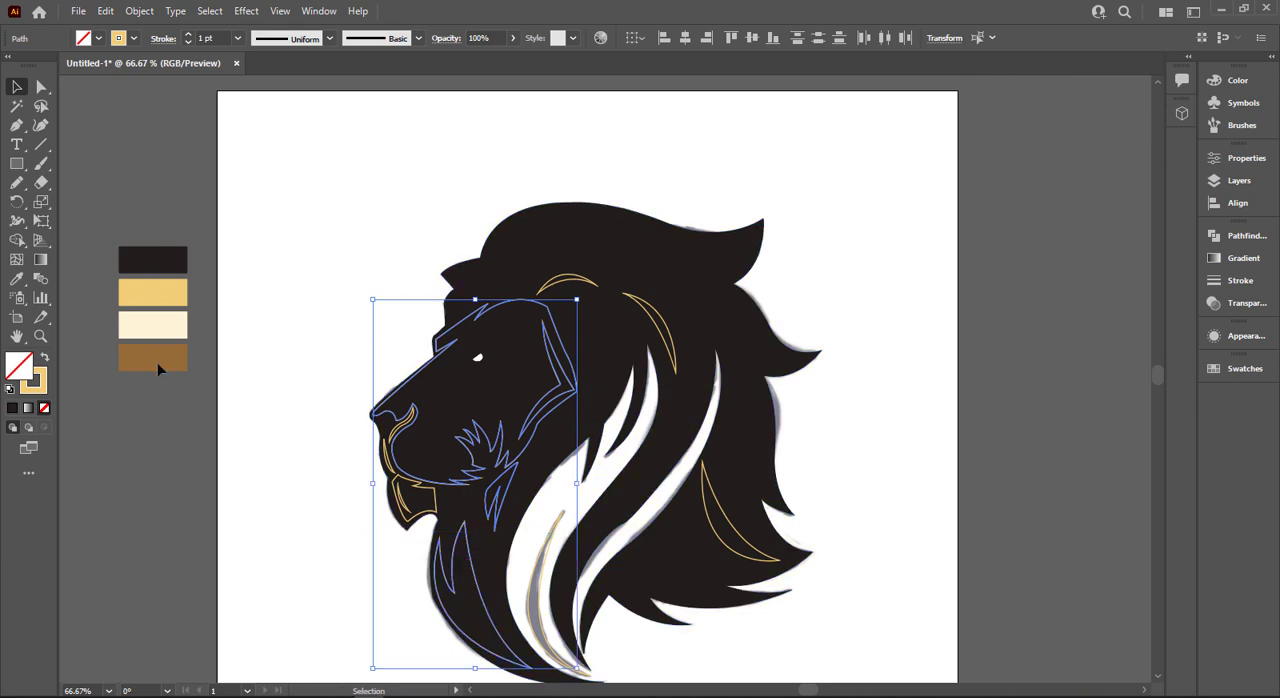
{"action": "key", "text": "i"}
{"action": "left_click", "coordinate": [175, 302]}
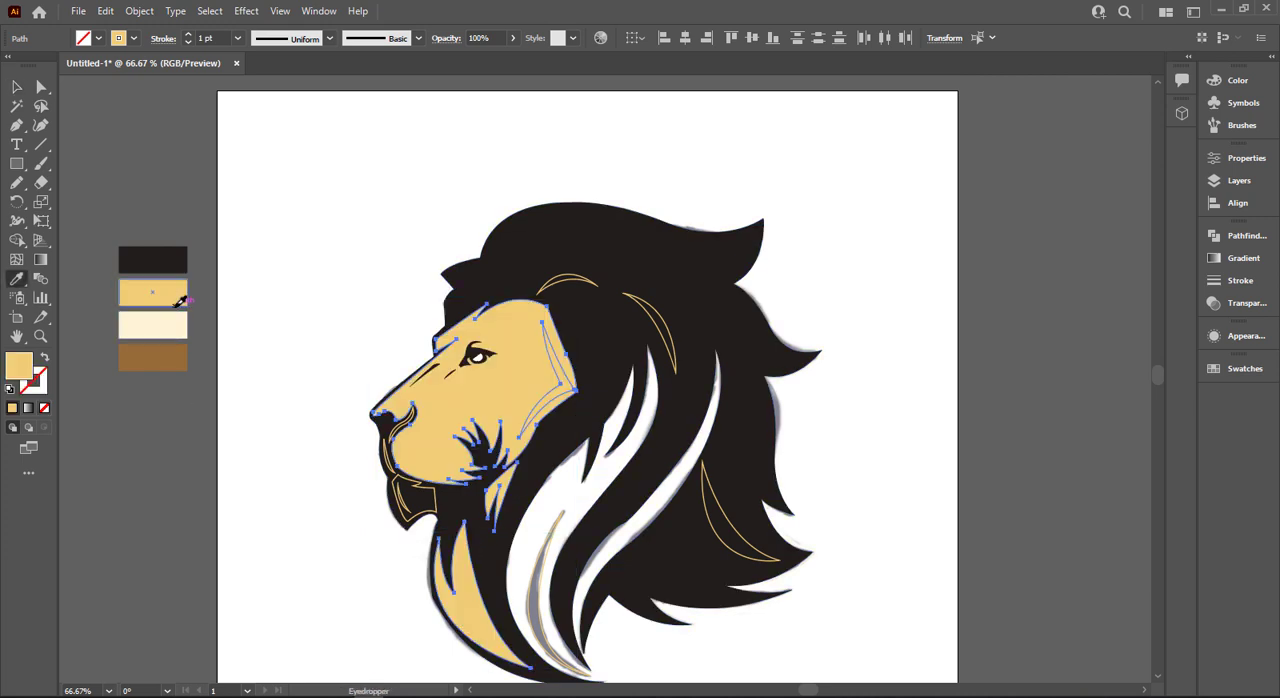
{"action": "left_click", "coordinate": [17, 88]}
{"action": "left_click", "coordinate": [328, 279]}
- Turn the chin patch's golden outline into a golden fill without a stroke
{"action": "scroll", "coordinate": [385, 340], "scroll_direction": "up", "scroll_amount": 1}
{"action": "scroll", "coordinate": [398, 390], "scroll_direction": "down", "scroll_amount": 2}
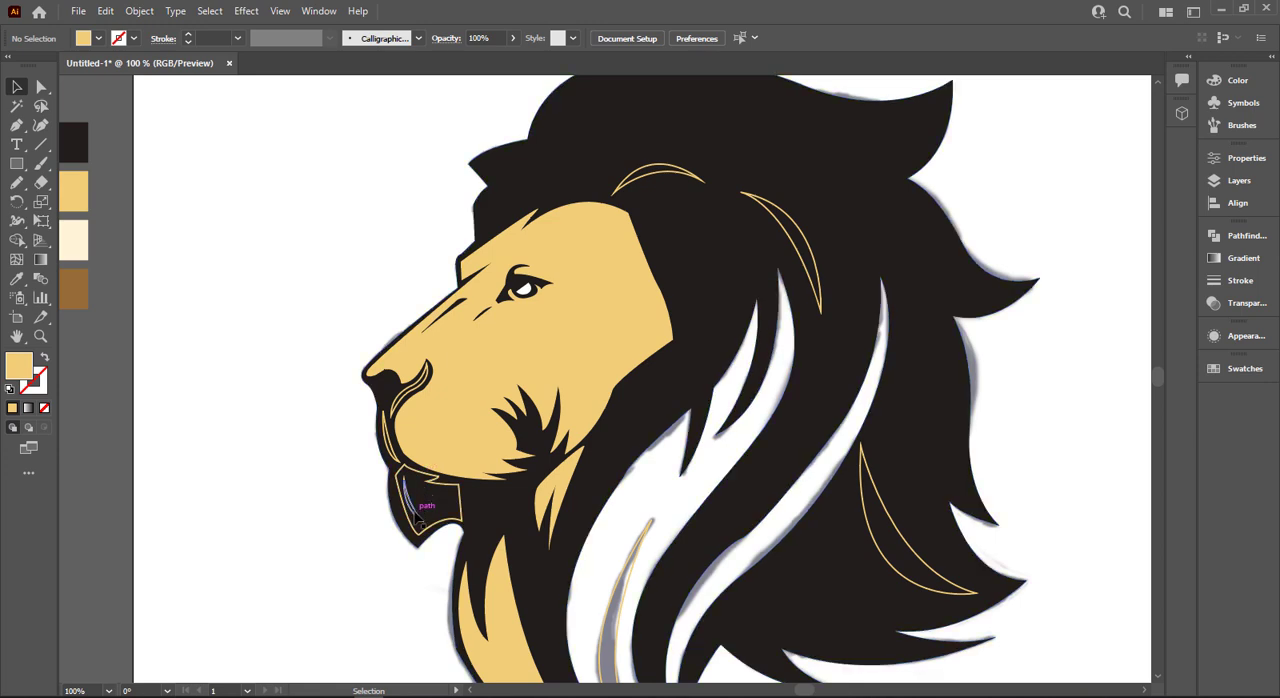
{"action": "key", "text": "shift+x"}
{"action": "scroll", "coordinate": [418, 515], "scroll_direction": "up", "scroll_amount": 2}
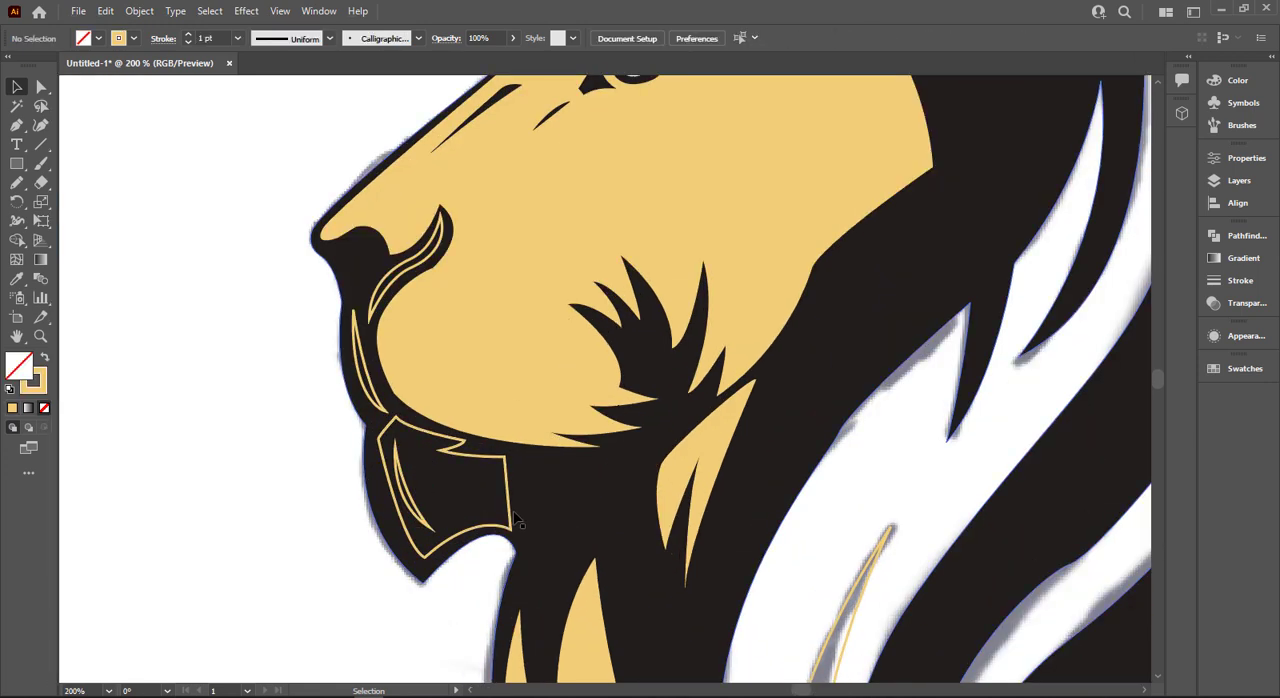
{"action": "left_click", "coordinate": [512, 508]}
{"action": "key", "text": "shift+x"}
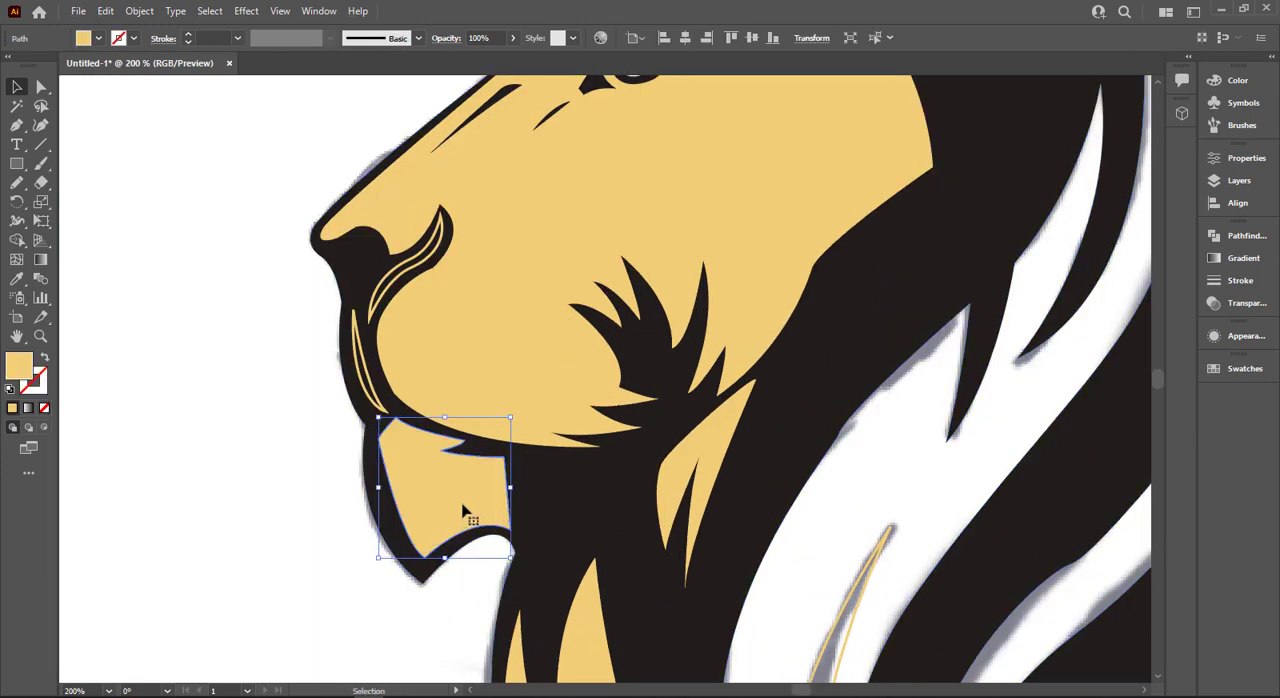
- Fill the thin curved crease inside the chin patch with black sampled from the silhouette, and deselect it
{"action": "left_click", "coordinate": [409, 500]}
{"action": "left_click", "coordinate": [518, 492]}
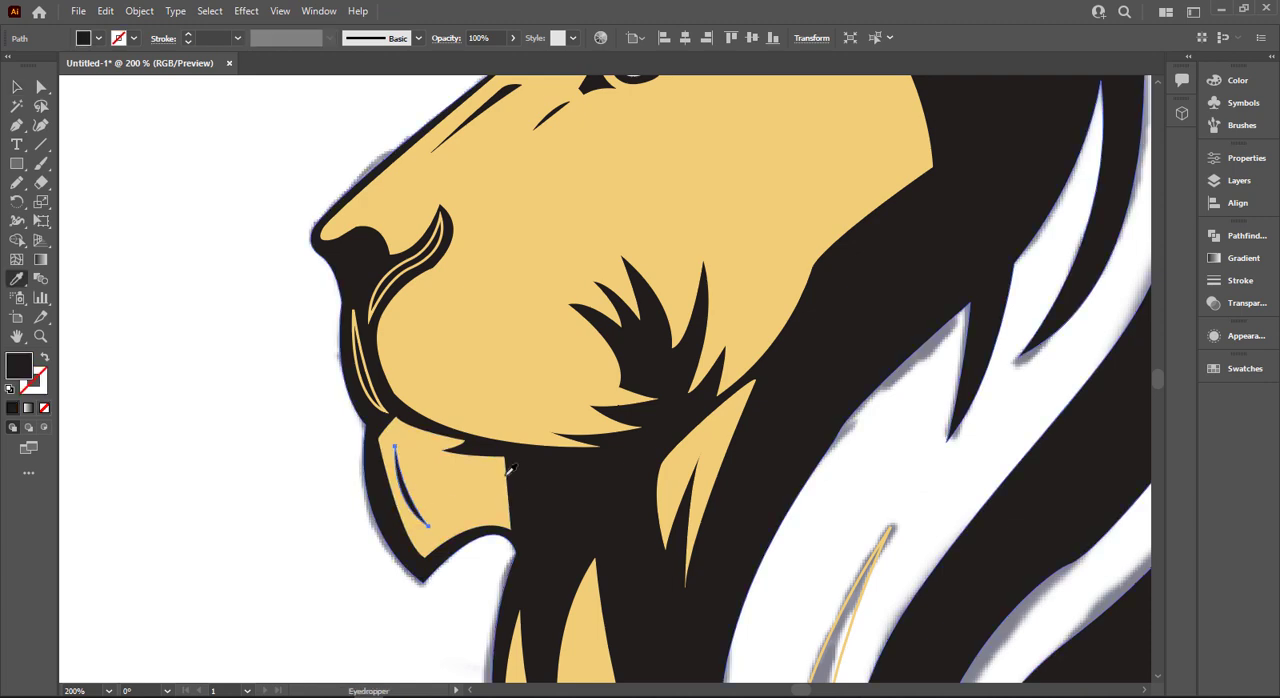
{"action": "left_click", "coordinate": [19, 90]}
{"action": "left_click", "coordinate": [332, 360]}
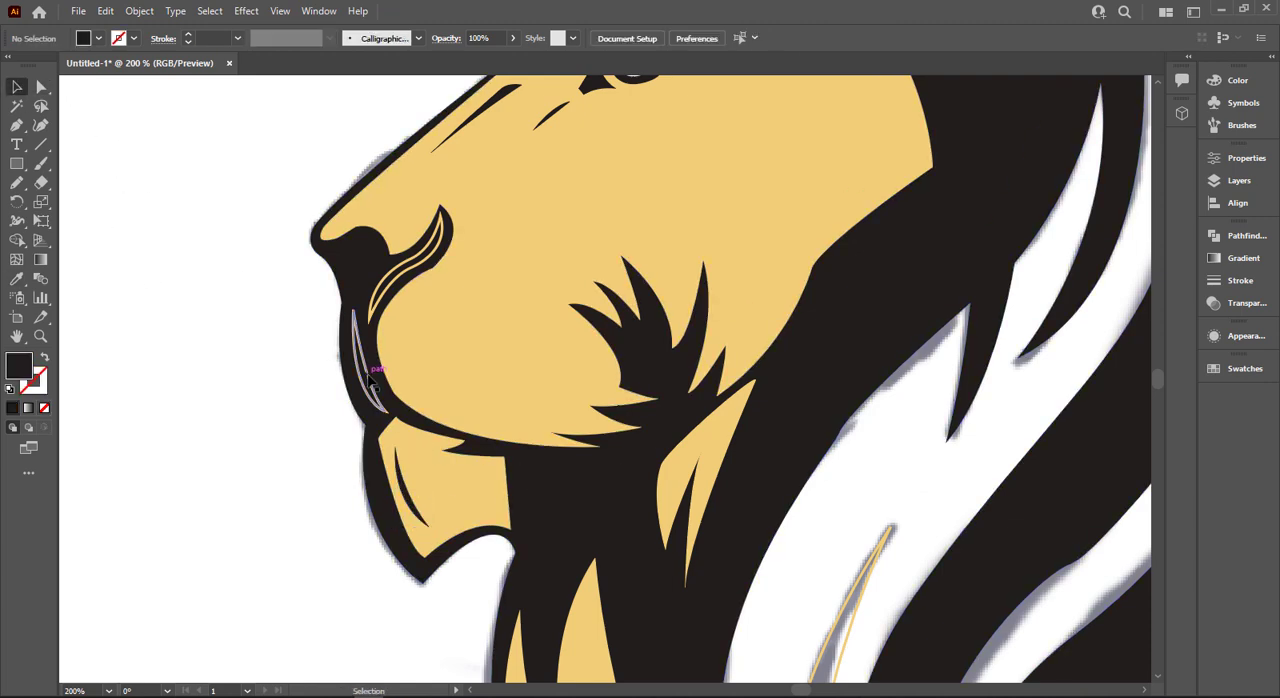
- Turn the golden outlines of the slim lip strip and the mouth crease below the nostril into golden fills
{"action": "left_click", "coordinate": [372, 383]}
{"action": "left_click", "coordinate": [380, 275]}
{"action": "scroll", "coordinate": [372, 265], "scroll_direction": "up", "scroll_amount": 2}
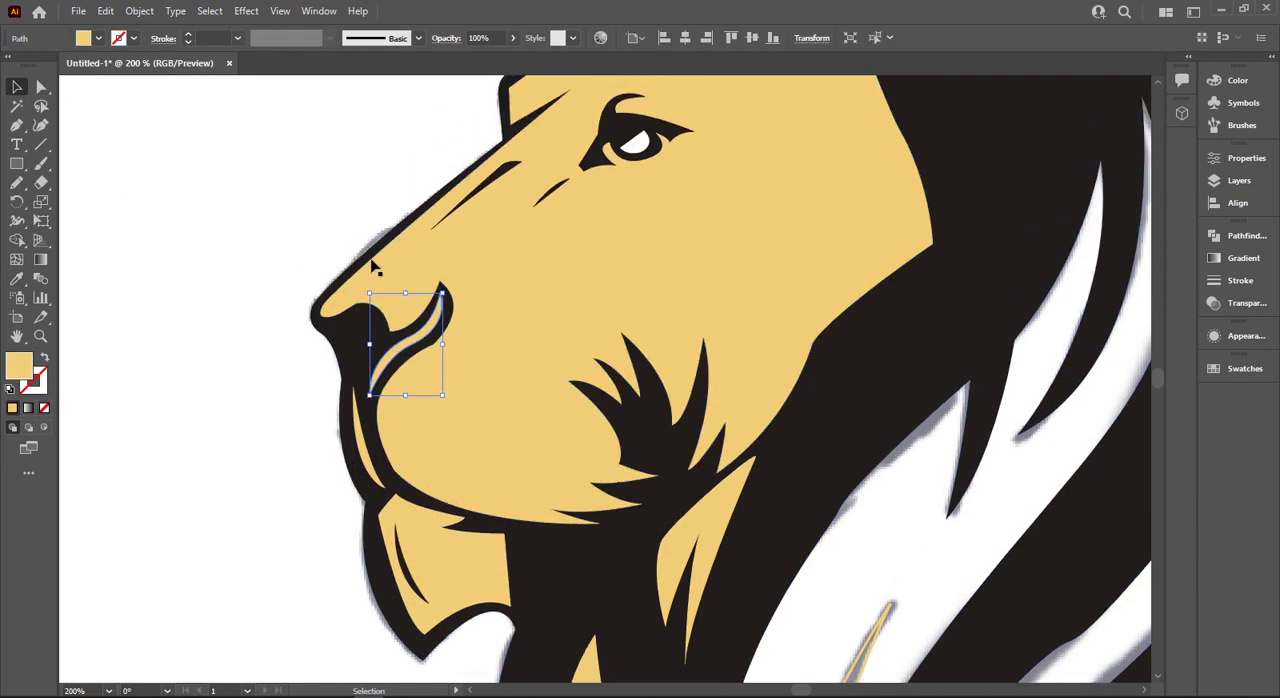
- Turn the golden outline of the arc above the ear into a golden fill
{"action": "scroll", "coordinate": [372, 265], "scroll_direction": "up", "scroll_amount": 7}
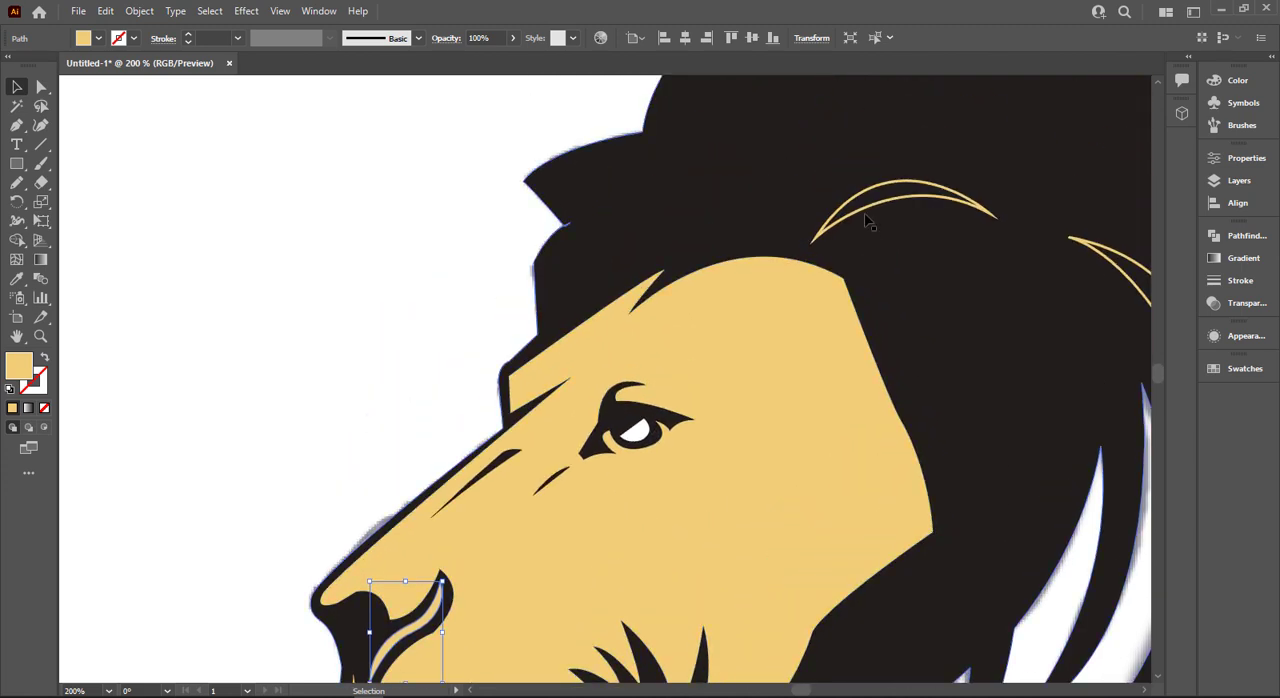
{"action": "left_click", "coordinate": [866, 212]}
{"action": "key", "text": "shift+x"}
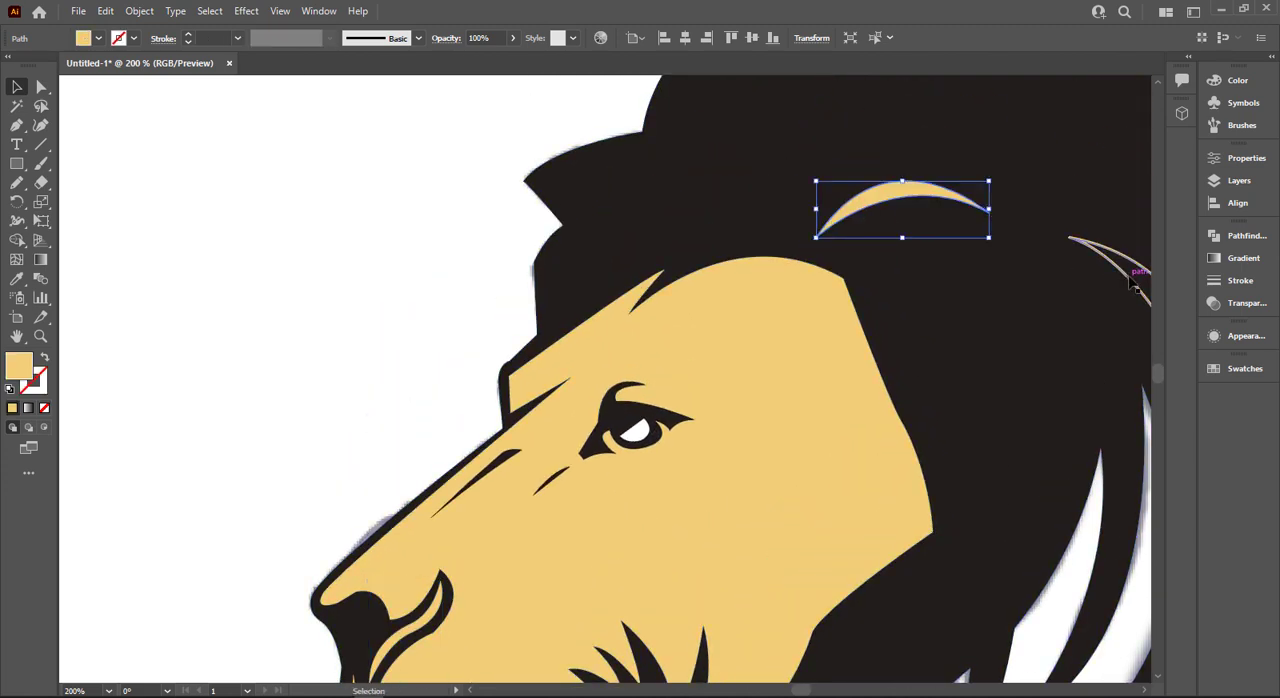
- Try a golden fill on the curved mane highlight behind the ear
{"action": "left_click", "coordinate": [1130, 283]}
{"action": "key", "text": "shift+x"}
{"action": "scroll", "coordinate": [1047, 305], "scroll_direction": "down", "scroll_amount": 3}
{"action": "left_click_drag", "start_coordinate": [932, 323], "coordinate": [521, 319]}
{"action": "scroll", "coordinate": [569, 364], "scroll_direction": "up", "scroll_amount": 1}
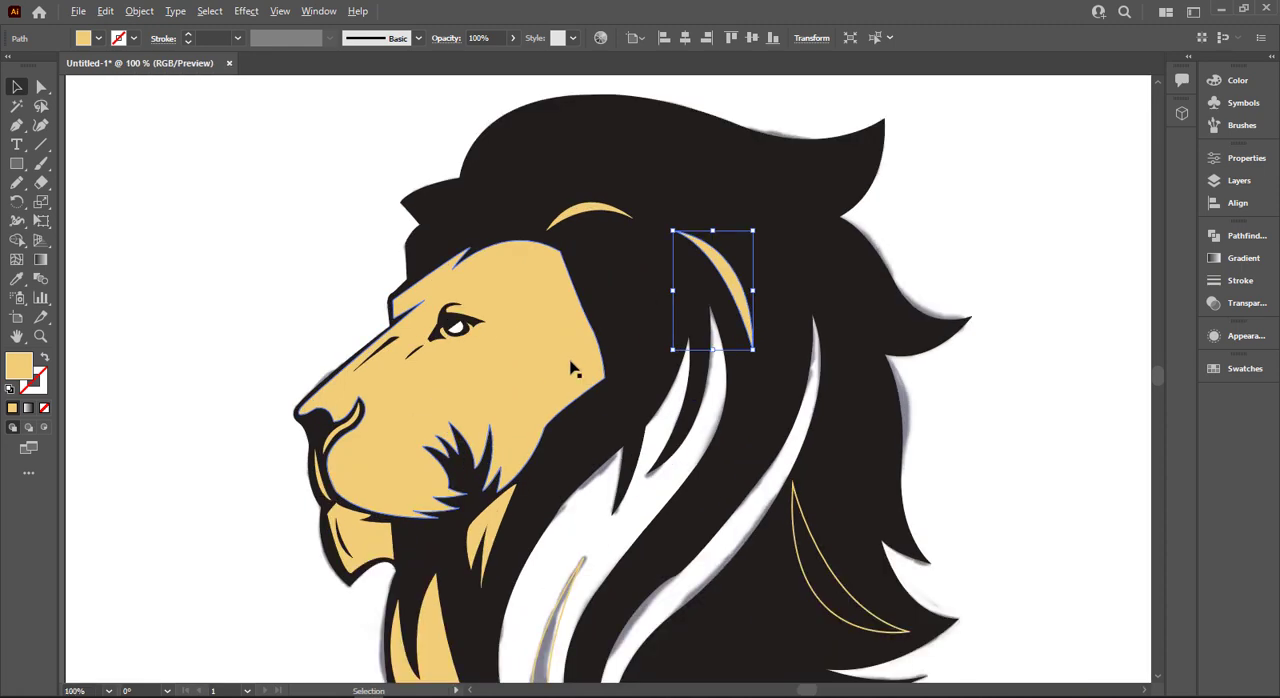
- Undo the golden fill on the curved mane highlight behind the ear
{"action": "left_click", "coordinate": [659, 415]}
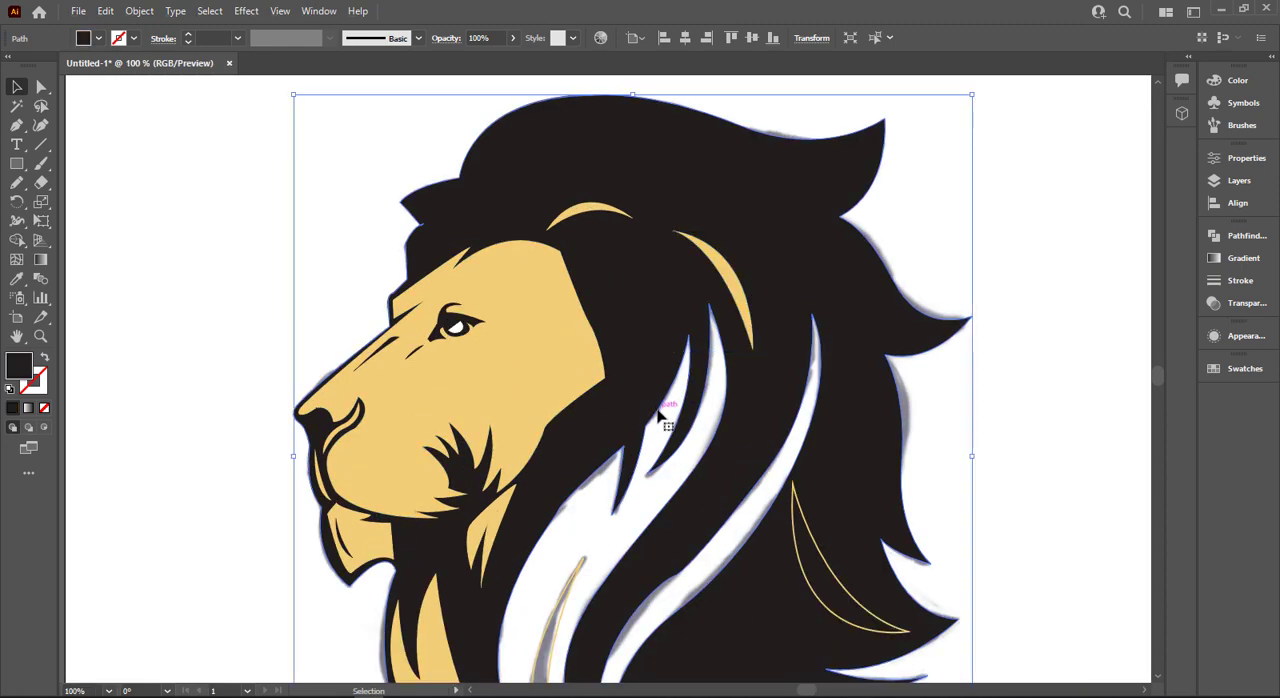
{"action": "double_click", "coordinate": [657, 412]}
{"action": "scroll", "coordinate": [940, 428], "scroll_direction": "down", "scroll_amount": 2}
{"action": "key", "text": "ctrl+z"}
{"action": "key", "text": "ctrl+z"}
{"action": "scroll", "coordinate": [1028, 390], "scroll_direction": "down", "scroll_amount": 3}
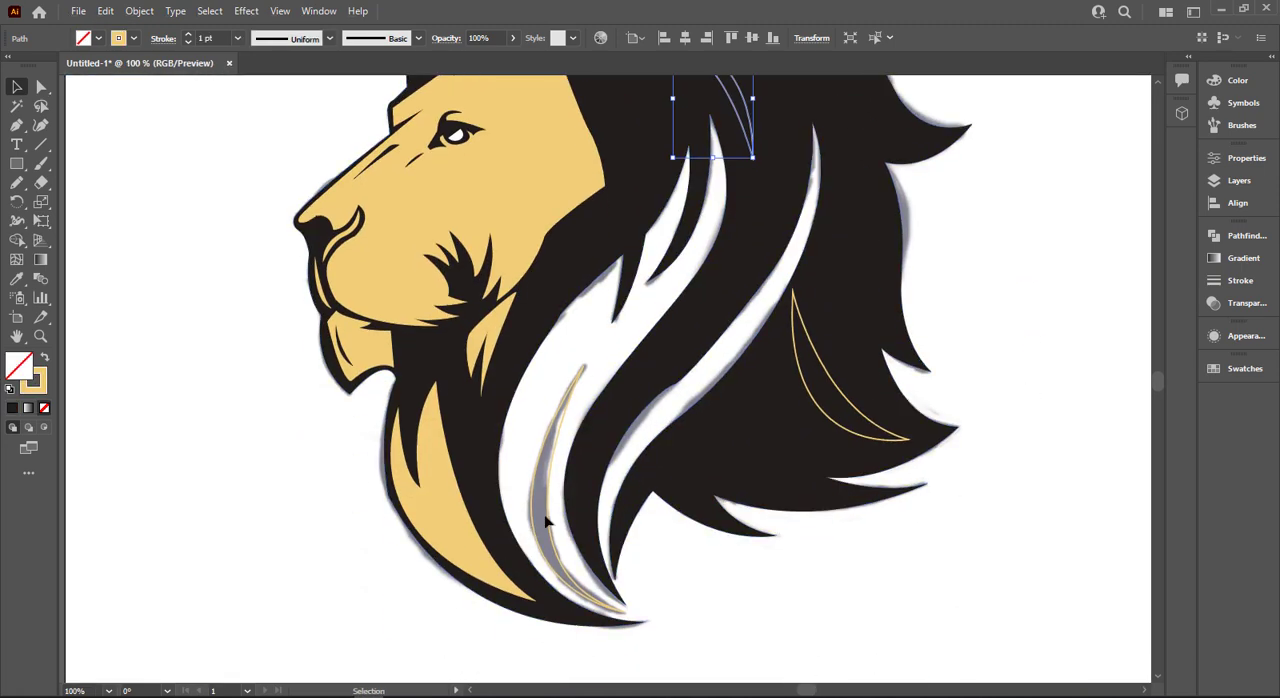
- Try a golden fill on the slender streak inside the large white gap in the front mane
{"action": "left_click", "coordinate": [546, 521]}
{"action": "key", "text": "shift+x"}
{"action": "left_click", "coordinate": [572, 339]}
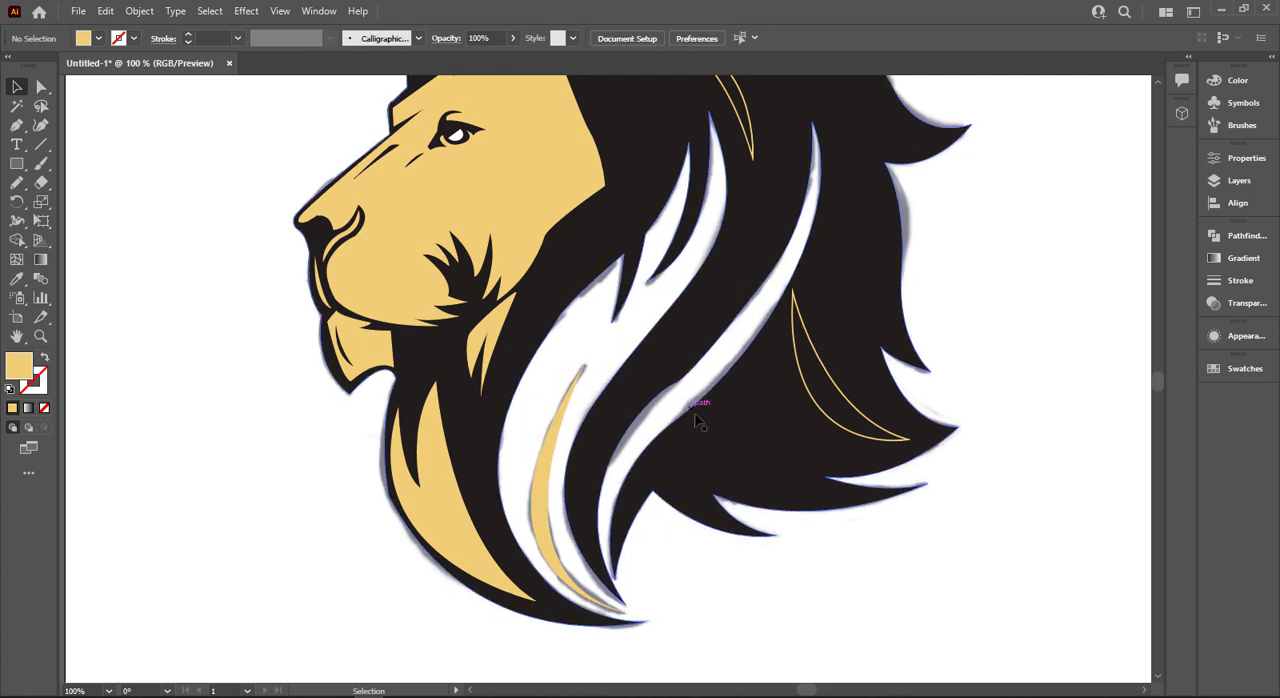
{"action": "left_click_drag", "start_coordinate": [694, 411], "coordinate": [981, 156]}
{"action": "key", "text": "ctrl+z"}
{"action": "key", "text": "ctrl+z"}
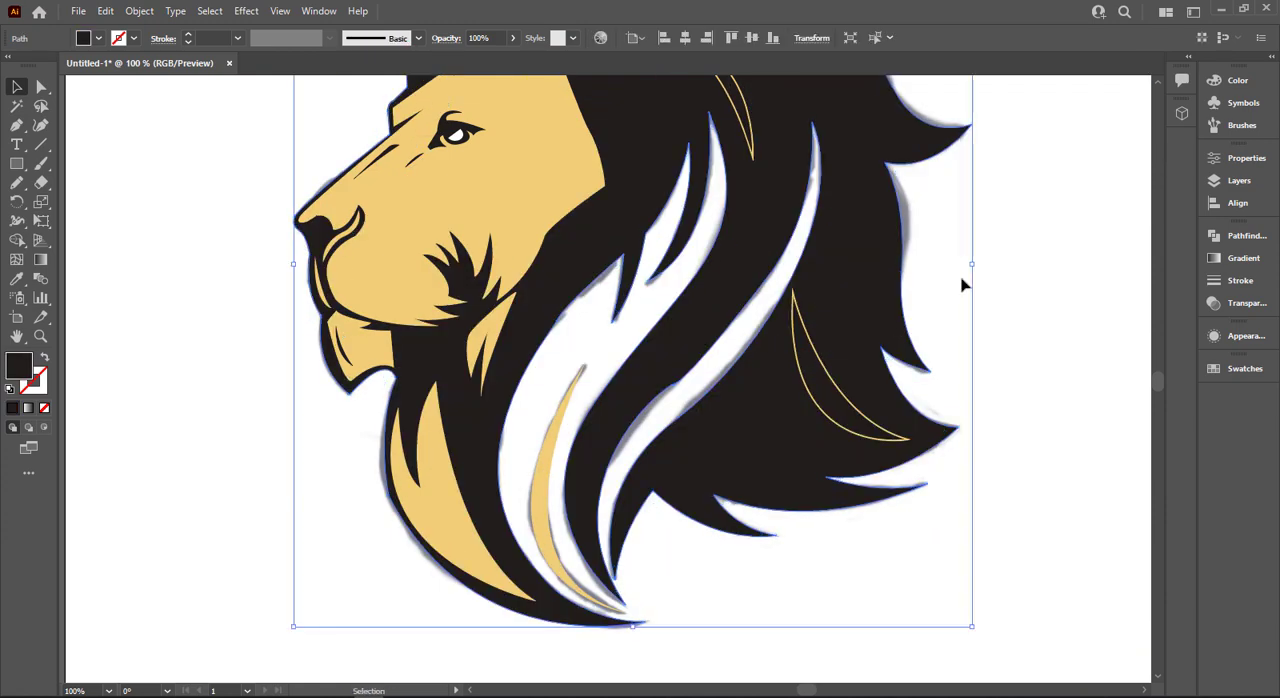
{"action": "left_click", "coordinate": [962, 284]}
- Fill the slender streak inside the large white mane gap with black sampled from the silhouette, and deselect it
{"action": "scroll", "coordinate": [962, 284], "scroll_direction": "down", "scroll_amount": 1}
{"action": "scroll", "coordinate": [970, 285], "scroll_direction": "up", "scroll_amount": 1}
{"action": "scroll", "coordinate": [980, 289], "scroll_direction": "up", "scroll_amount": 1}
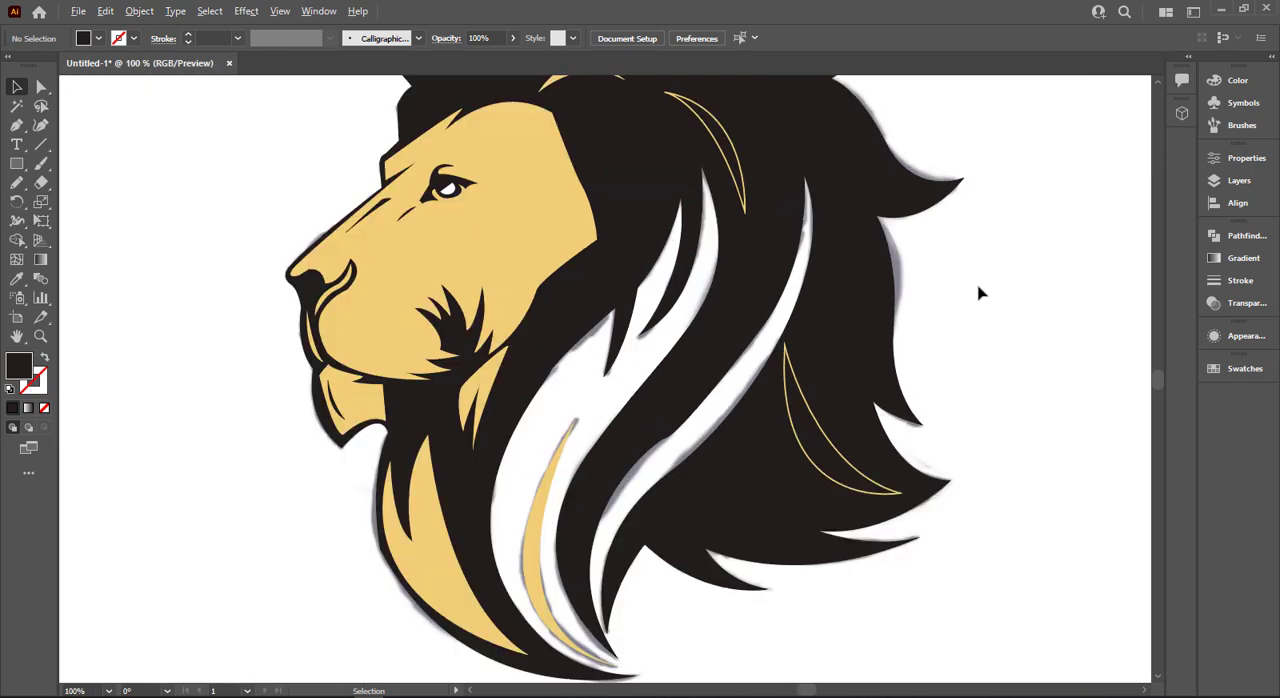
{"action": "scroll", "coordinate": [976, 292], "scroll_direction": "down", "scroll_amount": 1}
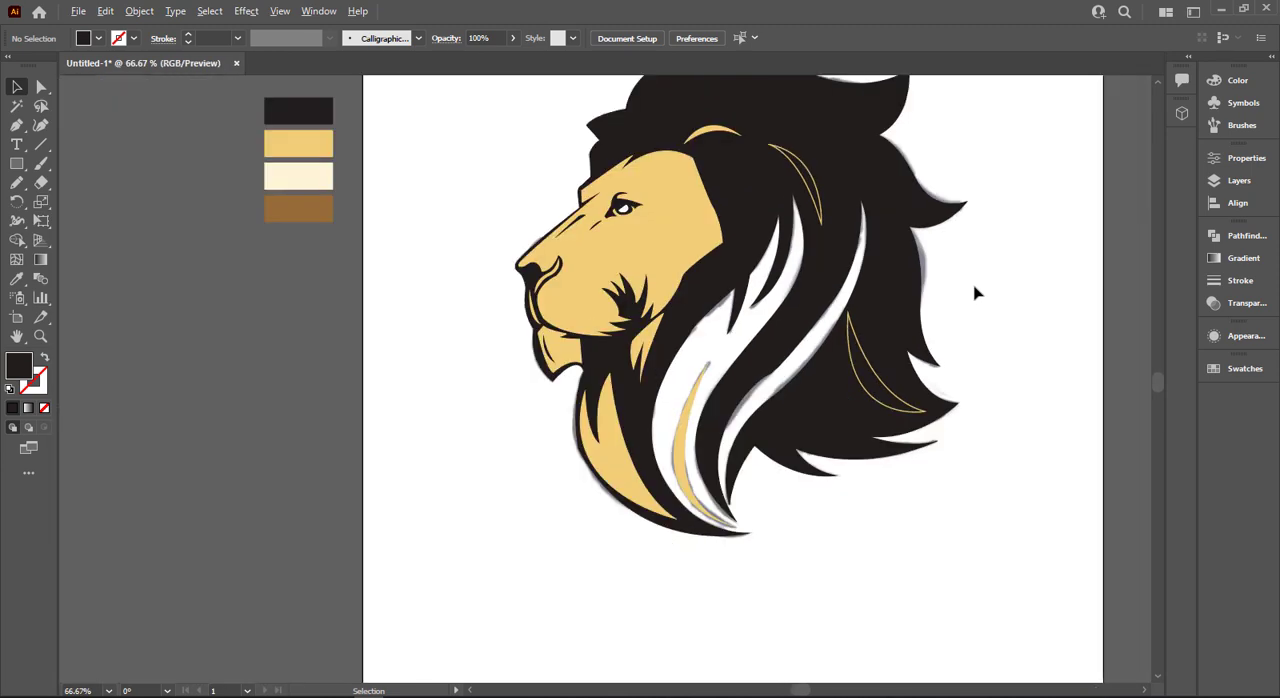
{"action": "left_click", "coordinate": [679, 450]}
{"action": "key", "text": "shift+x"}
{"action": "key", "text": "shift+x"}
{"action": "key", "text": "i"}
{"action": "left_click", "coordinate": [822, 387]}
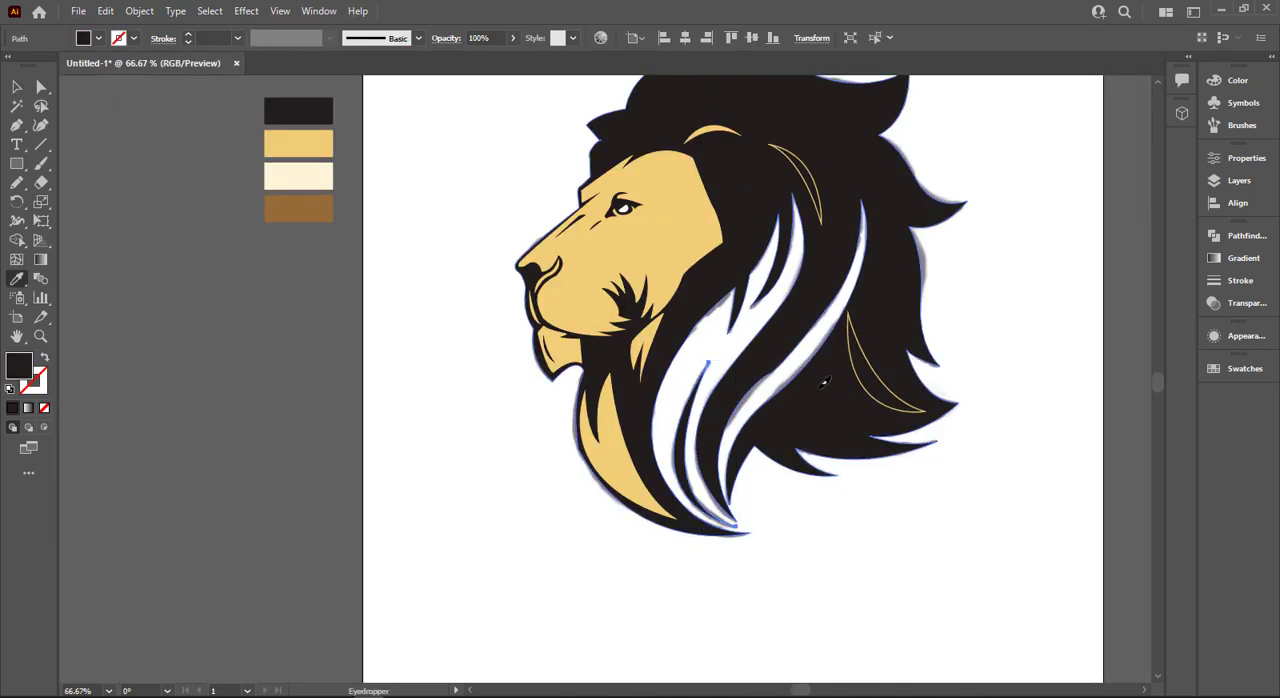
{"action": "left_click", "coordinate": [305, 417]}
- Start a Pen tool shape at the mane's lowest tip and curve it up behind the narrow rear white gap
{"action": "scroll", "coordinate": [633, 476], "scroll_direction": "up", "scroll_amount": 1}
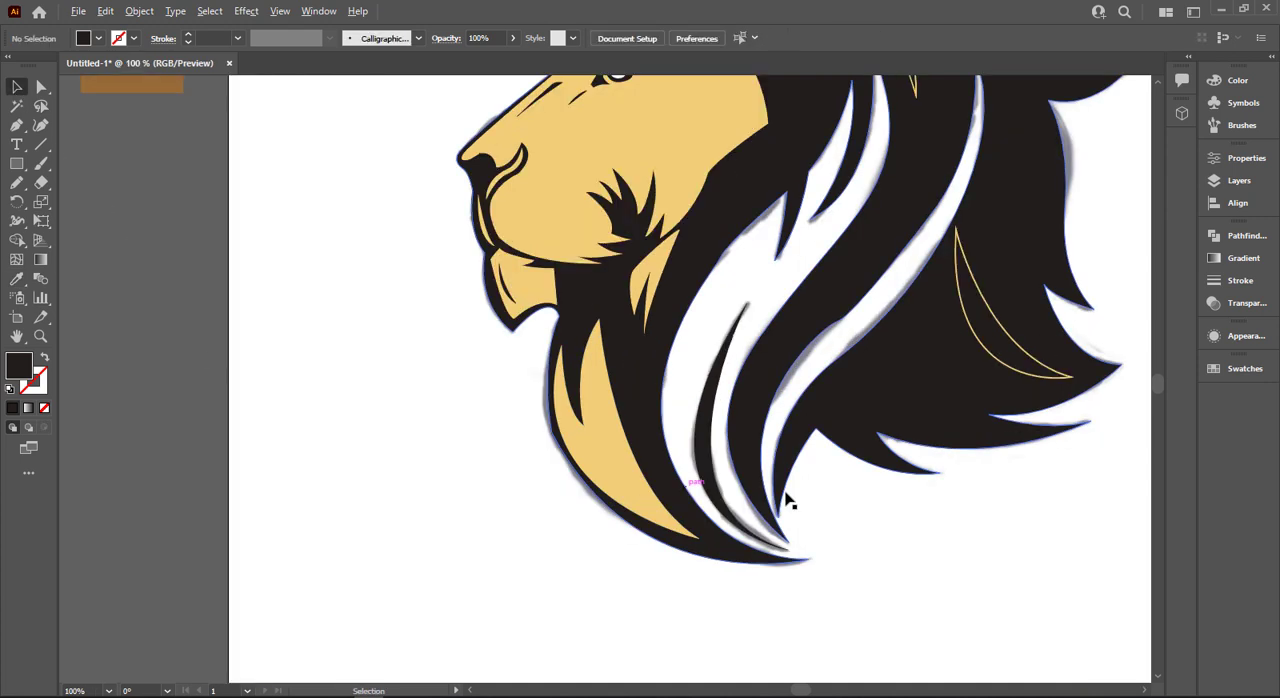
{"action": "scroll", "coordinate": [788, 495], "scroll_direction": "up", "scroll_amount": 1}
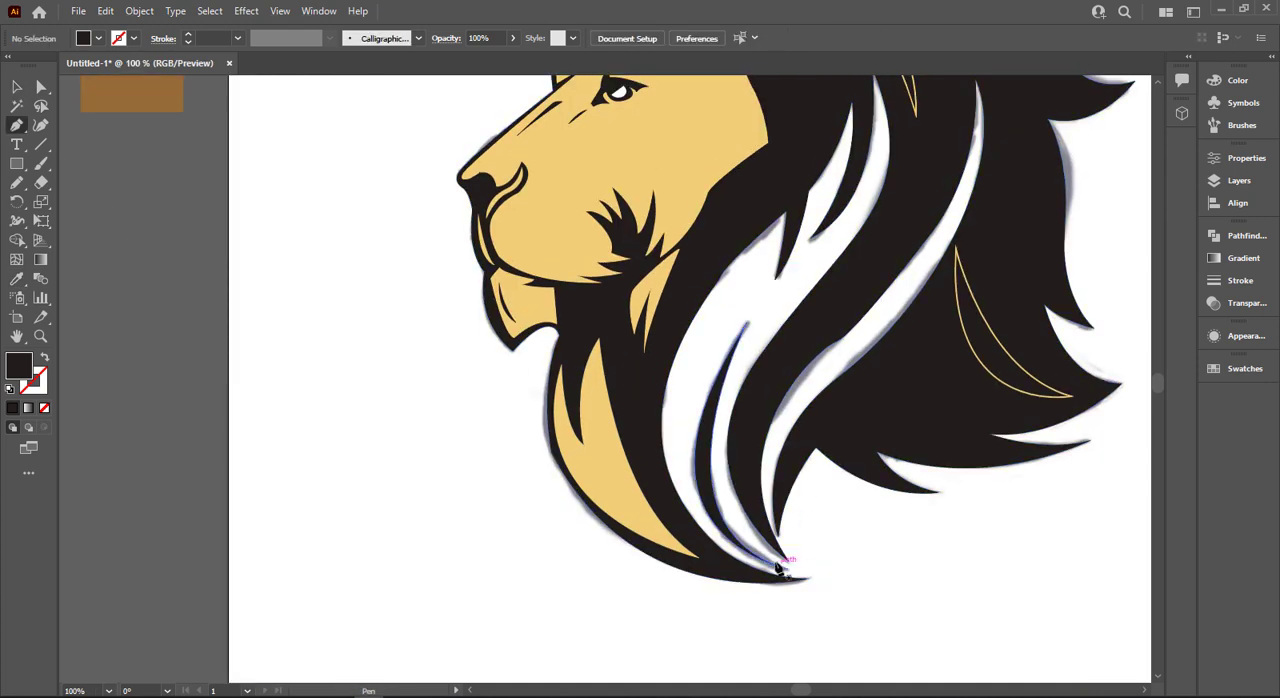
{"action": "left_click", "coordinate": [808, 578]}
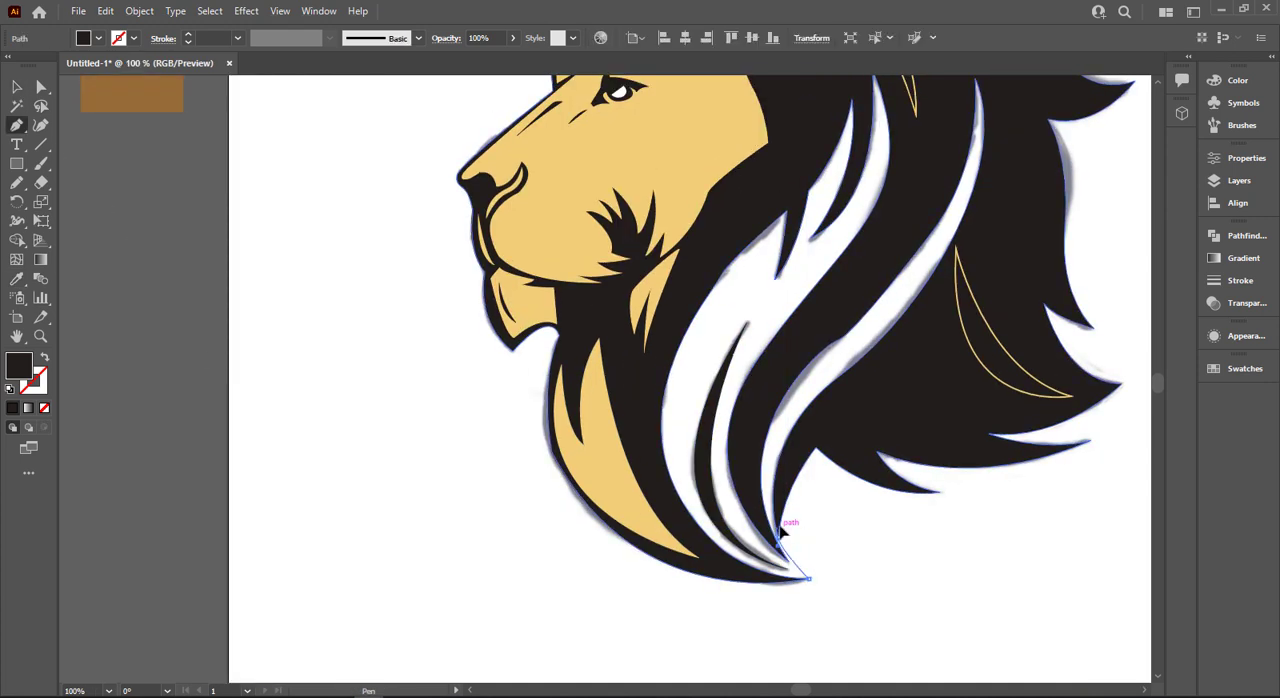
{"action": "left_click_drag", "start_coordinate": [825, 410], "coordinate": [857, 400]}
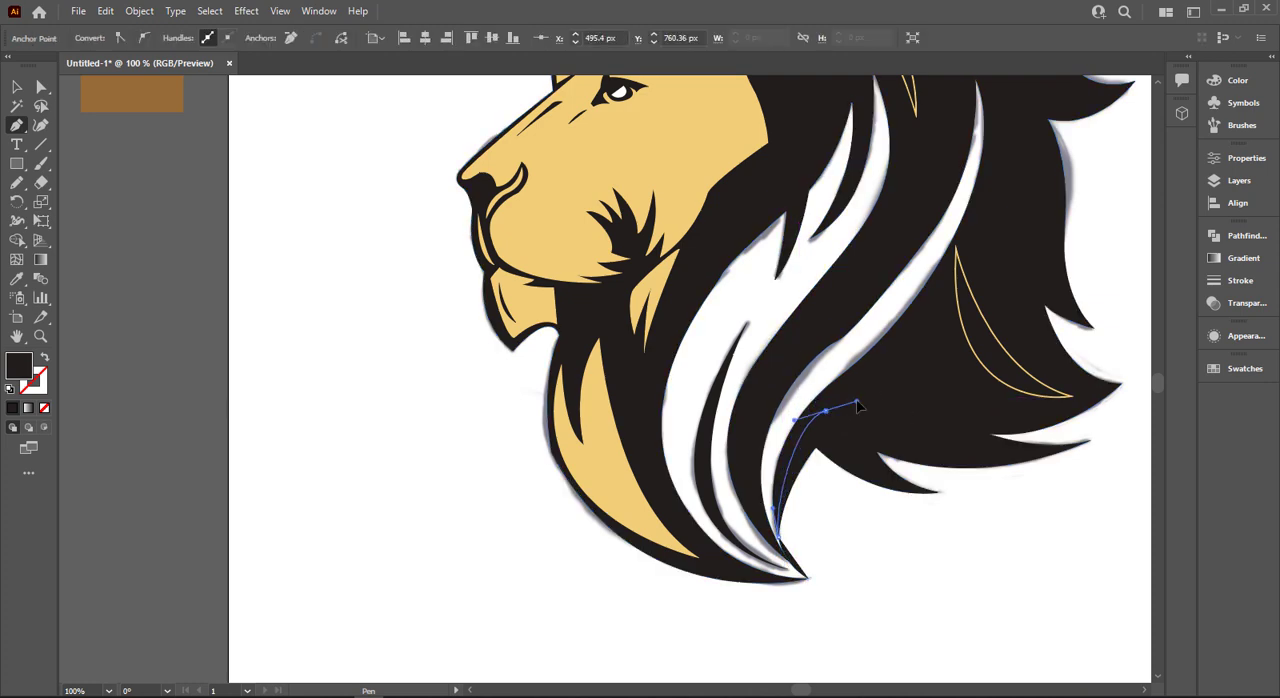
{"action": "scroll", "coordinate": [940, 347], "scroll_direction": "up", "scroll_amount": 2}
{"action": "left_click", "coordinate": [942, 373]}
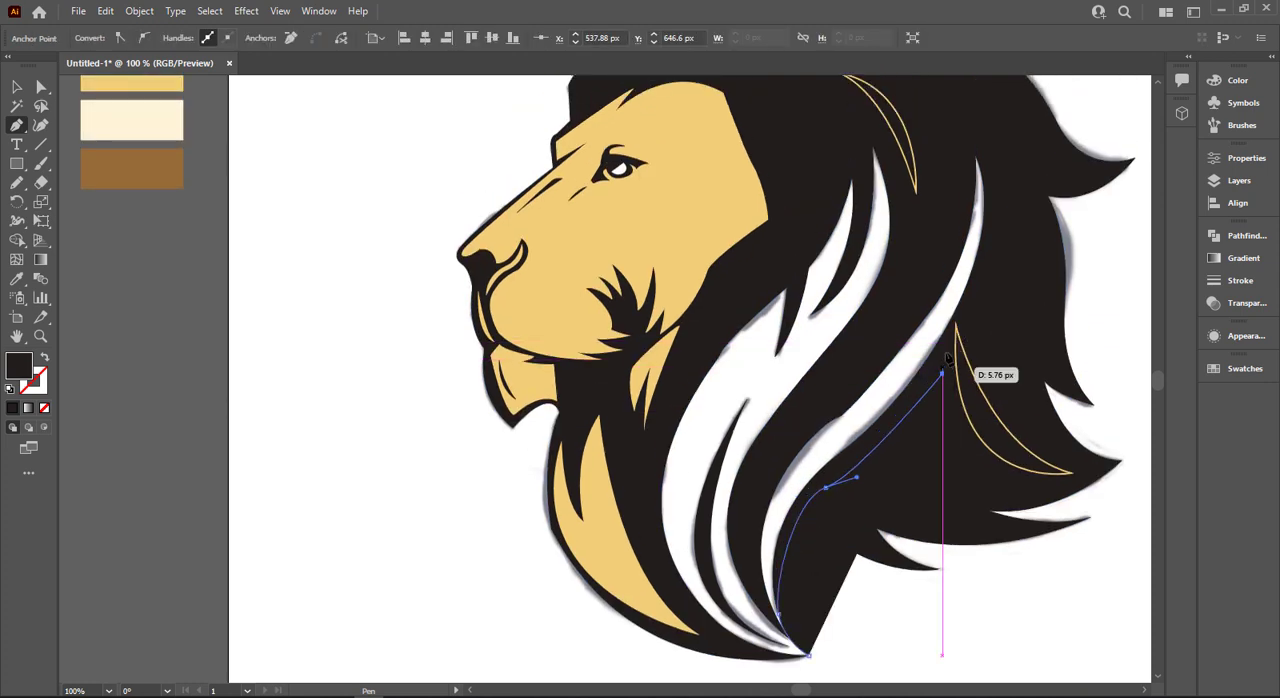
- Continue the outline up the rear side of the narrow white gap and around its upper tip
{"action": "left_click", "coordinate": [950, 342]}
{"action": "left_click", "coordinate": [990, 282]}
{"action": "left_click", "coordinate": [1013, 201]}
{"action": "left_click", "coordinate": [1003, 149]}
{"action": "left_click", "coordinate": [969, 140]}
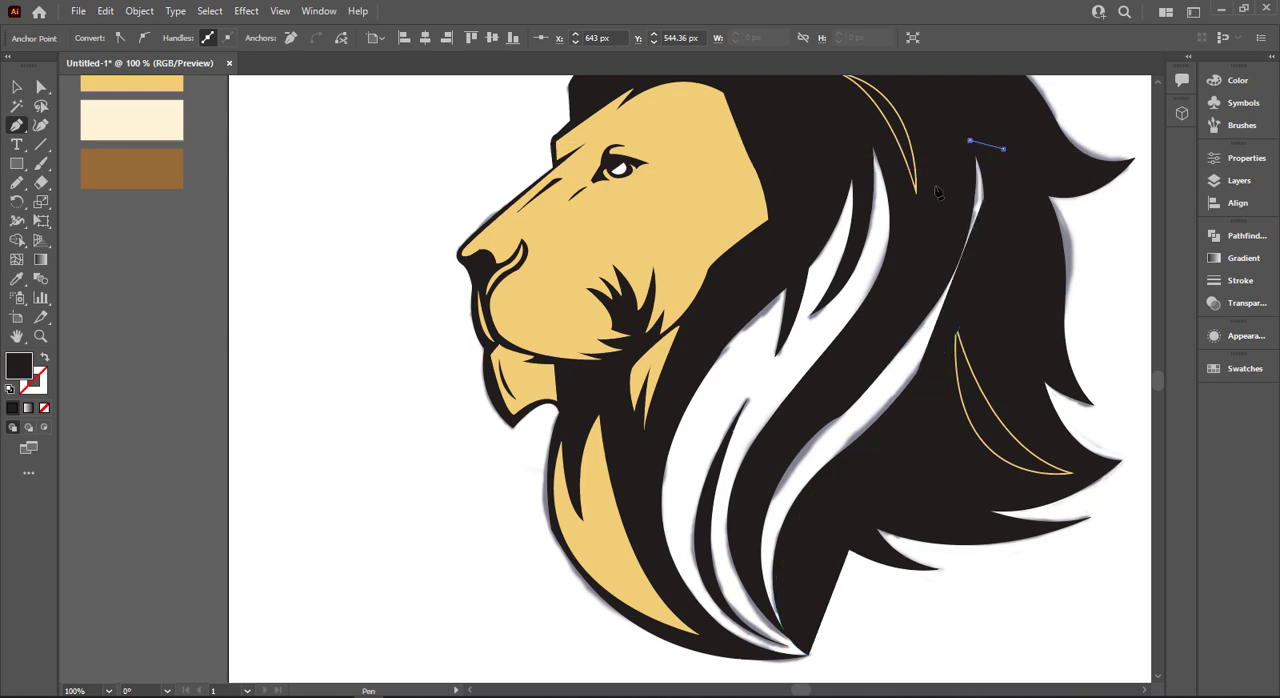
- Continue the outline down into the black strand between the two white gaps and up around the front gap's tip
{"action": "left_click", "coordinate": [930, 201]}
{"action": "left_click", "coordinate": [916, 254]}
{"action": "left_click", "coordinate": [897, 196]}
{"action": "key", "text": "ctrl+z"}
{"action": "left_click", "coordinate": [888, 180]}
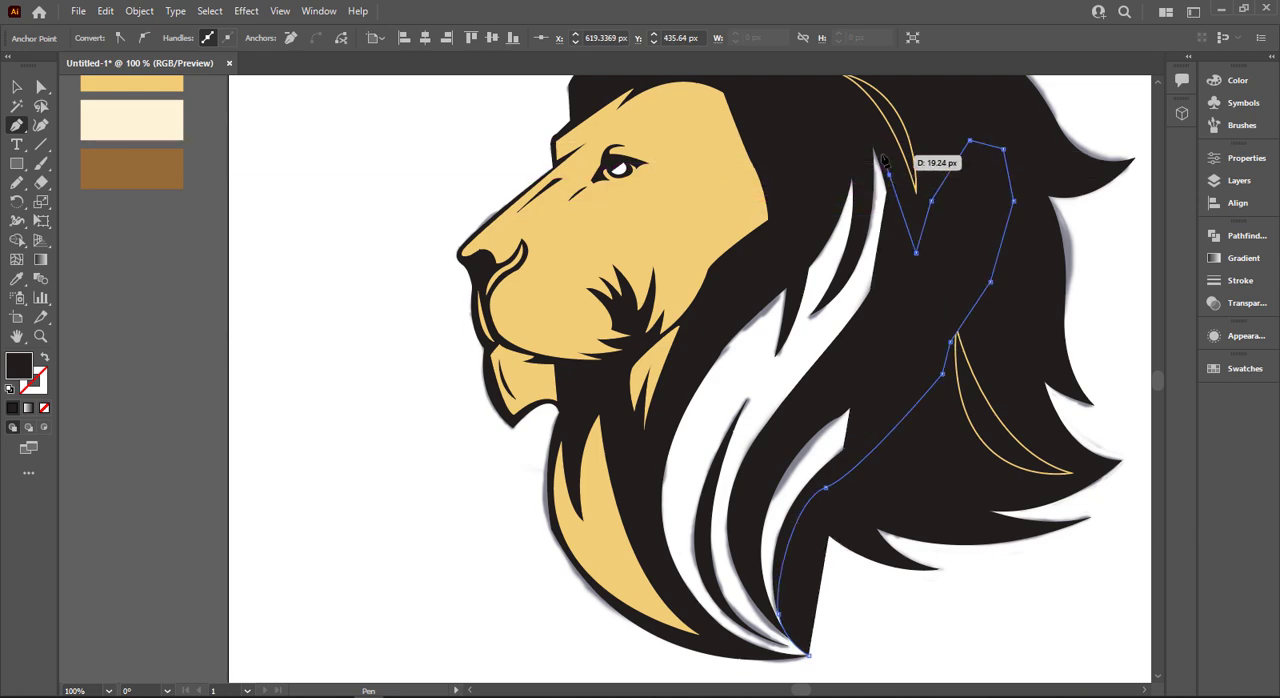
{"action": "left_click", "coordinate": [876, 144]}
{"action": "left_click_drag", "start_coordinate": [855, 133], "coordinate": [847, 141]}
- Continue the backing outline with straight segments down the front side of the large white mane gap, undoing a misplaced point
{"action": "left_click", "coordinate": [798, 217]}
{"action": "left_click", "coordinate": [751, 289]}
{"action": "left_click", "coordinate": [699, 344]}
{"action": "left_click", "coordinate": [654, 414]}
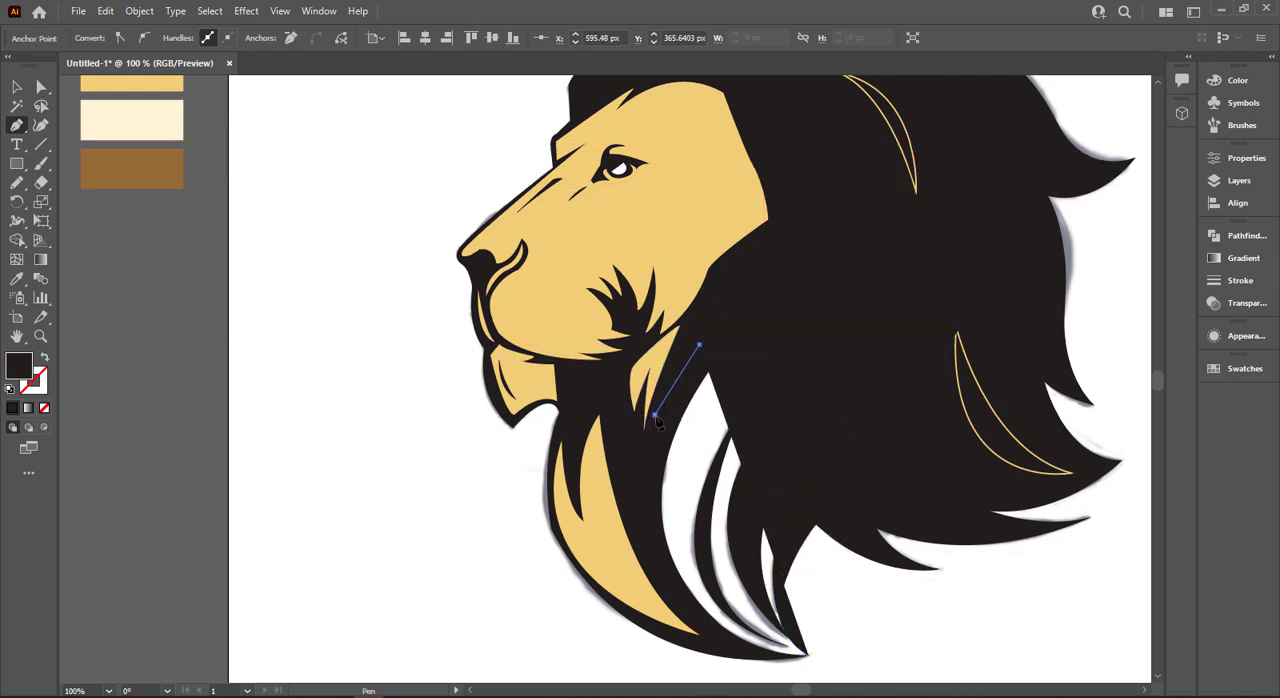
{"action": "key", "text": "ctrl+z"}
{"action": "left_click", "coordinate": [665, 434]}
{"action": "left_click", "coordinate": [636, 488]}
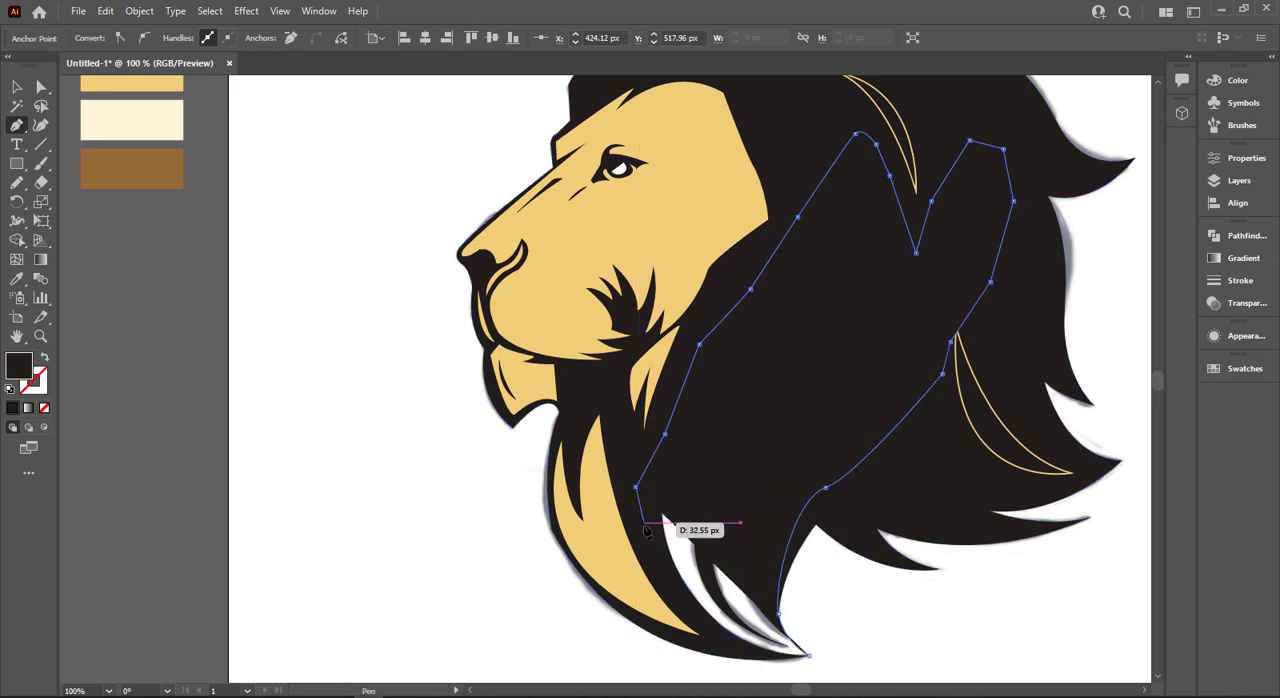
- Carry the outline down inside the black lower mane edge and back to the starting point at the mane's lowest tip
{"action": "left_click", "coordinate": [643, 524]}
{"action": "left_click", "coordinate": [687, 605]}
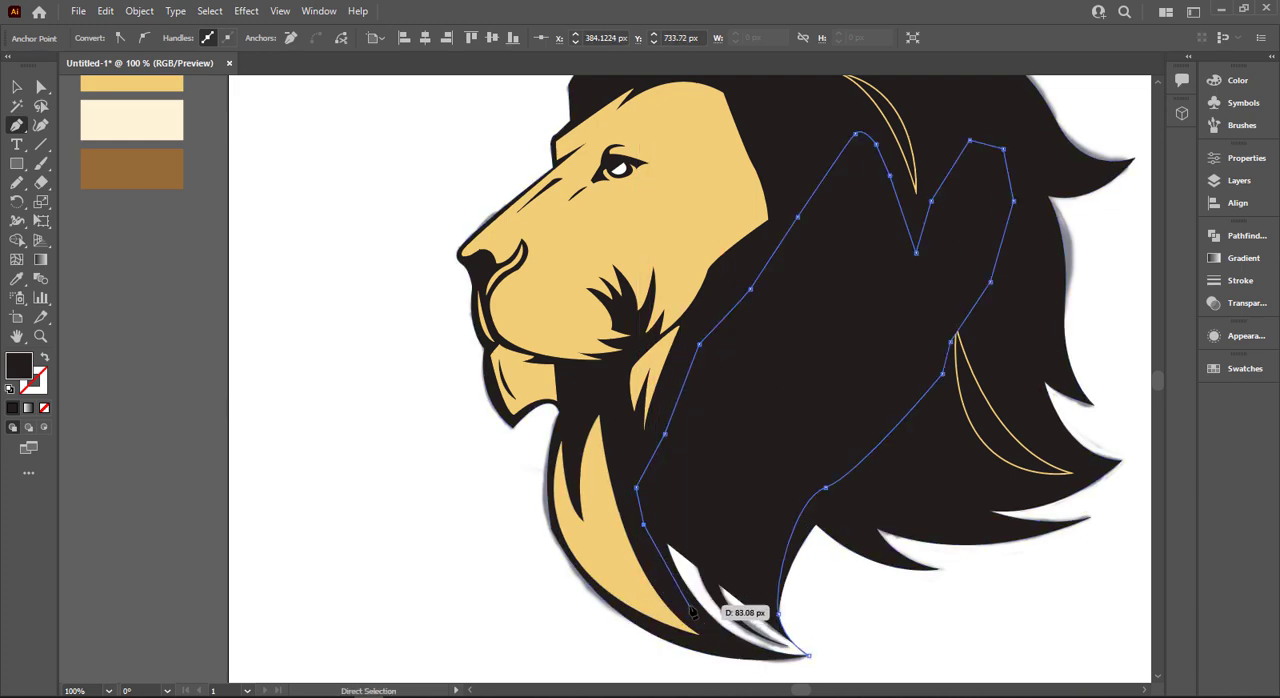
{"action": "left_click", "coordinate": [748, 646]}
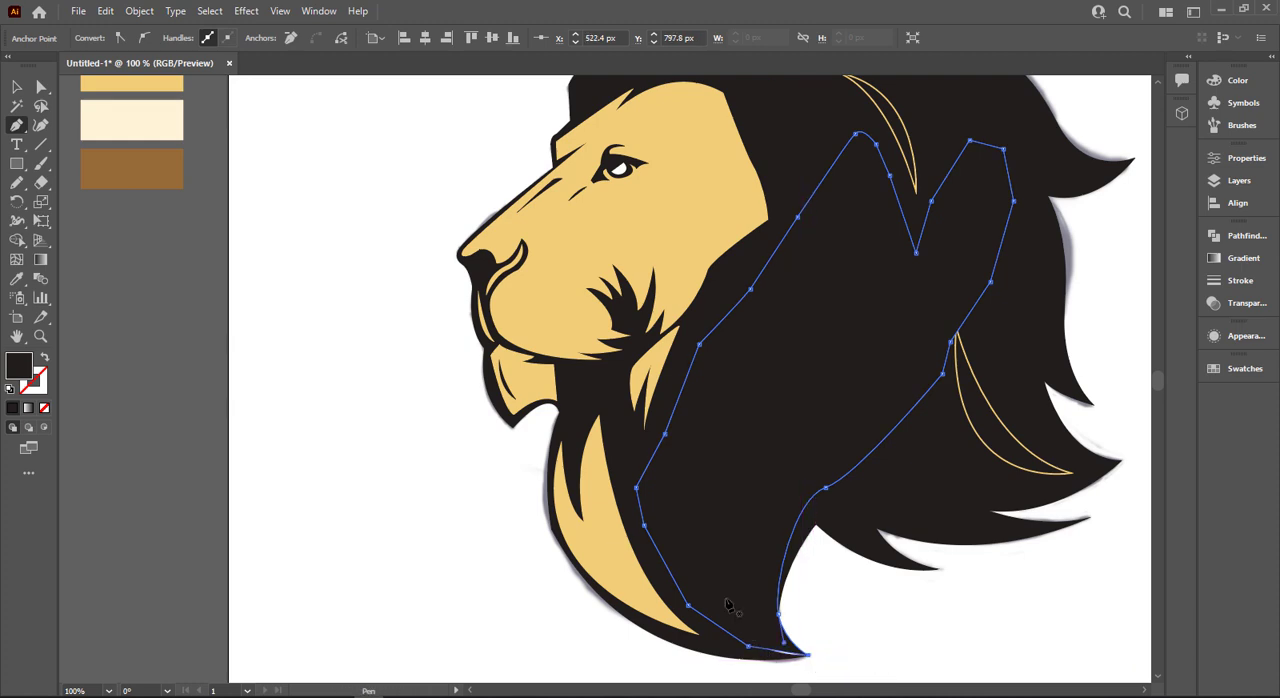
- Fill the backing shape with the gold palette colour and send it to the back behind the lion's mane
{"action": "key", "text": "i"}
{"action": "left_click", "coordinate": [545, 195]}
{"action": "left_click", "coordinate": [20, 90]}
{"action": "left_click", "coordinate": [837, 449]}
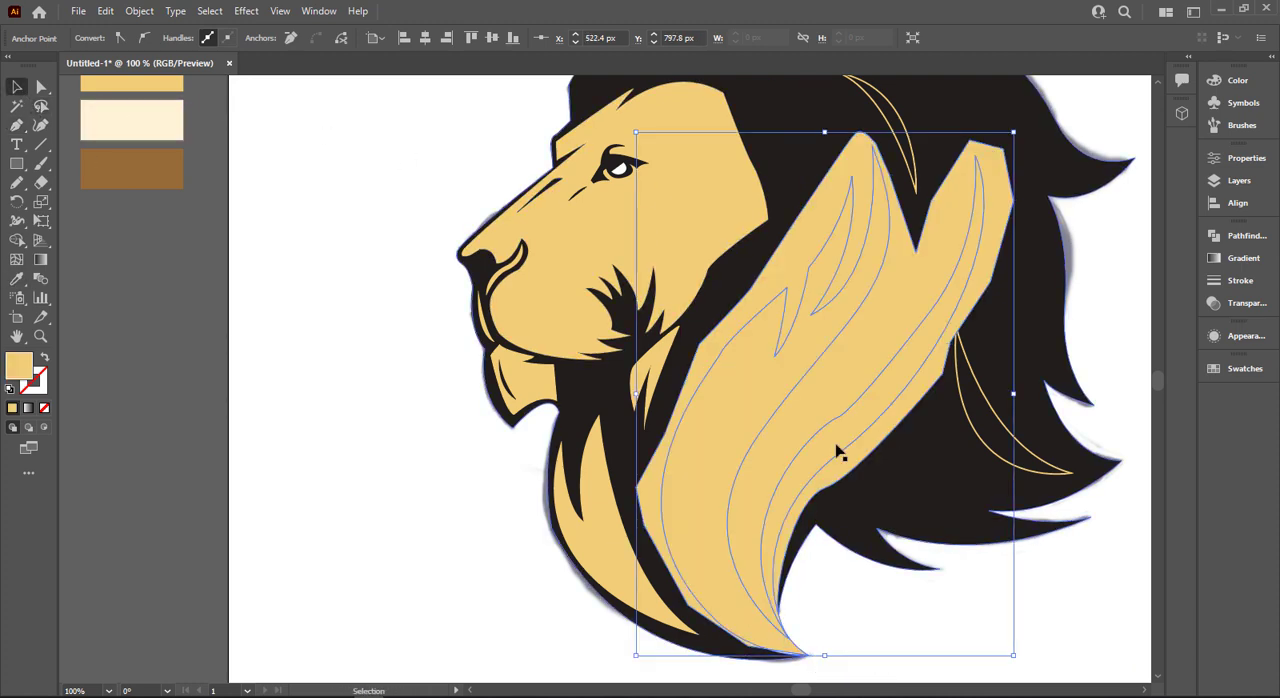
{"action": "right_click", "coordinate": [670, 430]}
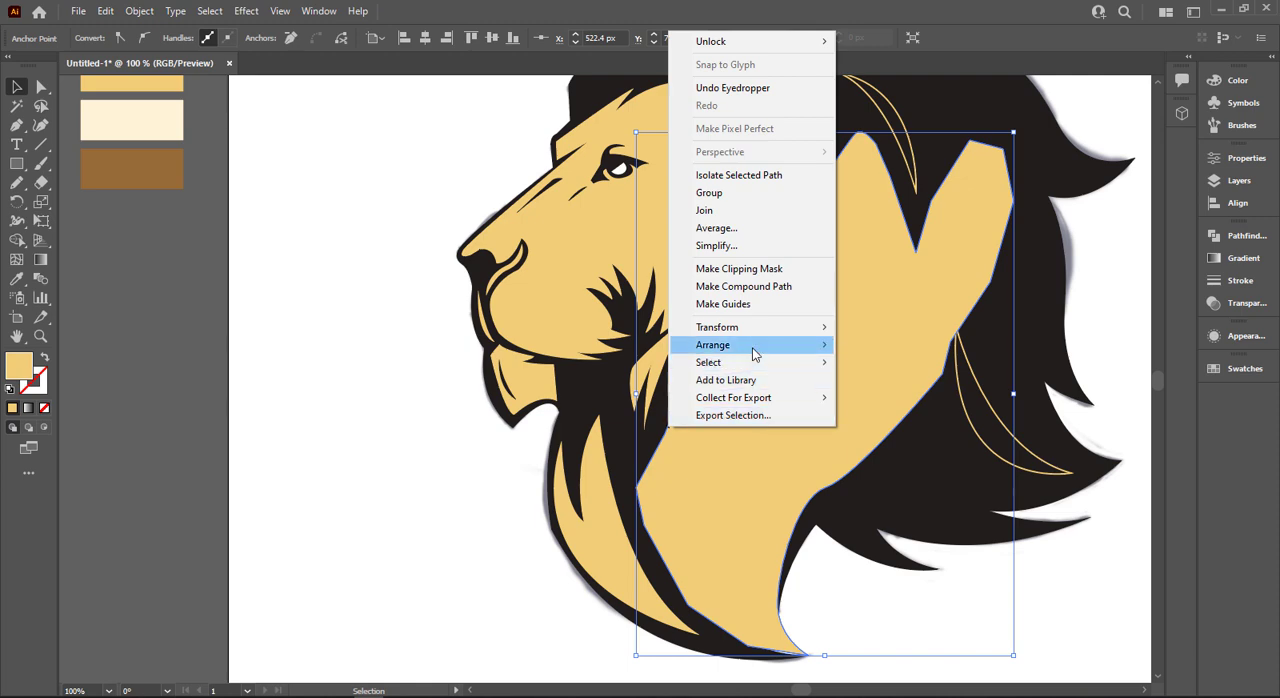
{"action": "mouse_move", "coordinate": [831, 352]}
{"action": "left_click", "coordinate": [968, 400]}
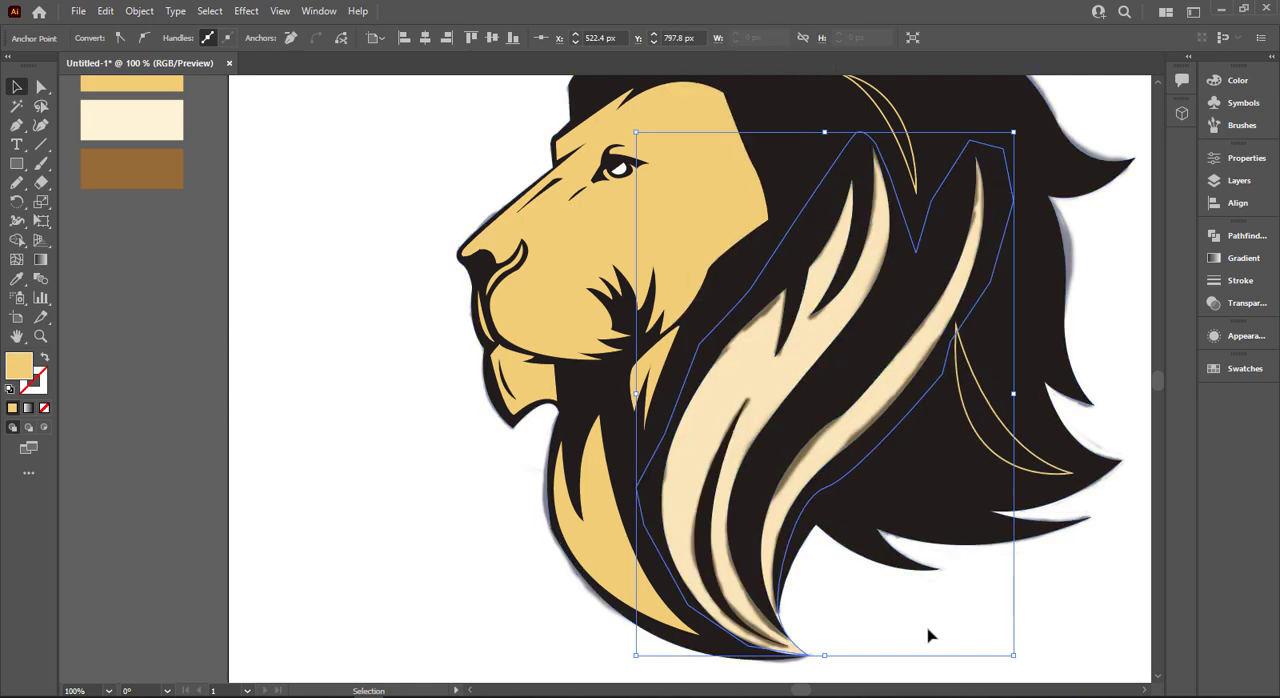
- Delete the linked reference image lion sketch1.png from behind the lion artwork
{"action": "left_click", "coordinate": [951, 651]}
{"action": "left_click", "coordinate": [951, 651]}
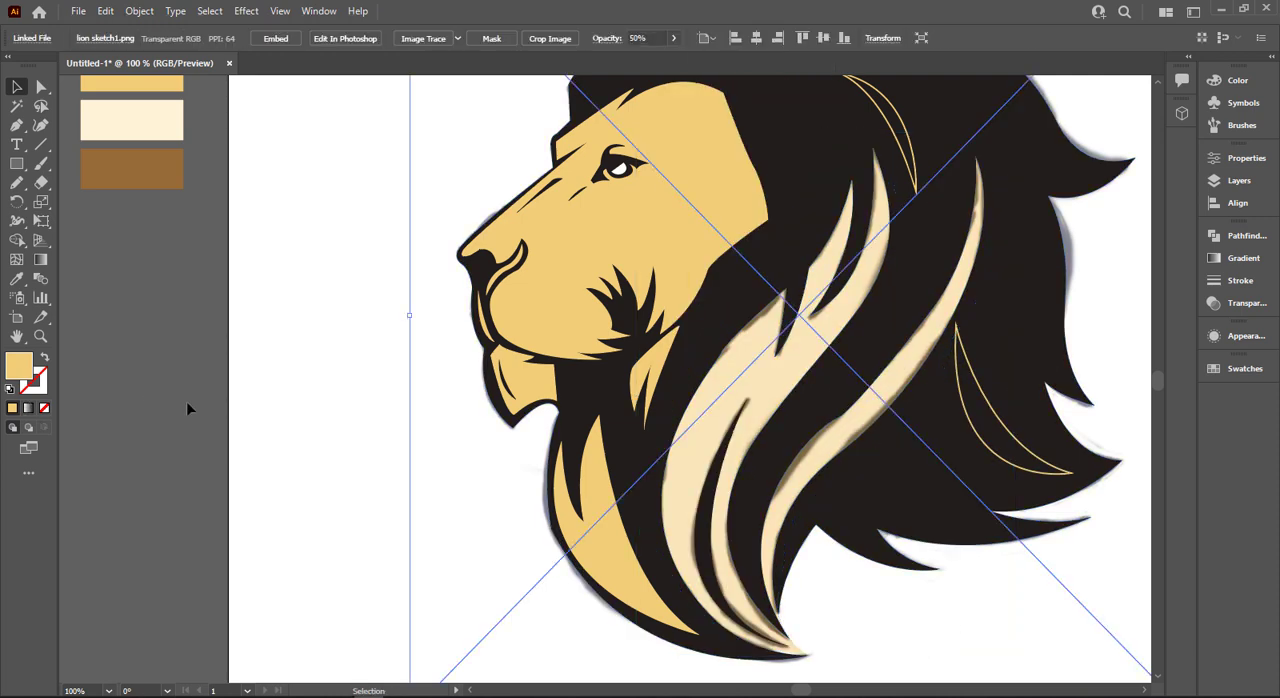
{"action": "key", "text": "Delete"}
{"action": "scroll", "coordinate": [653, 510], "scroll_direction": "down", "scroll_amount": 1}
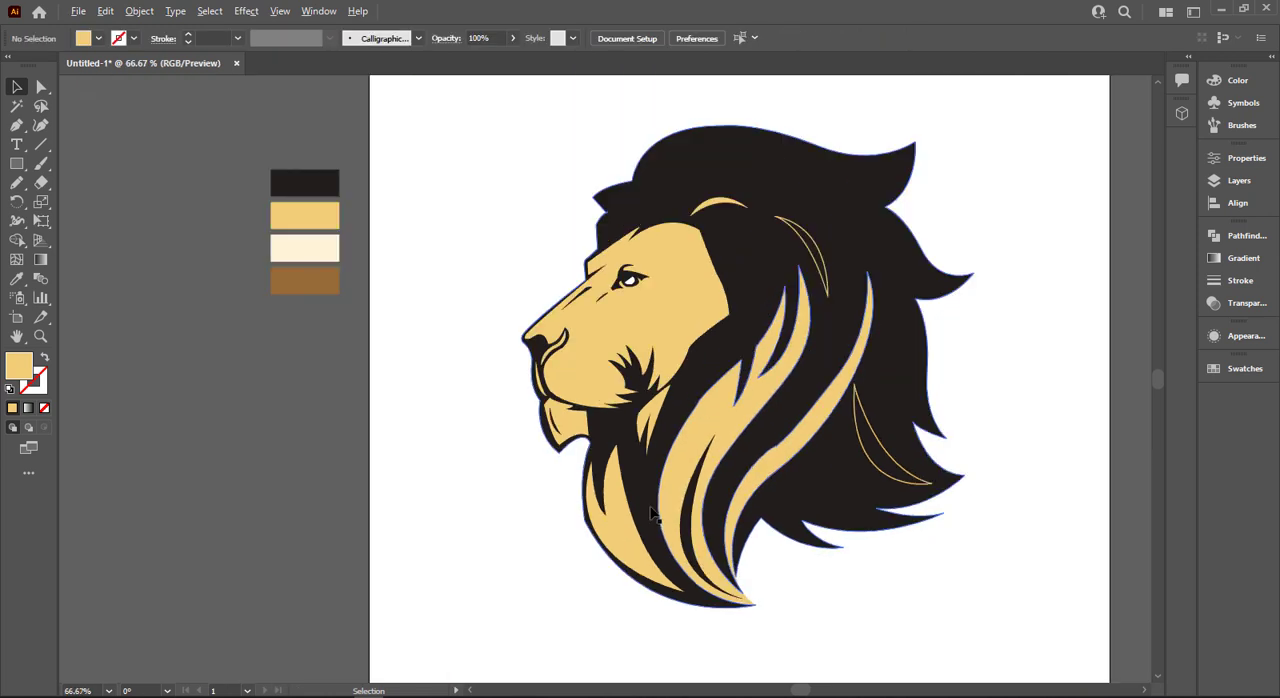
- Swap fill and stroke on the two gold-outlined mane strands, behind the ear and at the lower rear, to make them solid gold
{"action": "left_click_drag", "start_coordinate": [827, 557], "coordinate": [604, 583]}
{"action": "left_click", "coordinate": [597, 289]}
{"action": "key", "text": "shift+x"}
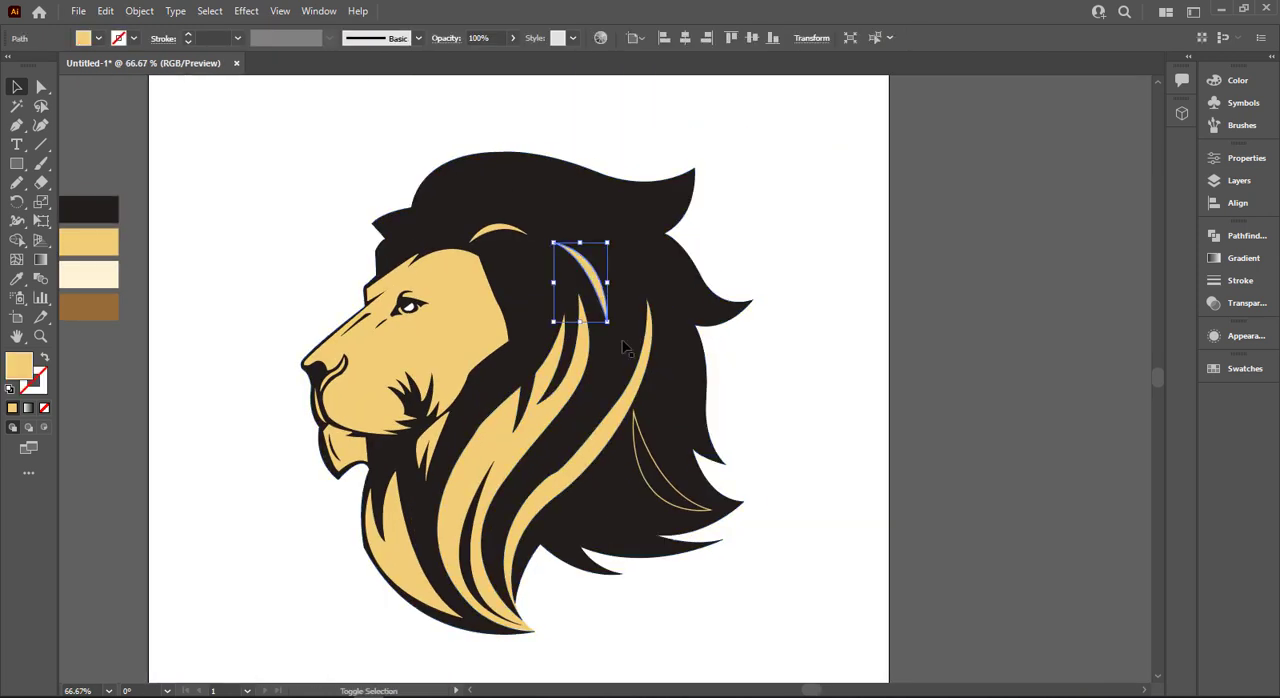
{"action": "left_click", "coordinate": [657, 460]}
{"action": "key", "text": "shift+x"}
- Reveal the unfilled paths by selecting all the artwork, and fill the long arched strand above the ear with the face's gold
{"action": "left_click", "coordinate": [372, 117]}
{"action": "left_click_drag", "start_coordinate": [372, 117], "coordinate": [835, 300]}
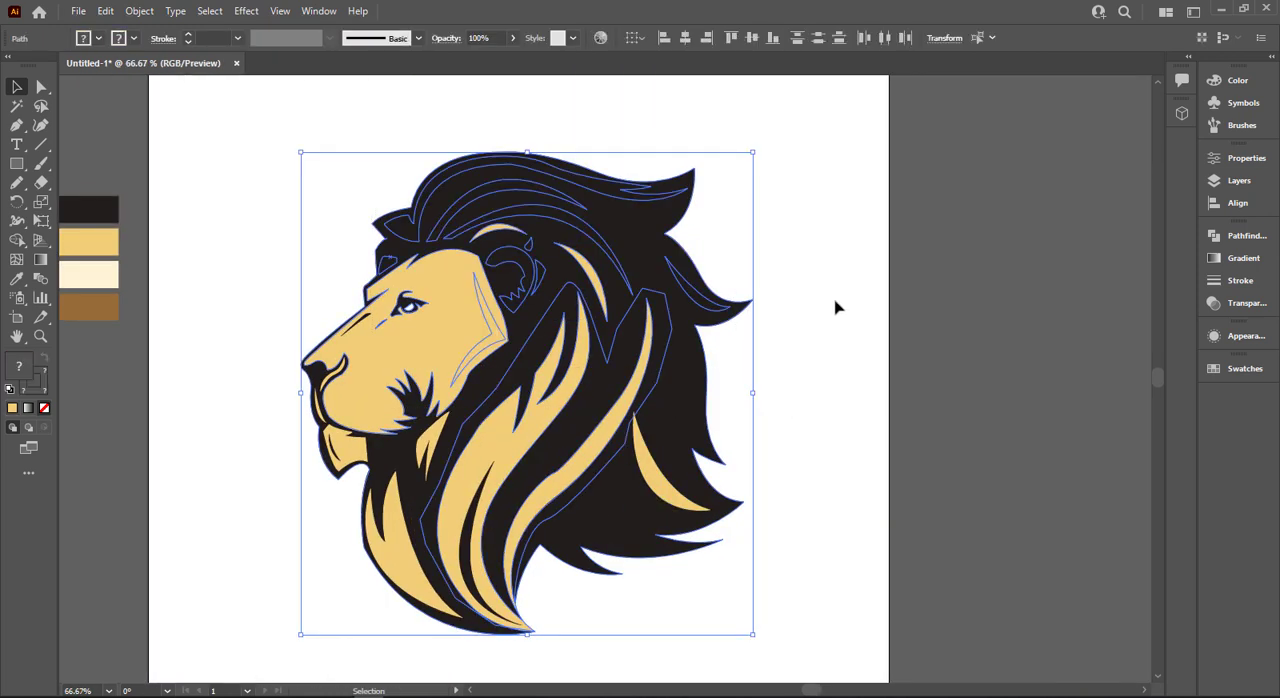
{"action": "left_click", "coordinate": [835, 300]}
{"action": "left_click", "coordinate": [538, 206]}
{"action": "left_click", "coordinate": [538, 206]}
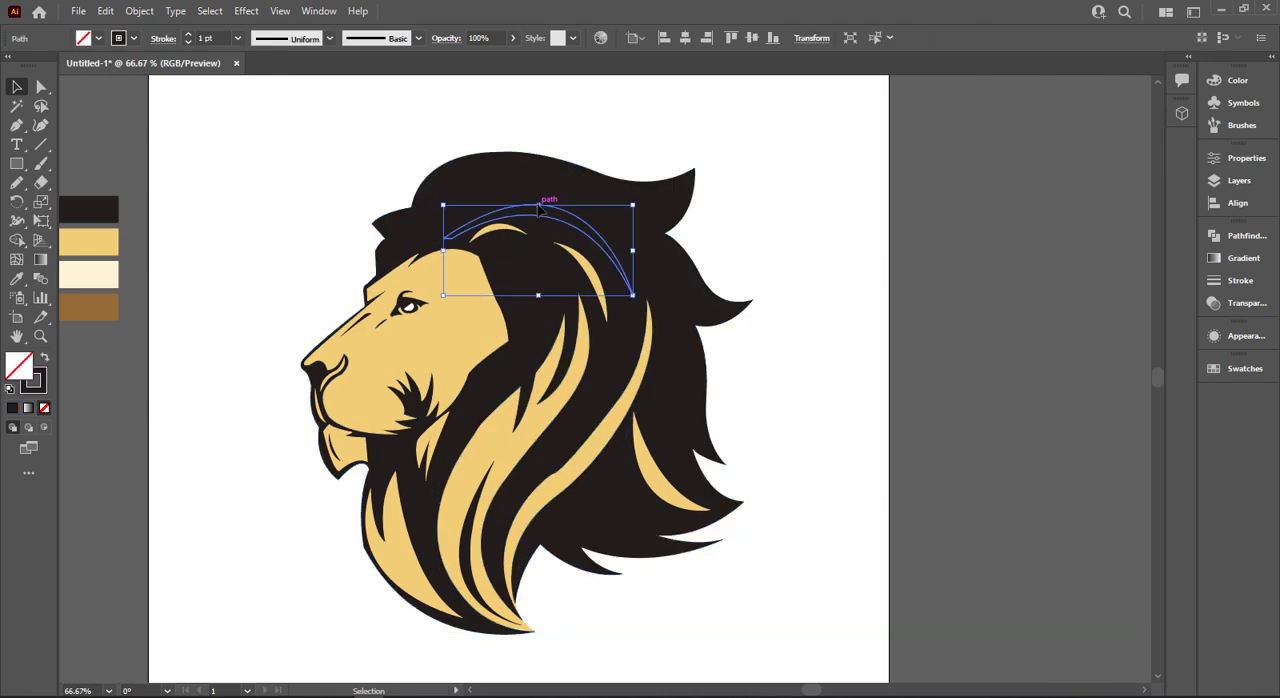
{"action": "key", "text": "i"}
{"action": "left_click", "coordinate": [345, 330]}
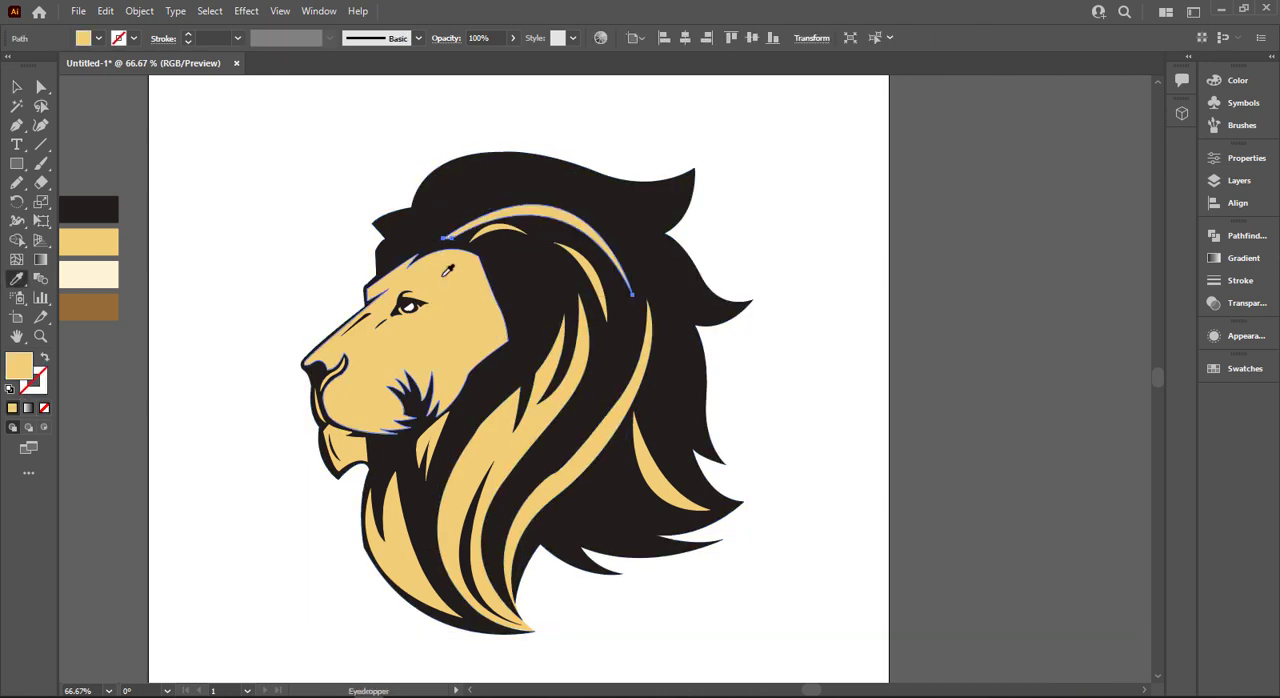
- Fill the arched strand just below the crest of the mane with gold sampled from the face
{"action": "key", "text": "v"}
{"action": "left_click", "coordinate": [482, 196]}
{"action": "key", "text": "i"}
{"action": "left_click", "coordinate": [459, 300]}
{"action": "key", "text": "v"}
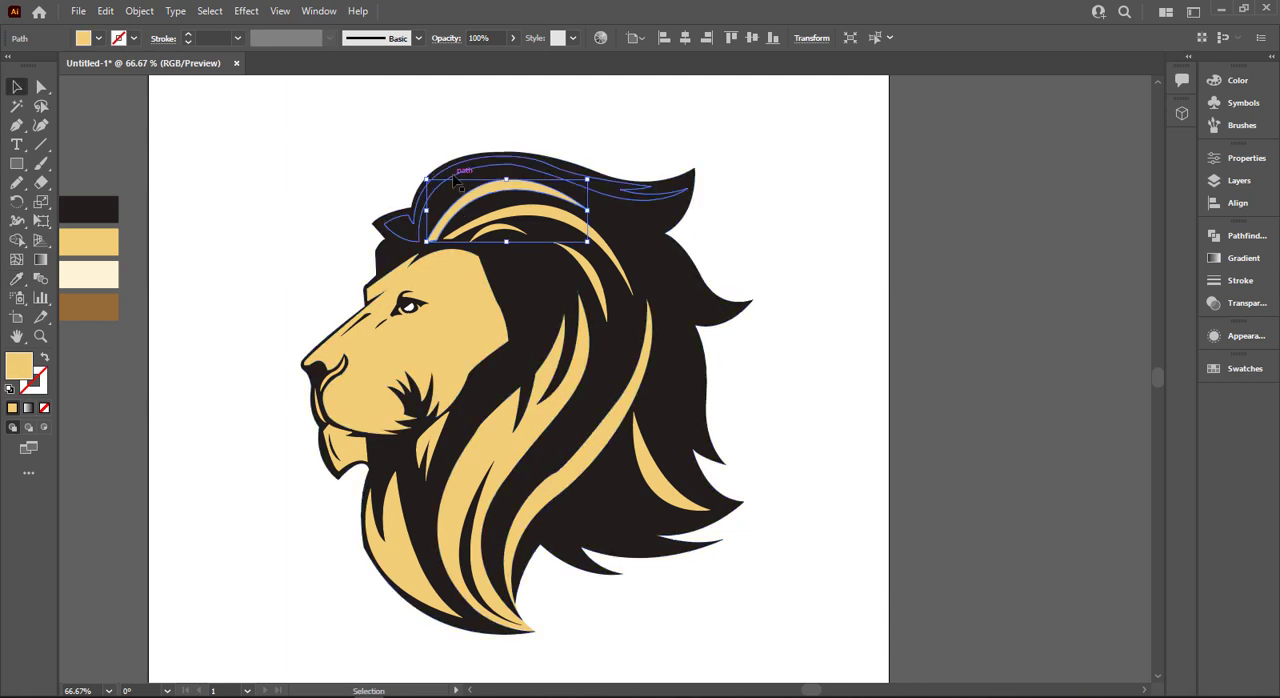
- Fill the uppermost crest strand, running from the forelock to the rear tuft, with the face's gold and deselect it
{"action": "left_click", "coordinate": [455, 181]}
{"action": "left_click", "coordinate": [454, 176]}
{"action": "key", "text": "i"}
{"action": "left_click", "coordinate": [469, 275]}
{"action": "key", "text": "v"}
{"action": "left_click", "coordinate": [768, 287]}
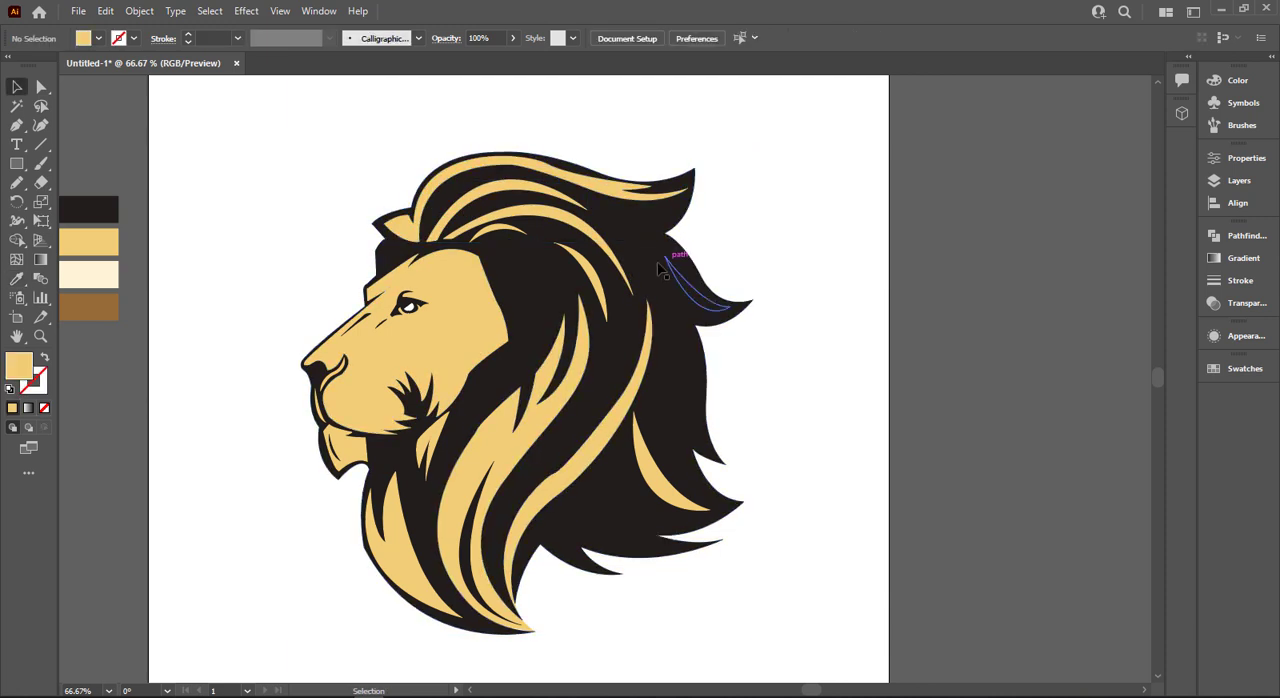
- Fill the thin strand in the pointed tuft at the upper rear of the mane with the face's gold, and deselect it
{"action": "left_click", "coordinate": [682, 282]}
{"action": "key", "text": "i"}
{"action": "left_click", "coordinate": [345, 328]}
{"action": "key", "text": "v"}
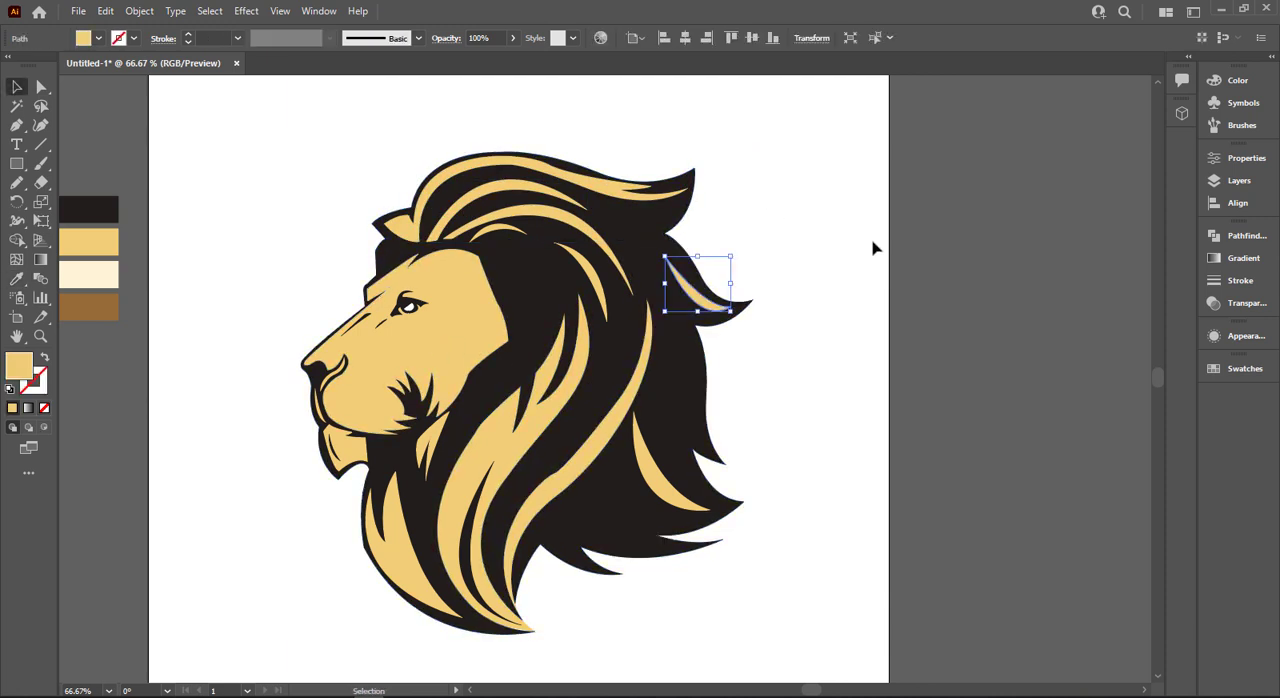
{"action": "left_click", "coordinate": [872, 248]}
- Fill the main ear shape with the same gold as the face and deselect it
{"action": "left_click_drag", "start_coordinate": [797, 287], "coordinate": [445, 594]}
{"action": "left_click", "coordinate": [785, 370]}
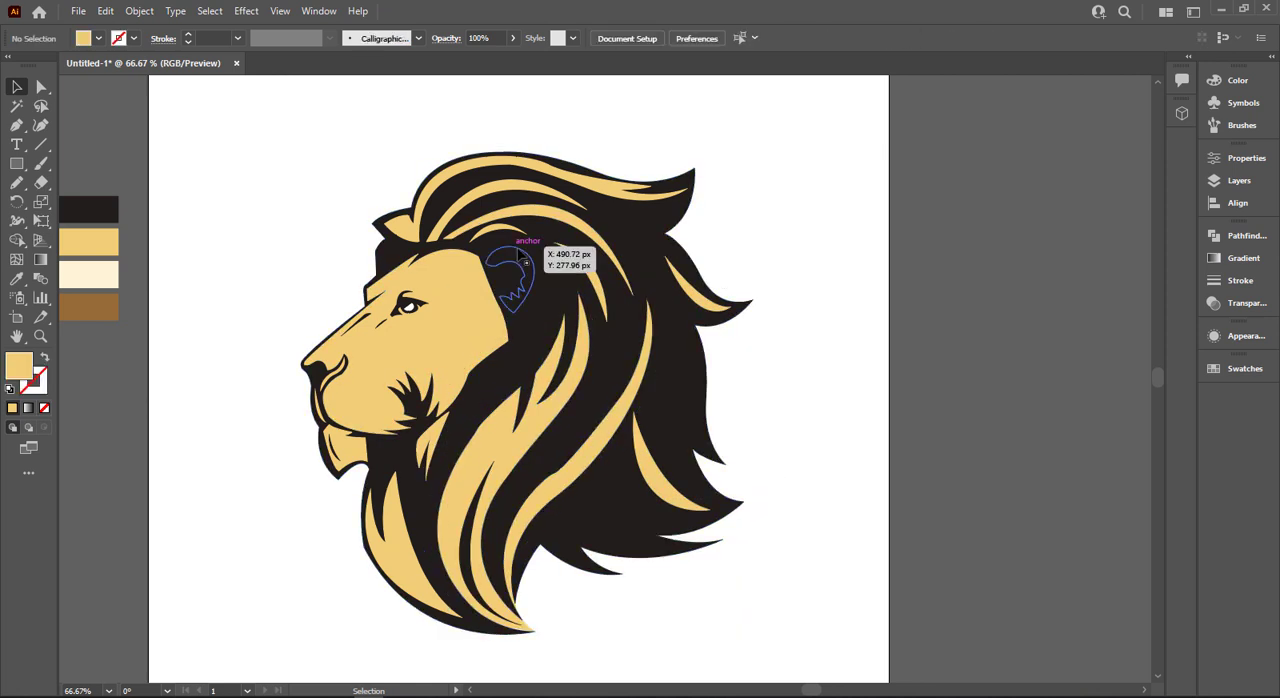
{"action": "left_click", "coordinate": [520, 258]}
{"action": "left_click", "coordinate": [660, 158]}
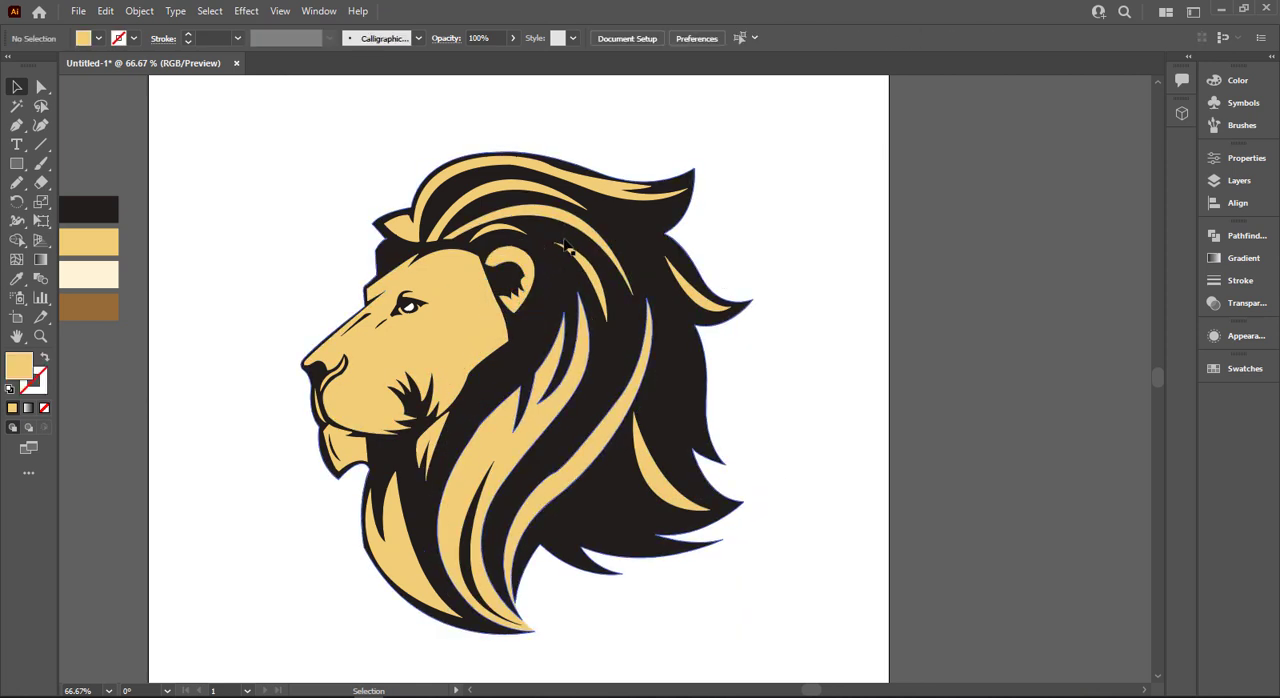
- Fill the sliver behind the ear and the small tuft above it with gold sampled from the ear
{"action": "left_click", "coordinate": [543, 276]}
{"action": "key", "text": "i"}
{"action": "left_click", "coordinate": [528, 271]}
{"action": "key", "text": "v"}
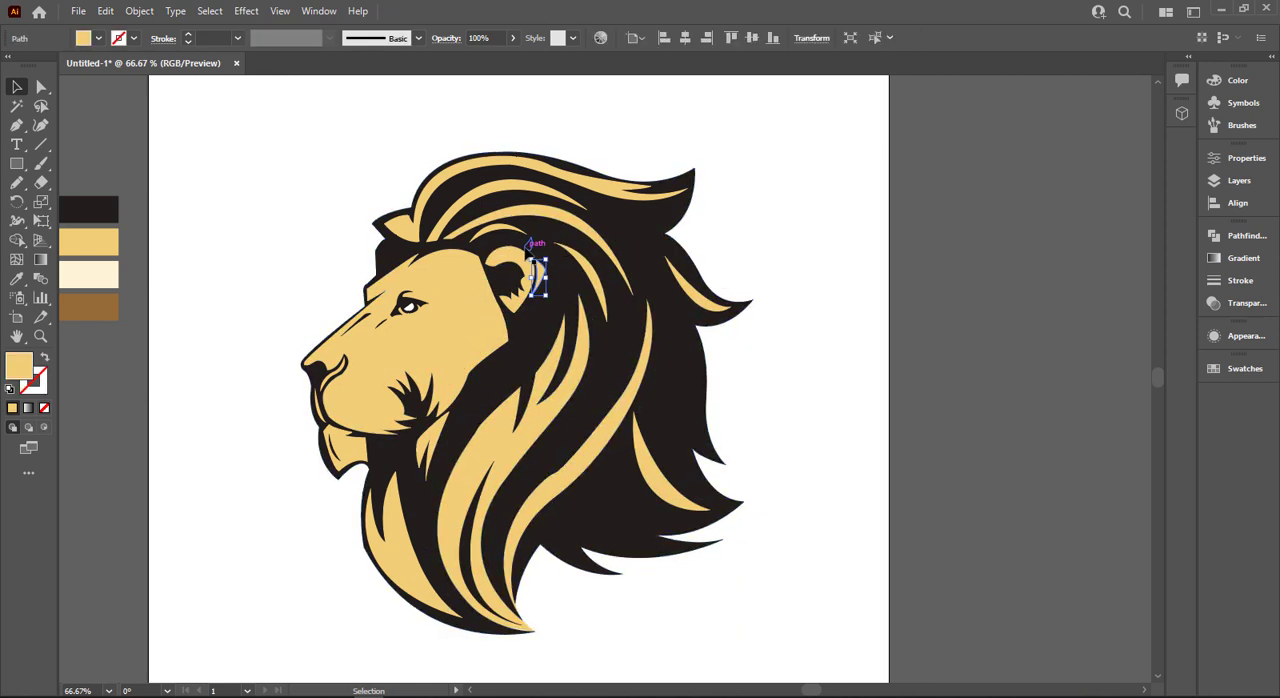
{"action": "left_click", "coordinate": [529, 246]}
{"action": "key", "text": "i"}
{"action": "left_click", "coordinate": [523, 257]}
{"action": "key", "text": "v"}
{"action": "left_click", "coordinate": [545, 138]}
- Fill the angular crease outline along the rear edge of the cheek with the silhouette's black and deselect it
{"action": "left_click", "coordinate": [518, 245]}
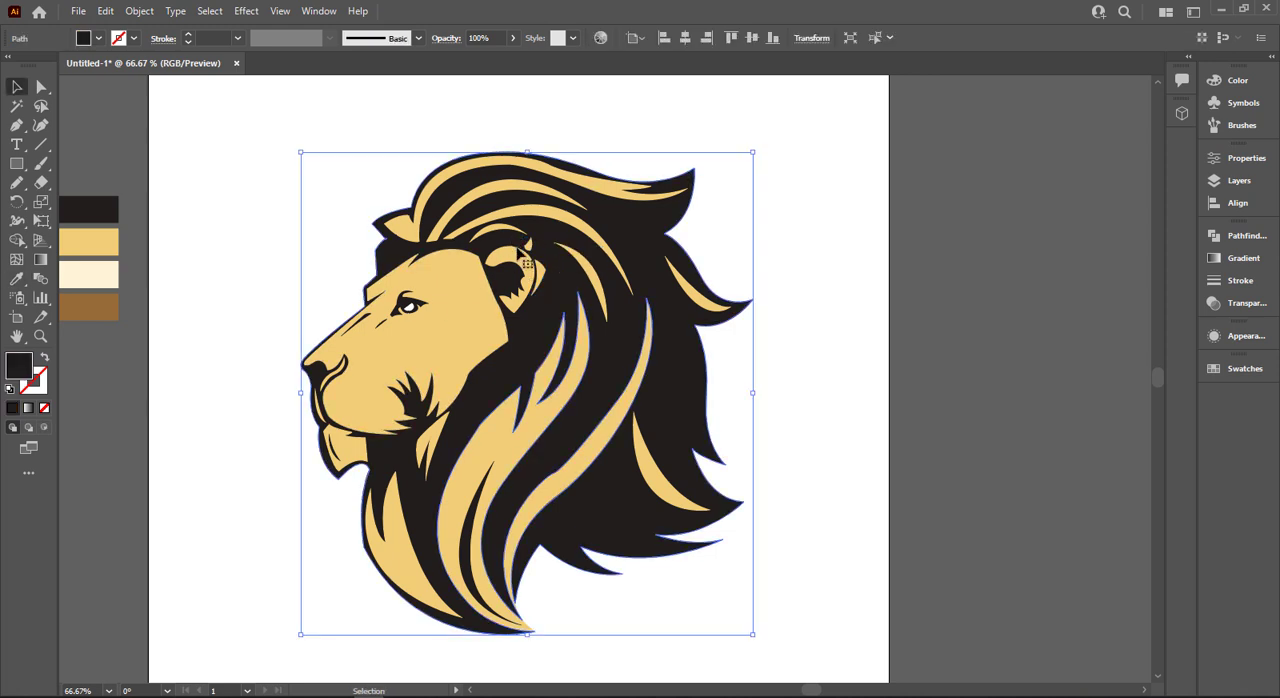
{"action": "left_click", "coordinate": [520, 255]}
{"action": "left_click_drag", "start_coordinate": [310, 147], "coordinate": [808, 589]}
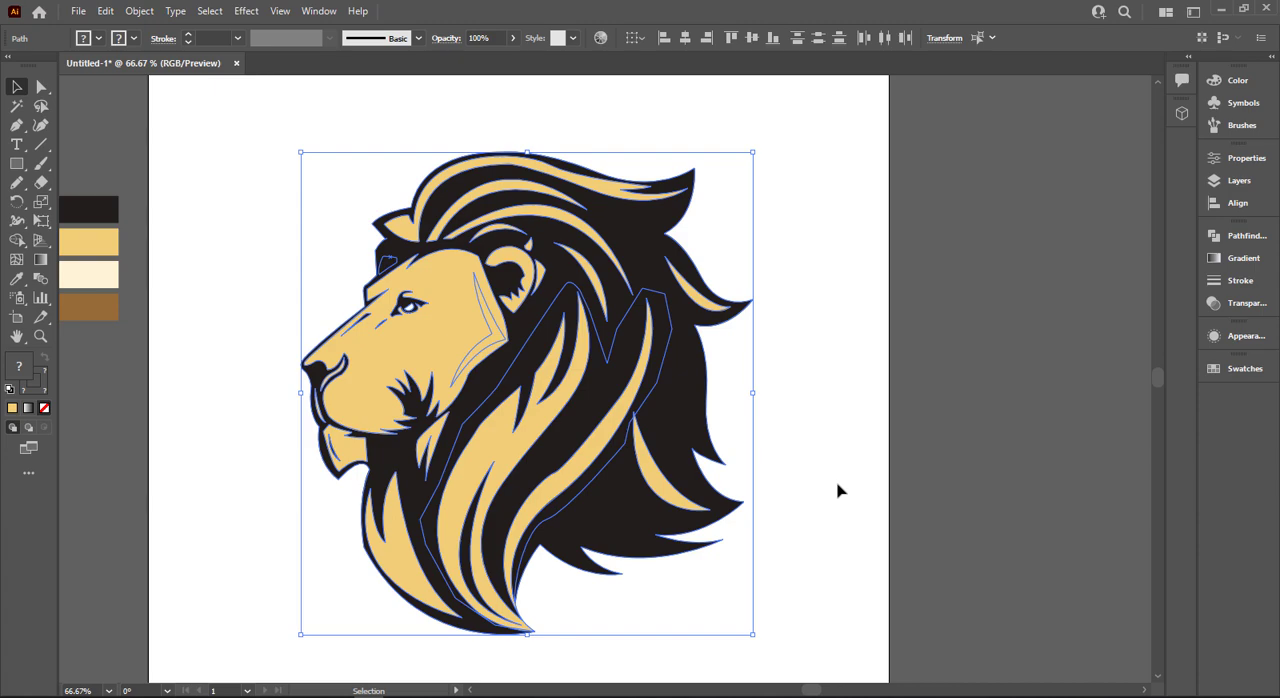
{"action": "left_click", "coordinate": [838, 491]}
{"action": "scroll", "coordinate": [788, 480], "scroll_direction": "up", "scroll_amount": 1}
{"action": "left_click_drag", "start_coordinate": [609, 317], "coordinate": [861, 421]}
{"action": "scroll", "coordinate": [486, 383], "scroll_direction": "up", "scroll_amount": 1}
{"action": "left_click", "coordinate": [650, 357]}
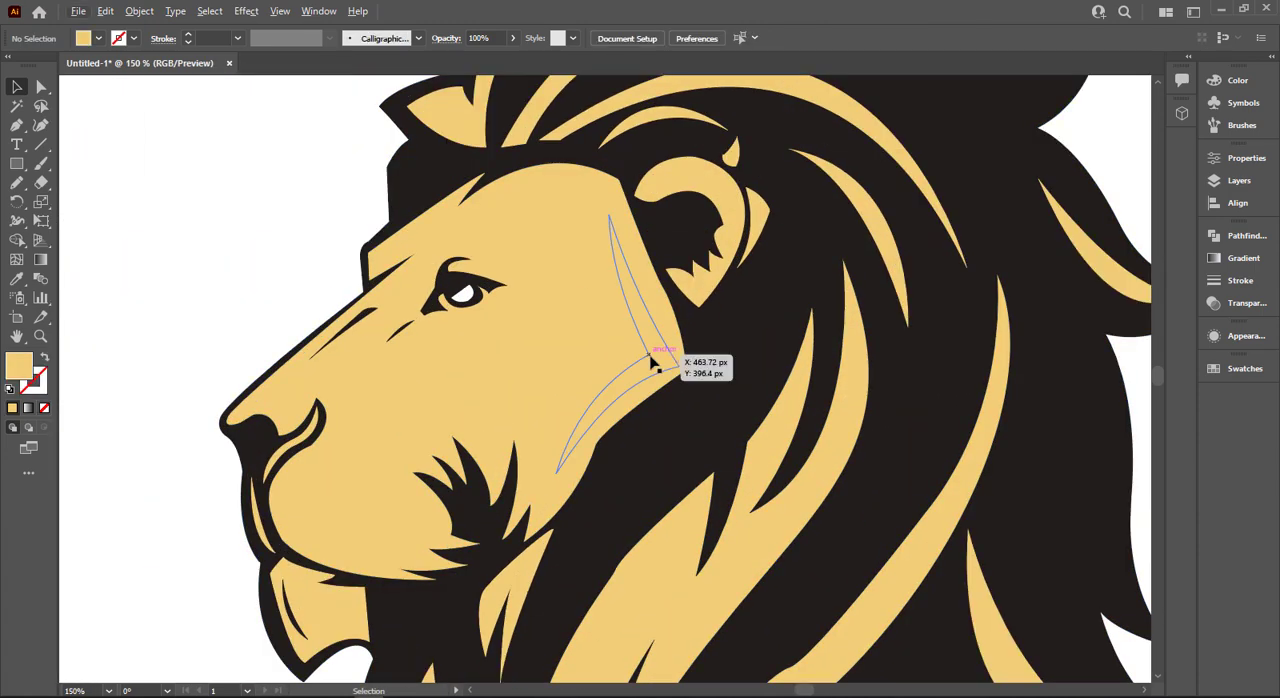
{"action": "left_click", "coordinate": [668, 362]}
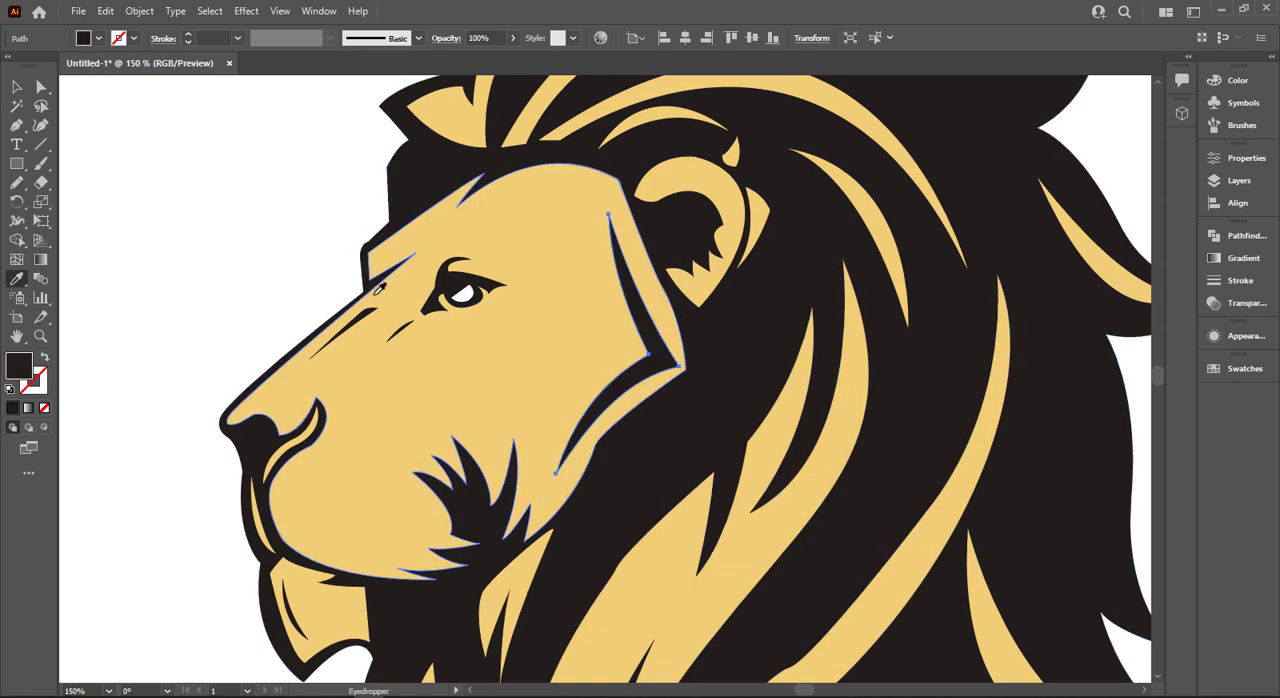
{"action": "scroll", "coordinate": [335, 263], "scroll_direction": "up", "scroll_amount": 1}
{"action": "left_click", "coordinate": [333, 263]}
- Fill the small patch in the black hair above the brow with gold sampled from the face, and deselect it
{"action": "scroll", "coordinate": [356, 253], "scroll_direction": "up", "scroll_amount": 2}
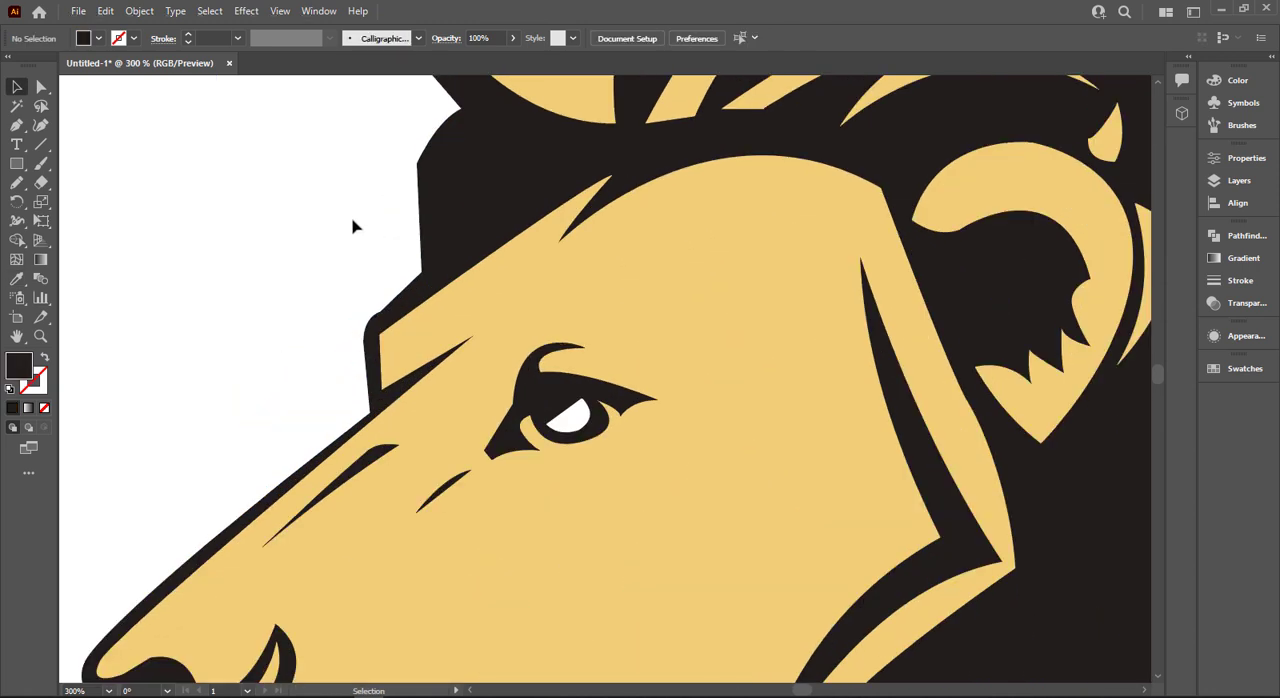
{"action": "left_click", "coordinate": [447, 215]}
{"action": "key", "text": "i"}
{"action": "left_click", "coordinate": [600, 231]}
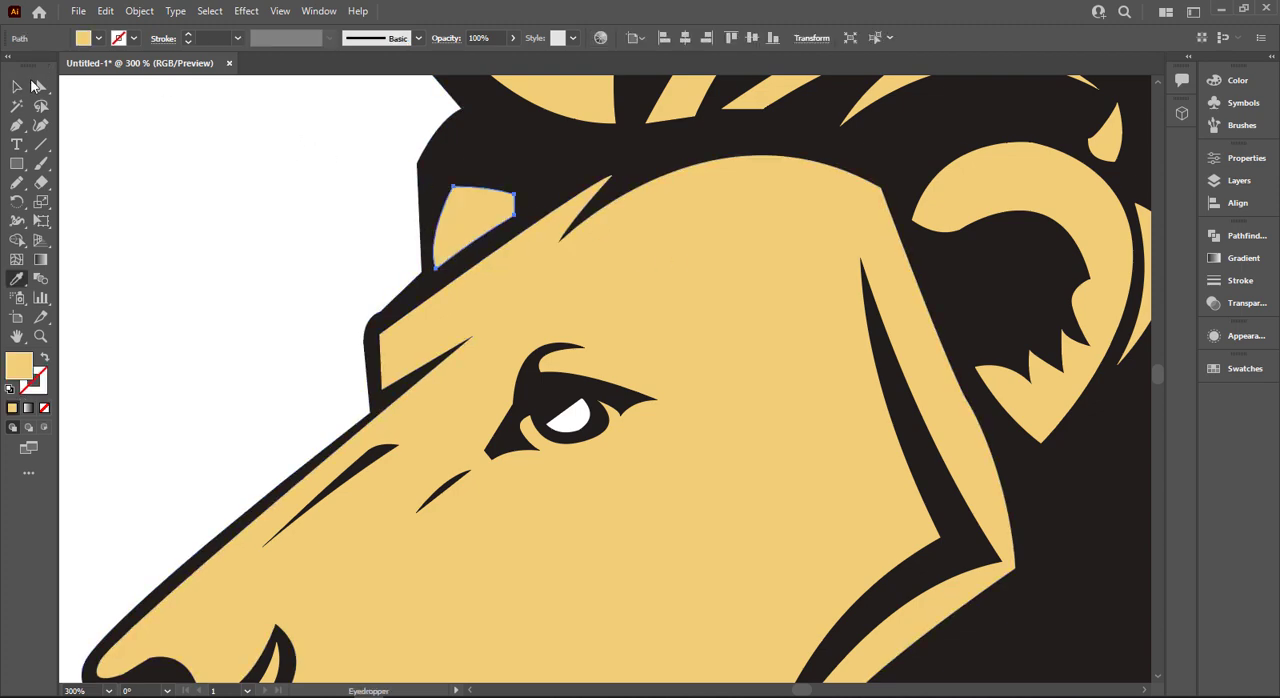
{"action": "left_click", "coordinate": [17, 88]}
{"action": "left_click", "coordinate": [337, 165]}
- Smooth the angular corner on the silhouette's front beard edge into a continuous curve
{"action": "scroll", "coordinate": [340, 166], "scroll_direction": "up", "scroll_amount": 1}
{"action": "scroll", "coordinate": [340, 166], "scroll_direction": "down", "scroll_amount": 1}
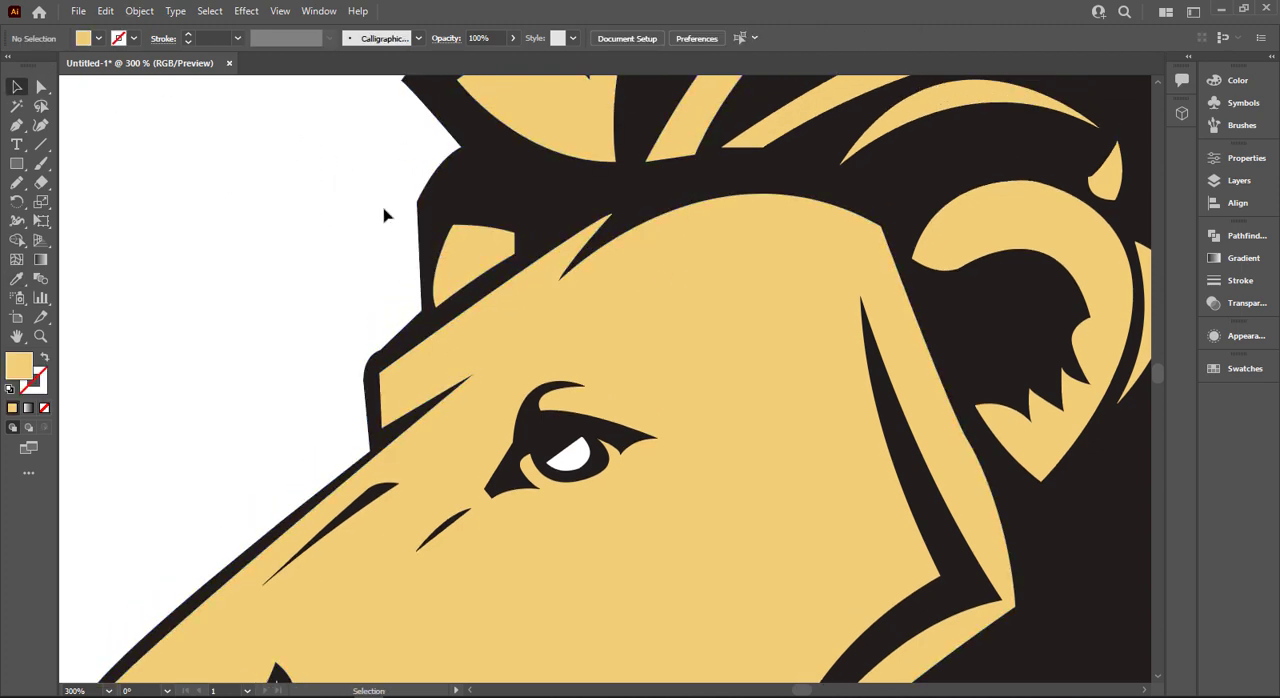
{"action": "scroll", "coordinate": [386, 212], "scroll_direction": "down", "scroll_amount": 1}
{"action": "scroll", "coordinate": [383, 215], "scroll_direction": "down", "scroll_amount": 2}
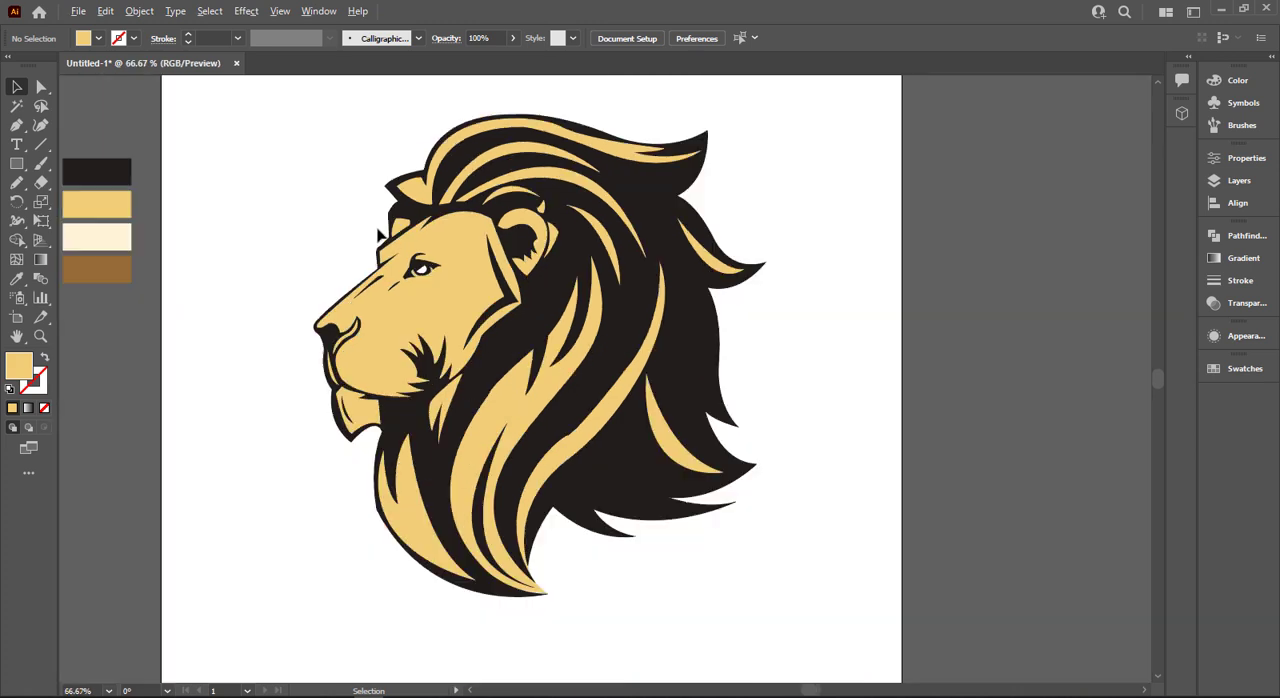
{"action": "scroll", "coordinate": [358, 500], "scroll_direction": "up", "scroll_amount": 3}
{"action": "scroll", "coordinate": [362, 470], "scroll_direction": "up", "scroll_amount": 1}
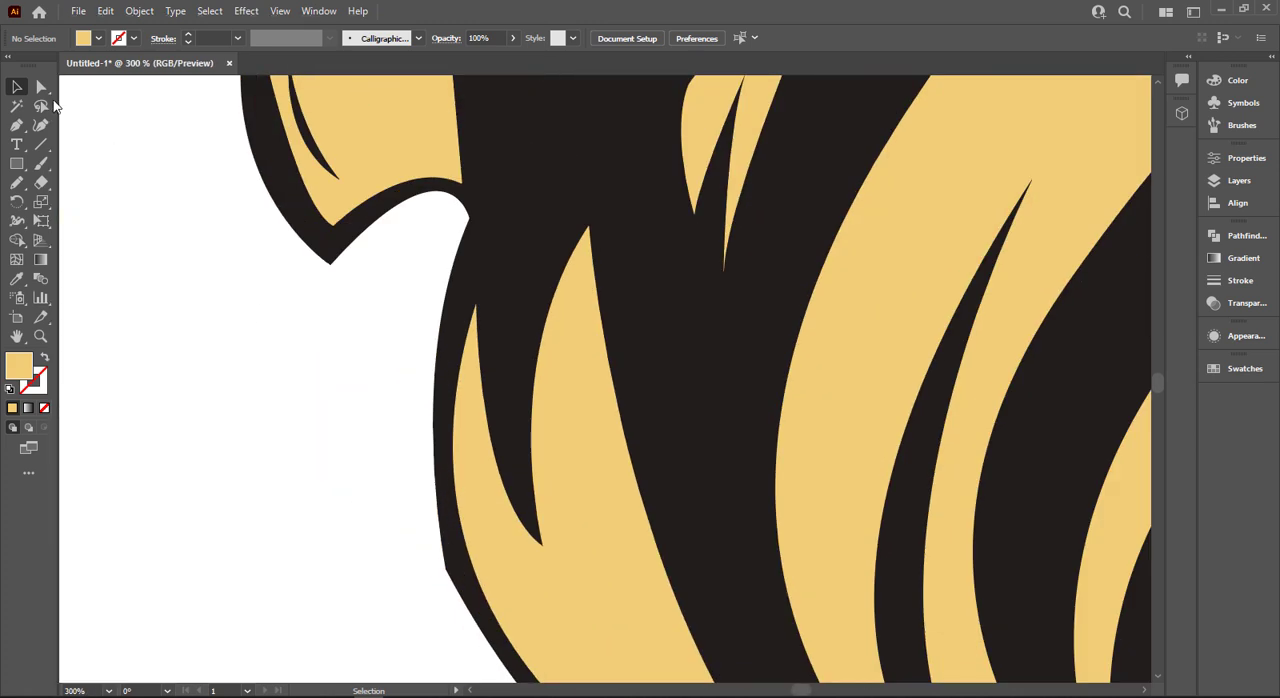
{"action": "scroll", "coordinate": [392, 487], "scroll_direction": "down", "scroll_amount": 1}
{"action": "left_click", "coordinate": [457, 506]}
{"action": "left_click_drag", "start_coordinate": [460, 505], "coordinate": [840, 390]}
{"action": "left_click", "coordinate": [243, 520]}
{"action": "scroll", "coordinate": [350, 510], "scroll_direction": "down", "scroll_amount": 3}
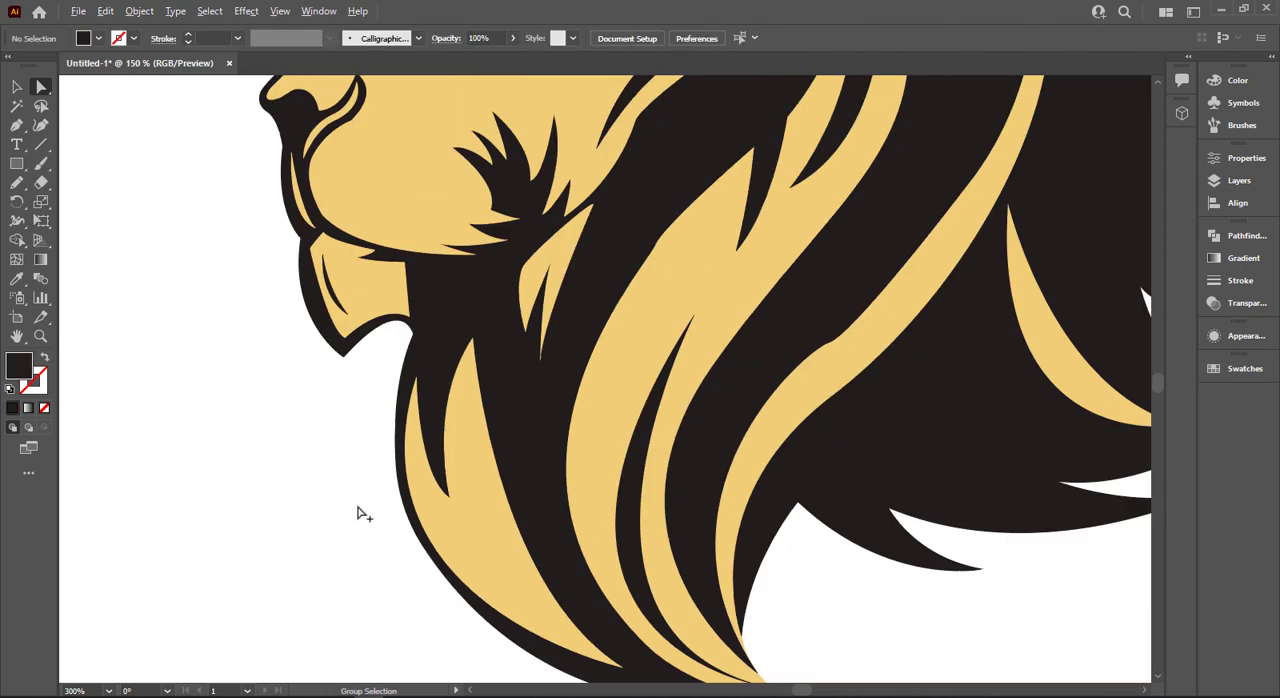
- Inspect the path outlines across the whole lion head, leaving the artwork and palette swatches deselected
{"action": "scroll", "coordinate": [338, 495], "scroll_direction": "up", "scroll_amount": 1}
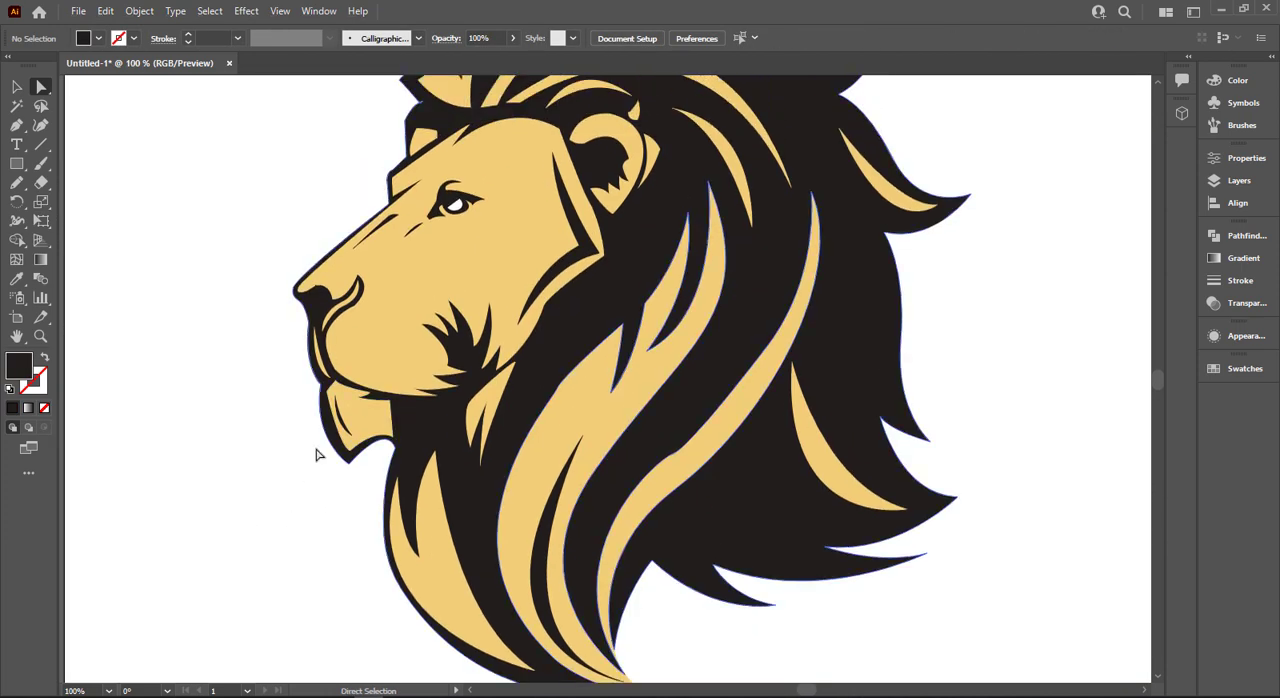
{"action": "left_click", "coordinate": [666, 471]}
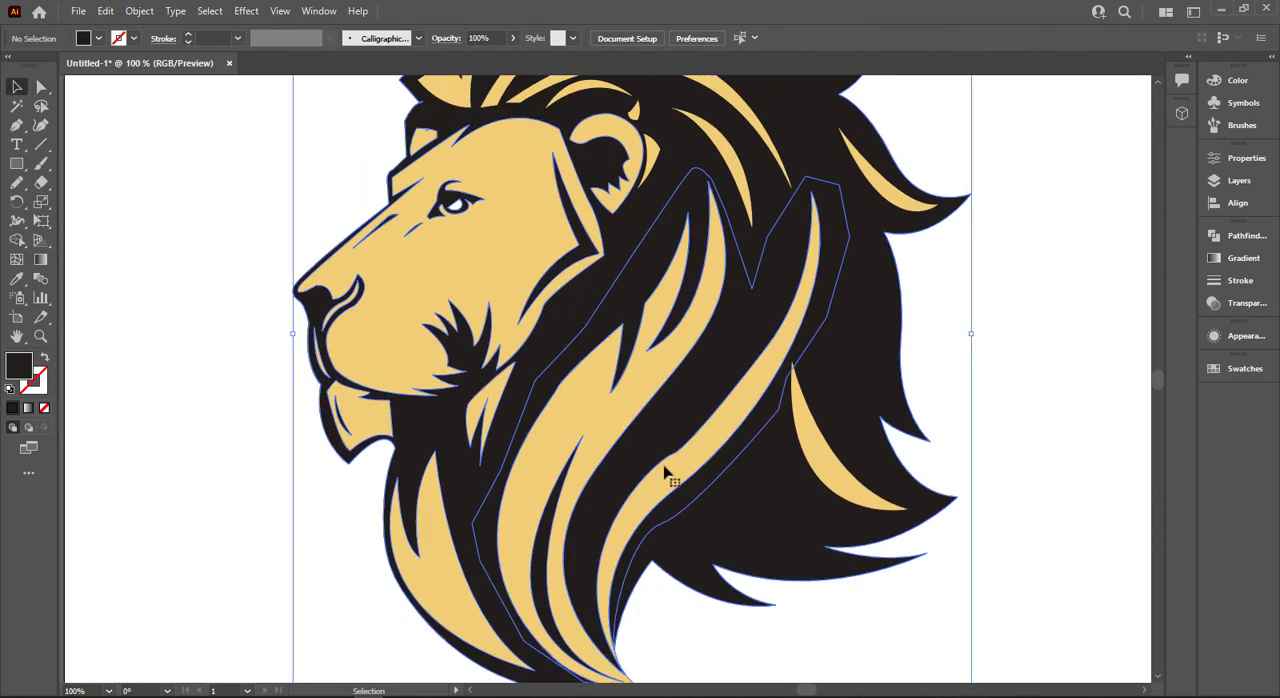
{"action": "scroll", "coordinate": [1049, 369], "scroll_direction": "down", "scroll_amount": 2}
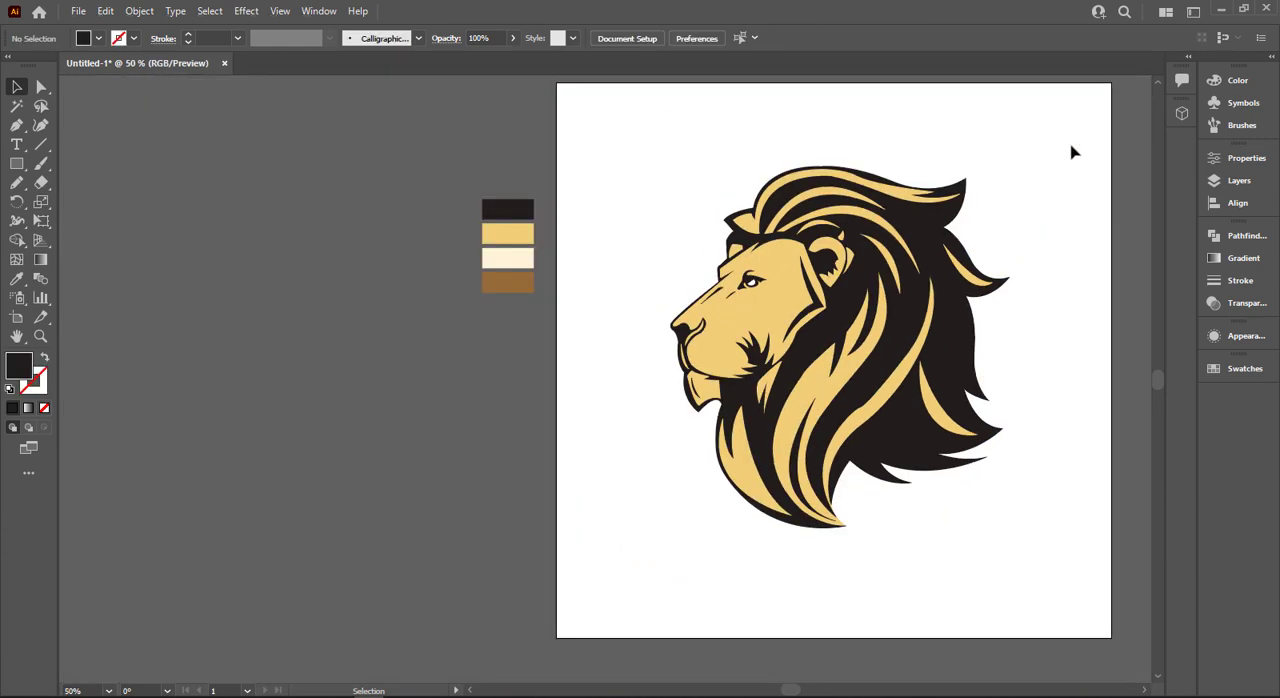
{"action": "left_click_drag", "start_coordinate": [927, 549], "coordinate": [600, 587]}
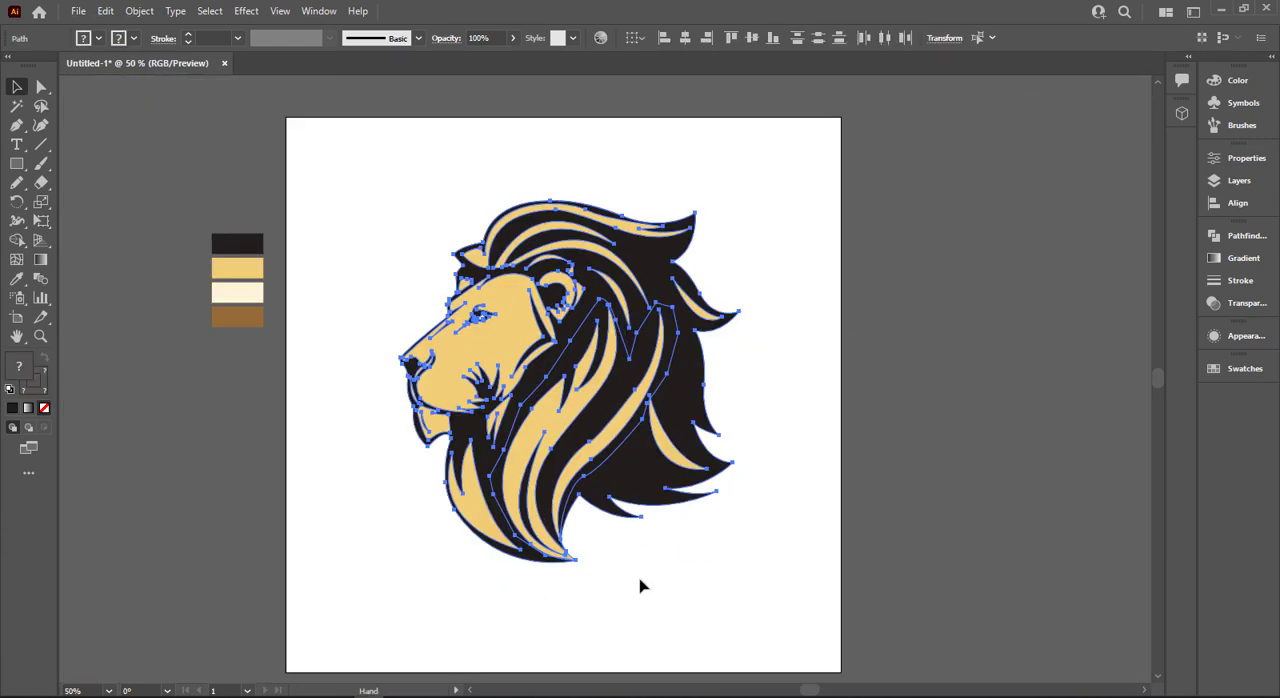
{"action": "left_click", "coordinate": [637, 582]}
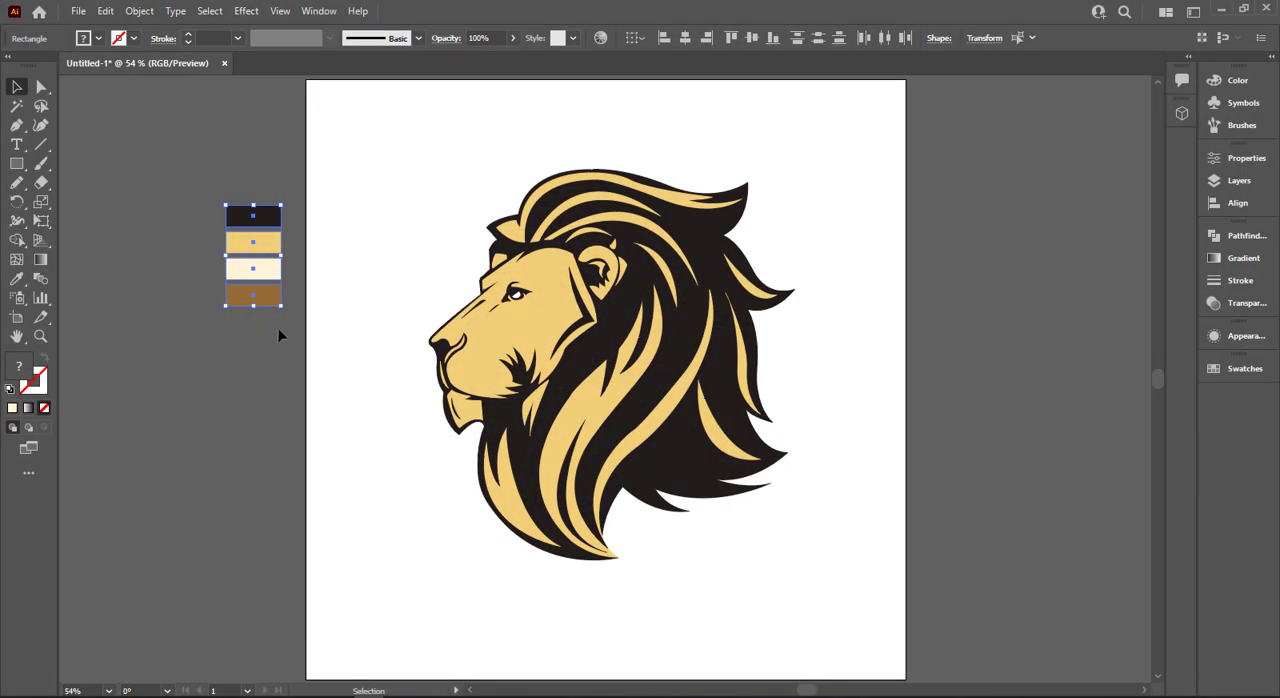
{"action": "left_click", "coordinate": [309, 358]}
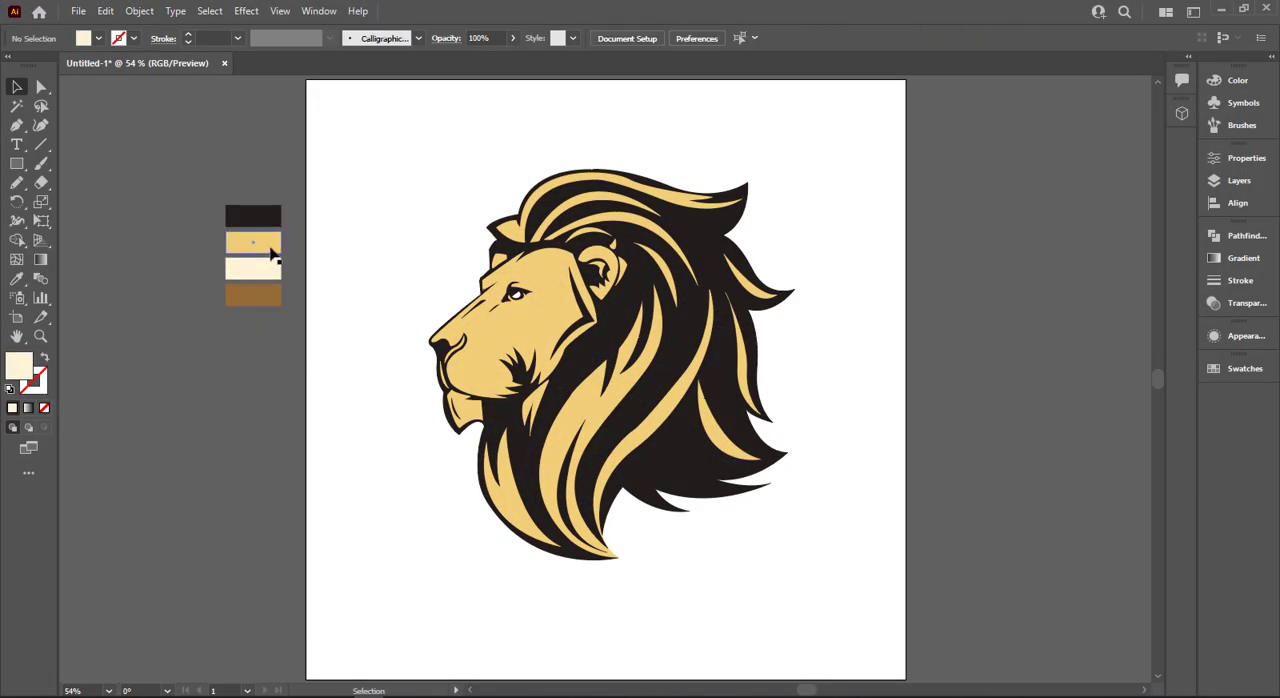
- Cover the whole artboard with the gold palette rectangle, trying the palette's brown on it before restoring the face's gold
{"action": "left_click_drag", "start_coordinate": [271, 254], "coordinate": [905, 680]}
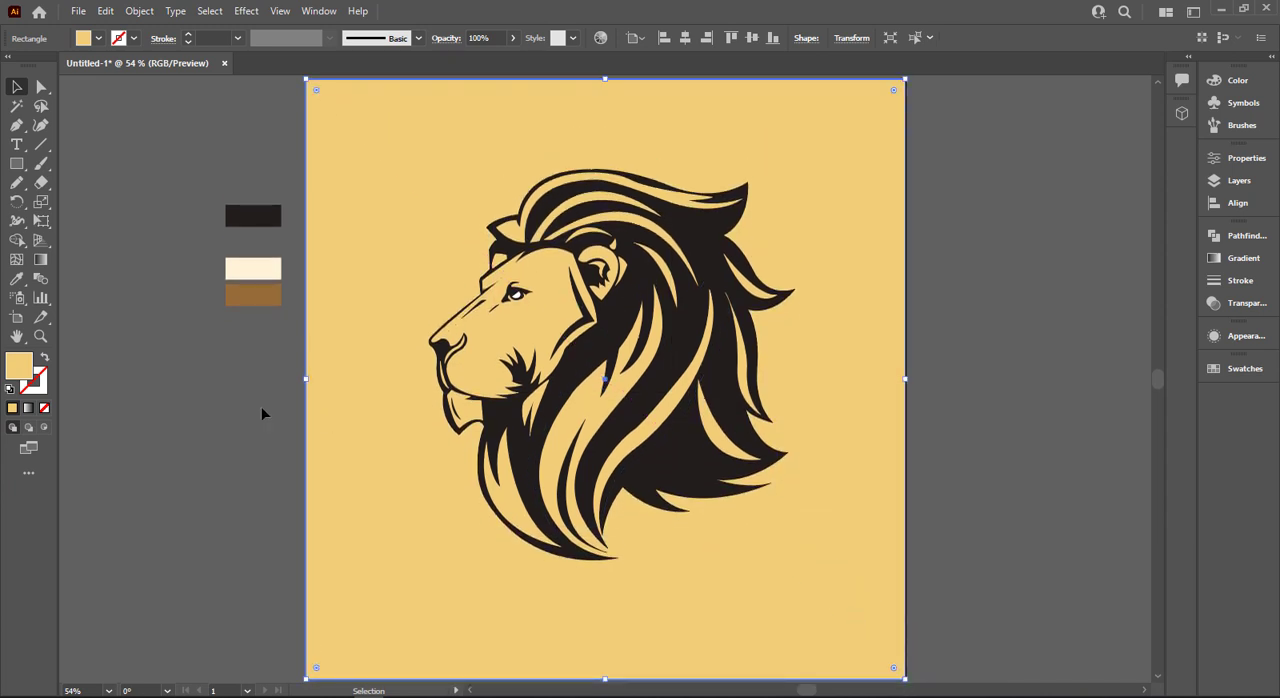
{"action": "key", "text": "i"}
{"action": "left_click", "coordinate": [275, 296]}
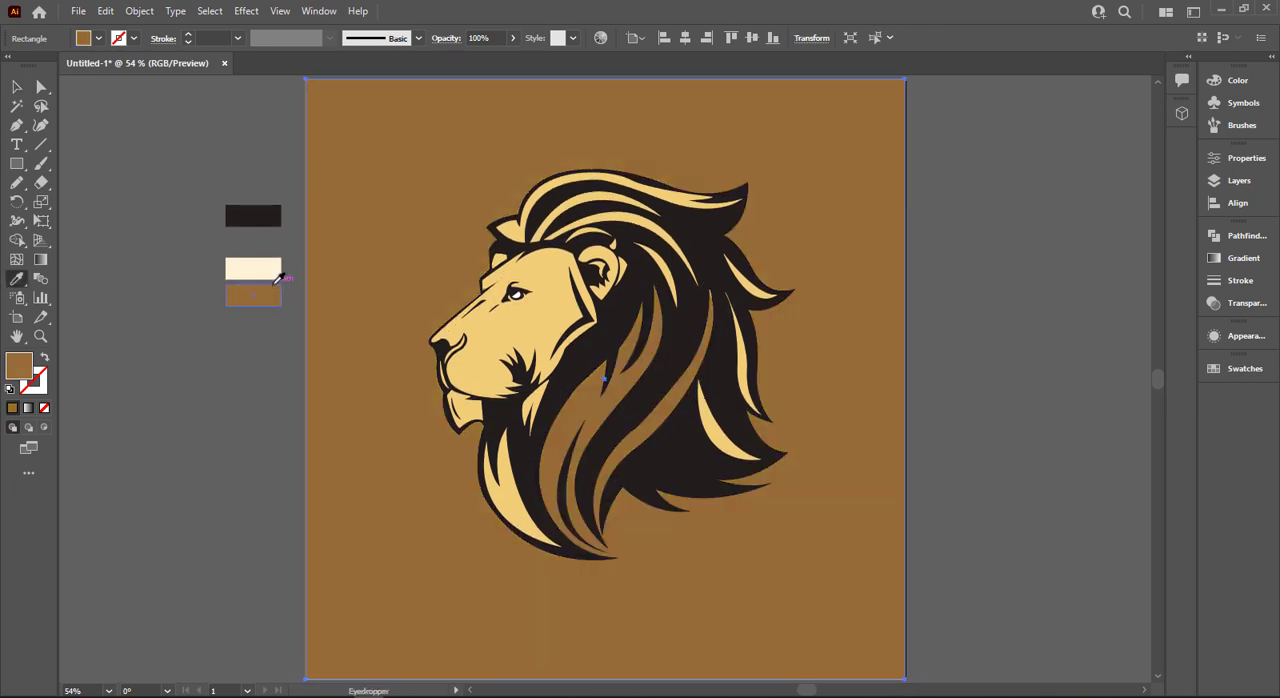
{"action": "left_click", "coordinate": [452, 320]}
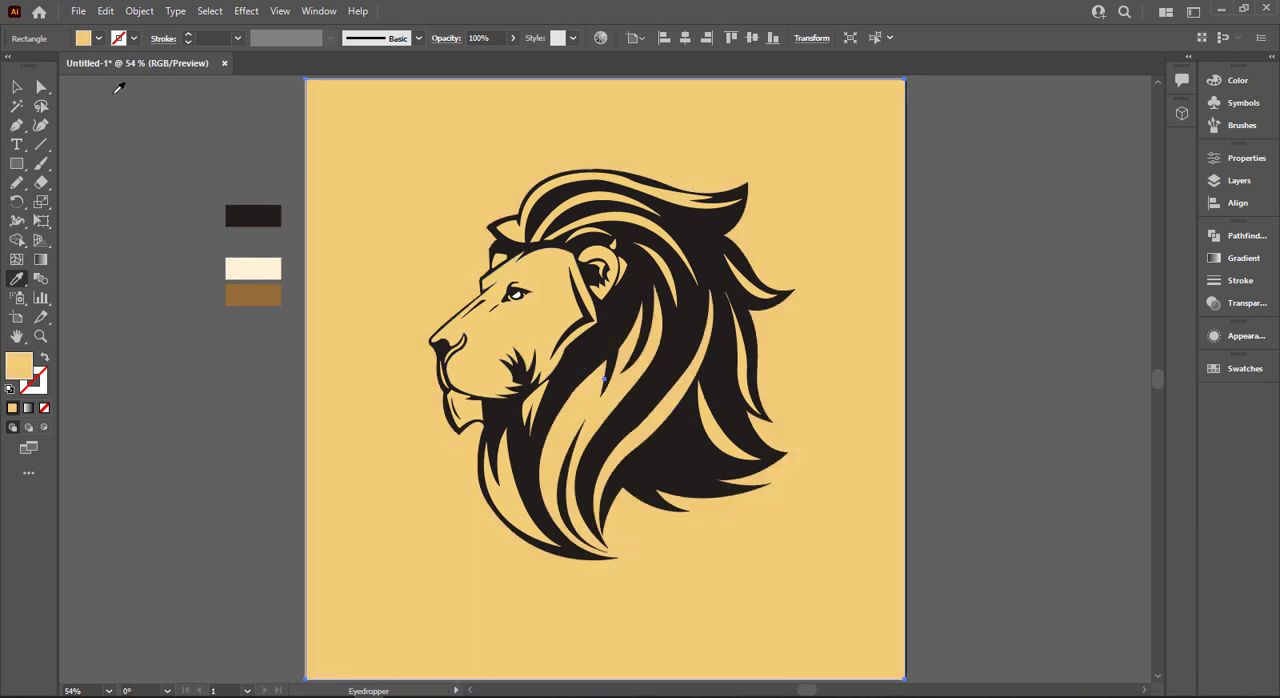
- Send the gold background rectangle behind all the lion artwork and lock it in place
{"action": "left_click", "coordinate": [18, 88]}
{"action": "right_click", "coordinate": [426, 276]}
{"action": "mouse_move", "coordinate": [523, 580]}
{"action": "left_click", "coordinate": [670, 627]}
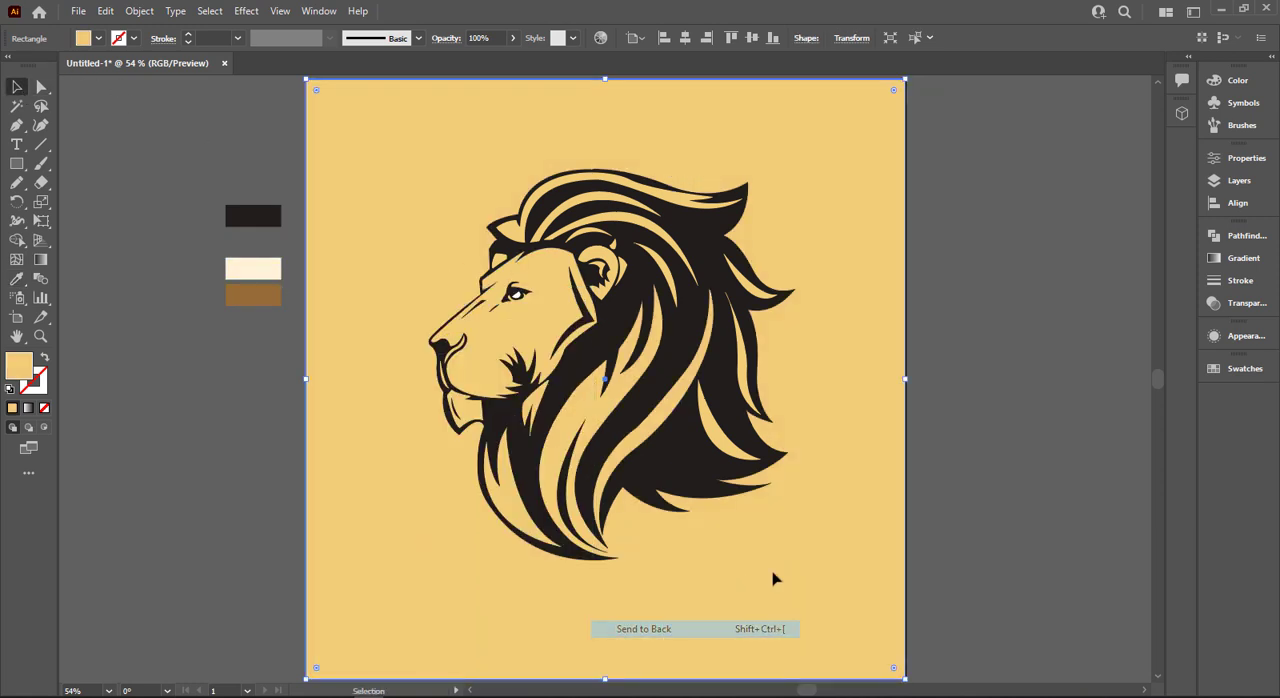
{"action": "key", "text": "ctrl+2"}
- Try moving the large gold mane shape out beside the artboard, undo the move, and deselect the artwork
{"action": "left_click", "coordinate": [581, 428]}
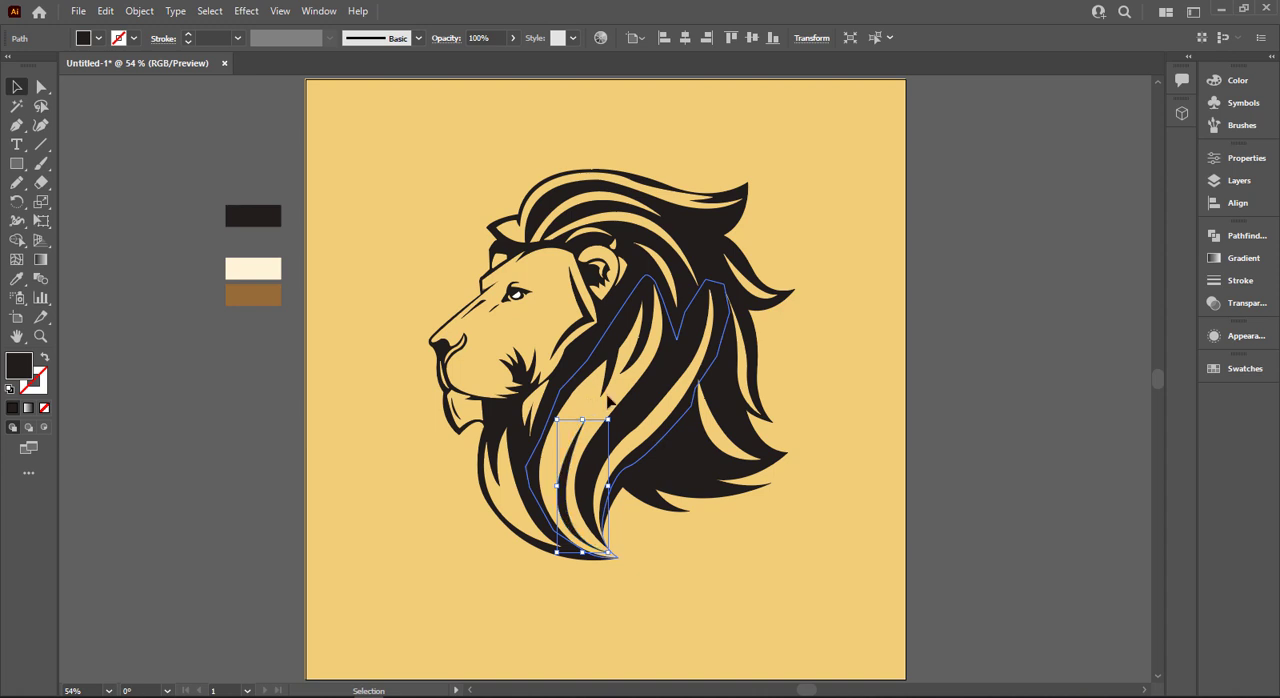
{"action": "left_click_drag", "start_coordinate": [607, 396], "coordinate": [963, 391]}
{"action": "key", "text": "ctrl+z"}
{"action": "left_click", "coordinate": [966, 388]}
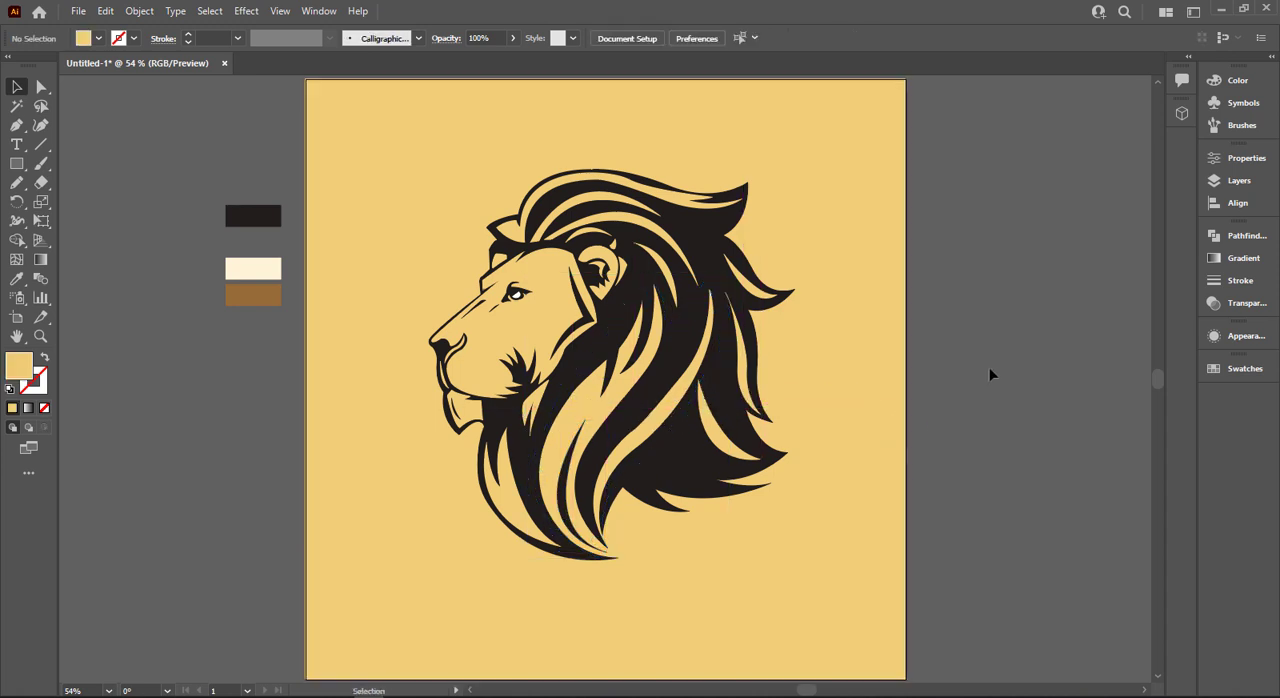